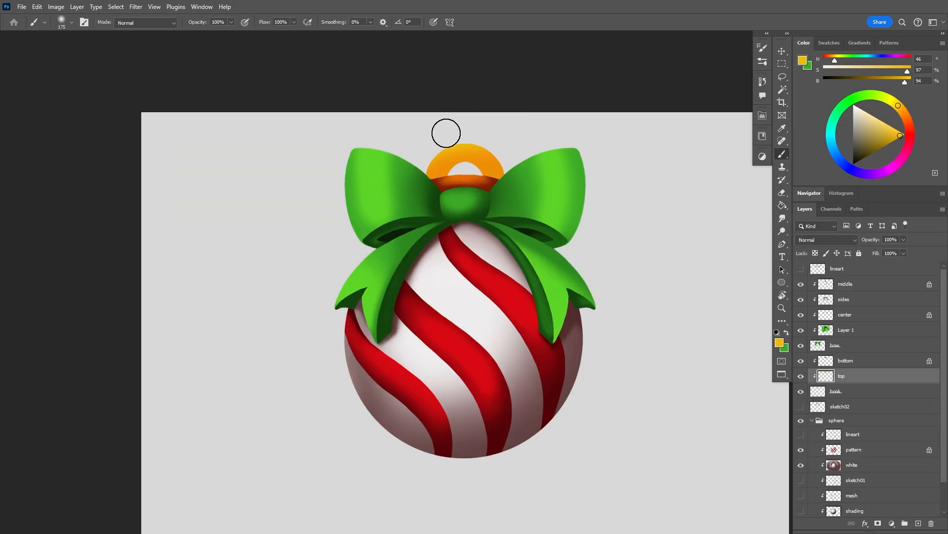
pyautogui.moveTo(446, 133)
pyautogui.mouseDown()
pyautogui.moveTo(487, 129)
pyautogui.moveTo(510, 142)
pyautogui.moveTo(468, 124)
pyautogui.mouseUp()
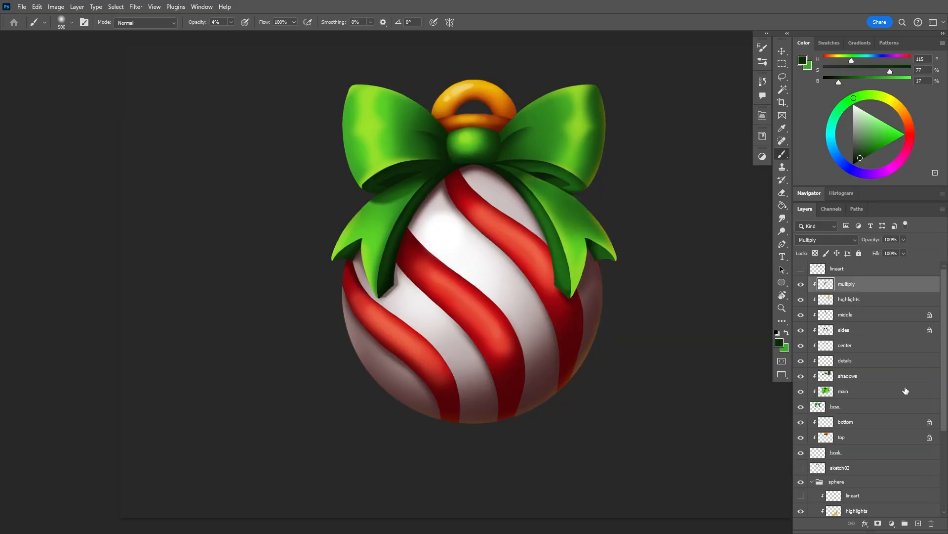
pyautogui.click(834, 299)
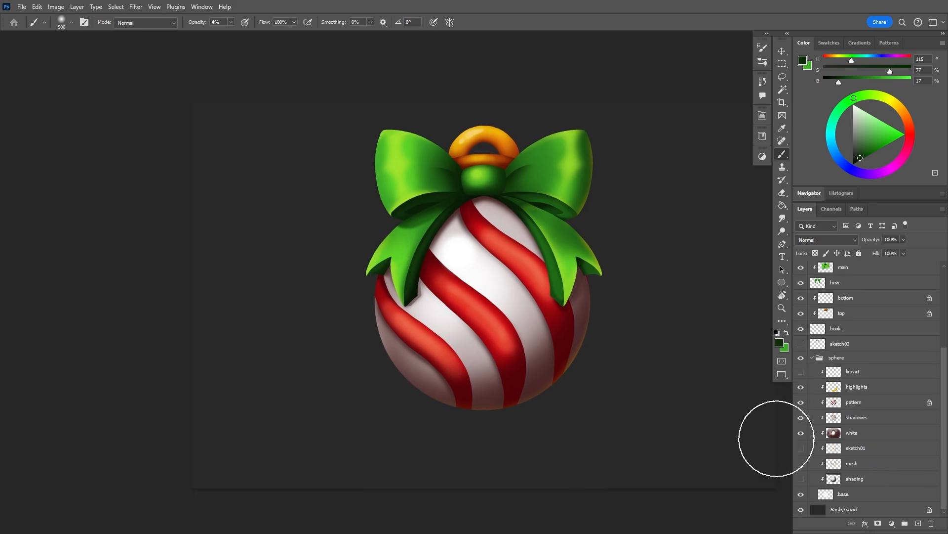
pyautogui.click(835, 328)
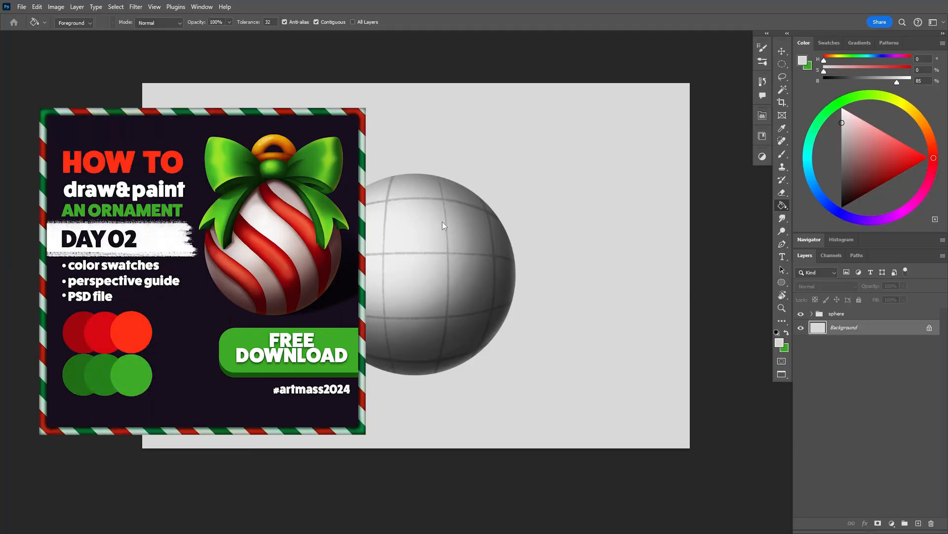
# Expand the sphere group and set the mesh layer's opacity to 25%
pyautogui.click(849, 319)
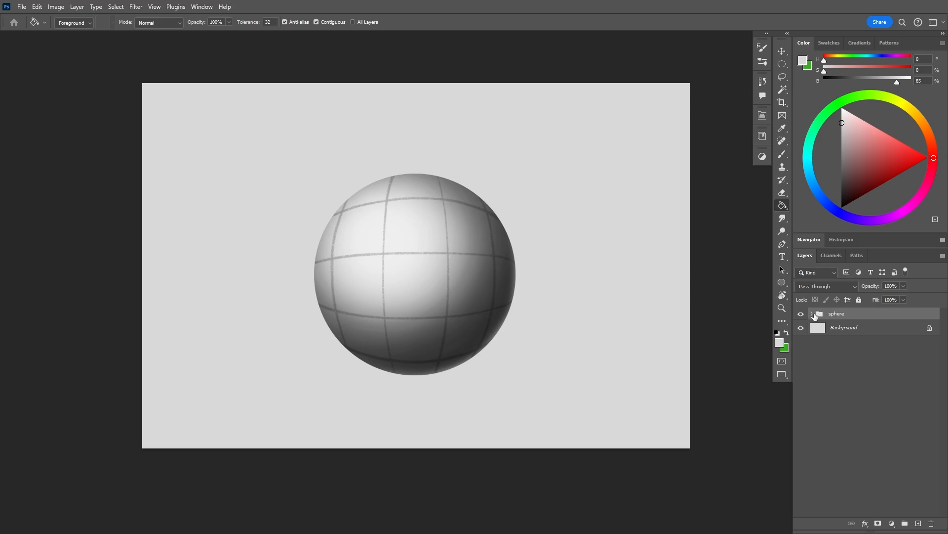
pyautogui.click(812, 314)
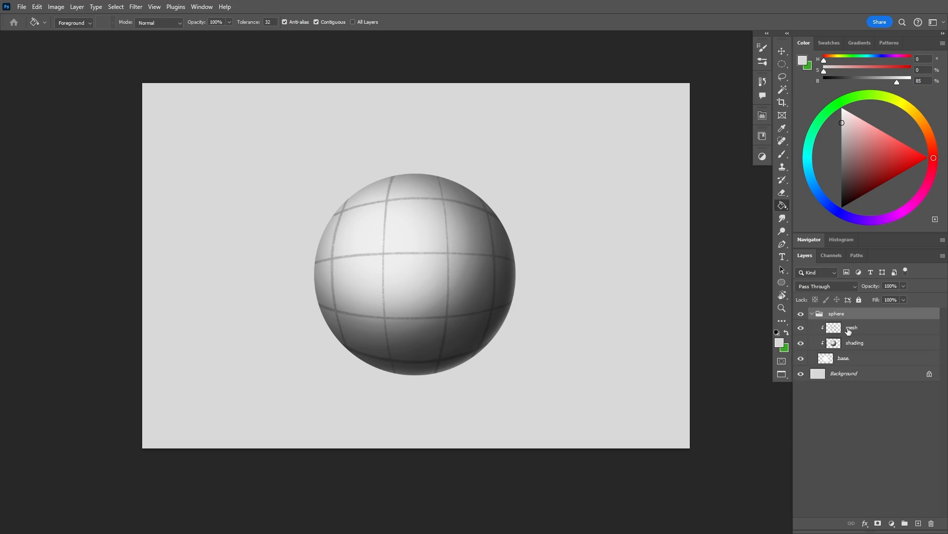
pyautogui.click(847, 329)
pyautogui.click(903, 286)
pyautogui.moveTo(908, 297); pyautogui.dragTo(940, 297)
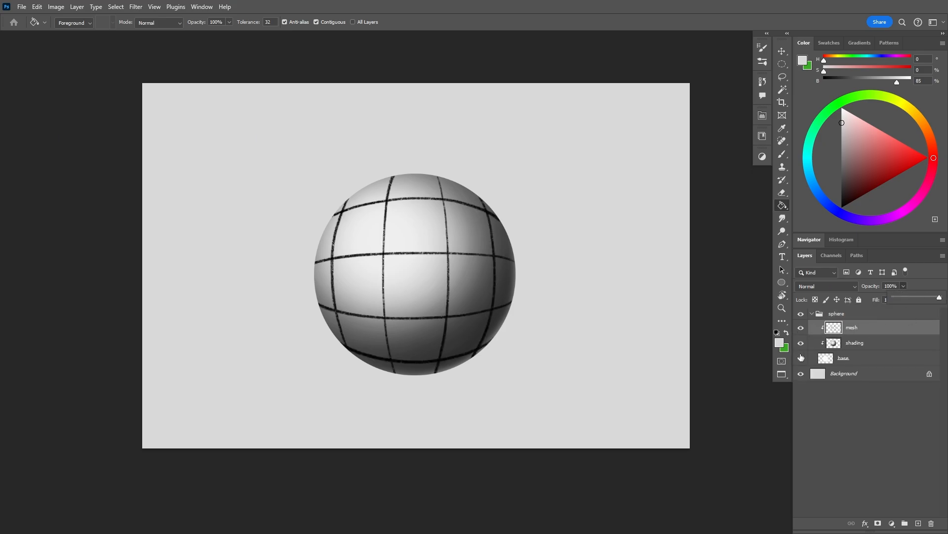
pyautogui.press('v')
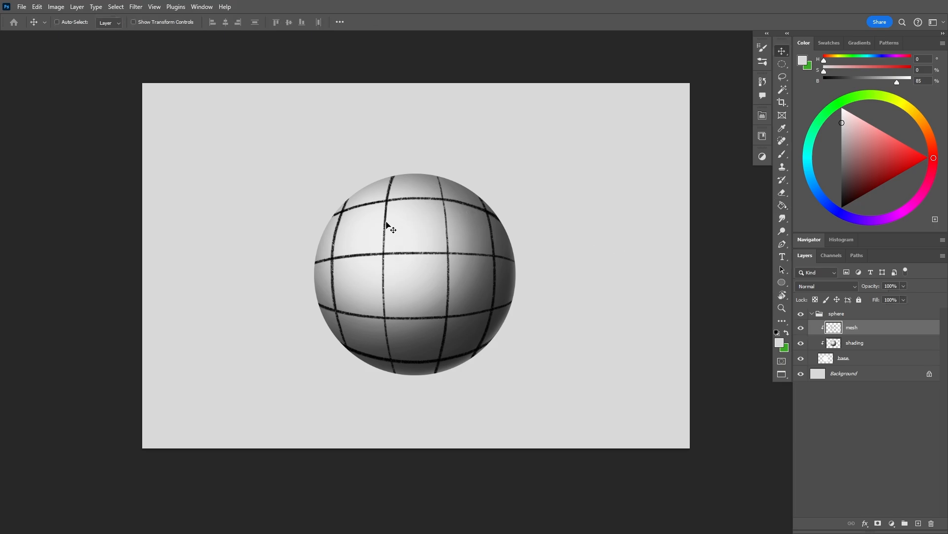
pyautogui.press('2')
pyautogui.press('5')
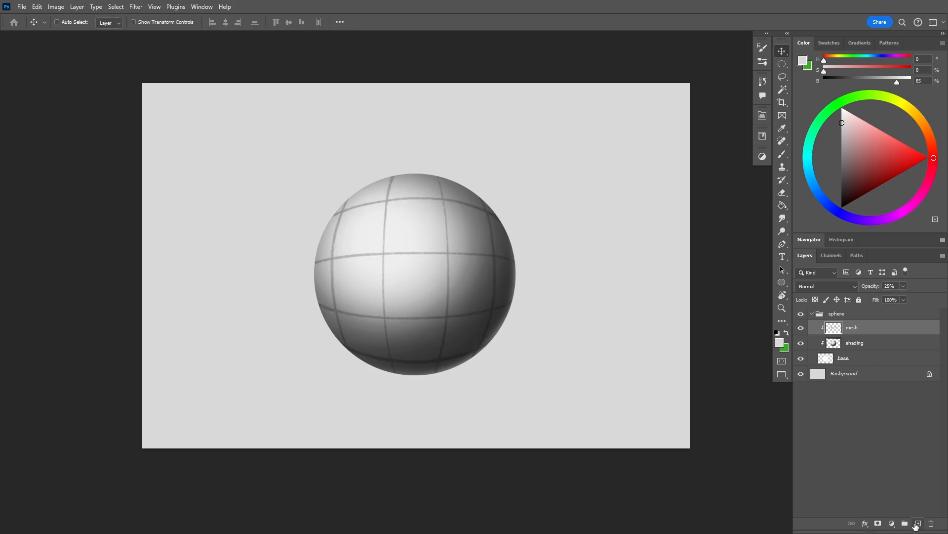
# On a new layer above the mesh layer, sketch the two black S-curved edges of a stripe down the sphere's right half
pyautogui.click(918, 523)
pyautogui.press('b')
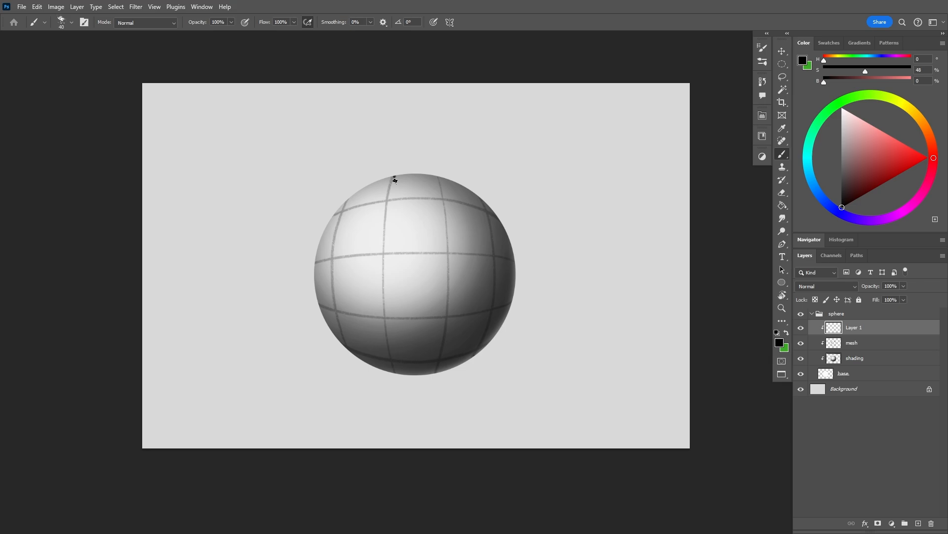
pyautogui.moveTo(395, 194)
pyautogui.mouseDown()
pyautogui.moveTo(472, 283)
pyautogui.moveTo(480, 351)
pyautogui.mouseUp()
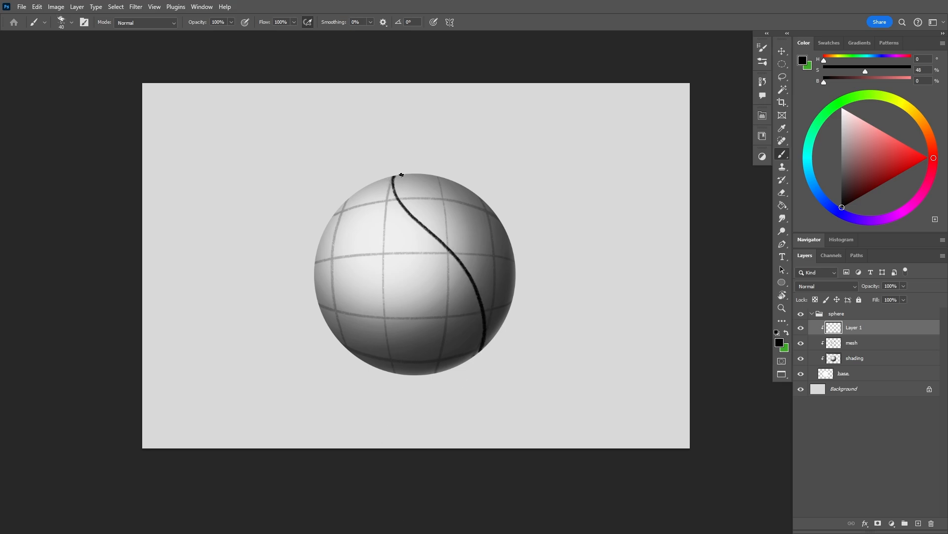
pyautogui.moveTo(407, 186)
pyautogui.mouseDown()
pyautogui.moveTo(498, 269)
pyautogui.moveTo(483, 349)
pyautogui.mouseUp()
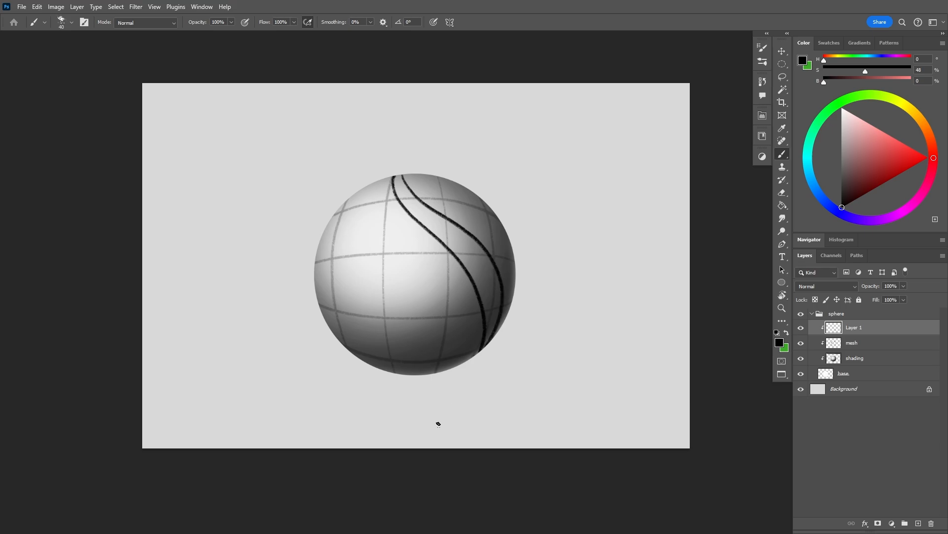
# Sketch a second S-curved stripe down the middle of the sphere and a short curve across its upper-right edge
pyautogui.moveTo(349, 214)
pyautogui.mouseDown()
pyautogui.moveTo(431, 309)
pyautogui.moveTo(441, 371)
pyautogui.mouseUp()
pyautogui.hotkey('ctrl', 'z')
pyautogui.moveTo(342, 203)
pyautogui.mouseDown()
pyautogui.moveTo(381, 279)
pyautogui.moveTo(391, 251)
pyautogui.moveTo(453, 350)
pyautogui.mouseUp()
pyautogui.moveTo(447, 189); pyautogui.dragTo(511, 243)
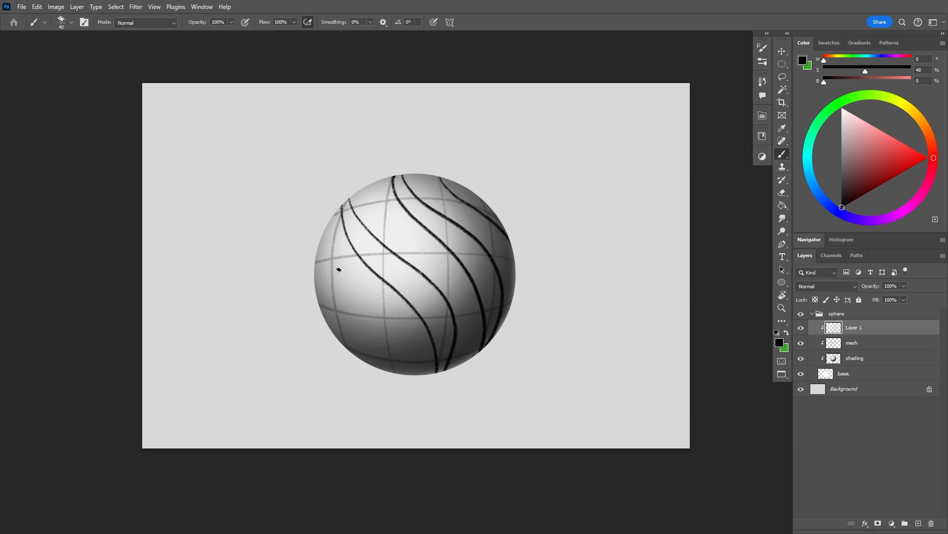
# Sketch the two curved edges of the sphere's lower-left stripe and hide the mesh layer
pyautogui.moveTo(321, 241); pyautogui.dragTo(393, 338)
pyautogui.hotkey('ctrl', 'z')
pyautogui.moveTo(315, 264)
pyautogui.mouseDown()
pyautogui.moveTo(327, 296)
pyautogui.moveTo(394, 372)
pyautogui.mouseUp()
pyautogui.moveTo(318, 246)
pyautogui.mouseDown()
pyautogui.moveTo(402, 342)
pyautogui.moveTo(405, 373)
pyautogui.mouseUp()
pyautogui.press('e')
pyautogui.press('b')
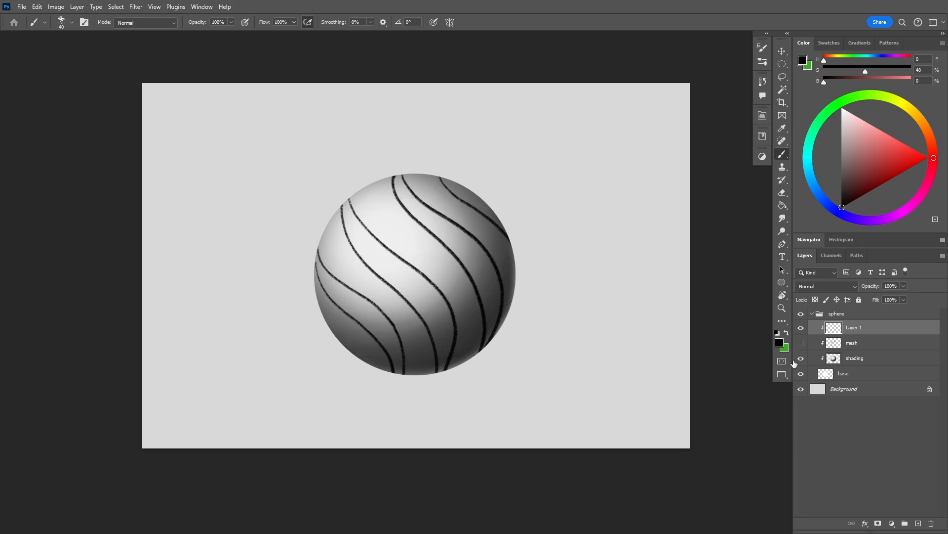
pyautogui.click(801, 358)
pyautogui.moveTo(592, 389); pyautogui.dragTo(583, 392)
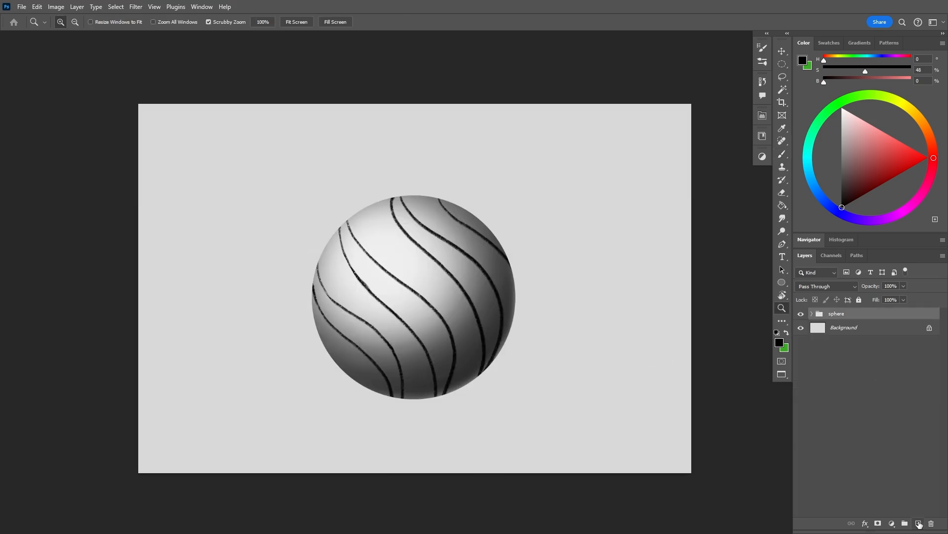
# Add a new layer above the sphere group and name it sketch02
pyautogui.click(918, 523)
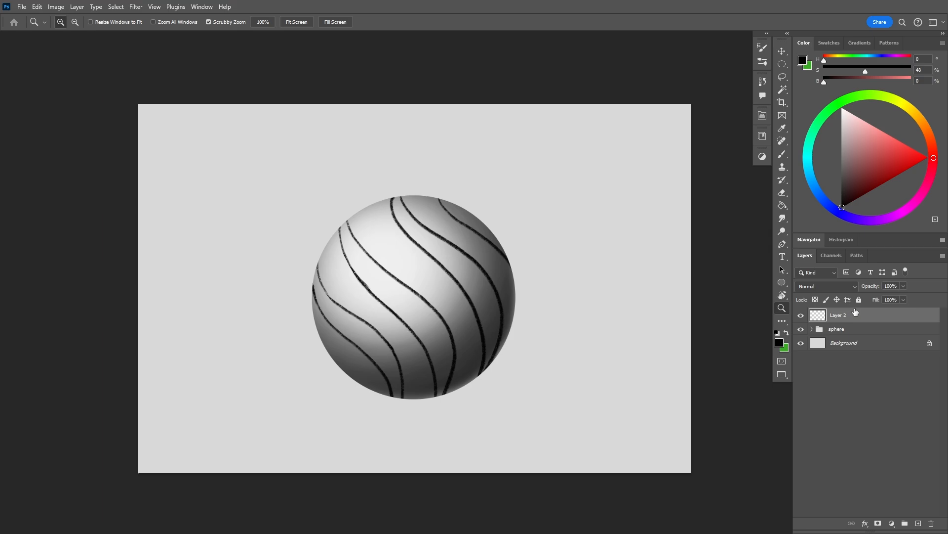
pyautogui.doubleClick(842, 314)
pyautogui.write('sketch02')
pyautogui.press('Return')
# Enable vertical paint symmetry for the brush and stretch its axis beyond the canvas height through the sphere
pyautogui.press('b')
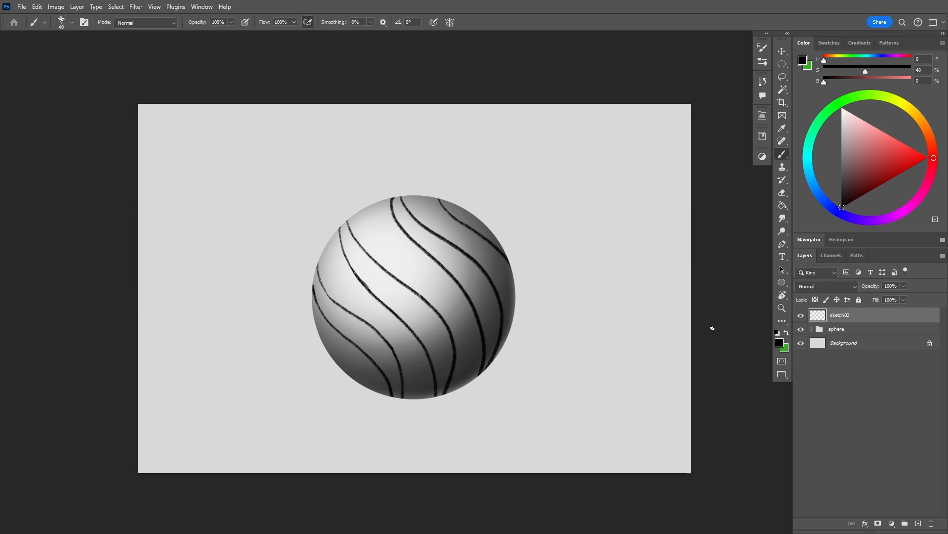
pyautogui.click(447, 23)
pyautogui.click(462, 61)
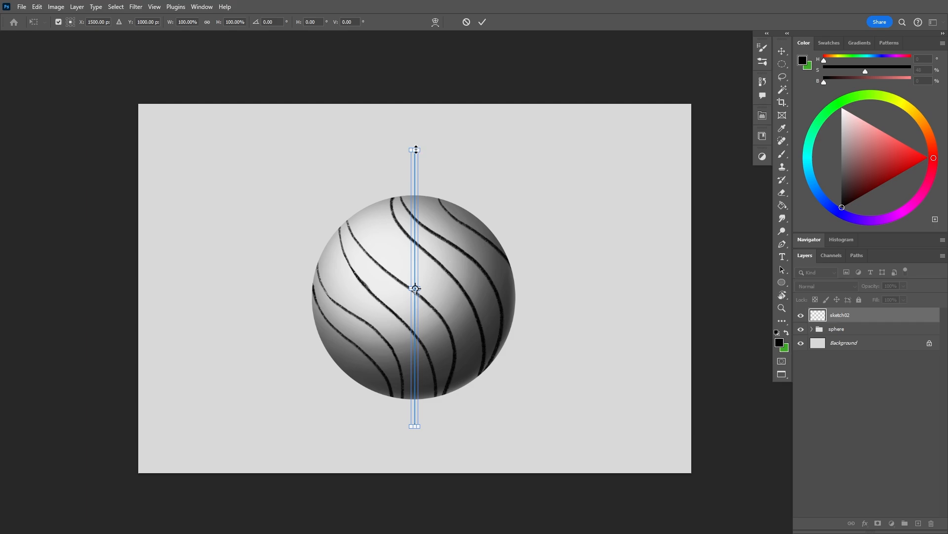
pyautogui.moveTo(416, 149); pyautogui.dragTo(417, 72)
pyautogui.press('Return')
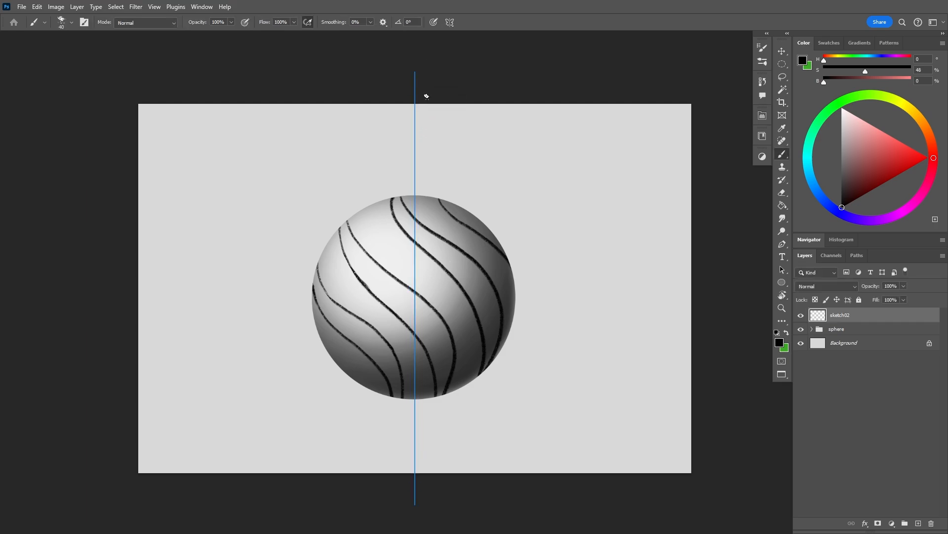
# Sketch the ornament's tapered cap with a double-arched hanging loop on top of the sphere
pyautogui.moveTo(377, 162); pyautogui.dragTo(388, 199)
pyautogui.moveTo(376, 163)
pyautogui.mouseDown()
pyautogui.moveTo(415, 155)
pyautogui.moveTo(389, 195)
pyautogui.moveTo(420, 151)
pyautogui.moveTo(400, 130)
pyautogui.moveTo(441, 132)
pyautogui.moveTo(428, 129)
pyautogui.mouseUp()
pyautogui.press('e')
pyautogui.press('b')
pyautogui.hotkey('ctrl', 'z')
pyautogui.moveTo(395, 159); pyautogui.dragTo(414, 141)
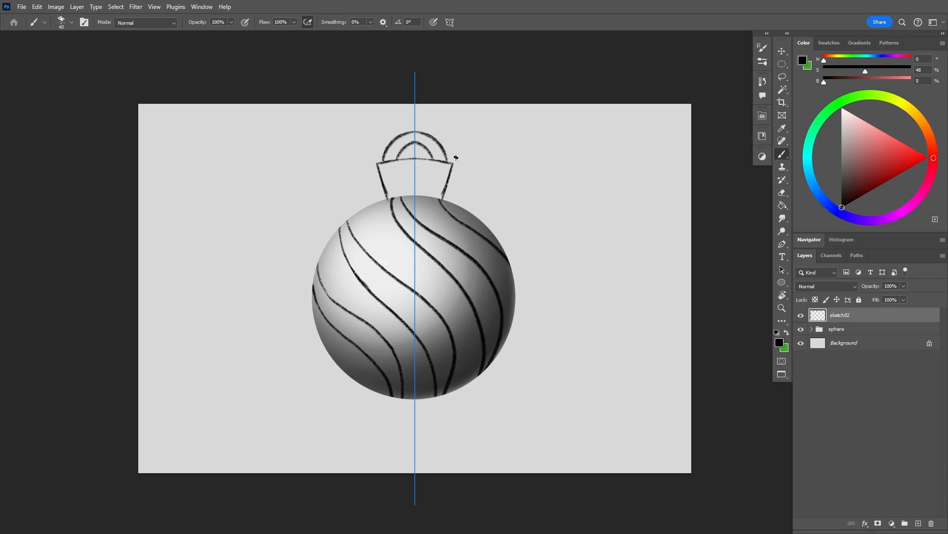
# Add a new layer above sketch02 and name it bow
pyautogui.click(918, 523)
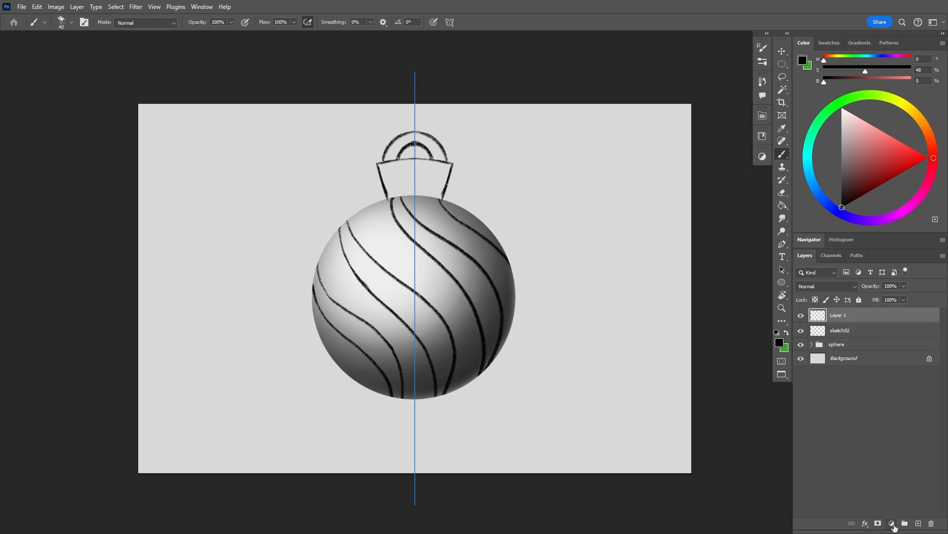
pyautogui.doubleClick(838, 316)
pyautogui.write('bow')
pyautogui.press('Return')
# Fade the sketch02 layer and set the sphere group's opacity to 35%
pyautogui.click(851, 330)
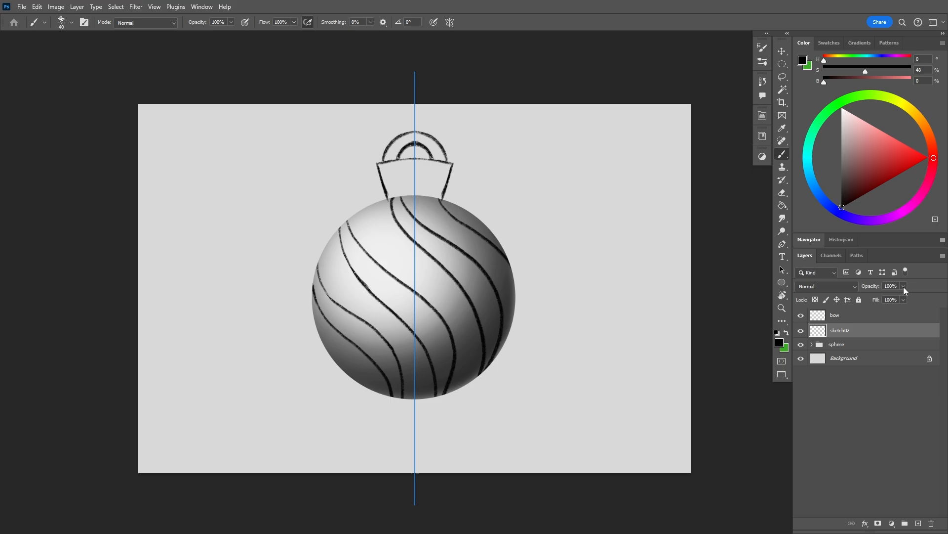
pyautogui.click(849, 346)
pyautogui.click(903, 286)
pyautogui.click(875, 297)
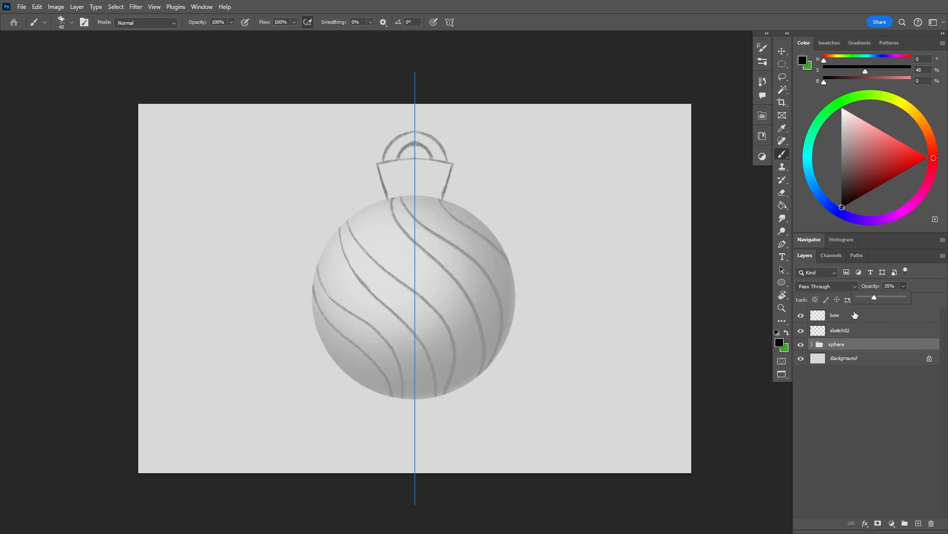
# On the bow layer, sketch the central knot and the two large mirrored bow loops over the ornament's cap
pyautogui.click(855, 315)
pyautogui.moveTo(419, 168)
pyautogui.mouseDown()
pyautogui.moveTo(425, 195)
pyautogui.moveTo(432, 169)
pyautogui.moveTo(395, 187)
pyautogui.moveTo(436, 184)
pyautogui.moveTo(434, 173)
pyautogui.moveTo(508, 138)
pyautogui.moveTo(510, 197)
pyautogui.mouseUp()
pyautogui.hotkey('ctrl', 'z')
pyautogui.moveTo(510, 137); pyautogui.dragTo(510, 198)
pyautogui.moveTo(431, 195); pyautogui.dragTo(502, 214)
pyautogui.hotkey('ctrl', 'z')
pyautogui.moveTo(510, 136); pyautogui.dragTo(503, 213)
pyautogui.moveTo(503, 214); pyautogui.dragTo(515, 154)
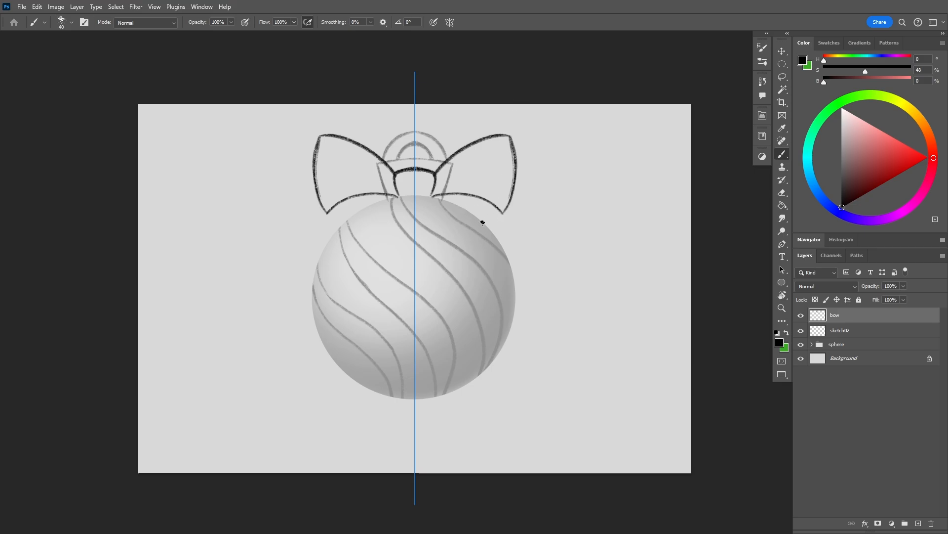
# Sketch the folded inner ribbon edges beneath the bow loops, rotating the canvas for the strokes
pyautogui.moveTo(482, 222)
pyautogui.mouseDown()
pyautogui.moveTo(494, 217)
pyautogui.moveTo(512, 241)
pyautogui.mouseUp()
pyautogui.hotkey('ctrl', 'z')
pyautogui.press('r')
pyautogui.moveTo(360, 333); pyautogui.dragTo(430, 325)
pyautogui.press('b')
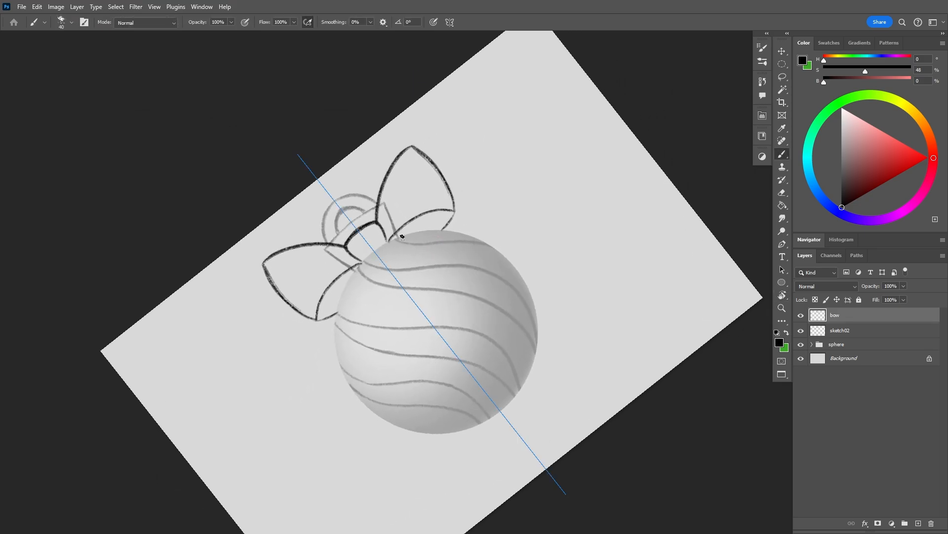
pyautogui.moveTo(403, 237)
pyautogui.mouseDown()
pyautogui.moveTo(440, 221)
pyautogui.moveTo(436, 228)
pyautogui.mouseUp()
pyautogui.press('Escape')
# Sketch the two curved ribbon tails with forked ends below the knot and erase the overlapping cap lines
pyautogui.moveTo(418, 196)
pyautogui.mouseDown()
pyautogui.moveTo(476, 247)
pyautogui.moveTo(488, 292)
pyautogui.moveTo(434, 198)
pyautogui.moveTo(462, 206)
pyautogui.moveTo(525, 272)
pyautogui.mouseUp()
pyautogui.hotkey('ctrl', 'z')
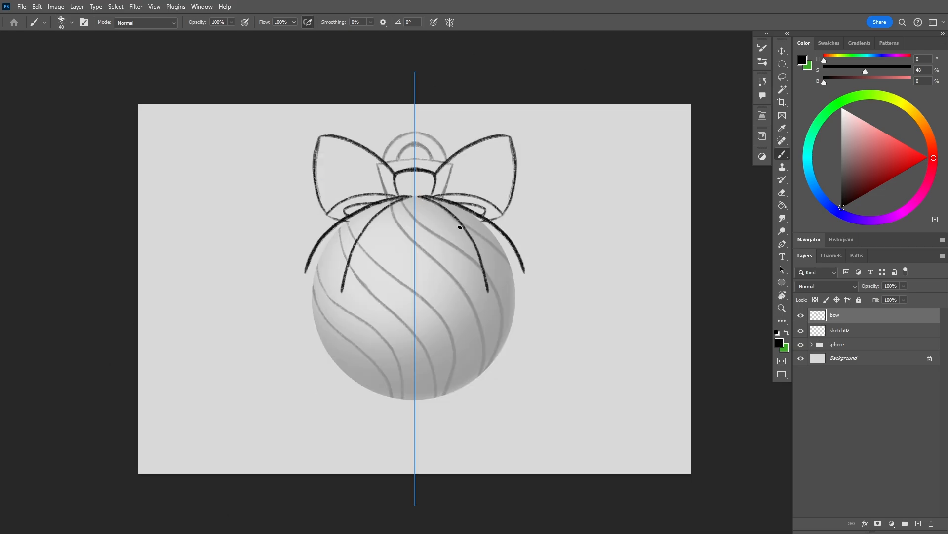
pyautogui.moveTo(519, 222)
pyautogui.mouseDown()
pyautogui.moveTo(536, 240)
pyautogui.moveTo(553, 316)
pyautogui.mouseUp()
pyautogui.hotkey('ctrl', 'z')
pyautogui.moveTo(506, 257)
pyautogui.mouseDown()
pyautogui.moveTo(487, 303)
pyautogui.moveTo(502, 256)
pyautogui.moveTo(506, 274)
pyautogui.mouseUp()
pyautogui.hotkey('ctrl', 'z')
pyautogui.moveTo(418, 198); pyautogui.dragTo(462, 244)
pyautogui.hotkey('ctrl', 'z')
pyautogui.moveTo(420, 197)
pyautogui.mouseDown()
pyautogui.moveTo(451, 220)
pyautogui.moveTo(489, 300)
pyautogui.mouseUp()
pyautogui.press('e')
# Merge the bow and sketch02 layers and name the merged layer sketch02
pyautogui.click(860, 330)
pyautogui.hotkey('ctrl', 'e')
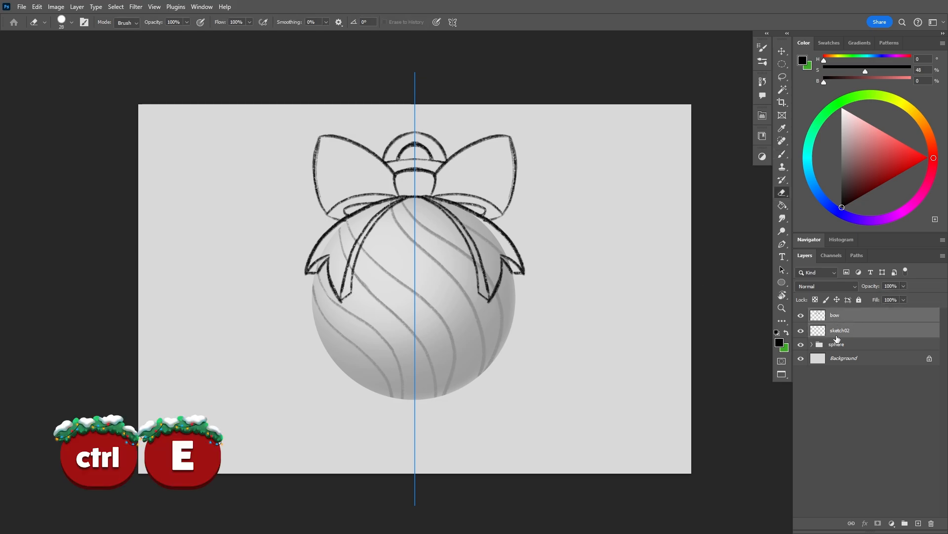
pyautogui.doubleClick(838, 315)
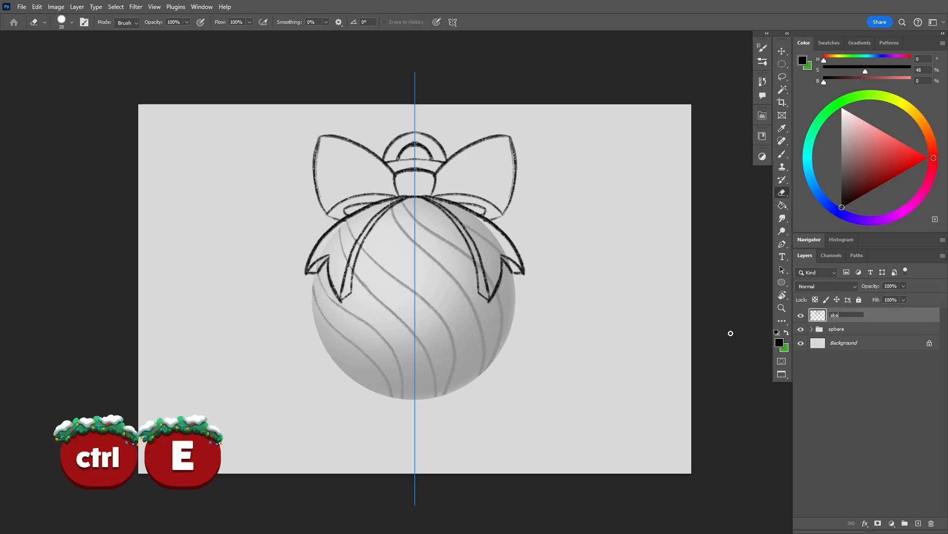
pyautogui.write('sketch02')
pyautogui.press('Return')
# Restore the sphere group's opacity to 100% and hide the group
pyautogui.press('b')
pyautogui.scroll(-1, 583, 323)
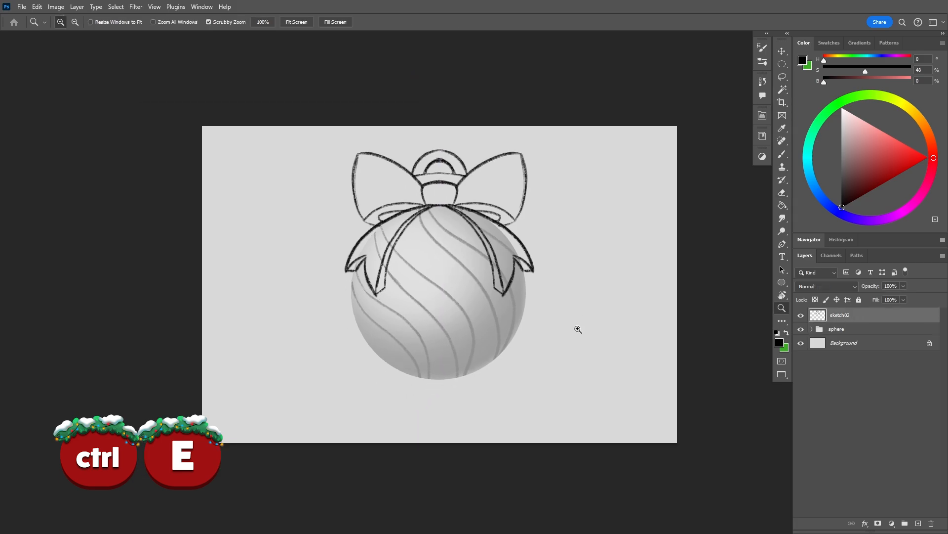
pyautogui.click(860, 333)
pyautogui.scroll(1, 535, 242)
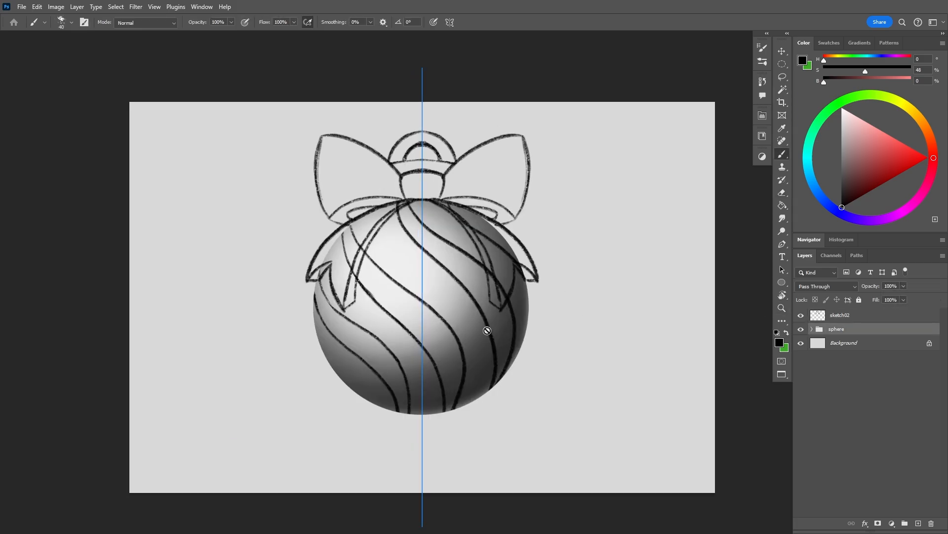
pyautogui.press('v')
pyautogui.click(801, 329)
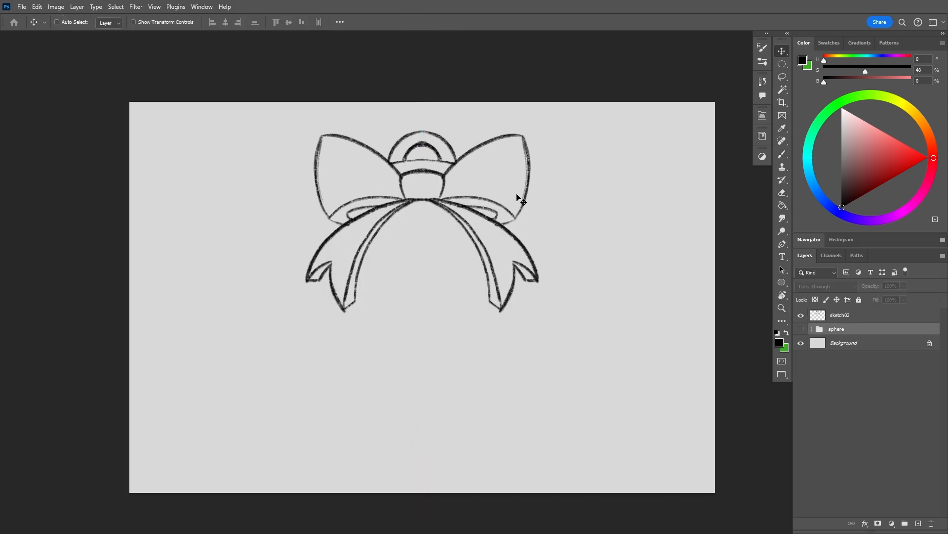
# Set the sketch02 layer's opacity to 32%
pyautogui.click(865, 314)
pyautogui.click(904, 286)
pyautogui.moveTo(904, 297); pyautogui.dragTo(873, 297)
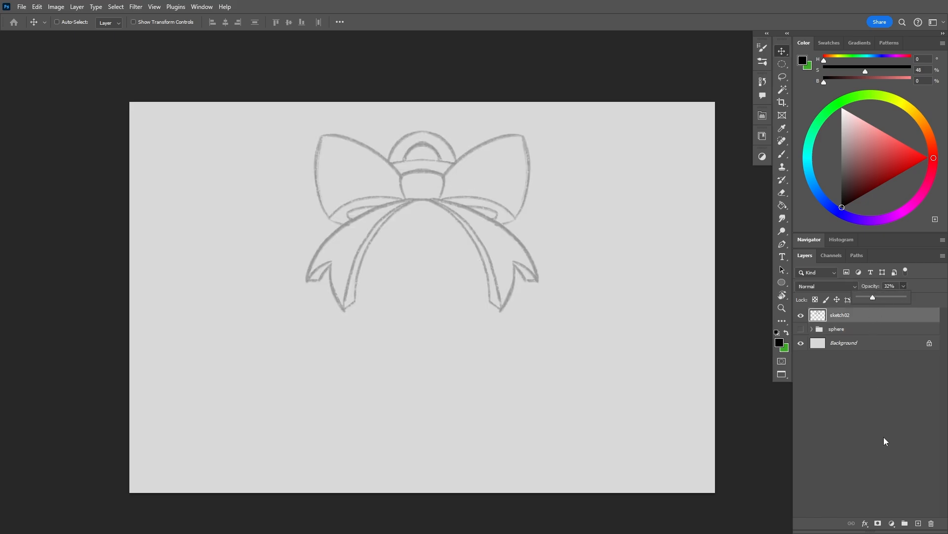
# Add a new layer above sketch02 and name it lineart
pyautogui.click(919, 524)
pyautogui.doubleClick(840, 316)
pyautogui.write('lineart')
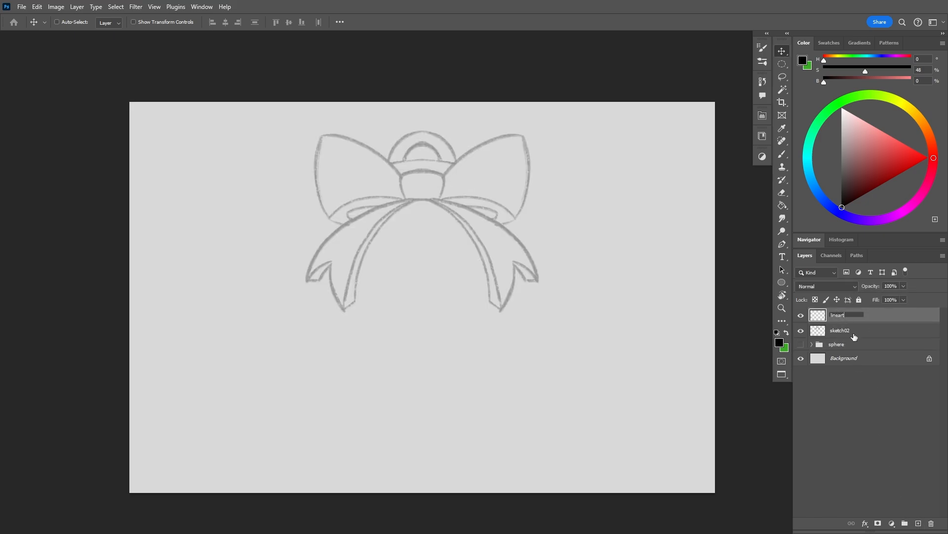
pyautogui.press('Return')
# Zoom in on the bow and switch to a round brush with a size of 10 px
pyautogui.moveTo(392, 187); pyautogui.dragTo(556, 266)
pyautogui.press('b')
pyautogui.rightClick(435, 221)
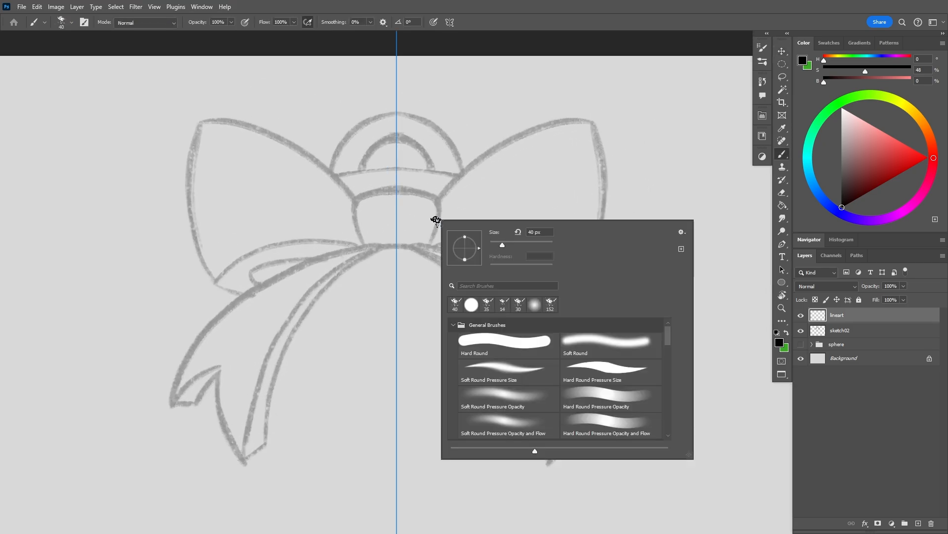
pyautogui.press('Return')
pyautogui.press('[')
pyautogui.press('[')
pyautogui.press('[')
pyautogui.press('[')
pyautogui.press('[')
pyautogui.press('[')
# Ink the top and outer edges of the bow's loops in black on the lineart layer
pyautogui.moveTo(439, 200)
pyautogui.mouseDown()
pyautogui.moveTo(517, 135)
pyautogui.moveTo(597, 125)
pyautogui.moveTo(610, 173)
pyautogui.moveTo(605, 227)
pyautogui.mouseUp()
pyautogui.hotkey('ctrl', 'z')
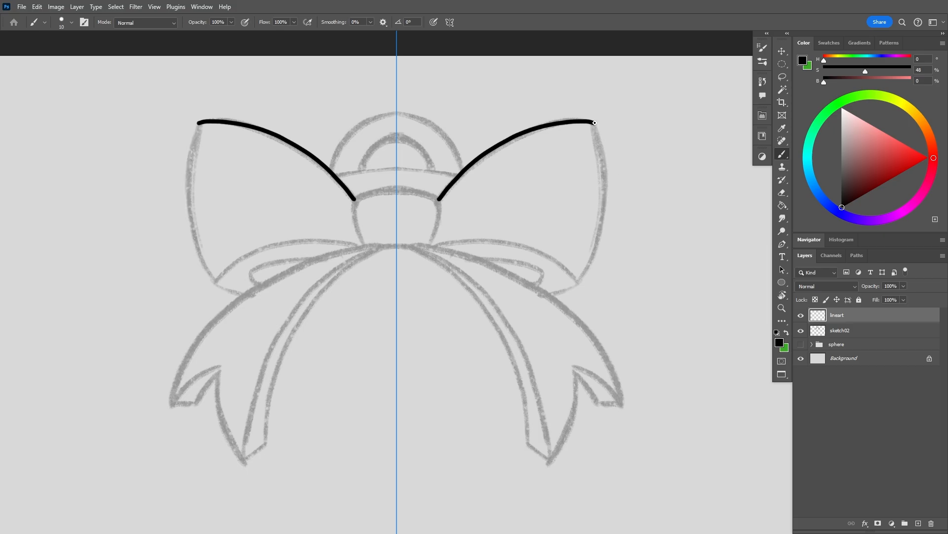
pyautogui.hotkey('ctrl', 'z')
pyautogui.moveTo(595, 121)
pyautogui.mouseDown()
pyautogui.moveTo(606, 170)
pyautogui.moveTo(590, 266)
pyautogui.mouseUp()
# Ink the folded lower edges and inner openings of the bow's loops
pyautogui.press('r')
pyautogui.moveTo(404, 381)
pyautogui.mouseDown()
pyautogui.moveTo(520, 368)
pyautogui.moveTo(494, 392)
pyautogui.mouseUp()
pyautogui.press('space')
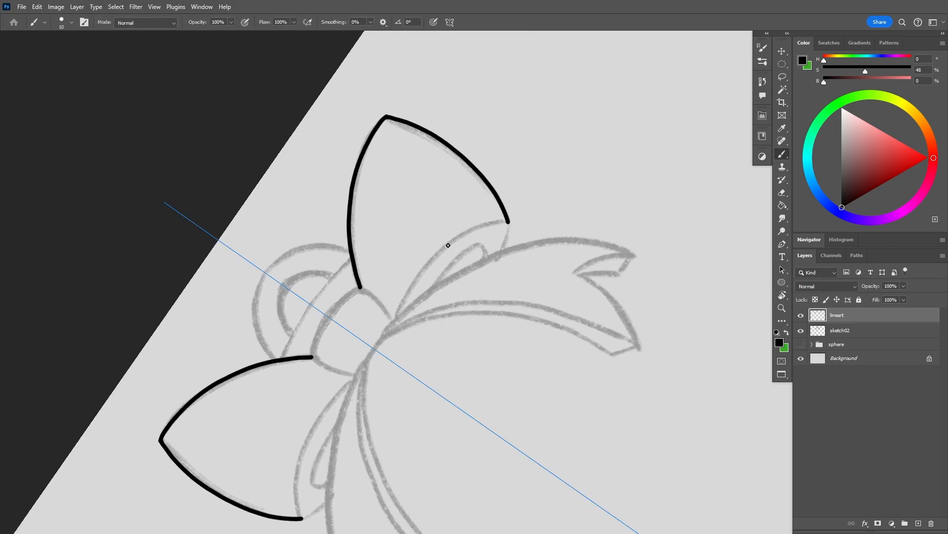
pyautogui.moveTo(396, 317)
pyautogui.mouseDown()
pyautogui.moveTo(450, 246)
pyautogui.moveTo(507, 222)
pyautogui.moveTo(499, 251)
pyautogui.mouseUp()
pyautogui.moveTo(431, 287); pyautogui.dragTo(483, 259)
pyautogui.press('Escape')
# Ink the long outer edges of the ribbon tails, running out from beneath the knot
pyautogui.press('r')
pyautogui.moveTo(411, 374)
pyautogui.mouseDown()
pyautogui.moveTo(470, 394)
pyautogui.moveTo(516, 385)
pyautogui.mouseUp()
pyautogui.press('space')
pyautogui.moveTo(516, 385); pyautogui.dragTo(515, 356)
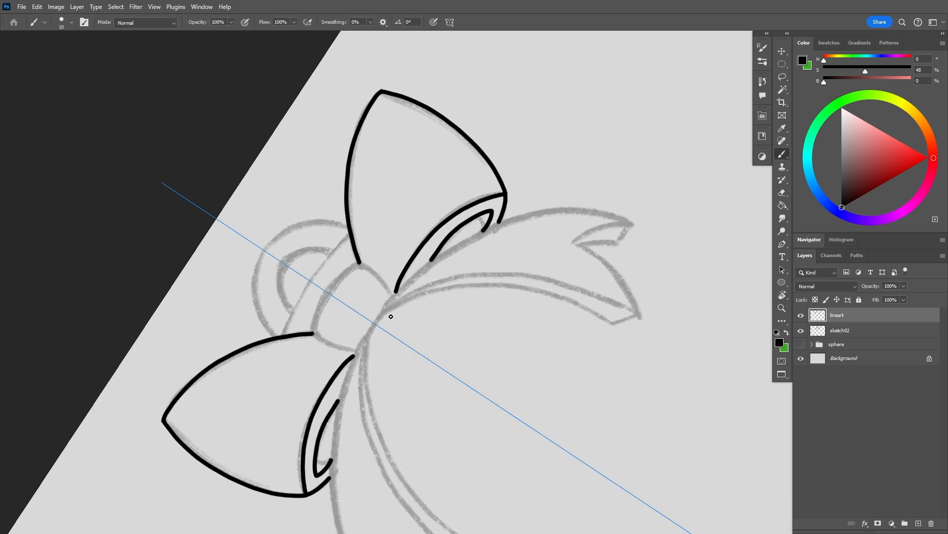
pyautogui.moveTo(375, 321)
pyautogui.mouseDown()
pyautogui.moveTo(414, 278)
pyautogui.moveTo(396, 293)
pyautogui.moveTo(514, 221)
pyautogui.moveTo(382, 309)
pyautogui.moveTo(424, 267)
pyautogui.moveTo(496, 227)
pyautogui.moveTo(588, 210)
pyautogui.moveTo(631, 220)
pyautogui.mouseUp()
pyautogui.hotkey('ctrl', 'z')
pyautogui.hotkey('ctrl', 'z')
pyautogui.press('Escape')
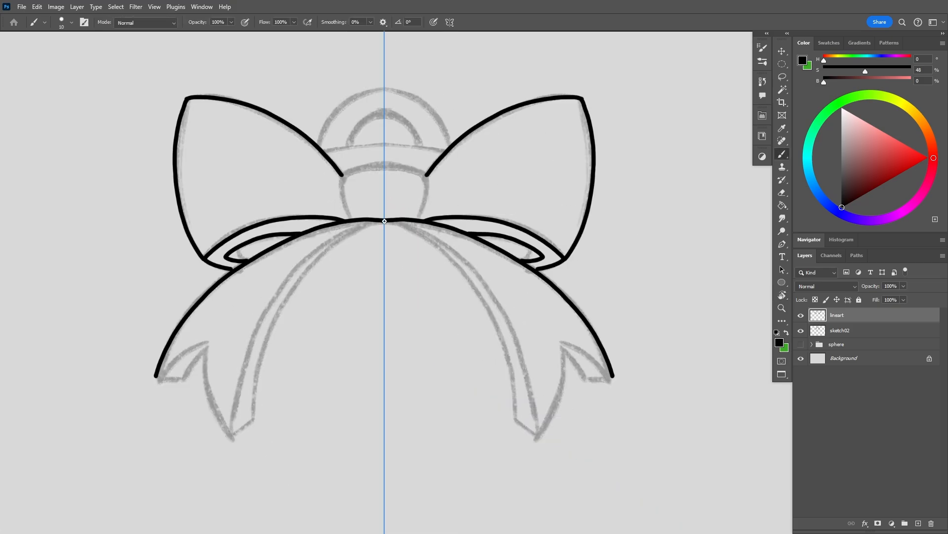
# Ink the ribbon tails' inner edges, fold lines and notched ends
pyautogui.moveTo(384, 221)
pyautogui.mouseDown()
pyautogui.moveTo(457, 267)
pyautogui.moveTo(535, 434)
pyautogui.mouseUp()
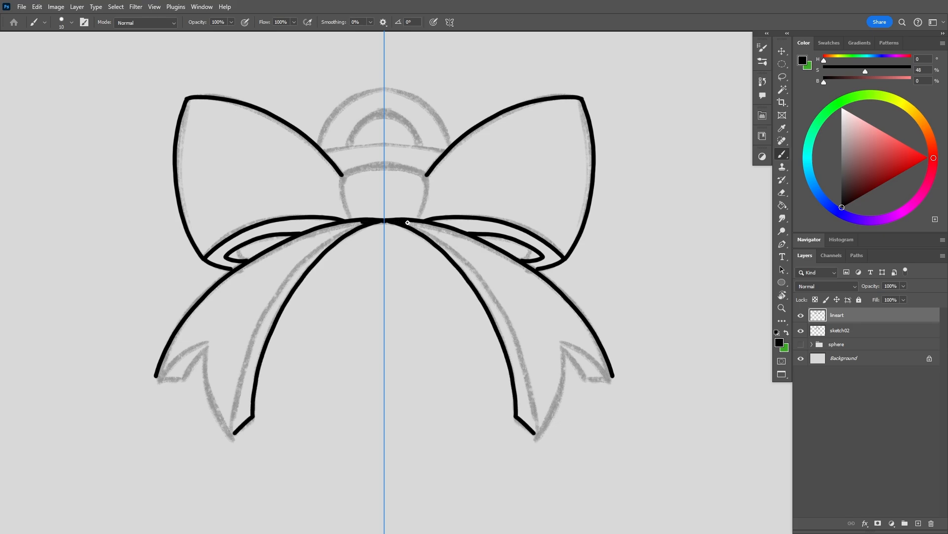
pyautogui.moveTo(408, 222)
pyautogui.mouseDown()
pyautogui.moveTo(494, 314)
pyautogui.moveTo(537, 437)
pyautogui.mouseUp()
pyautogui.moveTo(562, 341)
pyautogui.mouseDown()
pyautogui.moveTo(559, 393)
pyautogui.moveTo(538, 438)
pyautogui.mouseUp()
pyautogui.moveTo(562, 343)
pyautogui.mouseDown()
pyautogui.moveTo(613, 376)
pyautogui.moveTo(581, 376)
pyautogui.moveTo(612, 375)
pyautogui.moveTo(637, 414)
pyautogui.mouseUp()
# Ink the bow's knot and the ornament's cap with its hanging ring above it
pyautogui.moveTo(364, 236); pyautogui.dragTo(387, 326)
pyautogui.press('r')
pyautogui.moveTo(357, 285); pyautogui.dragTo(391, 257)
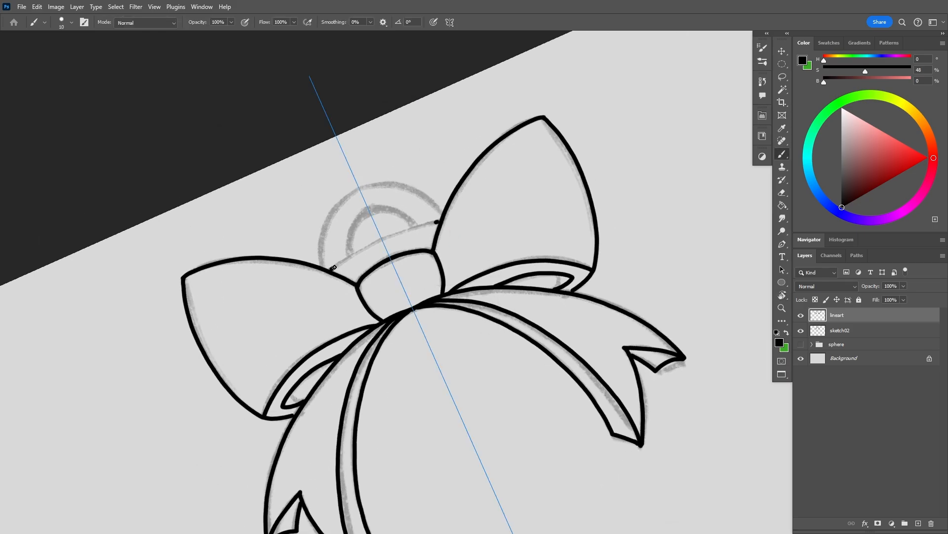
pyautogui.moveTo(335, 267)
pyautogui.mouseDown()
pyautogui.moveTo(396, 235)
pyautogui.moveTo(332, 268)
pyautogui.moveTo(393, 235)
pyautogui.moveTo(344, 259)
pyautogui.moveTo(350, 195)
pyautogui.moveTo(362, 188)
pyautogui.moveTo(331, 211)
pyautogui.moveTo(361, 188)
pyautogui.mouseUp()
pyautogui.hotkey('ctrl', 'z')
pyautogui.hotkey('ctrl', 'z')
pyautogui.hotkey('ctrl', 'z')
pyautogui.hotkey('ctrl', 'z')
pyautogui.moveTo(350, 250); pyautogui.dragTo(370, 208)
pyautogui.press('Escape')
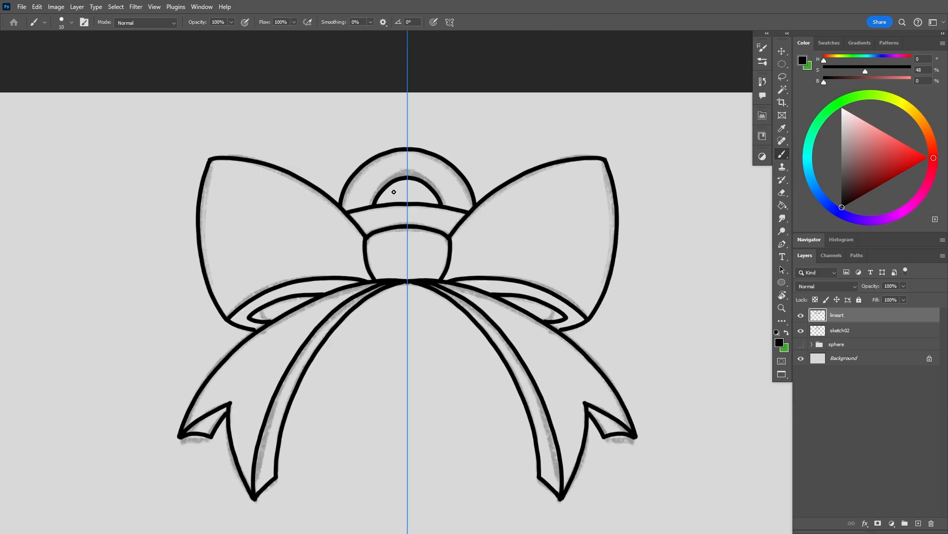
# Hide the sketch02 layer and show the sphere group to review the whole ornament
pyautogui.press('z')
pyautogui.moveTo(464, 189); pyautogui.dragTo(415, 189)
pyautogui.click(800, 332)
pyautogui.click(801, 332)
pyautogui.click(801, 332)
pyautogui.click(801, 344)
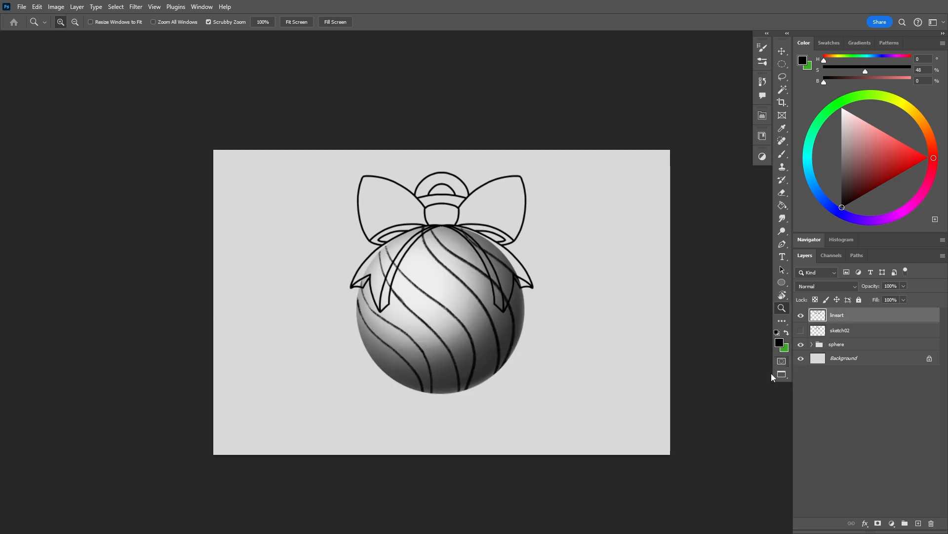
# Expand the sphere group and hide the bow's lineart layer and the sphere's shading layer
pyautogui.click(812, 344)
pyautogui.click(801, 315)
pyautogui.click(801, 388)
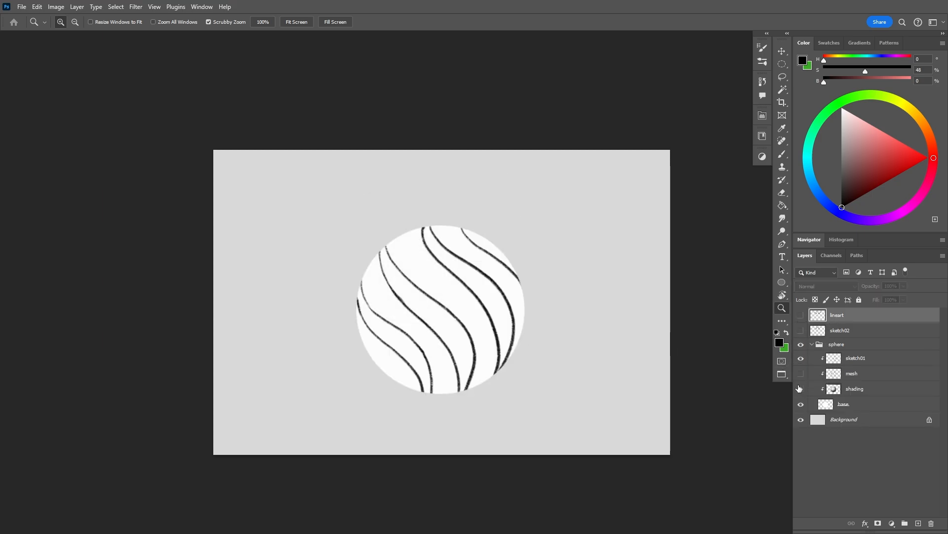
# Select the sphere's base layer and turn off the brush's paint symmetry
pyautogui.click(854, 404)
pyautogui.press('b')
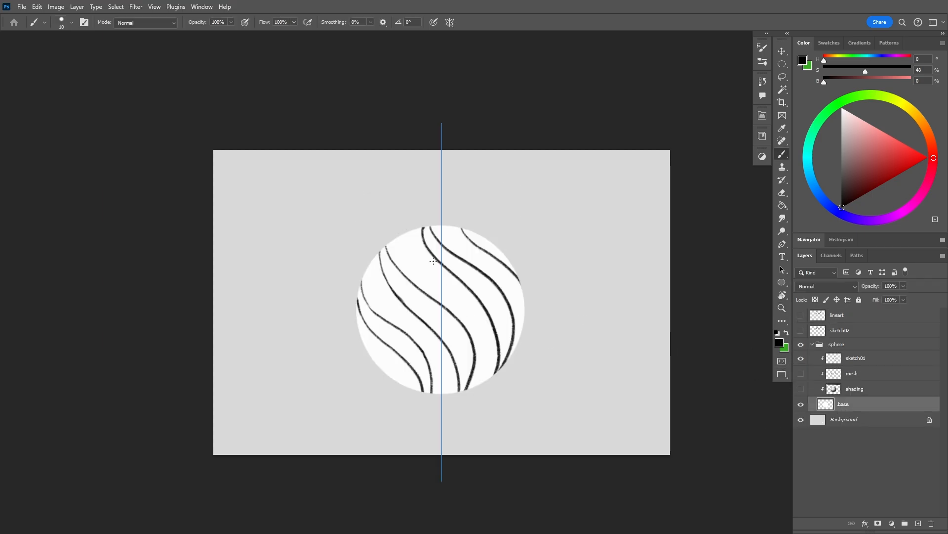
pyautogui.click(450, 22)
pyautogui.click(469, 34)
# Add a new layer above sketch01 in the sphere group and name it lineart
pyautogui.press('z')
pyautogui.moveTo(497, 348)
pyautogui.mouseDown()
pyautogui.moveTo(505, 324)
pyautogui.moveTo(553, 326)
pyautogui.mouseUp()
pyautogui.click(856, 357)
pyautogui.click(918, 522)
pyautogui.doubleClick(855, 357)
pyautogui.write('li')
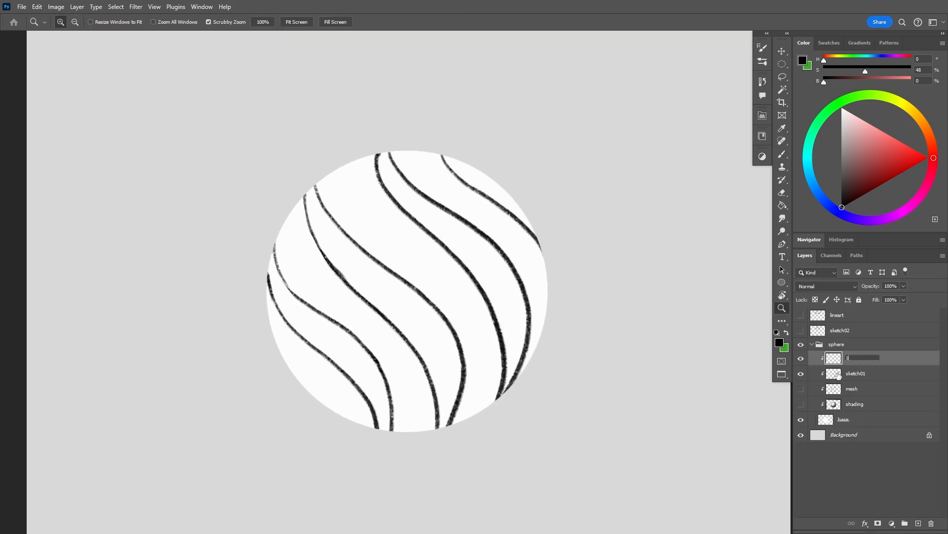
pyautogui.write('neart')
pyautogui.press('Return')
# Lower the sketch01 layer's opacity and make the sphere's lineart layer active
pyautogui.click(879, 373)
pyautogui.click(903, 285)
pyautogui.moveTo(889, 296); pyautogui.dragTo(875, 297)
pyautogui.click(870, 357)
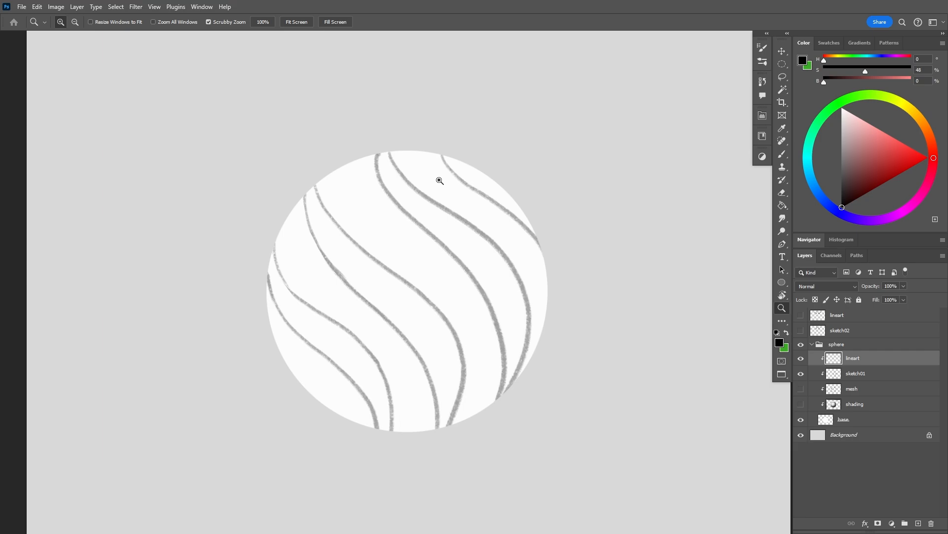
# Trace the sphere's curved stripe lines in black and keep the bow's lineart layer hidden
pyautogui.press('b')
pyautogui.moveTo(389, 151)
pyautogui.mouseDown()
pyautogui.moveTo(453, 216)
pyautogui.moveTo(523, 322)
pyautogui.moveTo(510, 385)
pyautogui.moveTo(427, 232)
pyautogui.moveTo(502, 362)
pyautogui.moveTo(498, 397)
pyautogui.mouseUp()
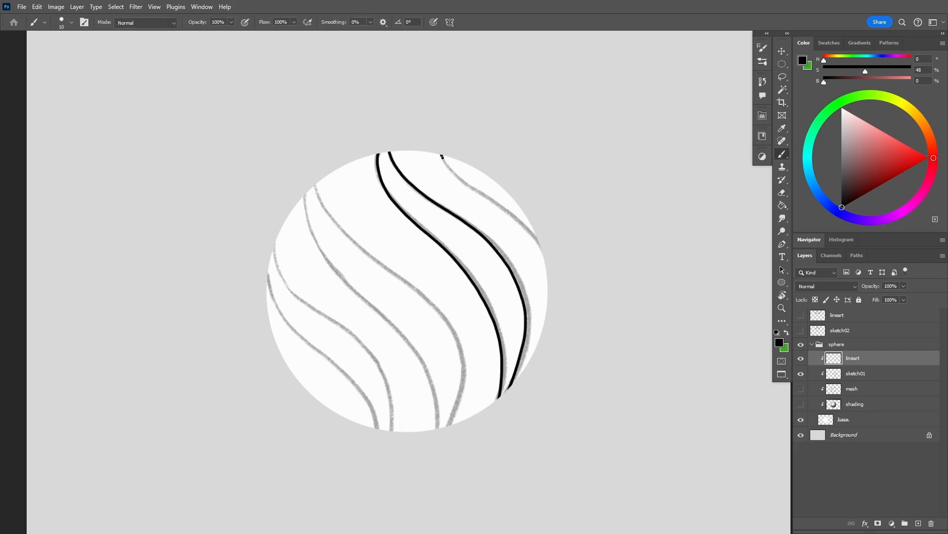
pyautogui.moveTo(441, 156); pyautogui.dragTo(545, 262)
pyautogui.moveTo(318, 192)
pyautogui.mouseDown()
pyautogui.moveTo(428, 301)
pyautogui.moveTo(450, 425)
pyautogui.moveTo(327, 260)
pyautogui.moveTo(434, 397)
pyautogui.moveTo(436, 428)
pyautogui.mouseUp()
pyautogui.moveTo(274, 243)
pyautogui.mouseDown()
pyautogui.moveTo(281, 272)
pyautogui.moveTo(387, 389)
pyautogui.moveTo(392, 429)
pyautogui.mouseUp()
pyautogui.moveTo(268, 275); pyautogui.dragTo(371, 413)
pyautogui.moveTo(372, 413); pyautogui.dragTo(375, 428)
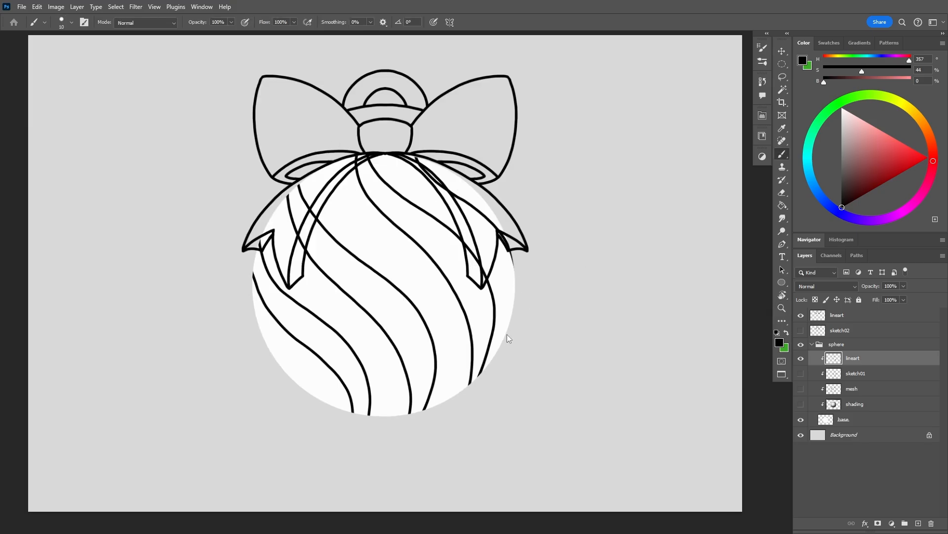
pyautogui.click(801, 316)
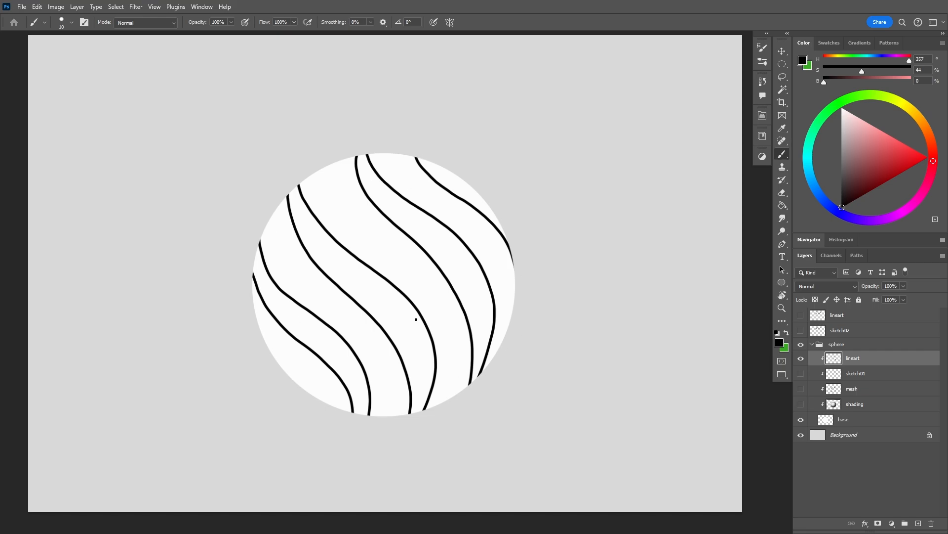
# Try to select a stripe's interior on the sphere's lineart layer with the Magic Wand
pyautogui.press('v')
pyautogui.press('w')
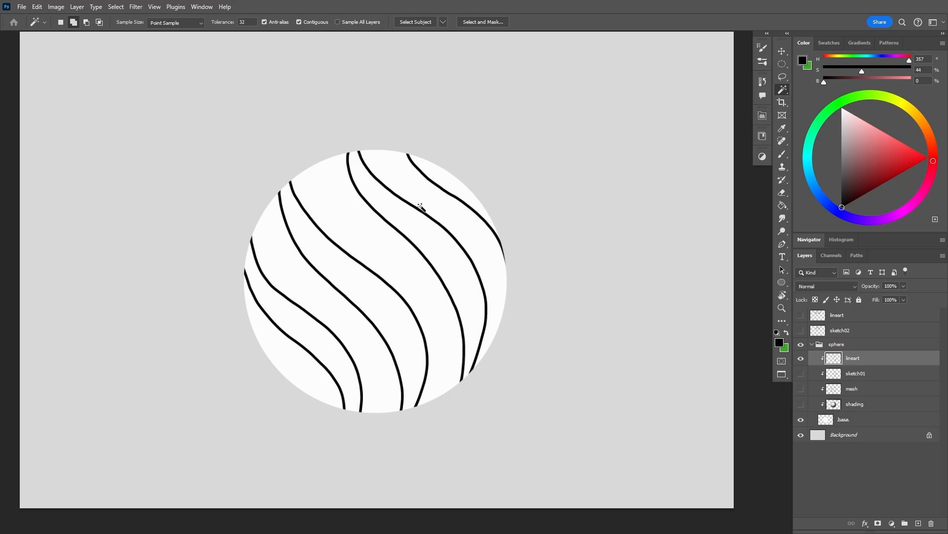
pyautogui.click(431, 234)
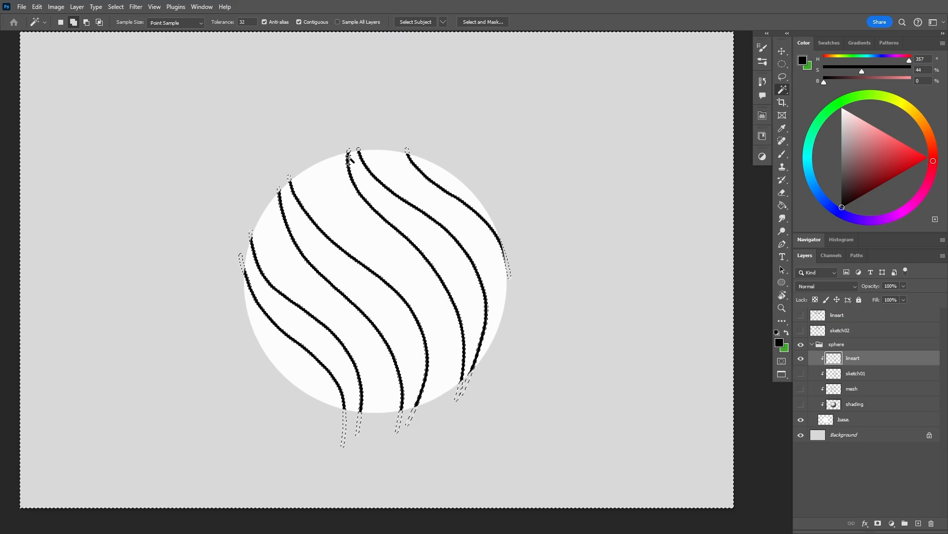
pyautogui.hotkey('ctrl', 'd')
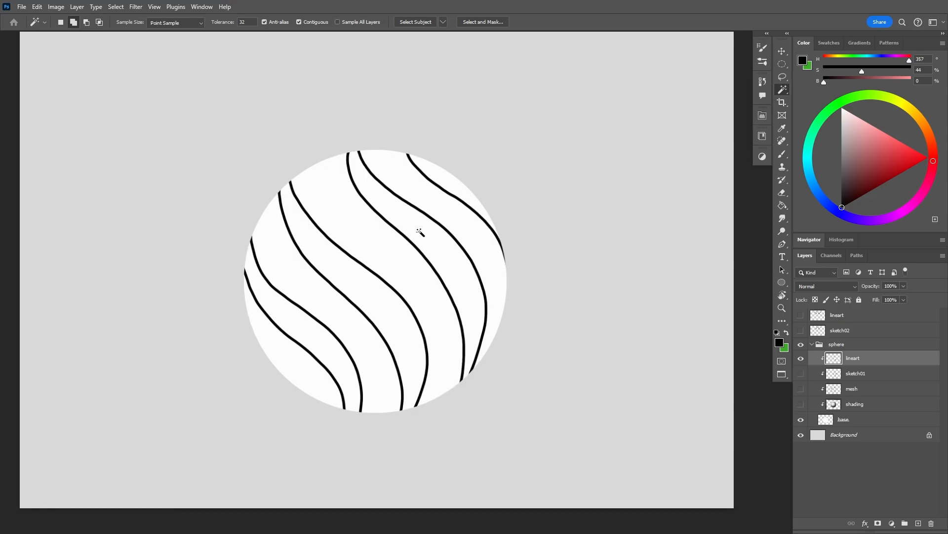
# Try outlining a stripe with the Lasso on a new layer beneath the lineart, with the lineart at 35% opacity
pyautogui.click(903, 286)
pyautogui.moveTo(907, 296); pyautogui.dragTo(875, 298)
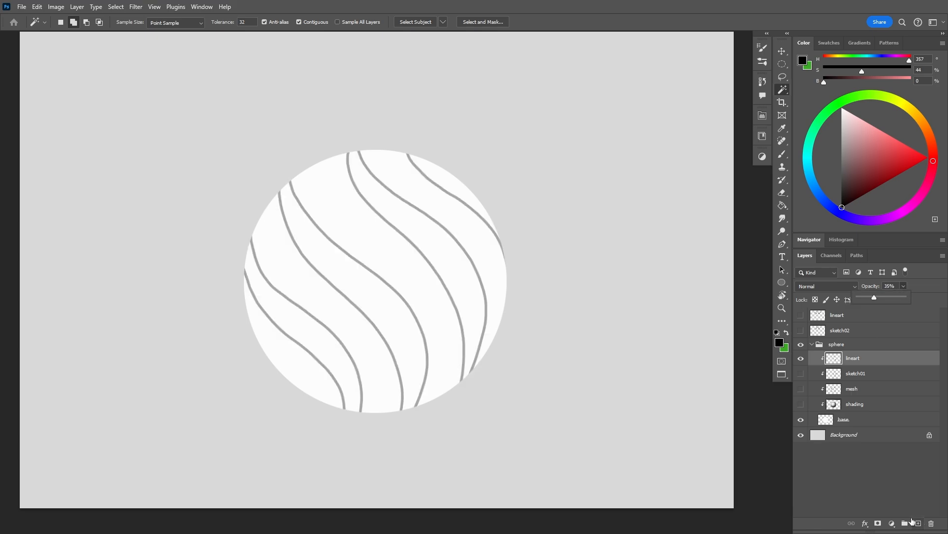
pyautogui.click(883, 377)
pyautogui.click(918, 522)
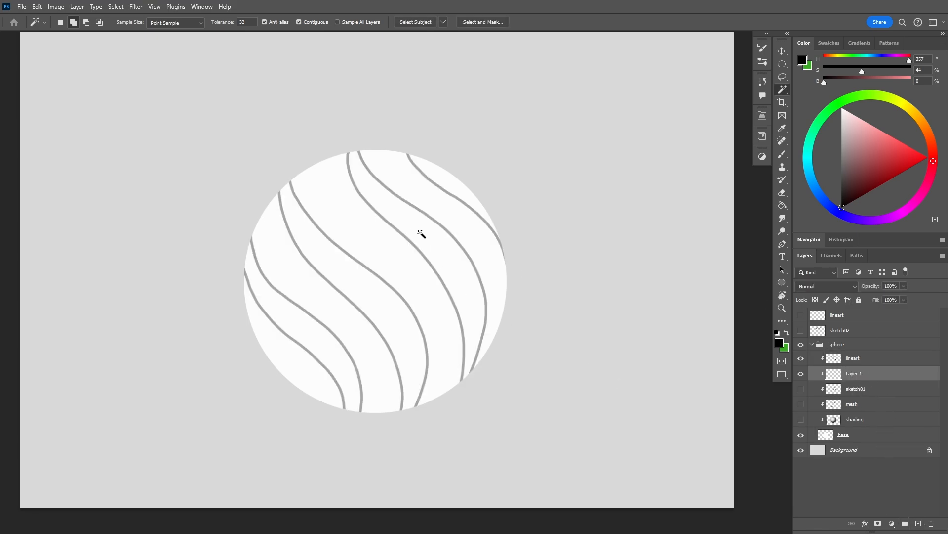
pyautogui.press('l')
pyautogui.moveTo(348, 147)
pyautogui.mouseDown()
pyautogui.moveTo(353, 176)
pyautogui.moveTo(472, 312)
pyautogui.moveTo(466, 326)
pyautogui.moveTo(480, 350)
pyautogui.moveTo(482, 323)
pyautogui.mouseUp()
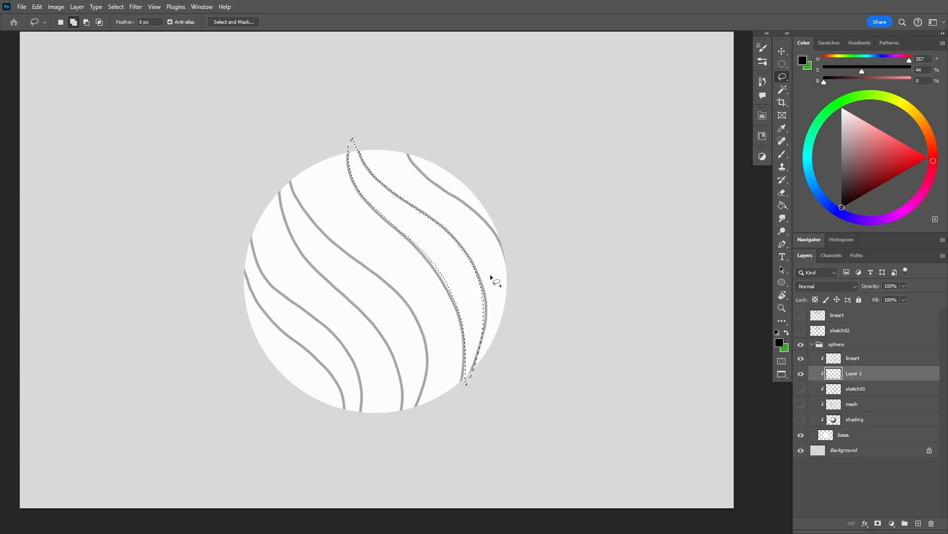
pyautogui.hotkey('ctrl', 'd')
pyautogui.press('v')
pyautogui.press('Delete')
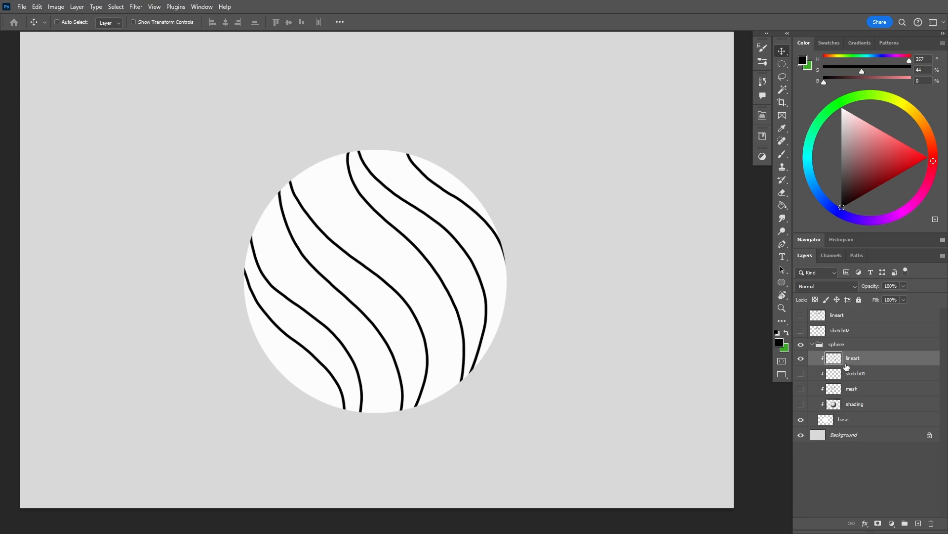
# Release the sphere's lineart layer from its clipping mask and draw strokes closing the stripes' open ends
pyautogui.moveTo(849, 365); pyautogui.dragTo(851, 361)
pyautogui.keyDown('alt'); pyautogui.click(849, 364); pyautogui.keyUp('alt')
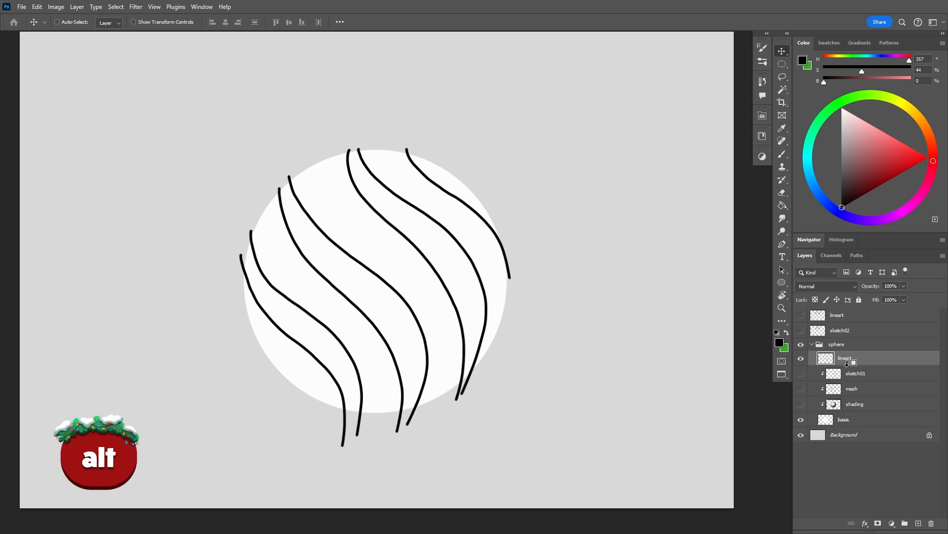
pyautogui.press('b')
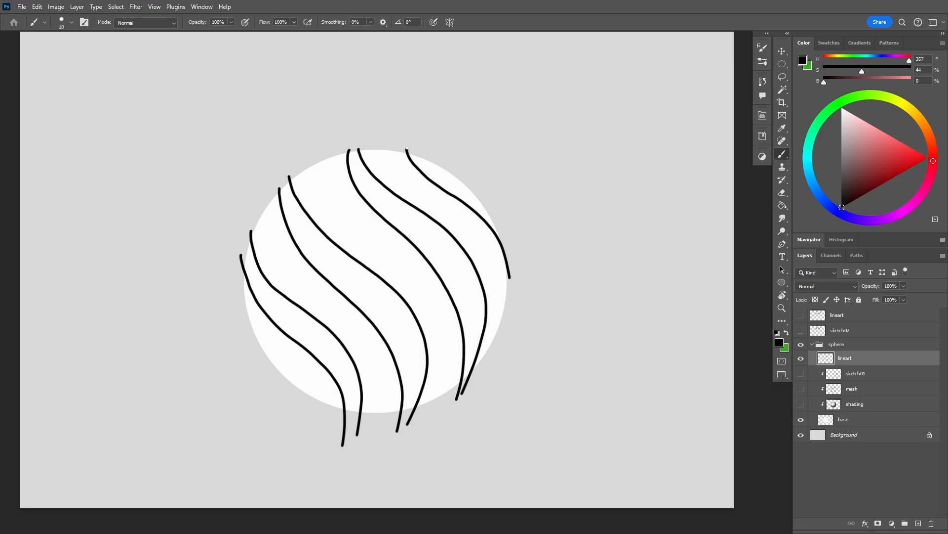
pyautogui.moveTo(407, 147)
pyautogui.mouseDown()
pyautogui.moveTo(463, 159)
pyautogui.moveTo(501, 197)
pyautogui.moveTo(511, 276)
pyautogui.mouseUp()
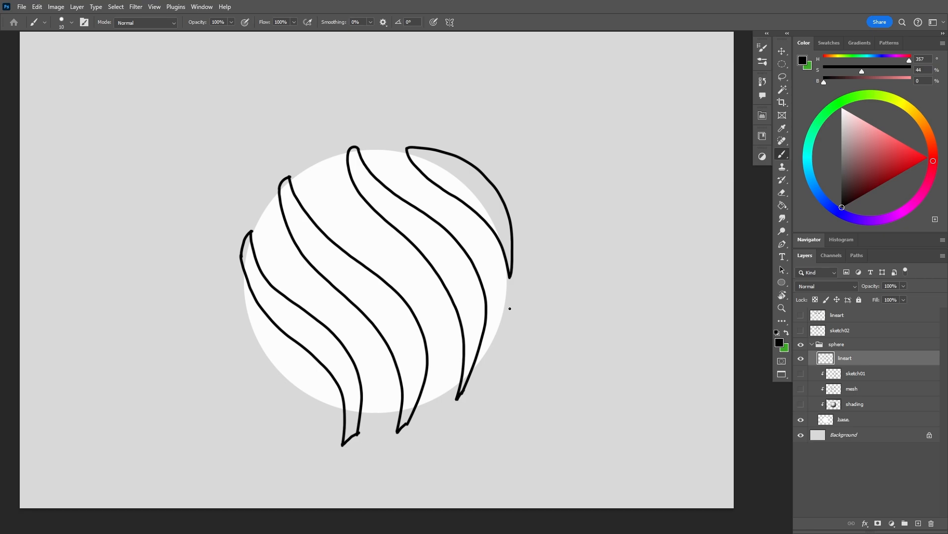
# Clip the sphere's lineart layer to the base again
pyautogui.press('v')
pyautogui.moveTo(835, 366); pyautogui.dragTo(842, 362)
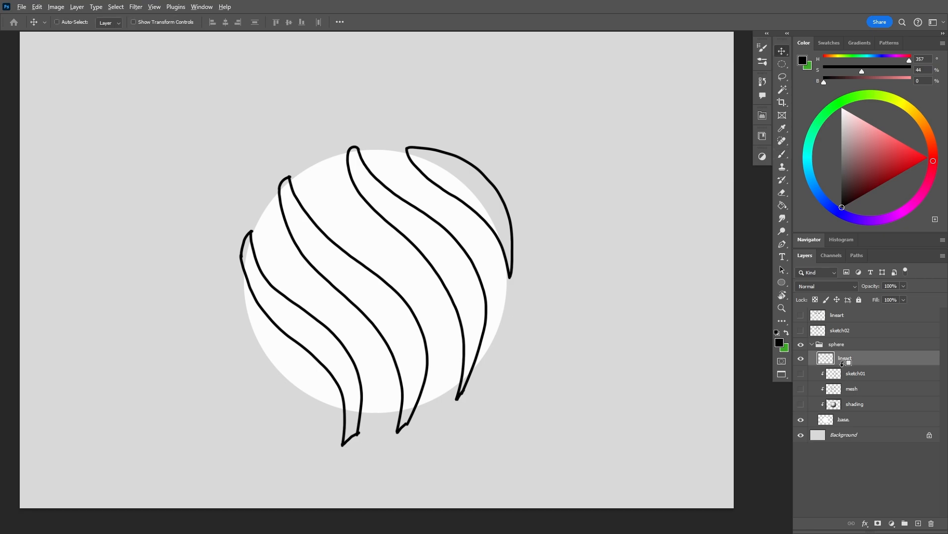
pyautogui.keyDown('alt'); pyautogui.click(842, 363); pyautogui.keyUp('alt')
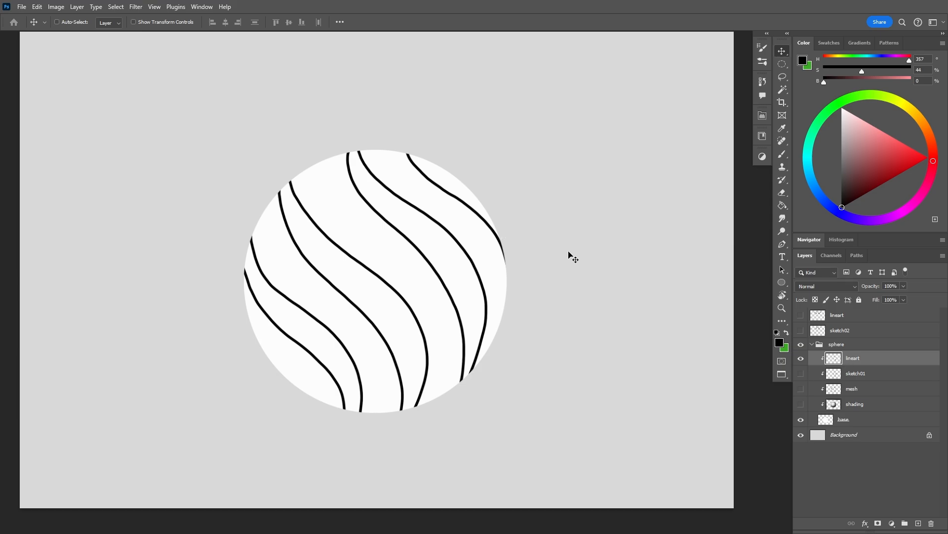
# Set the sphere's lineart layer to 35% opacity and add a new layer directly beneath it
pyautogui.moveTo(903, 299); pyautogui.dragTo(874, 298)
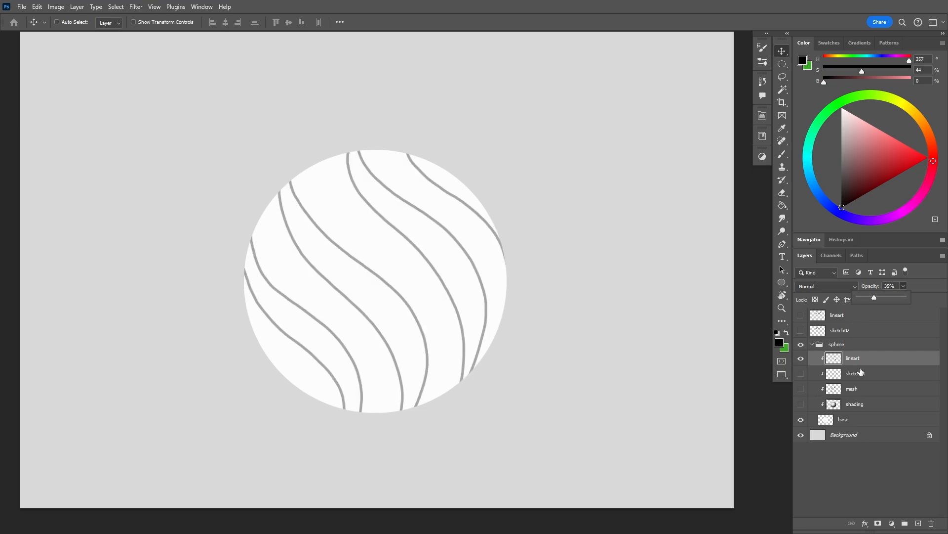
pyautogui.click(861, 372)
pyautogui.click(918, 523)
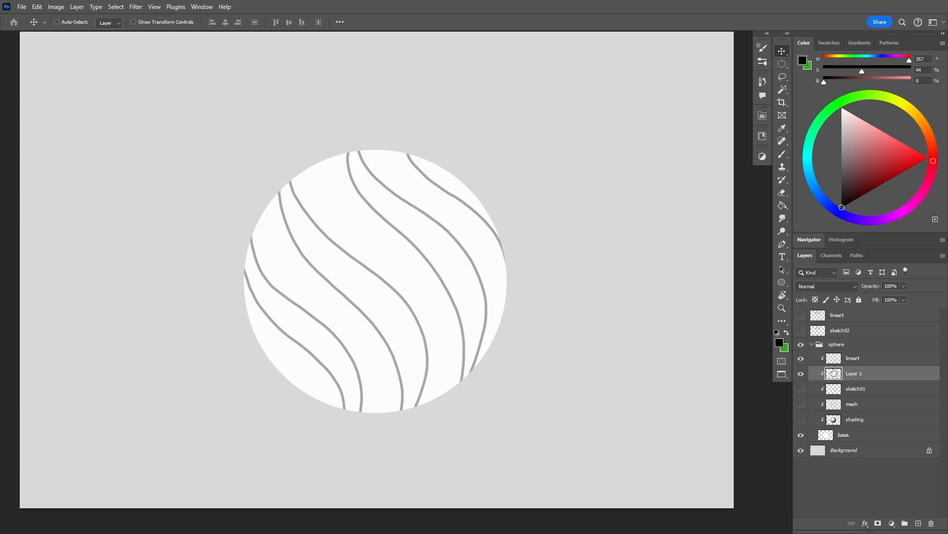
# Select the interiors of all four closed stripes on the sphere's lineart layer with the Magic Wand
pyautogui.press('w')
pyautogui.hotkey('alt', ']')
pyautogui.click(455, 188)
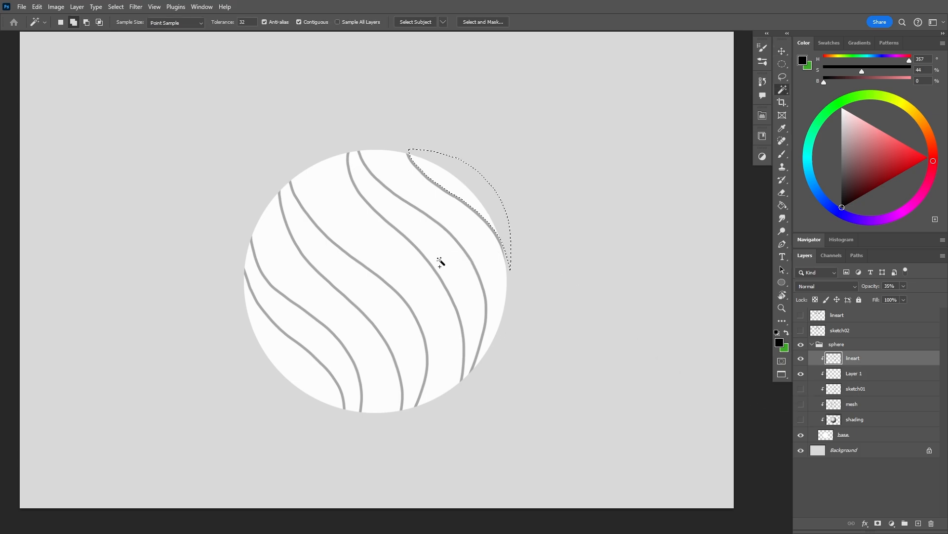
pyautogui.click(440, 261)
pyautogui.click(383, 307)
pyautogui.click(328, 356)
# Expand the stripe selection by 10 pixels
pyautogui.press('v')
pyautogui.click(117, 8)
pyautogui.moveTo(150, 157)
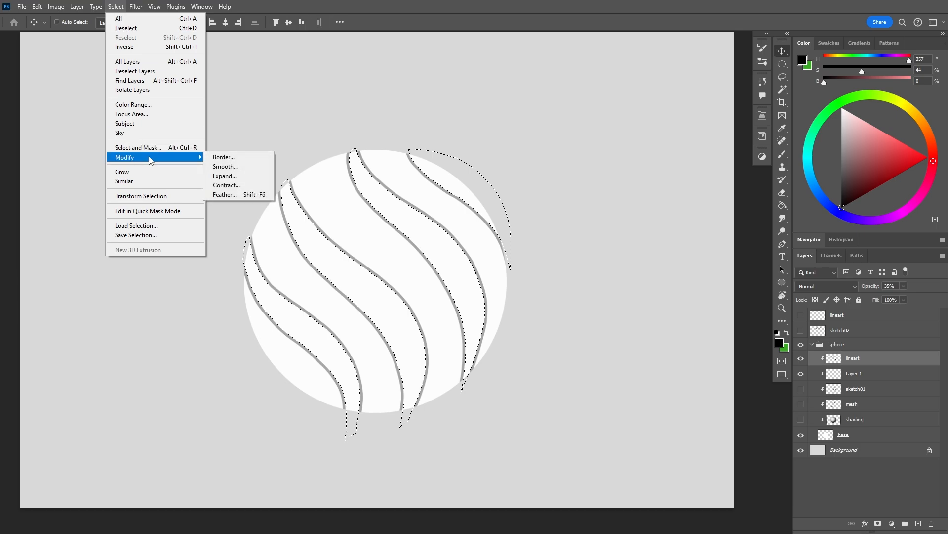
pyautogui.click(222, 176)
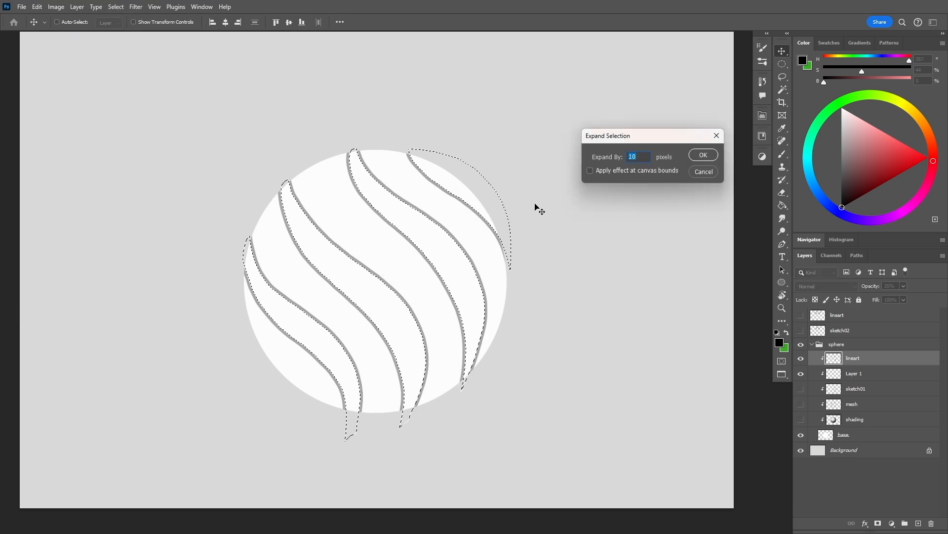
pyautogui.click(706, 157)
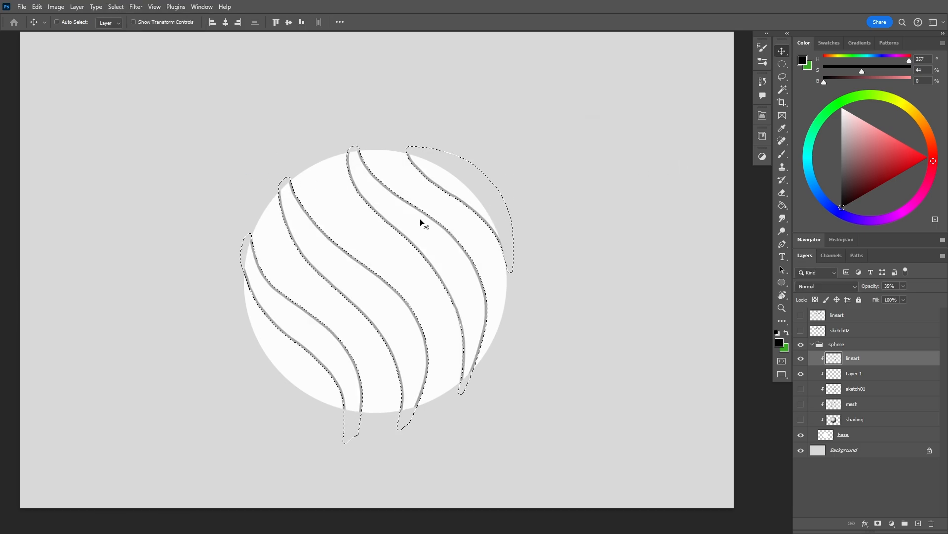
# Smooth the stripe selection with a sample radius of 2 pixels
pyautogui.click(115, 6)
pyautogui.moveTo(142, 159)
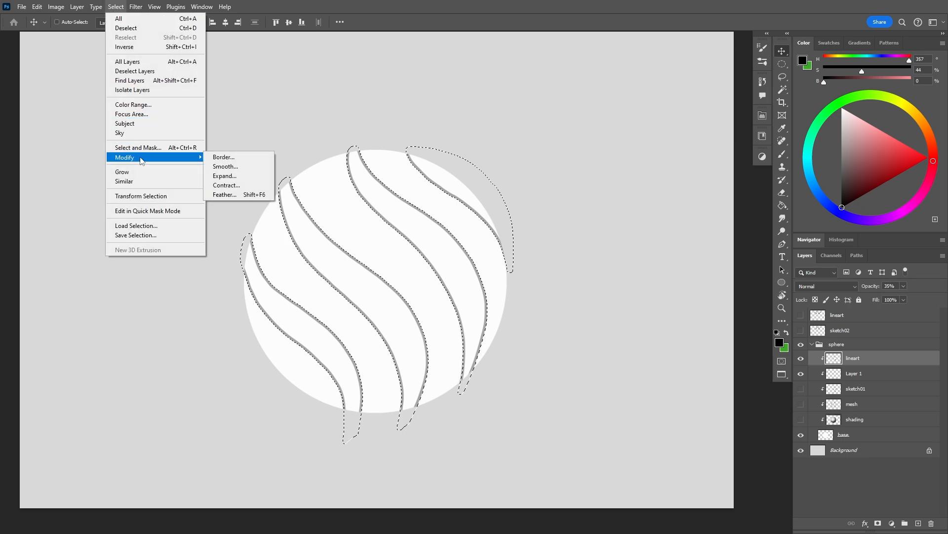
pyautogui.click(225, 167)
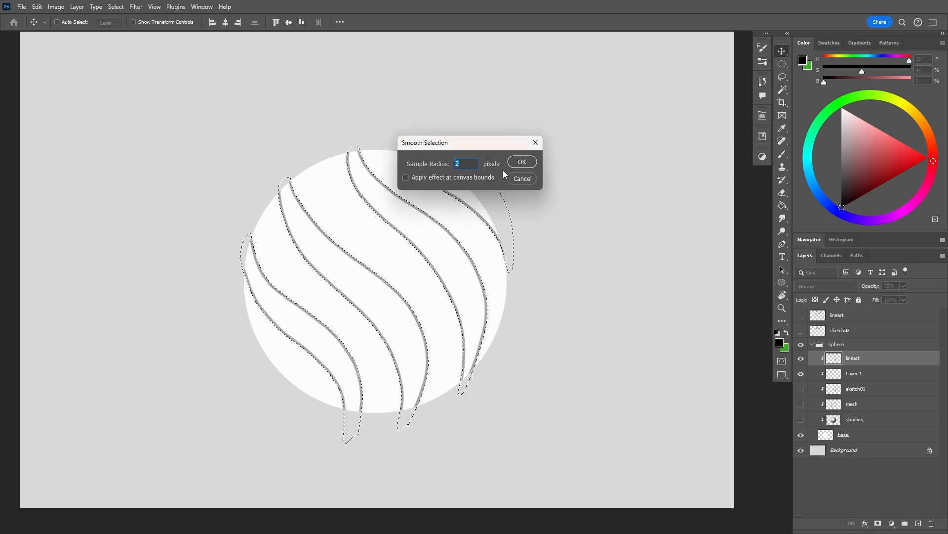
pyautogui.click(522, 162)
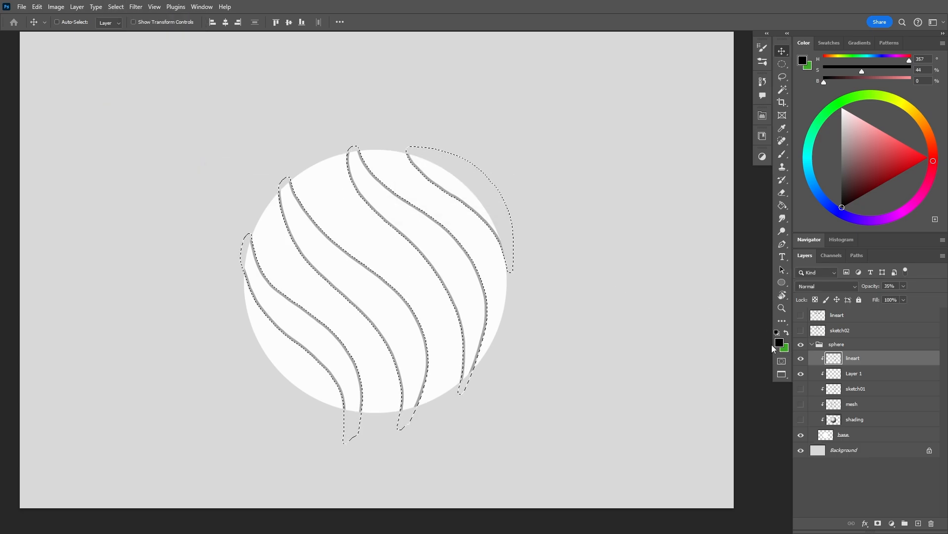
# Fill the selected stripes on Layer 1 with the bright red from the Xmas Ornament swatches
pyautogui.click(854, 376)
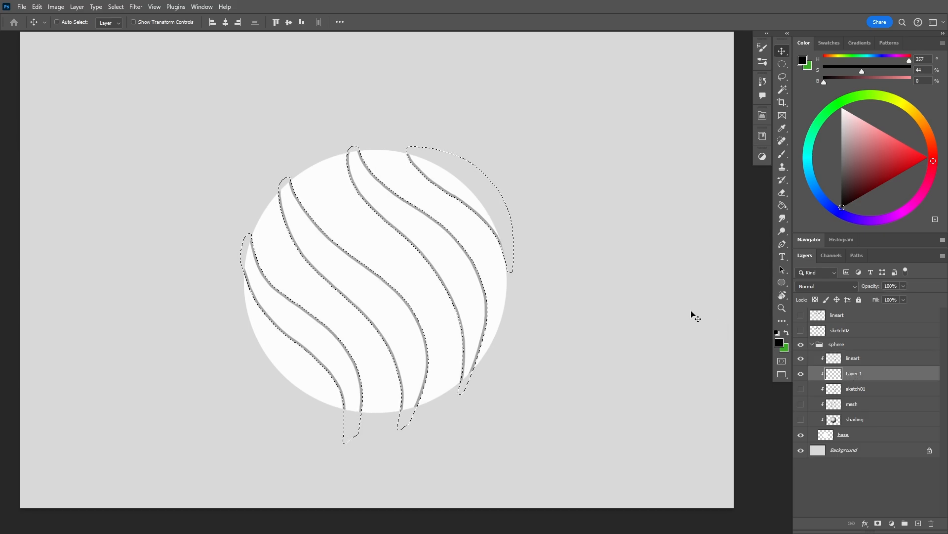
pyautogui.press('g')
pyautogui.click(829, 43)
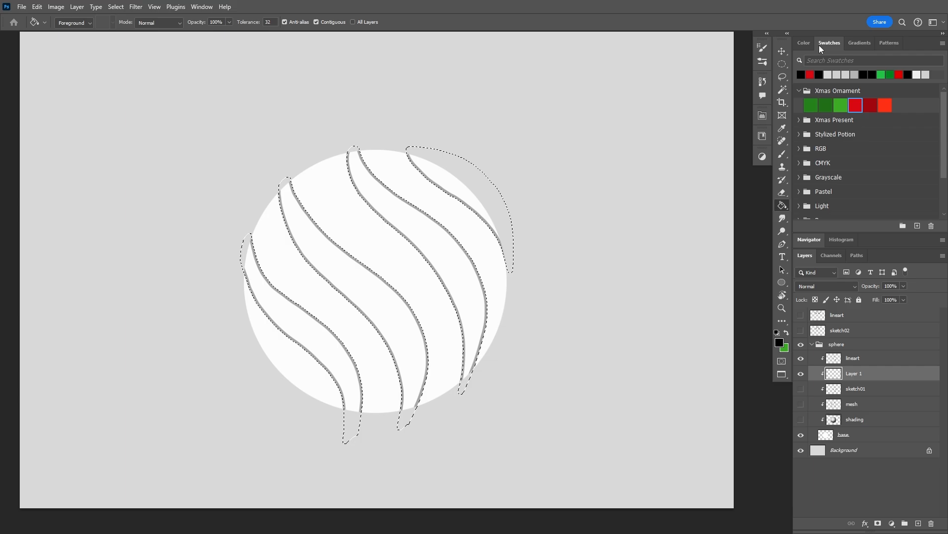
pyautogui.click(855, 104)
pyautogui.click(423, 331)
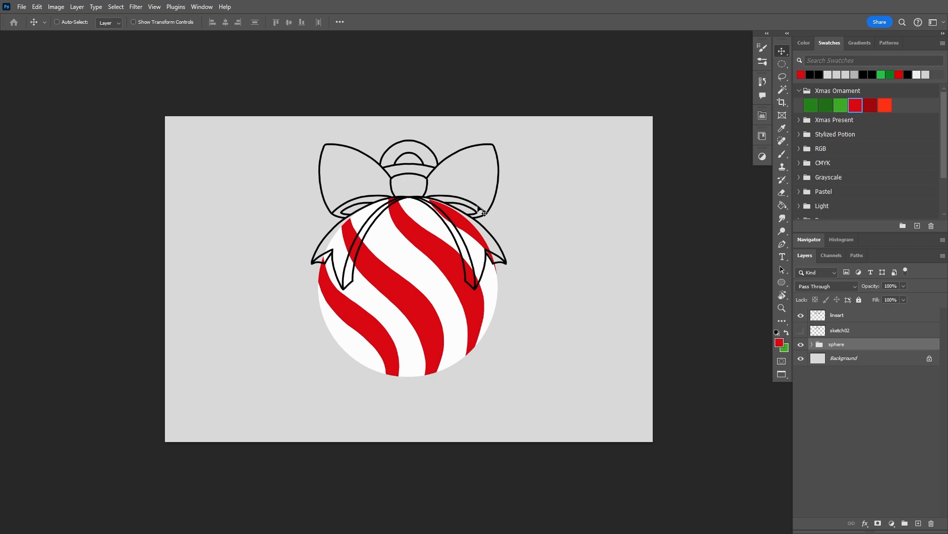
# Hide the sphere group and add a new layer between the bow's lineart and sketch02 layers
pyautogui.click(800, 345)
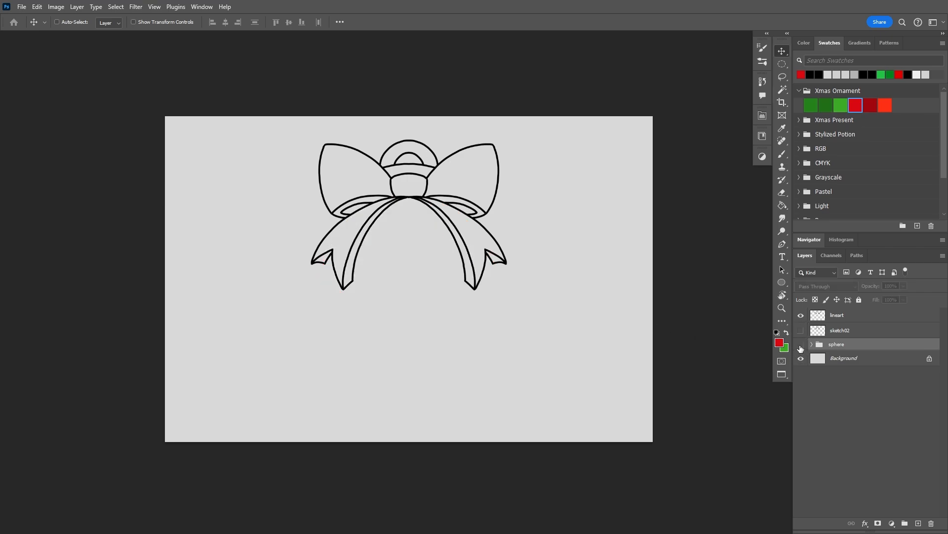
pyautogui.click(846, 331)
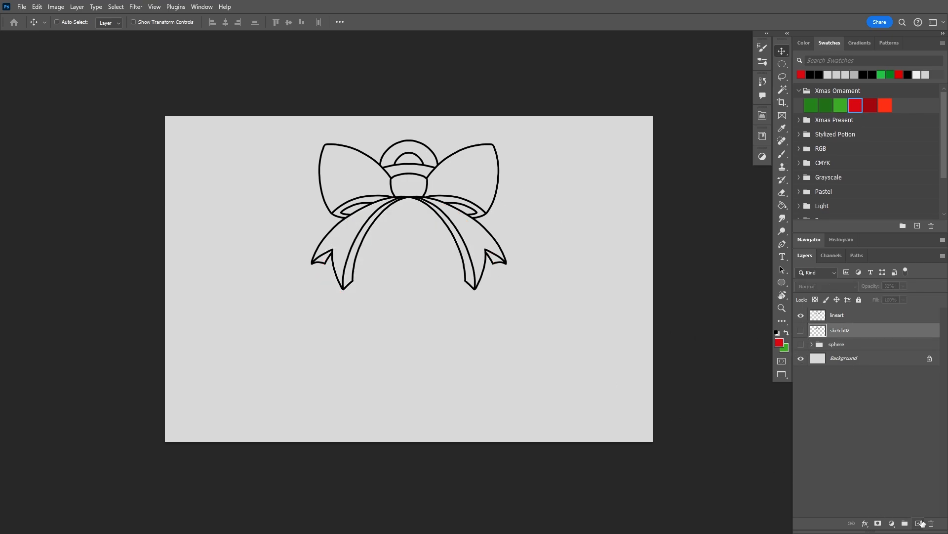
pyautogui.click(919, 524)
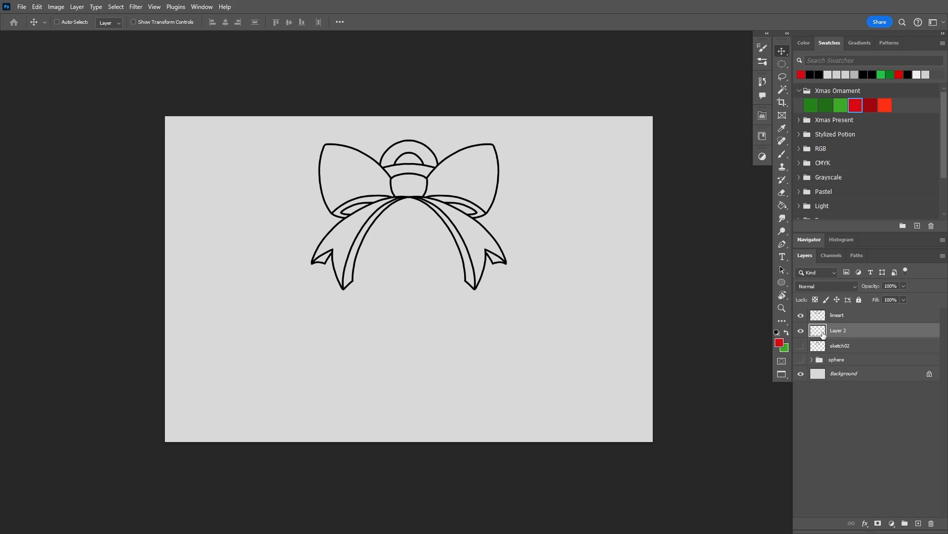
# Lower the bow's lineart layer to 18% opacity
pyautogui.click(868, 318)
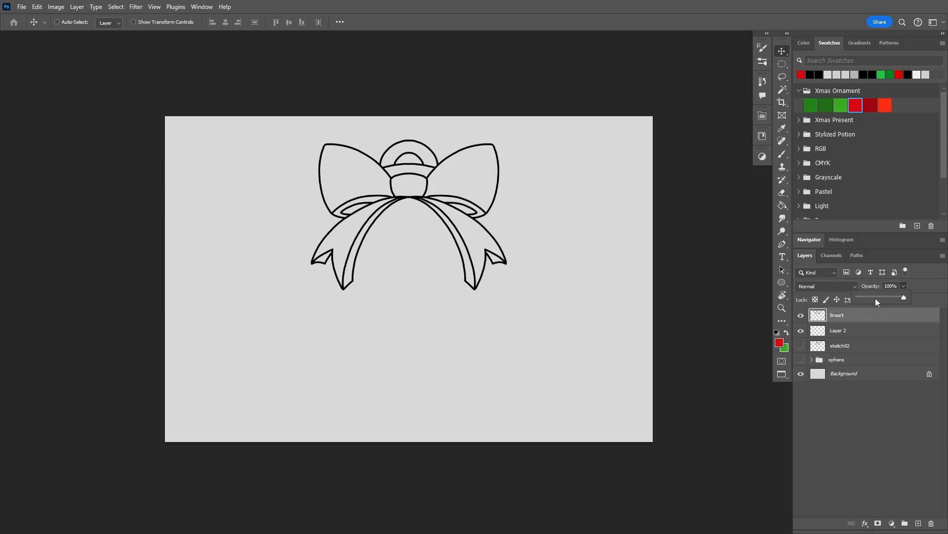
pyautogui.click(869, 298)
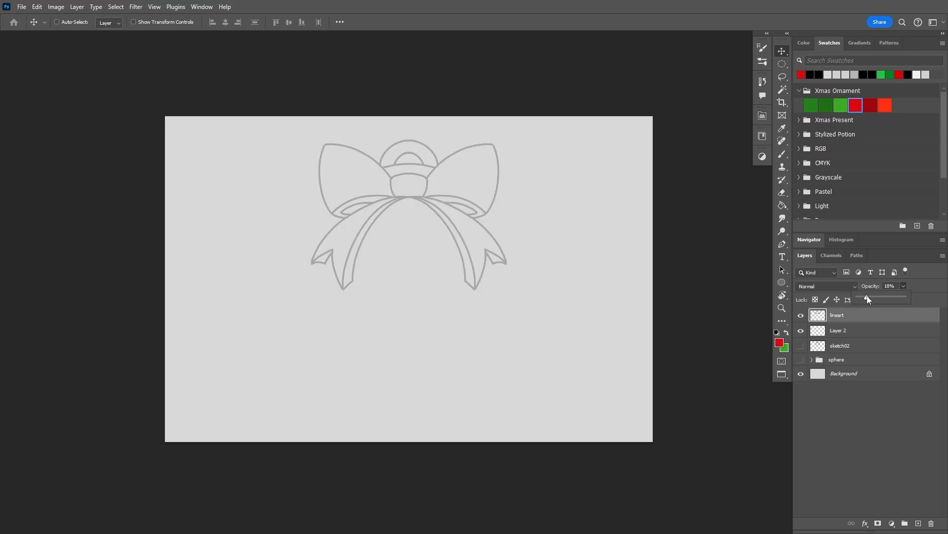
pyautogui.click(560, 312)
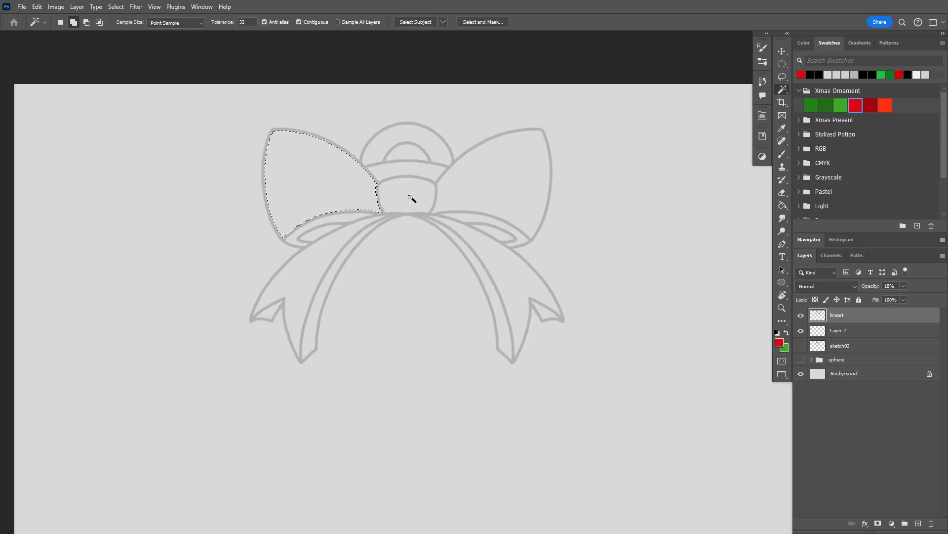
# Select the bow's knot, loops and ribbon tails on the lineart layer with the Magic Wand
pyautogui.click(413, 199)
pyautogui.click(509, 200)
pyautogui.click(486, 246)
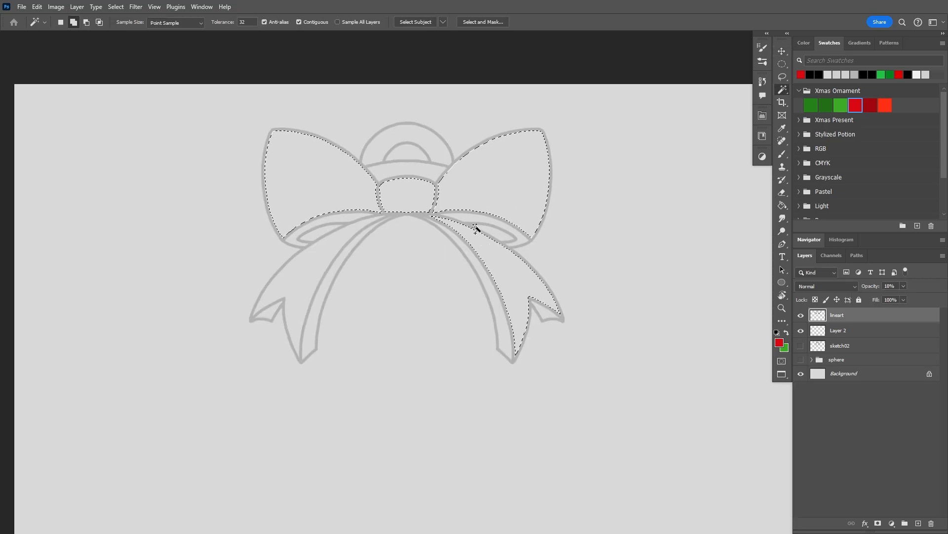
pyautogui.click(473, 220)
pyautogui.click(467, 258)
pyautogui.click(315, 255)
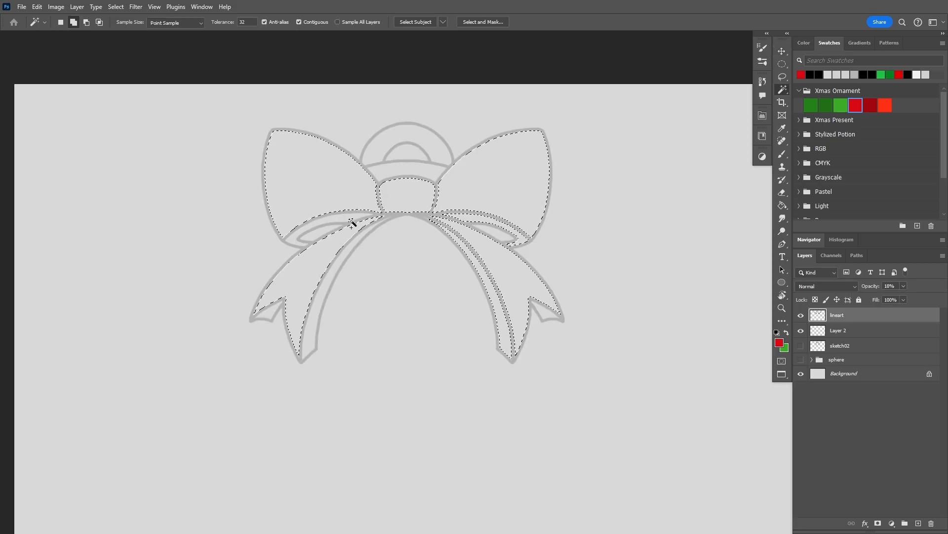
pyautogui.click(354, 246)
pyautogui.click(340, 215)
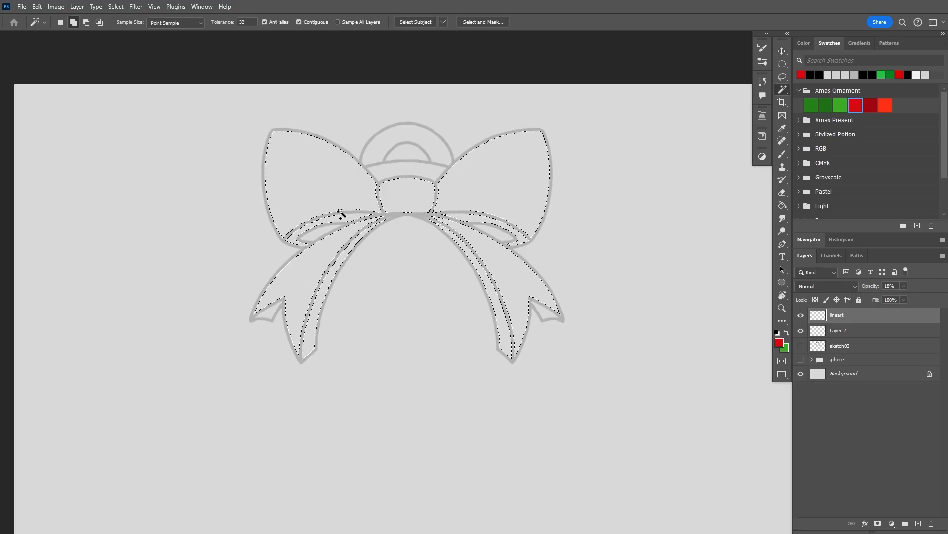
pyautogui.click(311, 247)
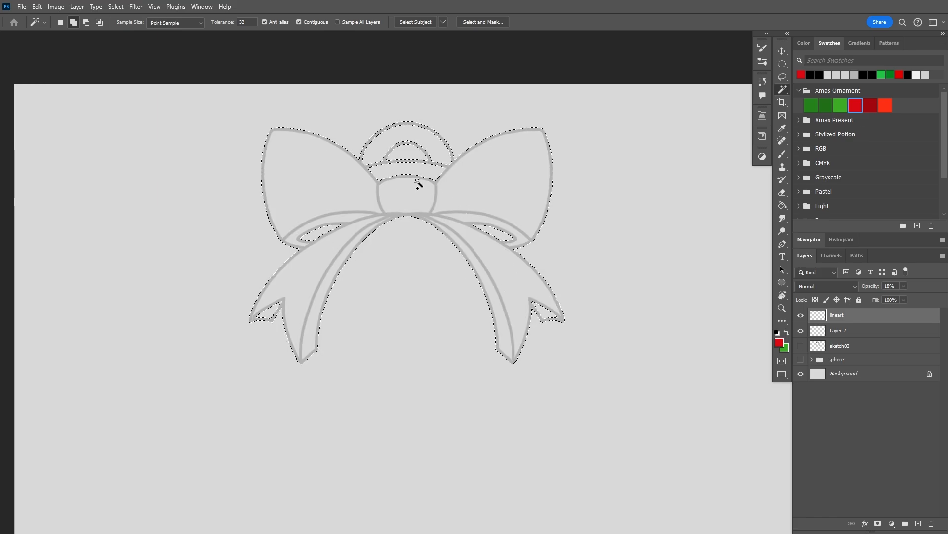
# Subtract the ornament's hanging ring and cap outlines above the knot from the bow selection with the Lasso
pyautogui.scroll(2, 383, 154)
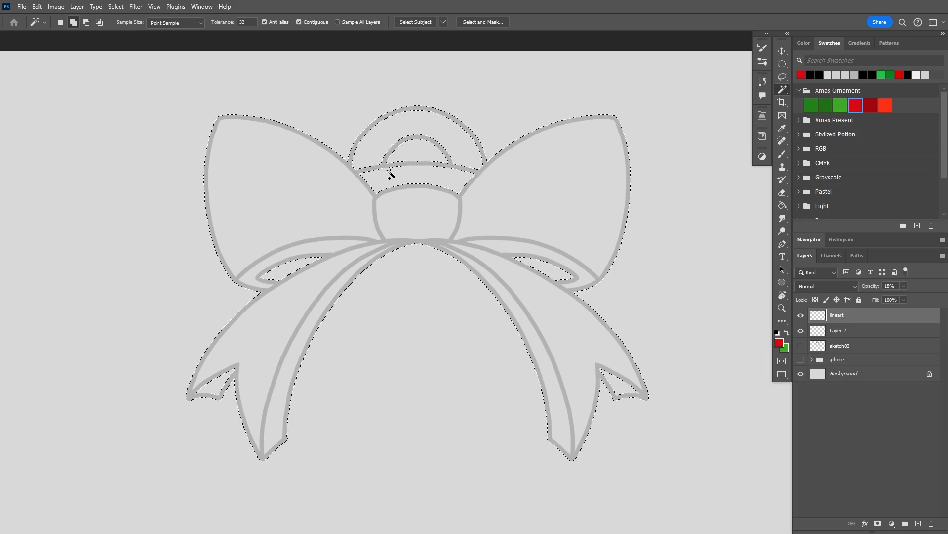
pyautogui.press('l')
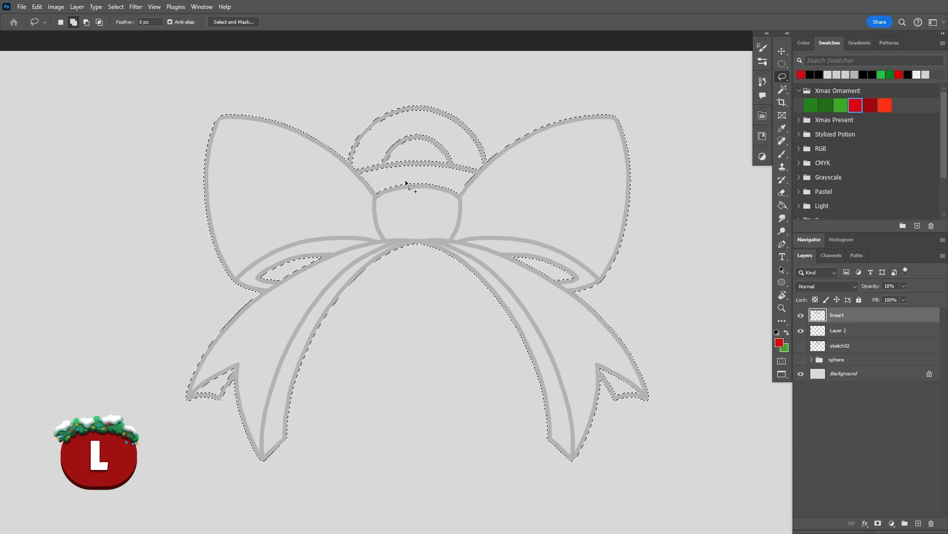
pyautogui.press('alt')
pyautogui.press('shift')
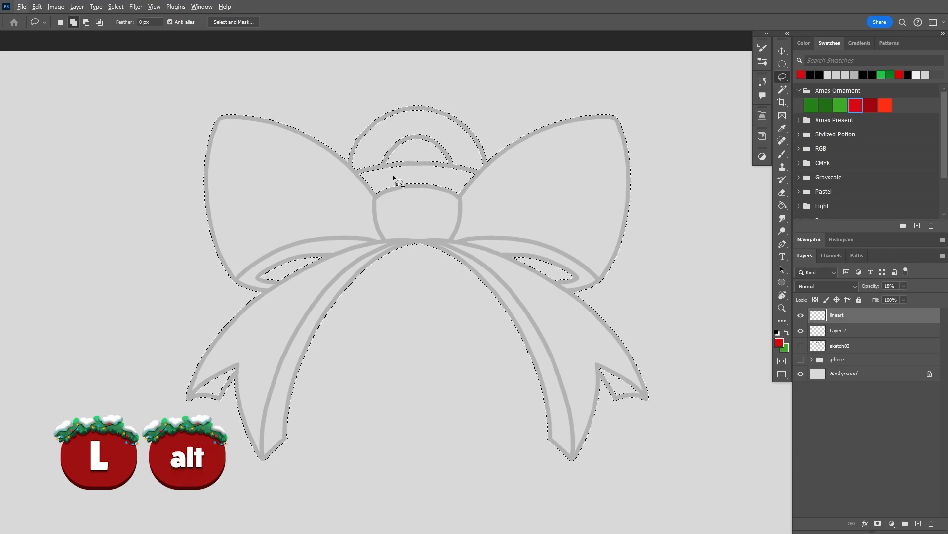
pyautogui.press('alt')
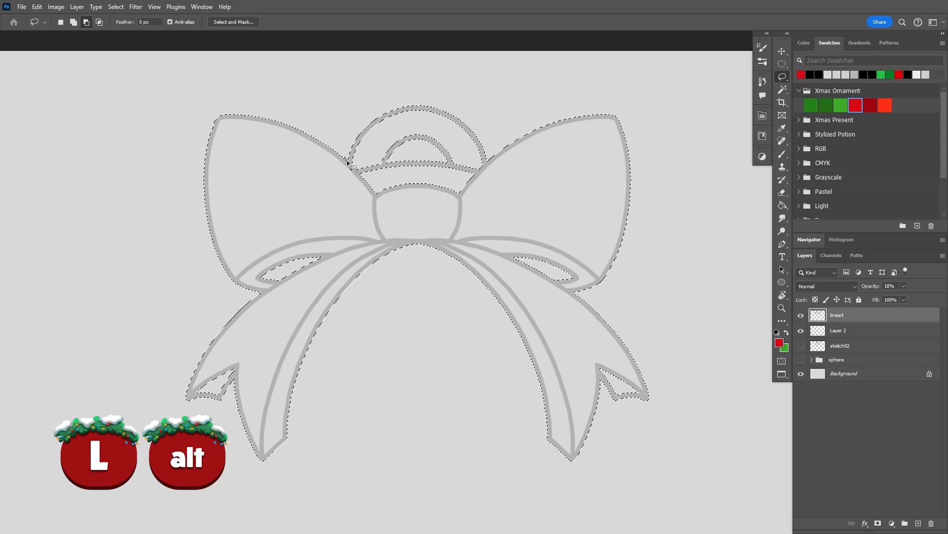
pyautogui.moveTo(370, 91); pyautogui.dragTo(368, 90)
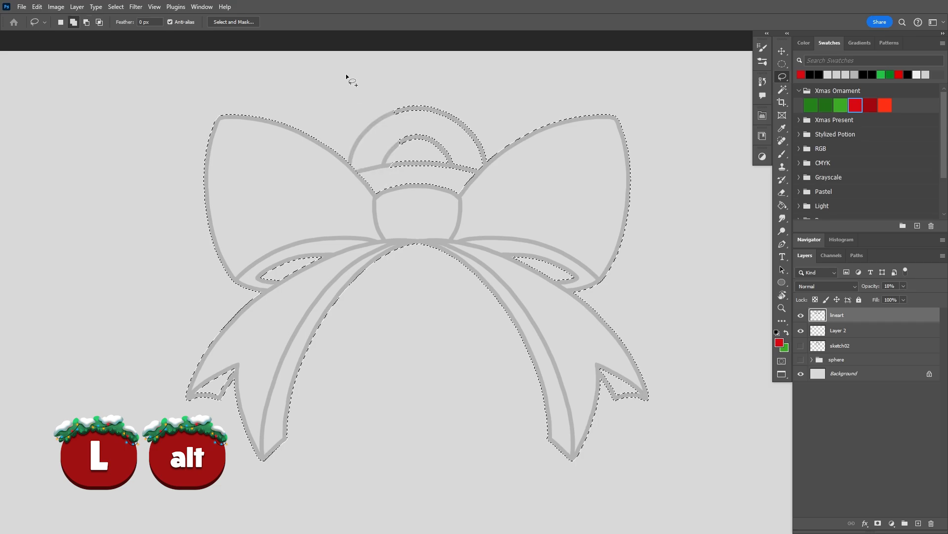
pyautogui.moveTo(386, 174)
pyautogui.mouseDown()
pyautogui.moveTo(457, 181)
pyautogui.moveTo(483, 167)
pyautogui.moveTo(492, 132)
pyautogui.moveTo(430, 85)
pyautogui.moveTo(378, 104)
pyautogui.moveTo(378, 174)
pyautogui.mouseUp()
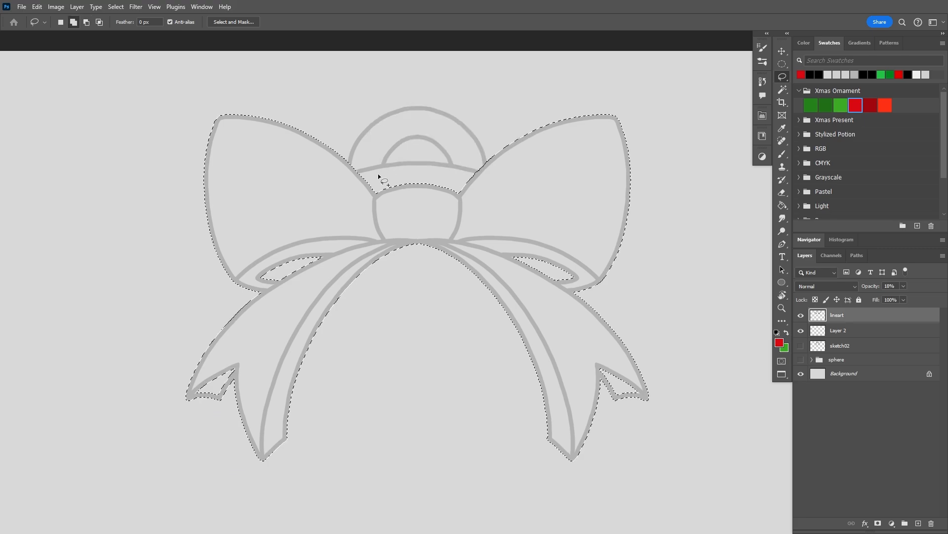
pyautogui.hotkey('ctrl', '-')
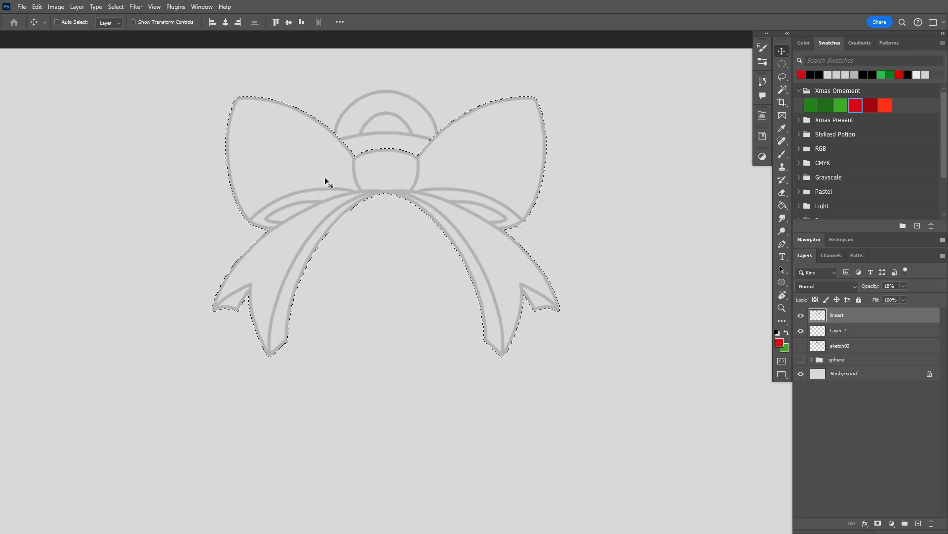
# Smooth the edges of the bow selection
pyautogui.press('v')
pyautogui.click(115, 10)
pyautogui.moveTo(154, 158)
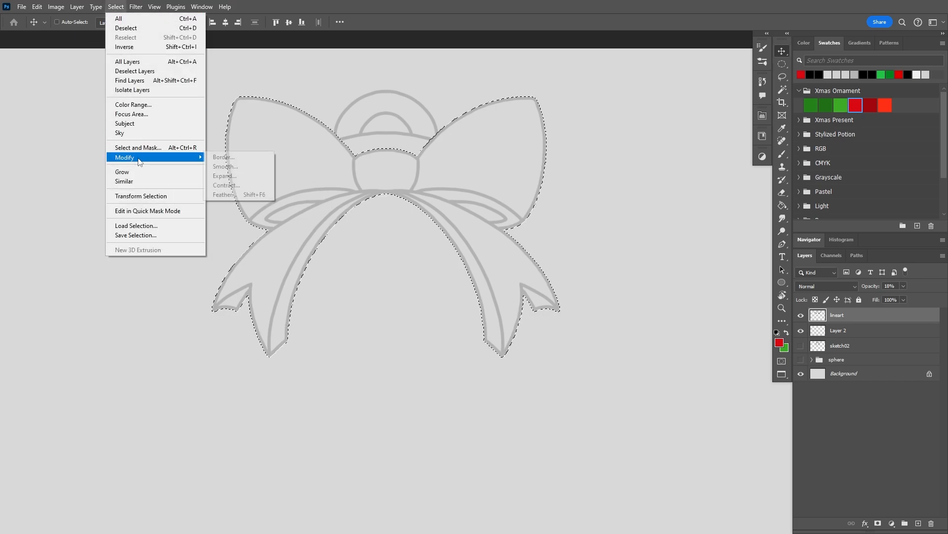
pyautogui.click(229, 166)
pyautogui.click(517, 164)
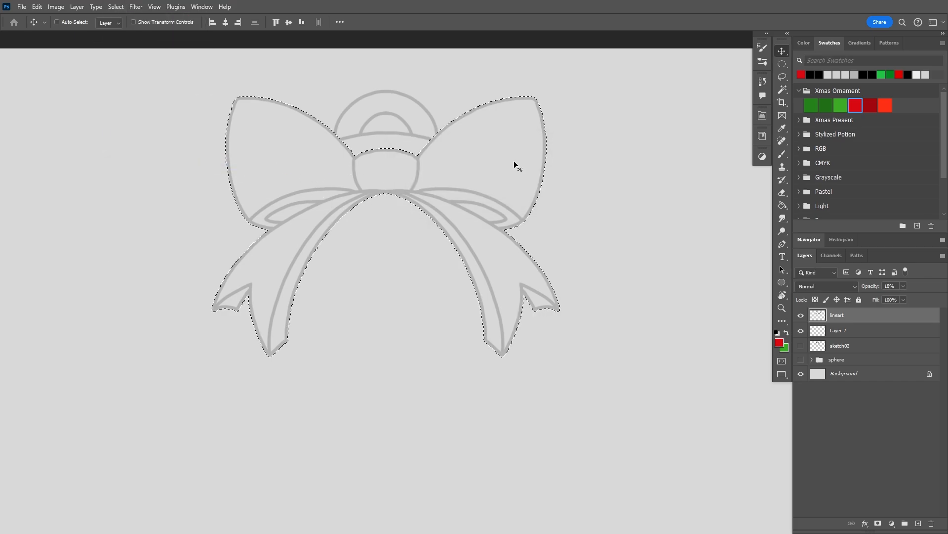
# Fill the bow selection on Layer 2 with the first green of the Xmas Ornament swatches
pyautogui.click(839, 331)
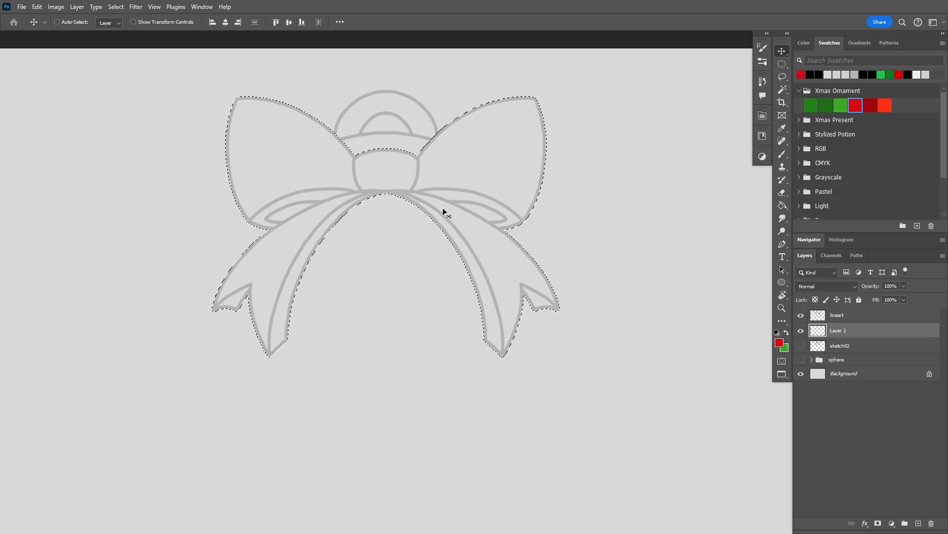
pyautogui.press('g')
pyautogui.click(811, 105)
pyautogui.click(541, 158)
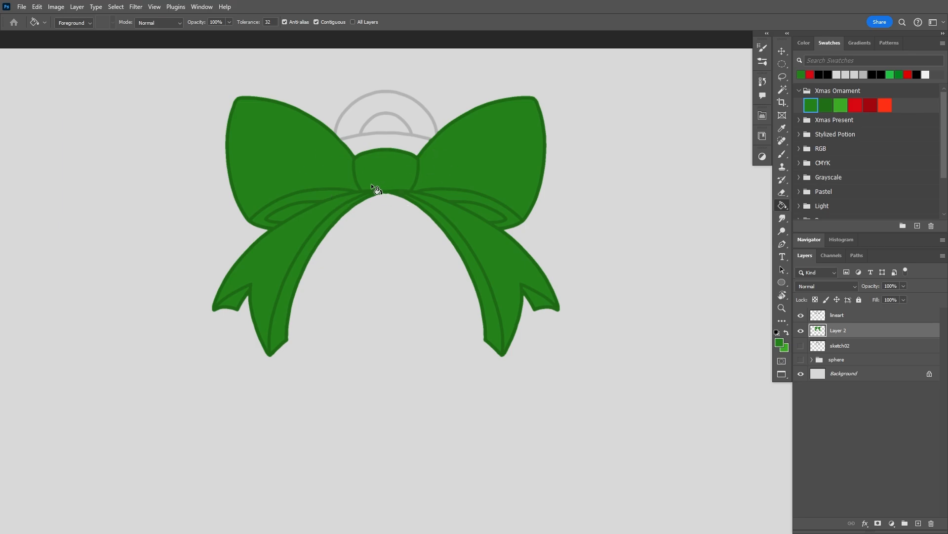
# Add a new layer directly beneath the bow's green fill layer, above sketch02
pyautogui.press('v')
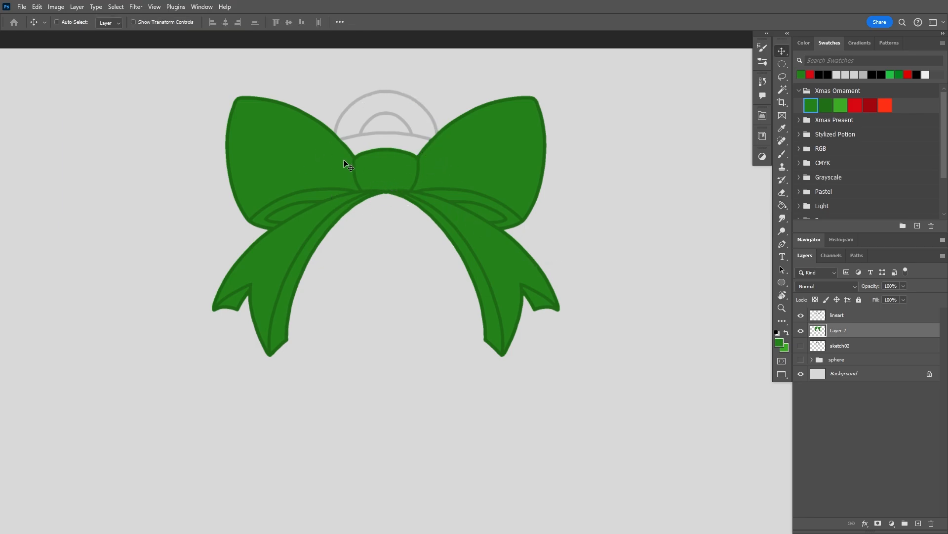
pyautogui.click(846, 347)
pyautogui.click(918, 522)
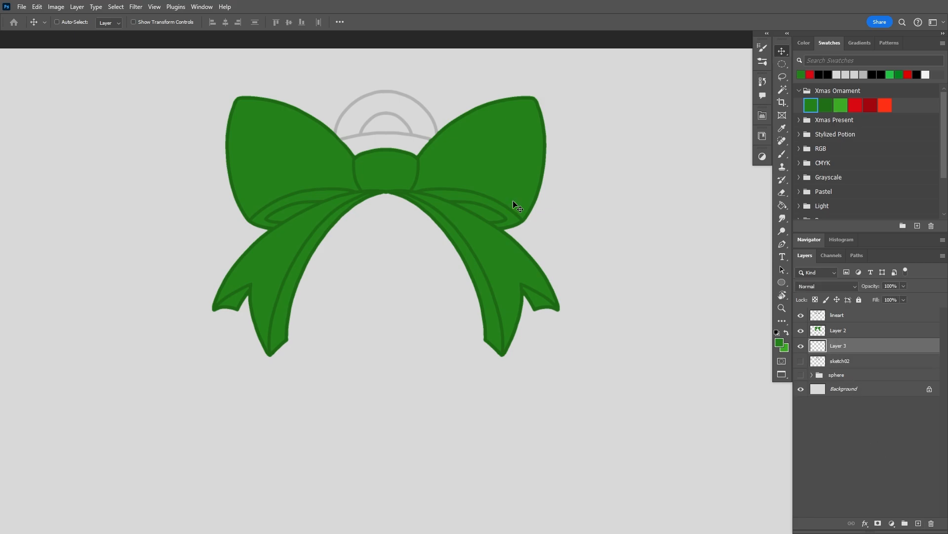
# Select the interiors of the hanging ring and the cap on the lineart layer with the Magic Wand
pyautogui.scroll(1, 389, 113)
pyautogui.moveTo(344, 168); pyautogui.dragTo(341, 188)
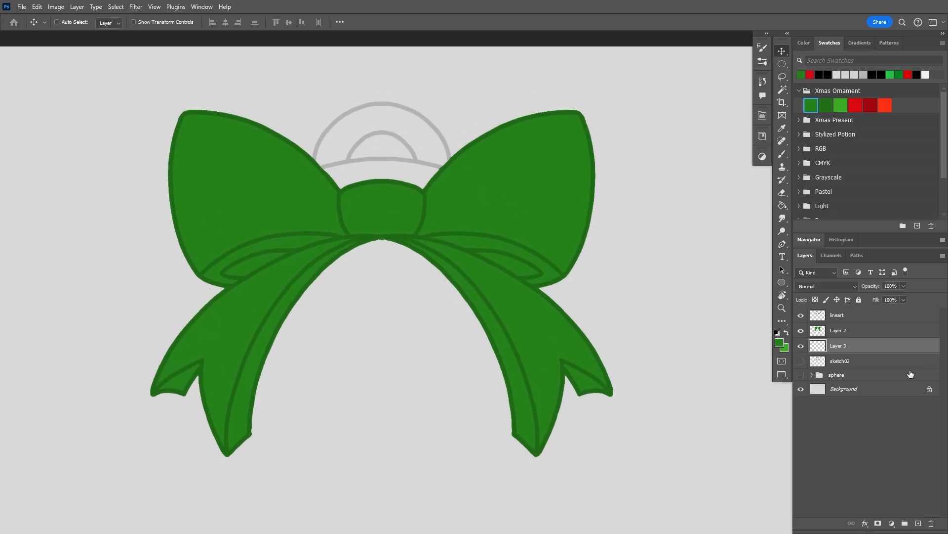
pyautogui.click(850, 317)
pyautogui.press('w')
pyautogui.click(363, 127)
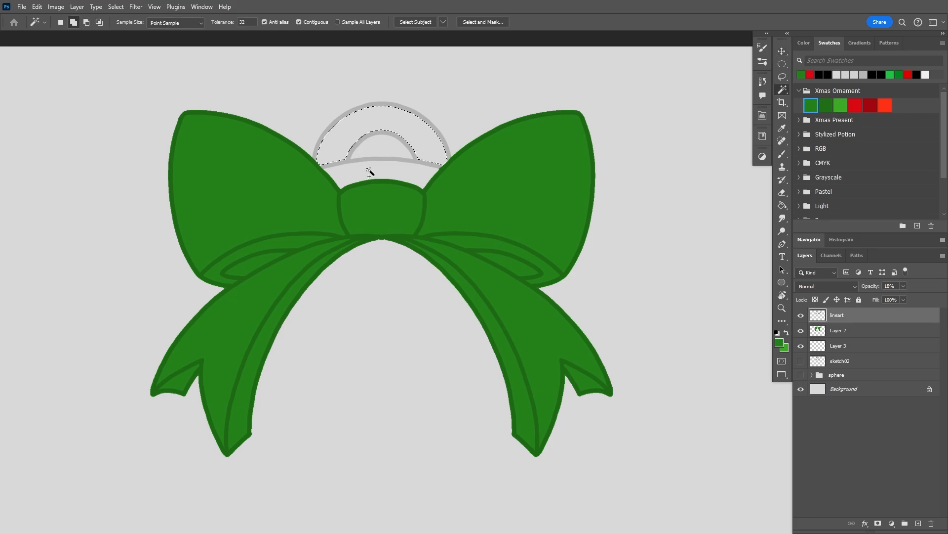
pyautogui.keyDown('shift'); pyautogui.click(368, 171); pyautogui.keyUp('shift')
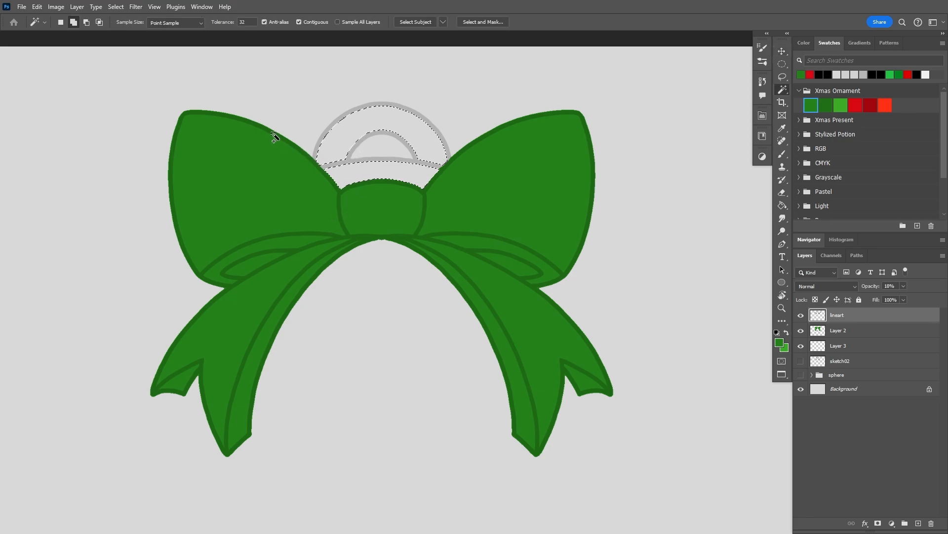
# Expand the ring and cap selection to cover their outlines and make Layer 3 active
pyautogui.click(117, 7)
pyautogui.moveTo(148, 157)
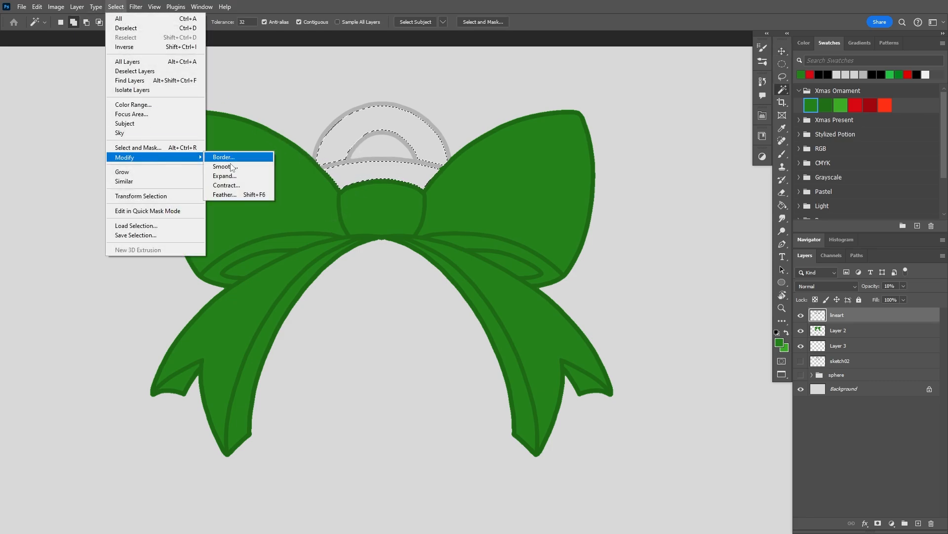
pyautogui.click(225, 175)
pyautogui.click(697, 154)
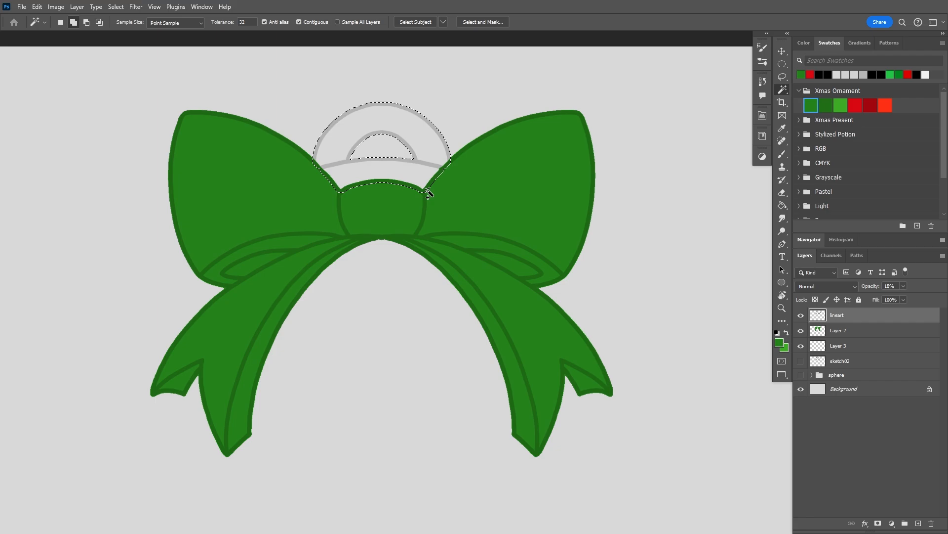
pyautogui.click(842, 348)
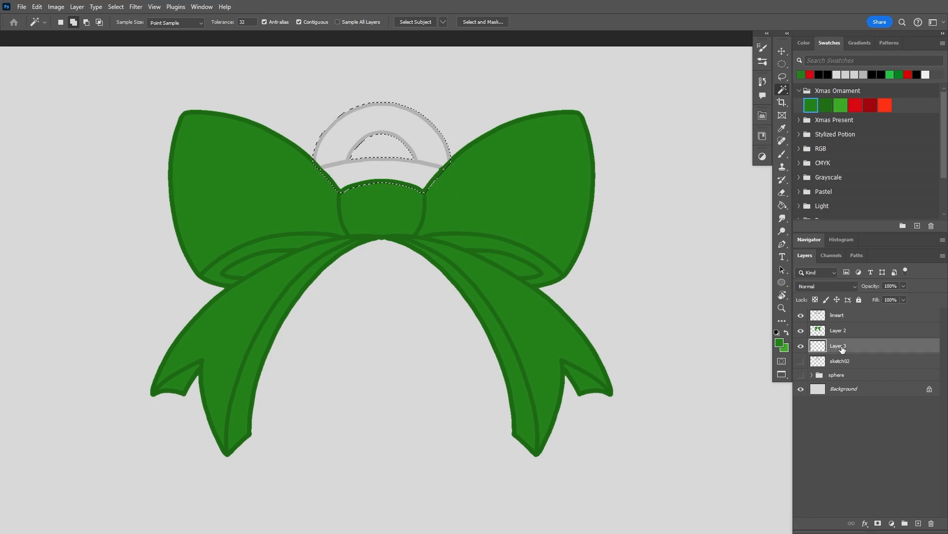
# Fill the ring and cap selection on Layer 3 with the reddish orange of the Xmas Present swatches and deselect it
pyautogui.press('g')
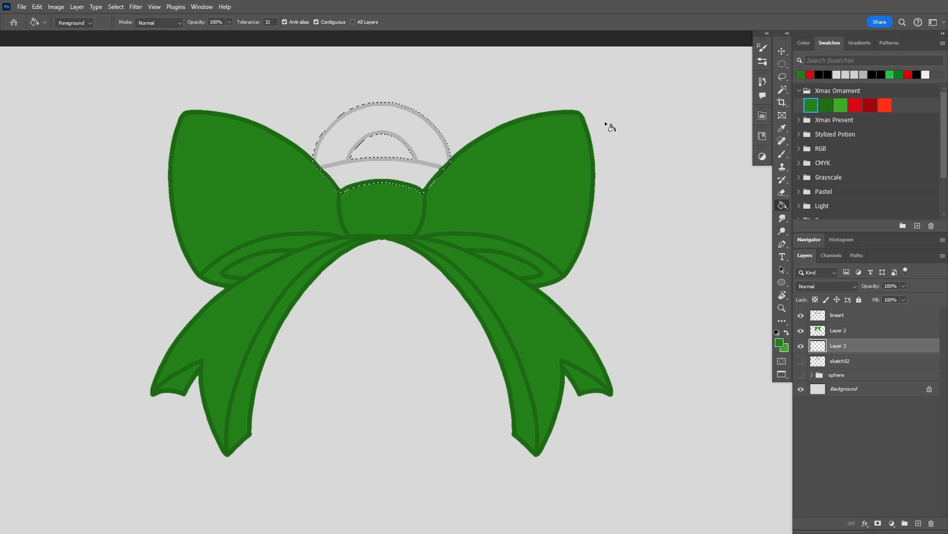
pyautogui.click(804, 43)
pyautogui.click(830, 42)
pyautogui.click(799, 121)
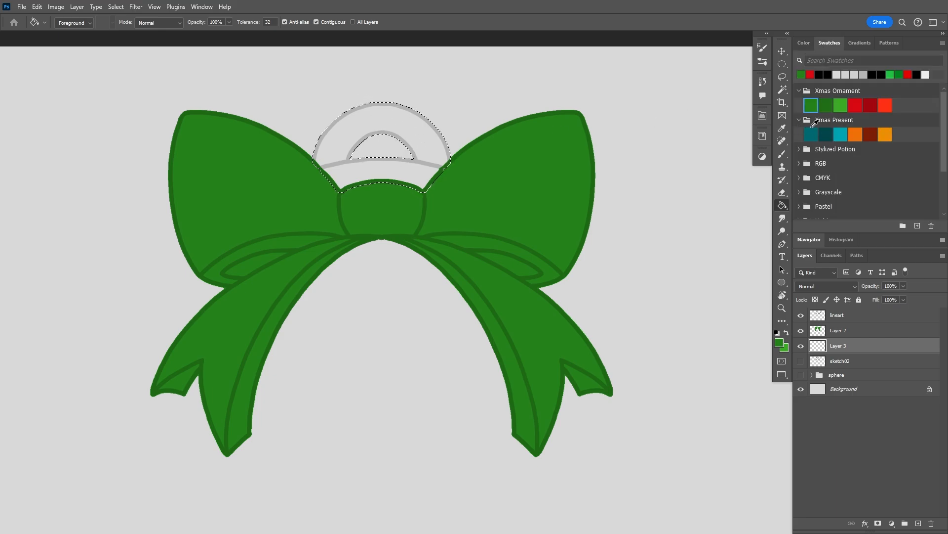
pyautogui.click(857, 133)
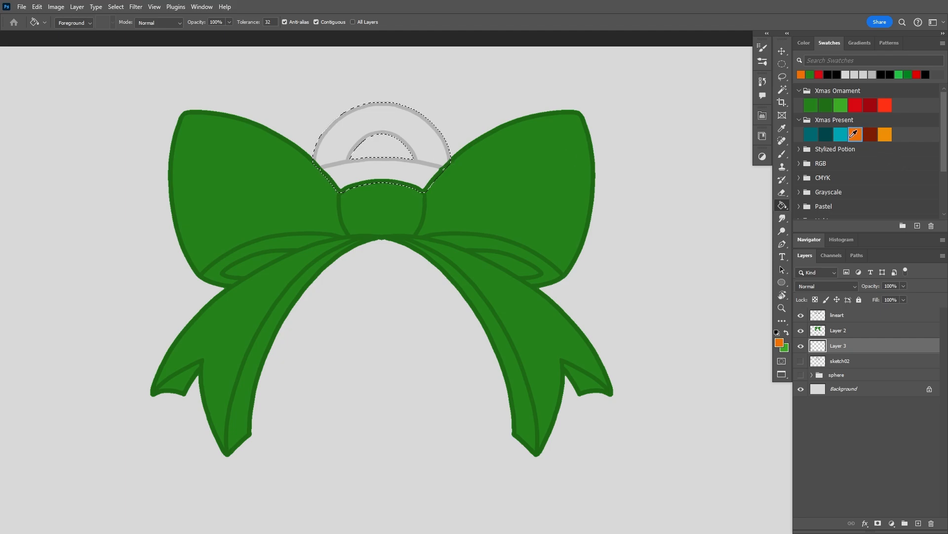
pyautogui.click(333, 161)
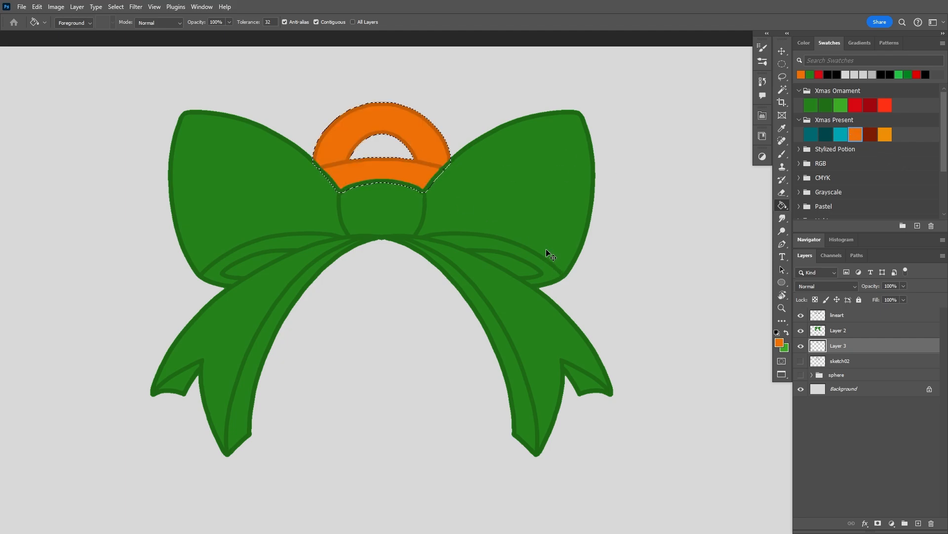
pyautogui.hotkey('ctrl', 'd')
# Refill the ring and cap with the lighter yellow-orange Xmas Present swatch and hide the lineart layer
pyautogui.click(886, 134)
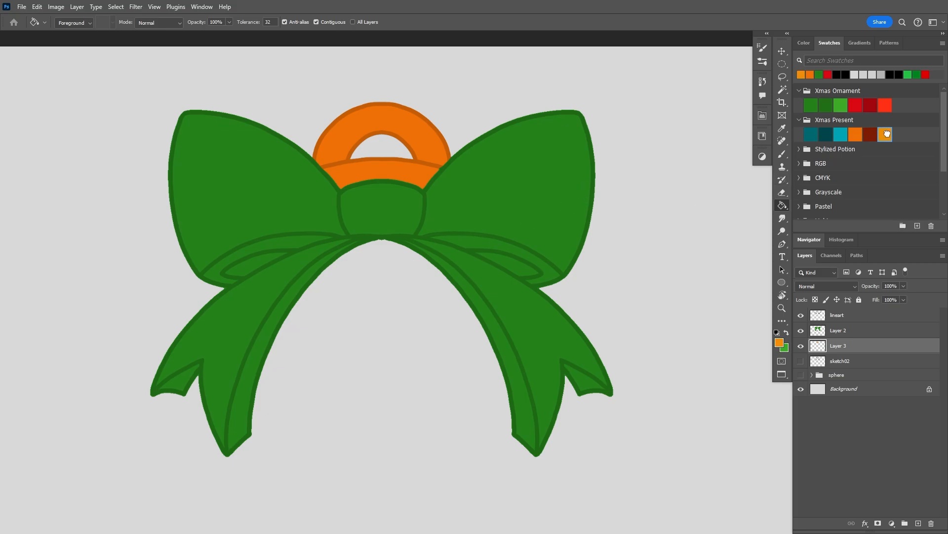
pyautogui.click(419, 139)
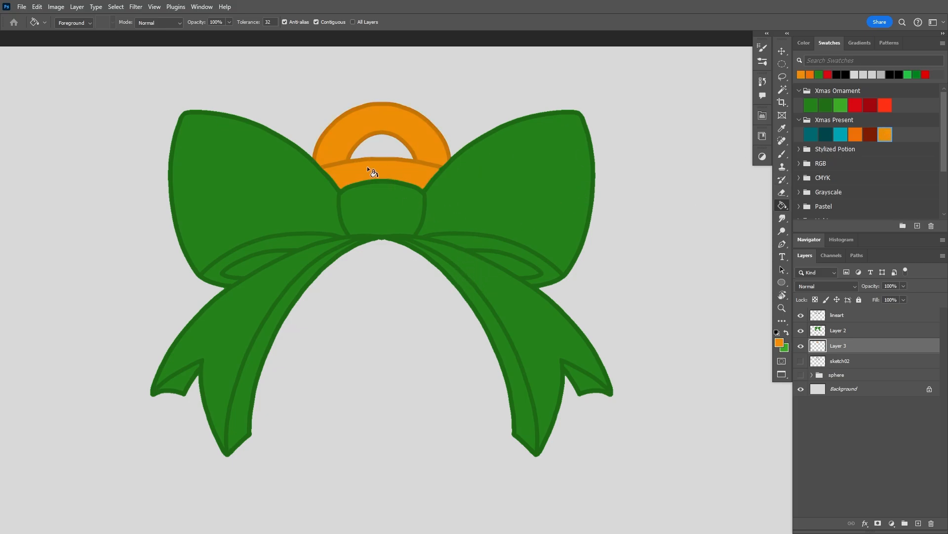
pyautogui.click(801, 314)
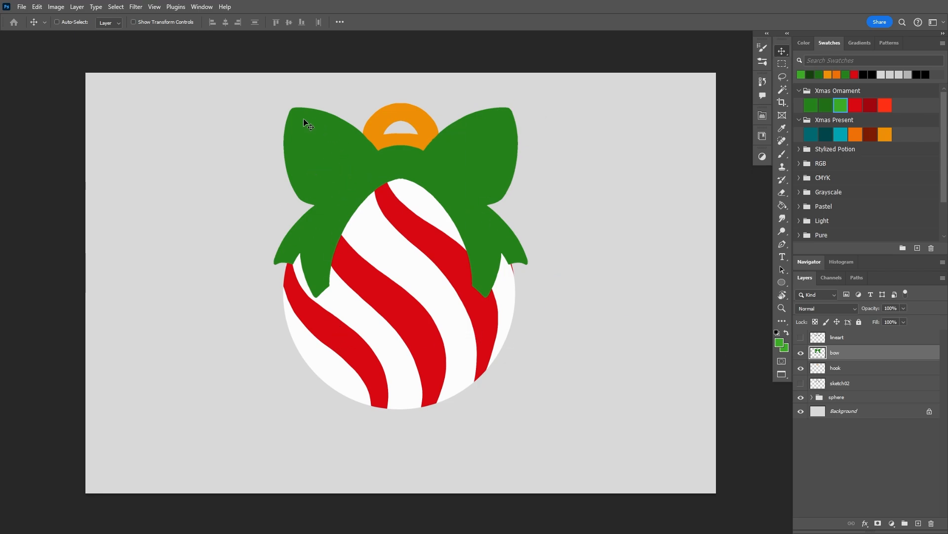
# Show the lineart layer and add a new layer above the bow layer, clipped to it
pyautogui.click(800, 337)
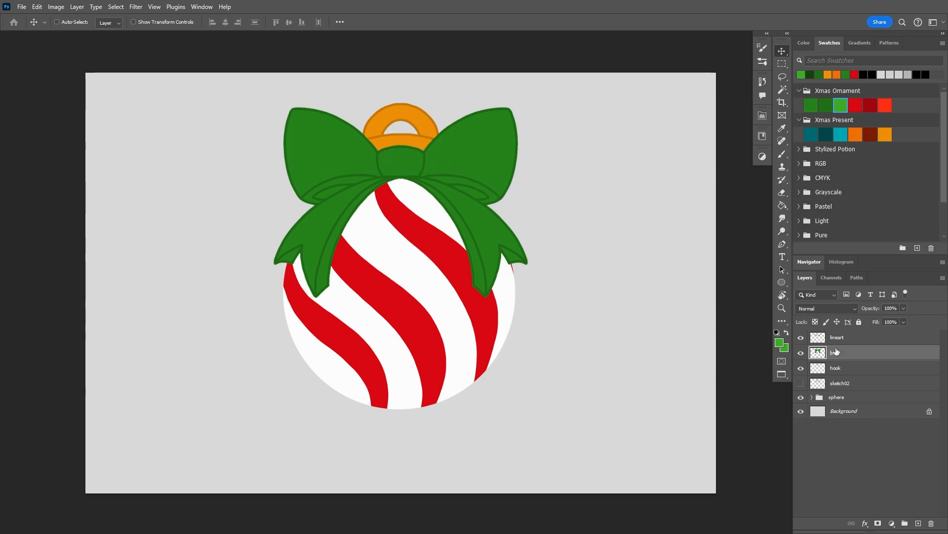
pyautogui.click(918, 523)
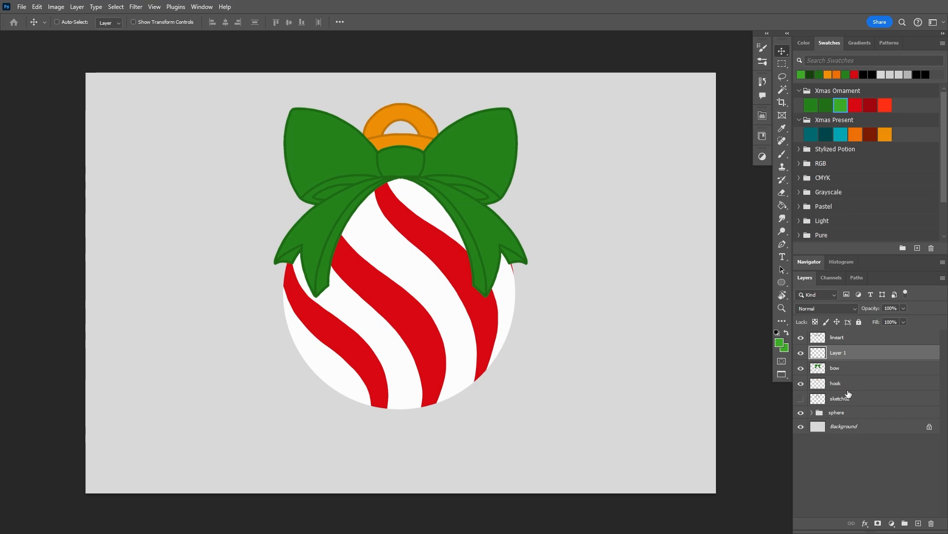
pyautogui.keyDown('alt'); pyautogui.click(838, 355); pyautogui.keyUp('alt')
# Select the inside of the bow's centre knot on the lineart layer with the Magic Wand and expand the selection by 10 pixels
pyautogui.scroll(2, 429, 176)
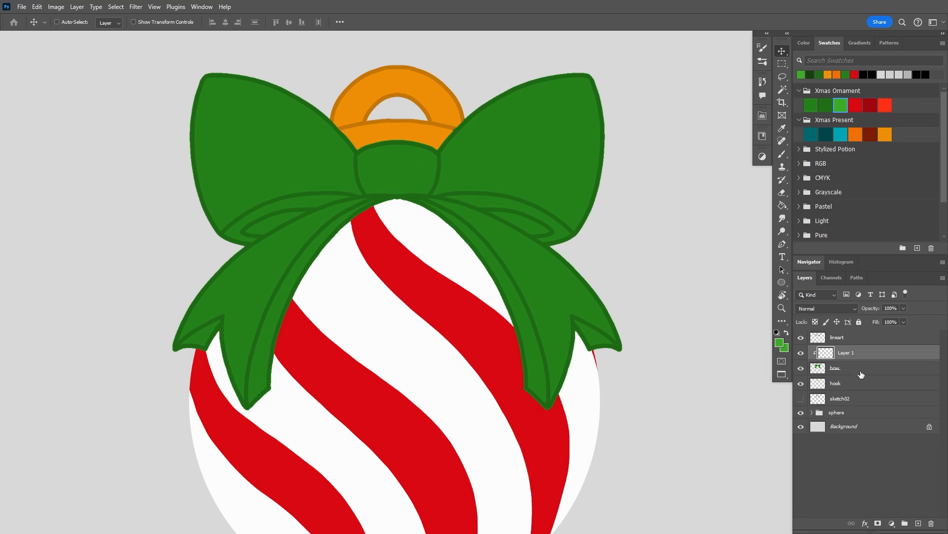
pyautogui.click(853, 337)
pyautogui.press('w')
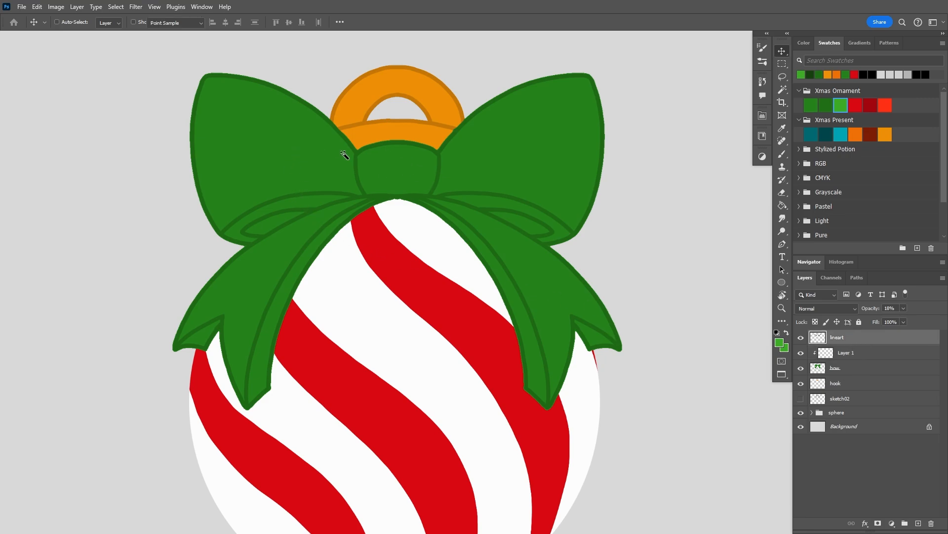
pyautogui.click(374, 149)
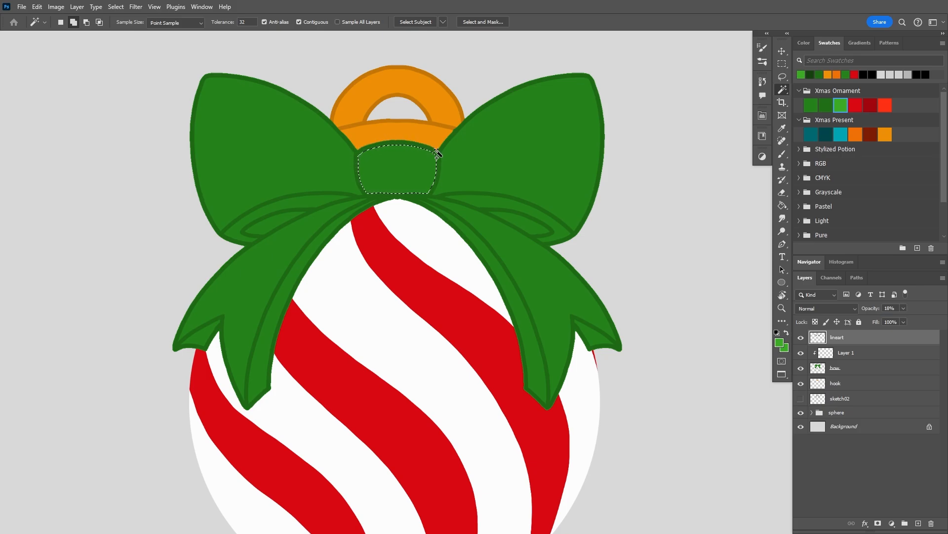
pyautogui.click(117, 7)
pyautogui.moveTo(165, 158)
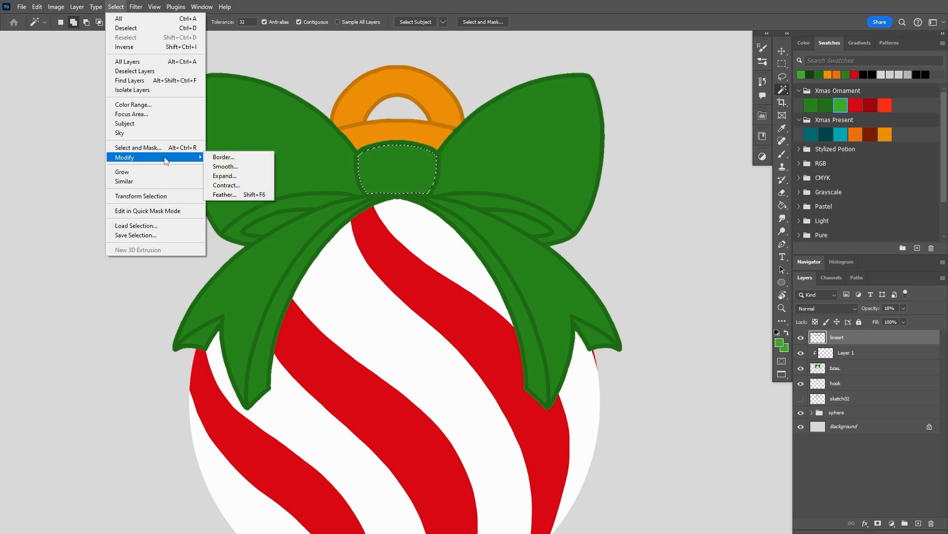
pyautogui.click(233, 185)
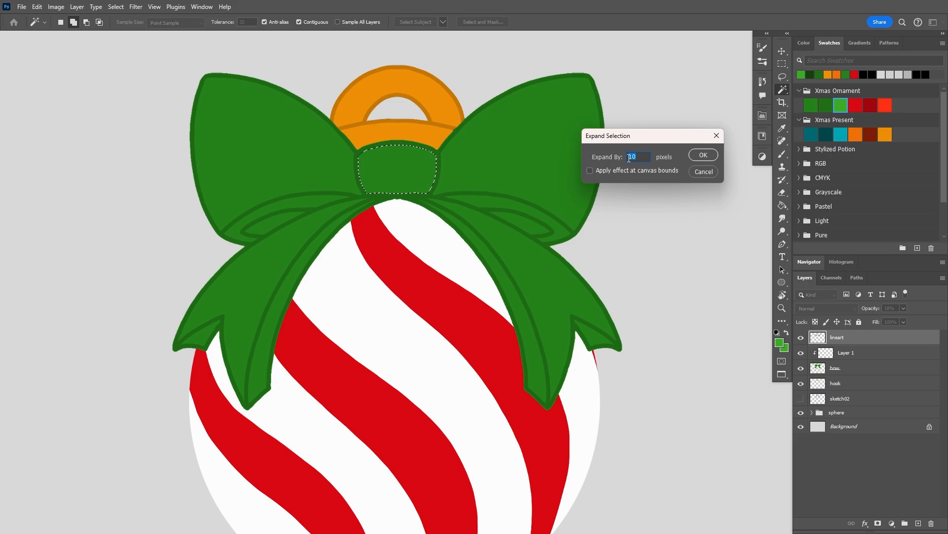
pyautogui.click(700, 157)
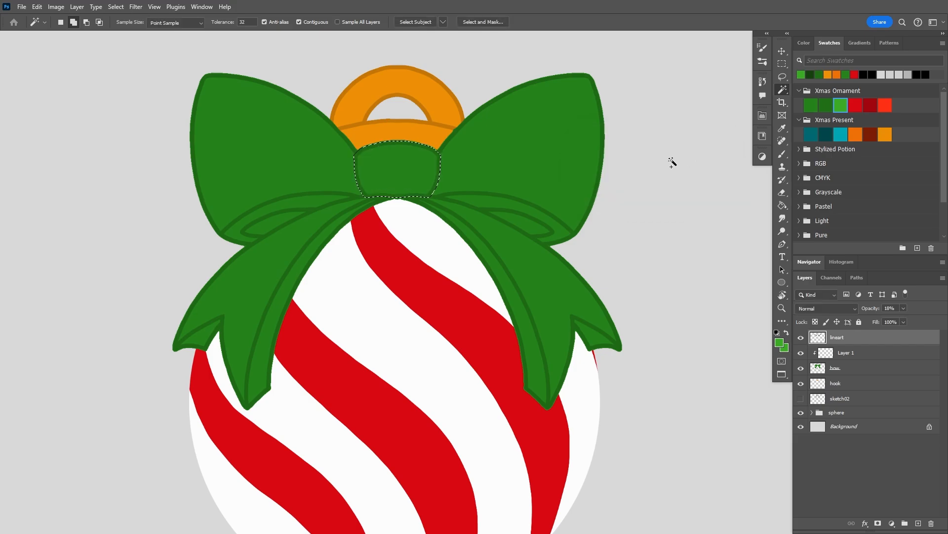
# Smooth the knot selection by 2 pixels
pyautogui.click(116, 7)
pyautogui.moveTo(163, 157)
pyautogui.click(235, 167)
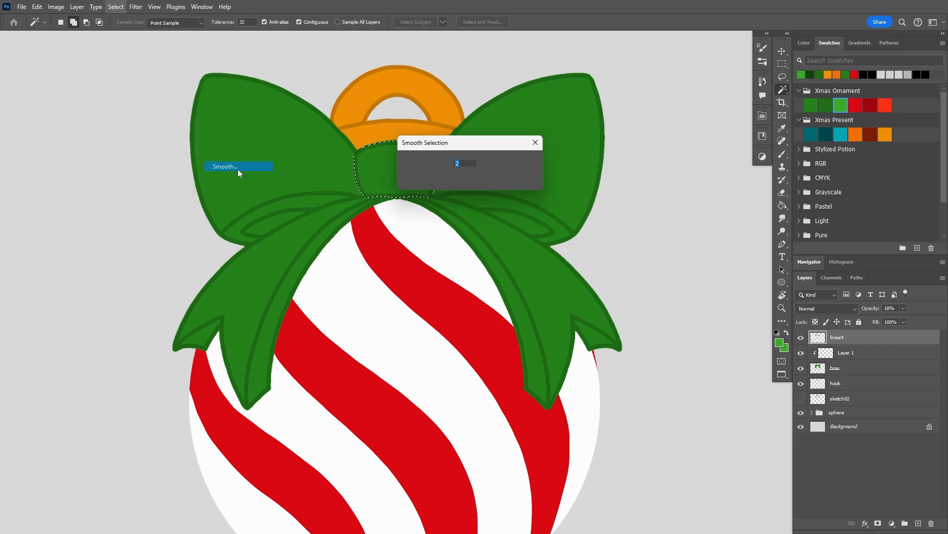
pyautogui.click(518, 159)
# Extend the knot selection past its upper edge onto the orange cap with the Lasso tool
pyautogui.scroll(3, 432, 182)
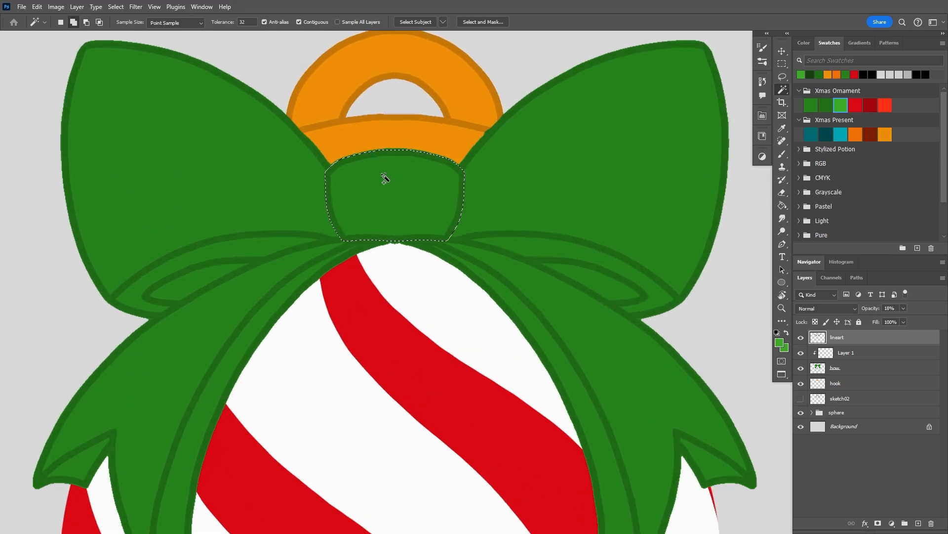
pyautogui.press('l')
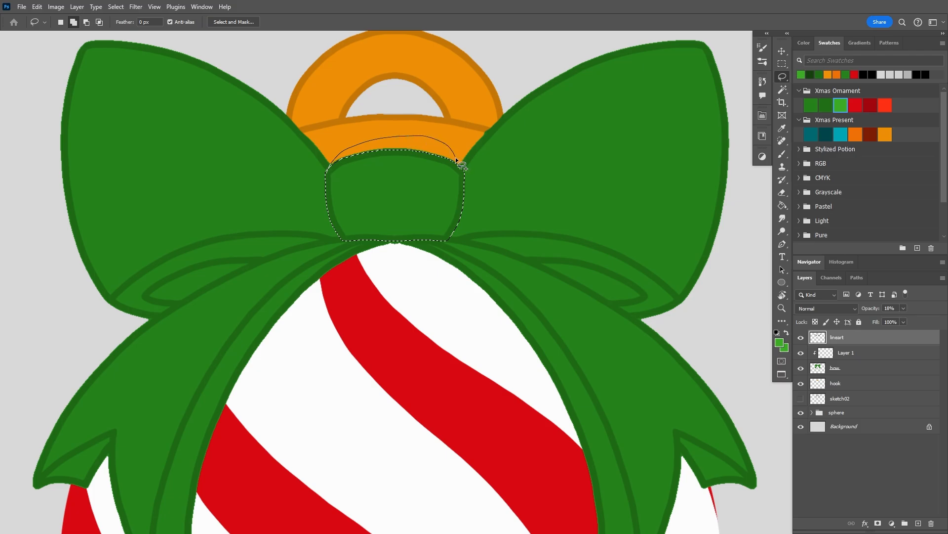
pyautogui.moveTo(461, 177); pyautogui.dragTo(462, 181)
pyautogui.scroll(-5, 475, 157)
pyautogui.moveTo(620, 206); pyautogui.dragTo(618, 213)
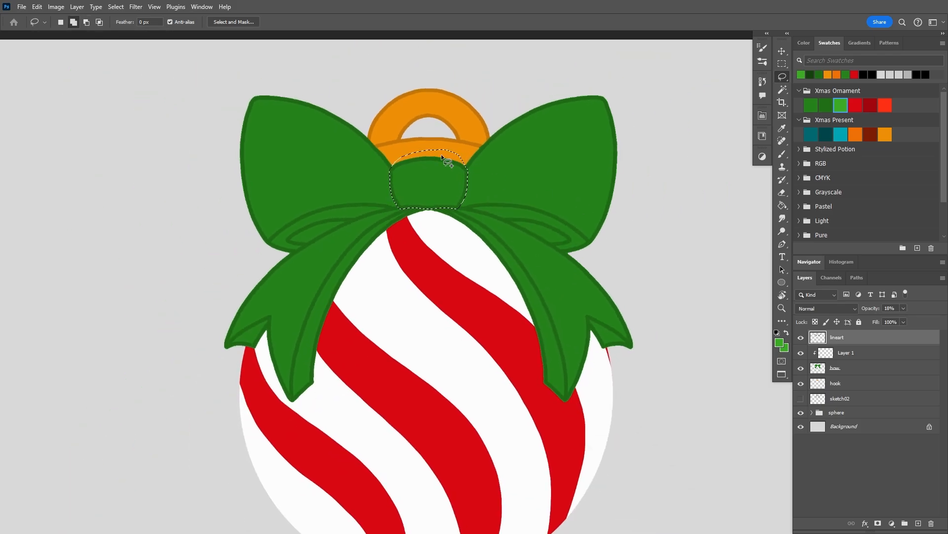
# Make the clipped Layer 1 active and rename it middle
pyautogui.click(847, 358)
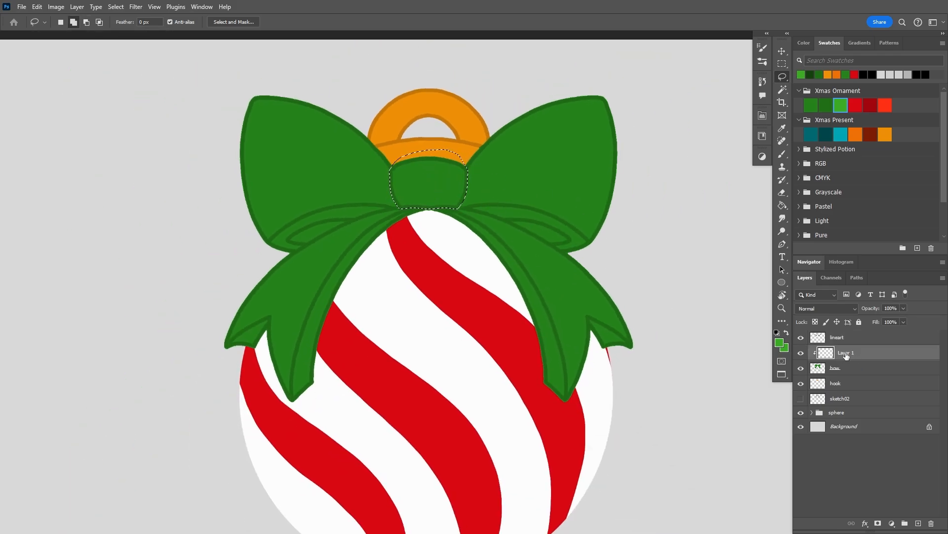
pyautogui.doubleClick(848, 353)
pyautogui.write('mi')
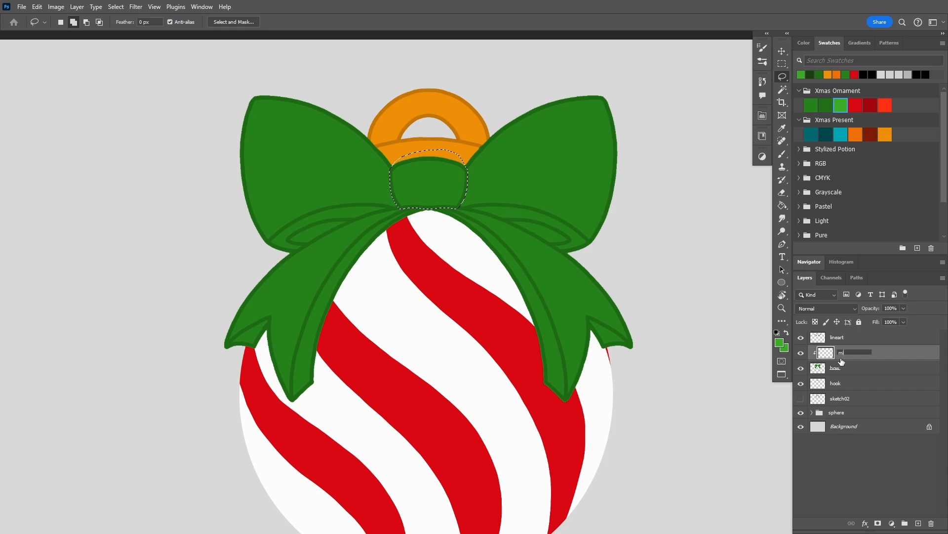
pyautogui.write('ddle')
pyautogui.press('Return')
# Fill the knot selection with the second, darker green of the Xmas Ornament swatches and check it with the lineart toggled
pyautogui.click(822, 108)
pyautogui.press('g')
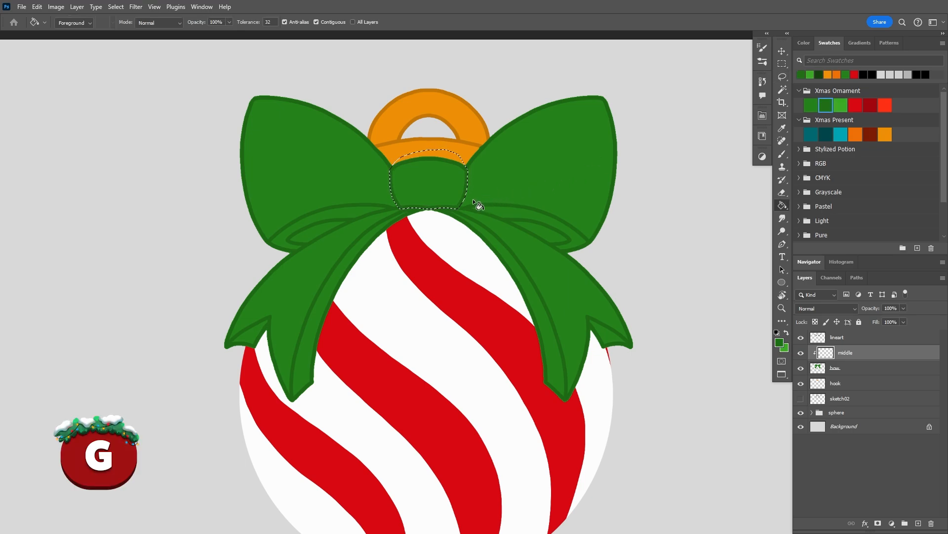
pyautogui.click(462, 198)
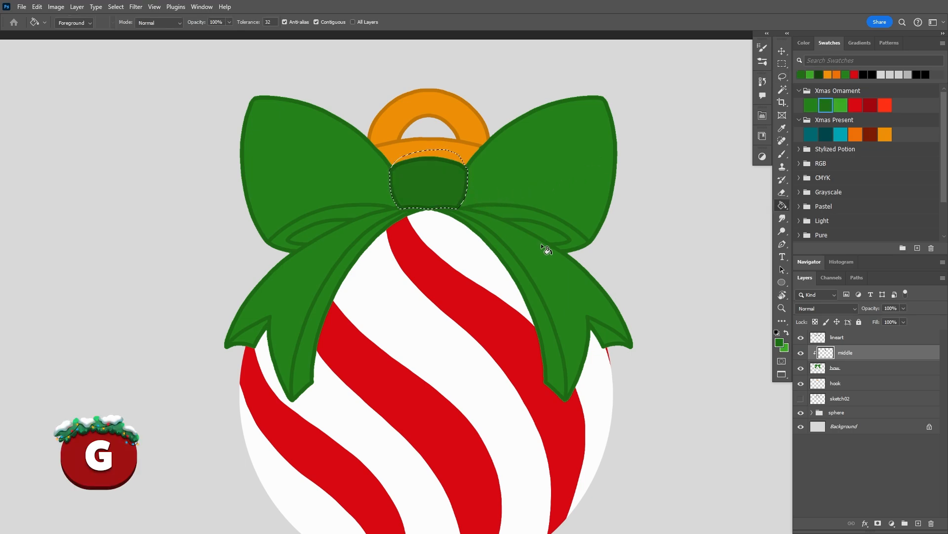
pyautogui.click(802, 338)
pyautogui.click(801, 338)
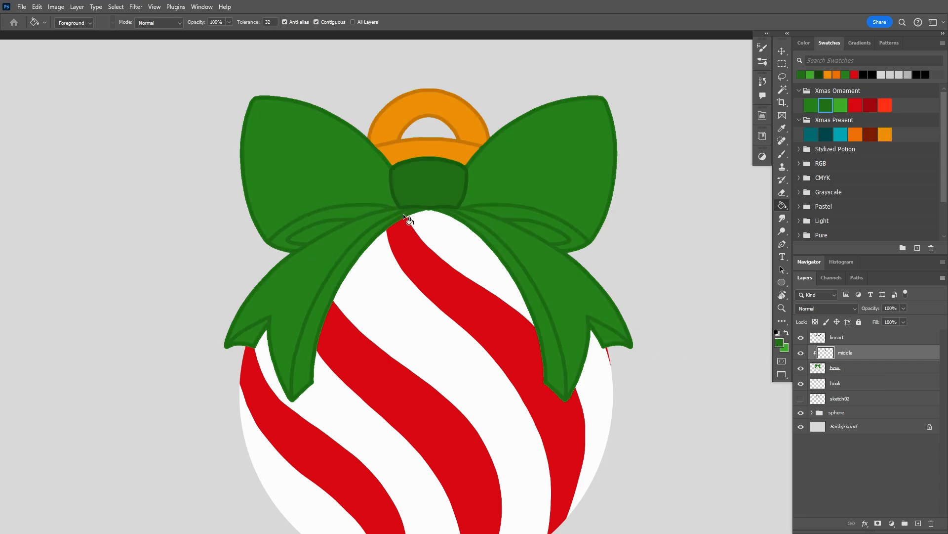
pyautogui.press('v')
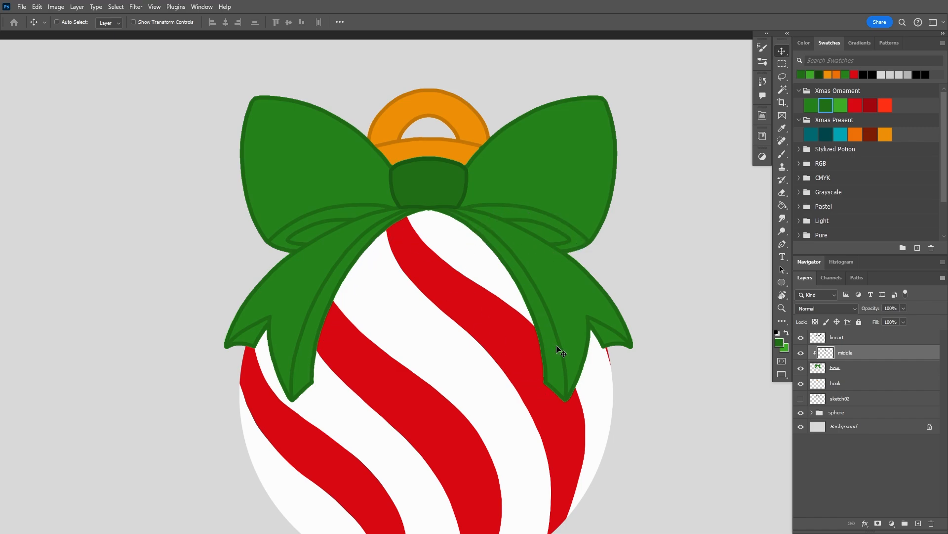
# Add a new clipped layer directly above the bow layer, beneath middle
pyautogui.click(855, 371)
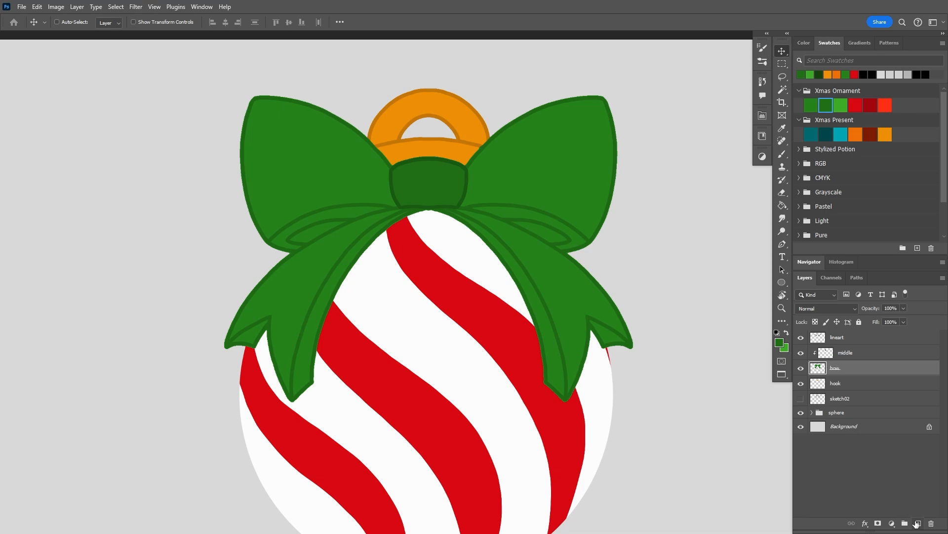
pyautogui.click(918, 523)
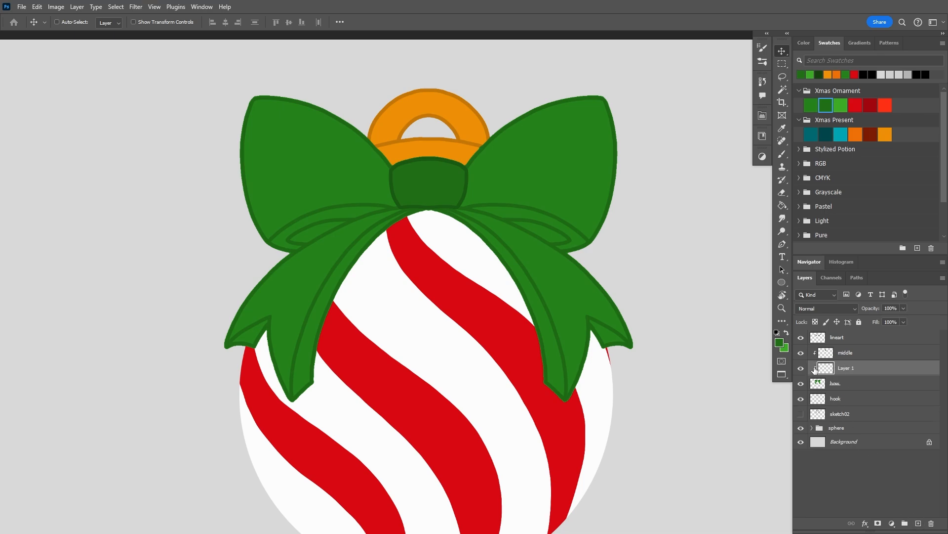
# Select the inner folds of both bow loops and the folded parts of both ribbon tails on the lineart layer with the Magic Wand
pyautogui.scroll(2, 323, 257)
pyautogui.moveTo(435, 295); pyautogui.dragTo(413, 277)
pyautogui.click(843, 342)
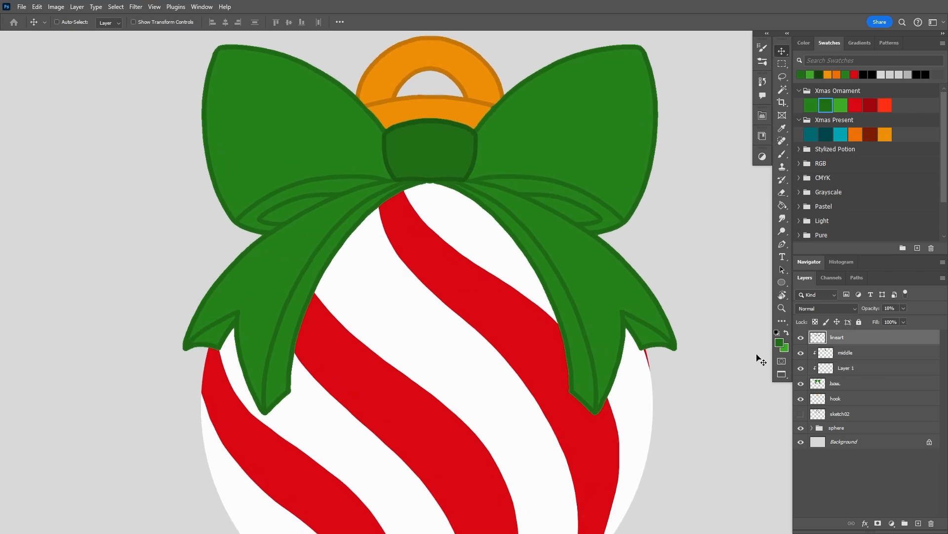
pyautogui.press('w')
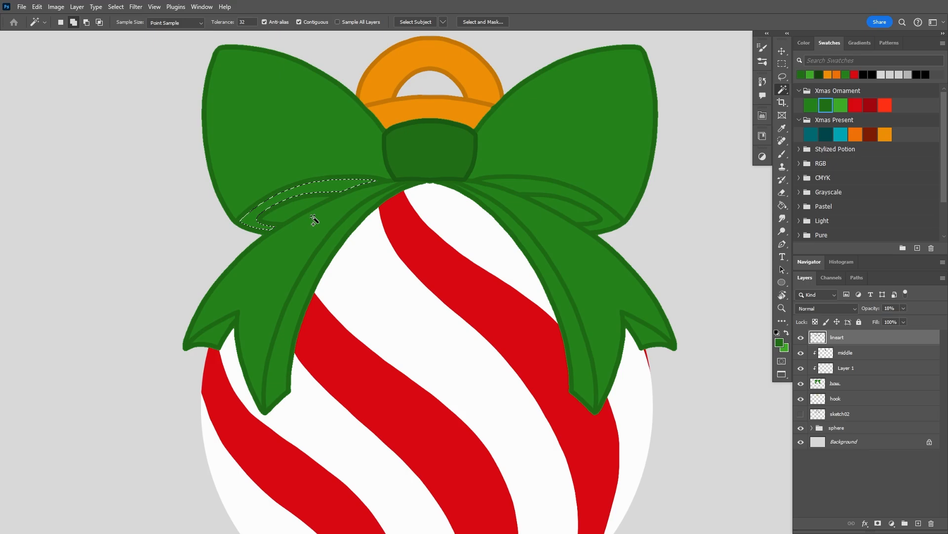
pyautogui.click(331, 245)
pyautogui.click(202, 337)
pyautogui.click(576, 335)
pyautogui.click(650, 340)
pyautogui.click(494, 187)
pyautogui.press('v')
# Expand the selection of the bow folds so that it covers their outlines
pyautogui.click(110, 9)
pyautogui.moveTo(127, 154)
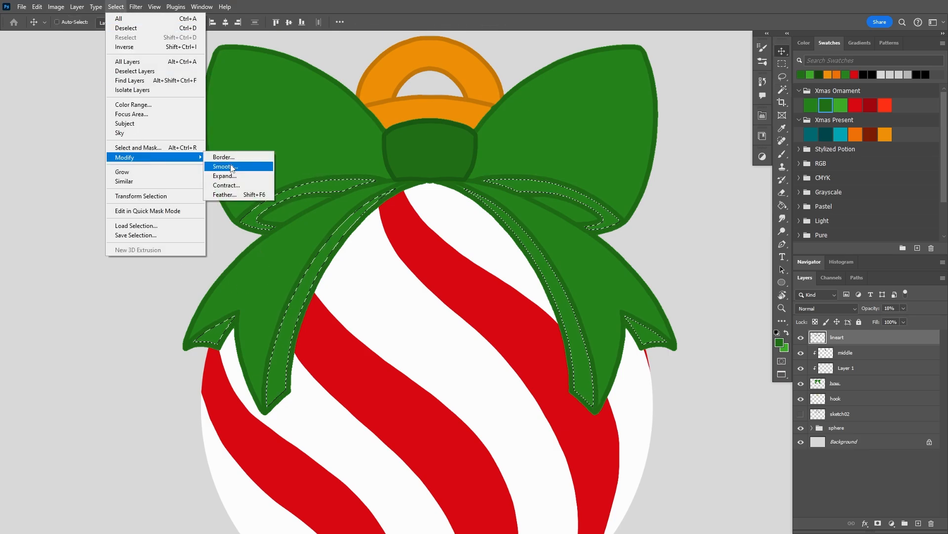
pyautogui.click(222, 175)
pyautogui.click(702, 155)
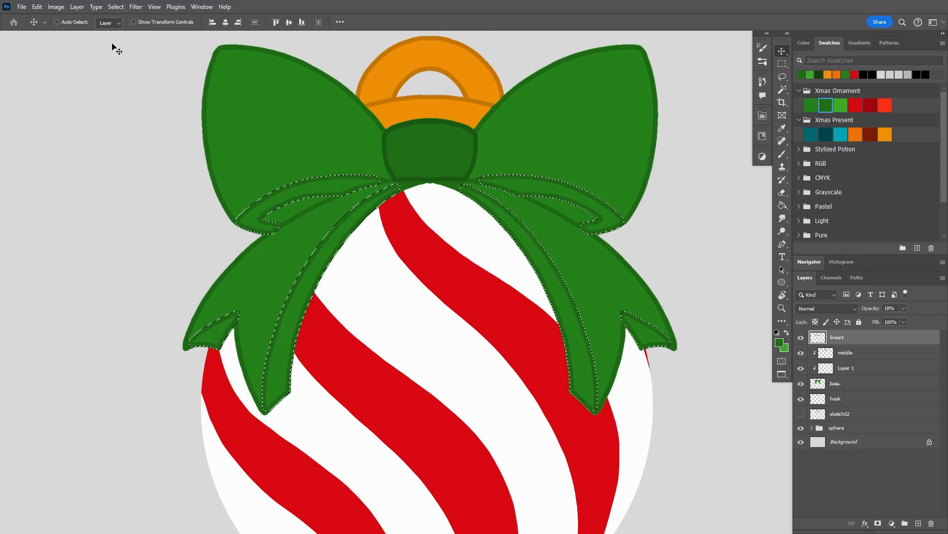
# Smooth the expanded selection of the bow folds and inspect its edges up close
pyautogui.click(116, 6)
pyautogui.moveTo(150, 158)
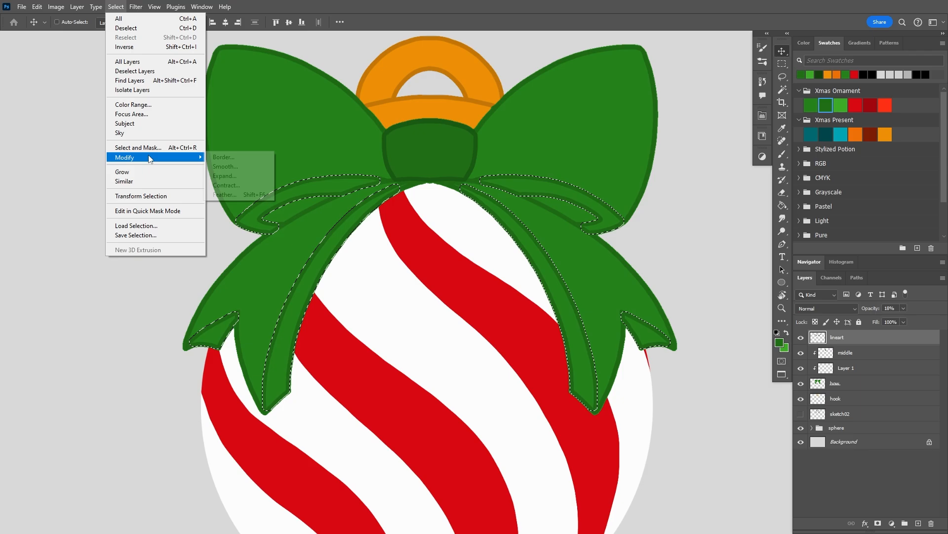
pyautogui.click(238, 166)
pyautogui.click(522, 163)
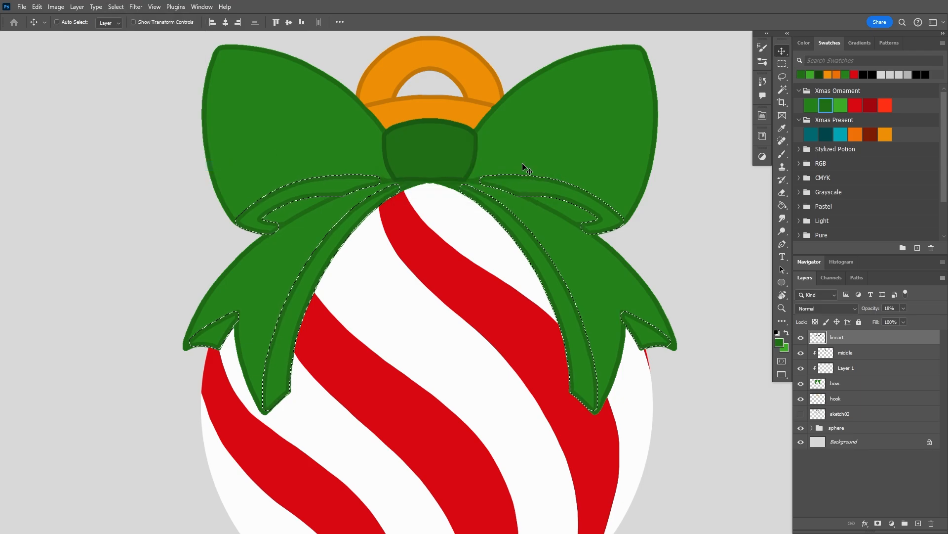
pyautogui.scroll(2, 198, 296)
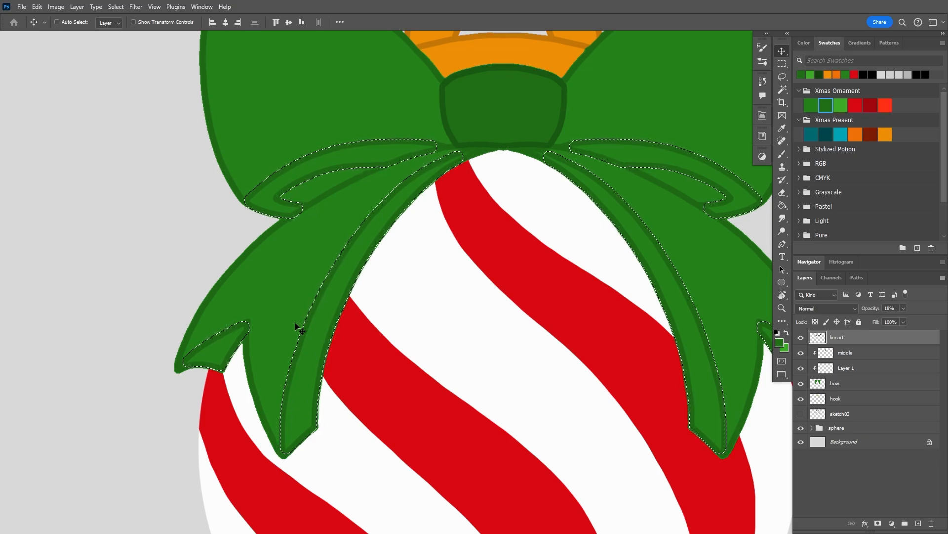
pyautogui.moveTo(598, 359); pyautogui.dragTo(521, 356)
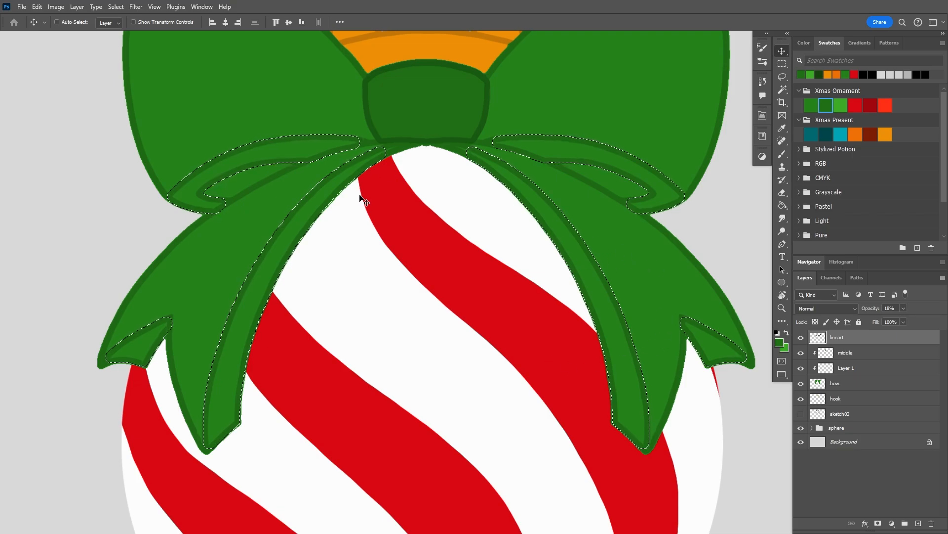
# Add the area beneath the bow's knot and the lower corner of the left loop to the fold selection with the Lasso
pyautogui.press('l')
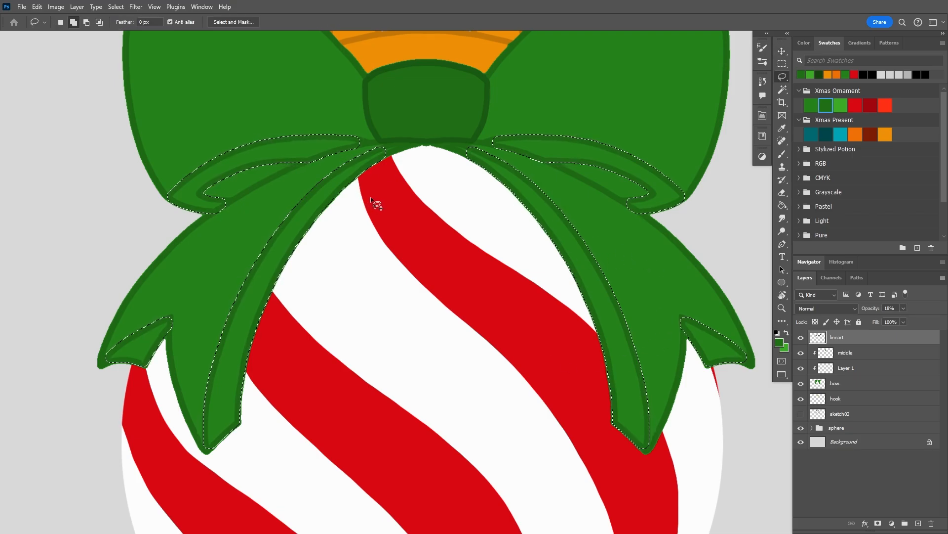
pyautogui.moveTo(372, 149); pyautogui.dragTo(392, 142)
pyautogui.moveTo(356, 174); pyautogui.dragTo(362, 163)
pyautogui.moveTo(416, 138)
pyautogui.mouseDown()
pyautogui.moveTo(469, 146)
pyautogui.moveTo(408, 118)
pyautogui.mouseUp()
pyautogui.moveTo(332, 160)
pyautogui.mouseDown()
pyautogui.moveTo(357, 154)
pyautogui.moveTo(336, 138)
pyautogui.mouseUp()
pyautogui.moveTo(223, 200); pyautogui.dragTo(317, 181)
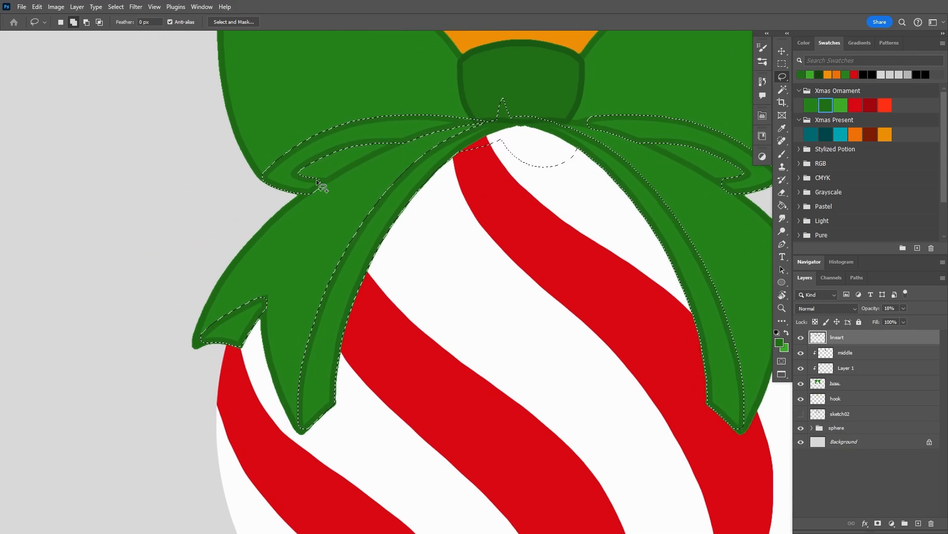
# Extend the fold selection past the outer edges of both ribbon tails and the right loop with the Lasso
pyautogui.moveTo(363, 244); pyautogui.dragTo(455, 168)
pyautogui.moveTo(290, 258)
pyautogui.mouseDown()
pyautogui.moveTo(333, 275)
pyautogui.moveTo(300, 263)
pyautogui.moveTo(356, 259)
pyautogui.moveTo(353, 229)
pyautogui.mouseUp()
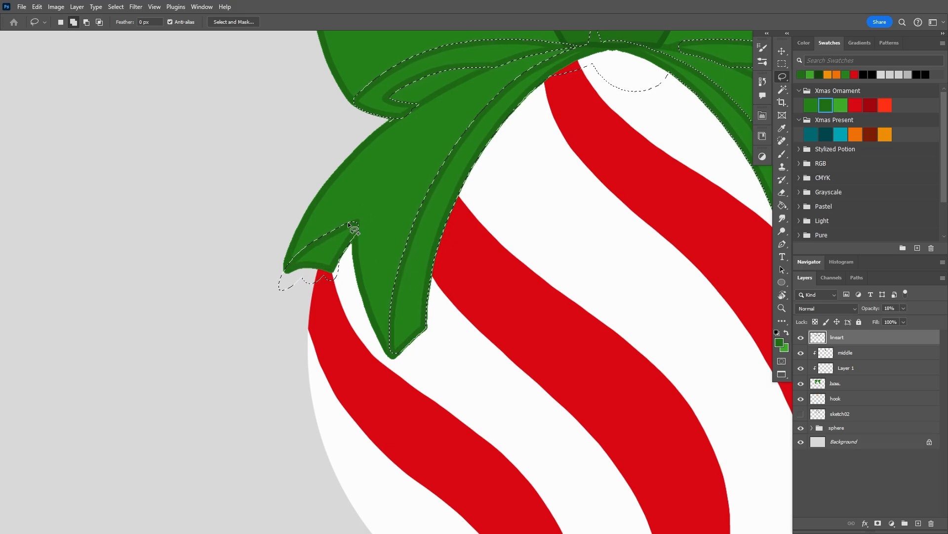
pyautogui.moveTo(394, 331)
pyautogui.mouseDown()
pyautogui.moveTo(430, 345)
pyautogui.moveTo(512, 165)
pyautogui.moveTo(543, 66)
pyautogui.mouseUp()
pyautogui.moveTo(617, 260); pyautogui.dragTo(369, 301)
pyautogui.moveTo(407, 102)
pyautogui.mouseDown()
pyautogui.moveTo(460, 141)
pyautogui.moveTo(398, 131)
pyautogui.mouseUp()
pyautogui.moveTo(642, 374); pyautogui.dragTo(559, 379)
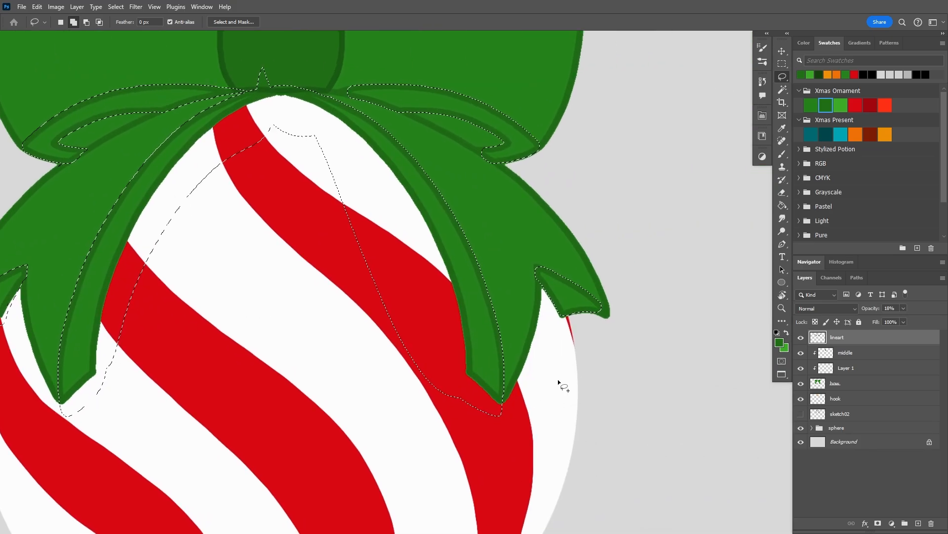
pyautogui.moveTo(558, 317)
pyautogui.mouseDown()
pyautogui.moveTo(556, 271)
pyautogui.moveTo(549, 312)
pyautogui.mouseUp()
pyautogui.moveTo(492, 147)
pyautogui.mouseDown()
pyautogui.moveTo(534, 227)
pyautogui.moveTo(414, 229)
pyautogui.moveTo(444, 208)
pyautogui.moveTo(468, 216)
pyautogui.moveTo(525, 142)
pyautogui.mouseUp()
pyautogui.press('r')
pyautogui.moveTo(406, 238)
pyautogui.mouseDown()
pyautogui.moveTo(388, 297)
pyautogui.moveTo(415, 240)
pyautogui.mouseUp()
pyautogui.press('Escape')
pyautogui.hotkey('ctrl', '0')
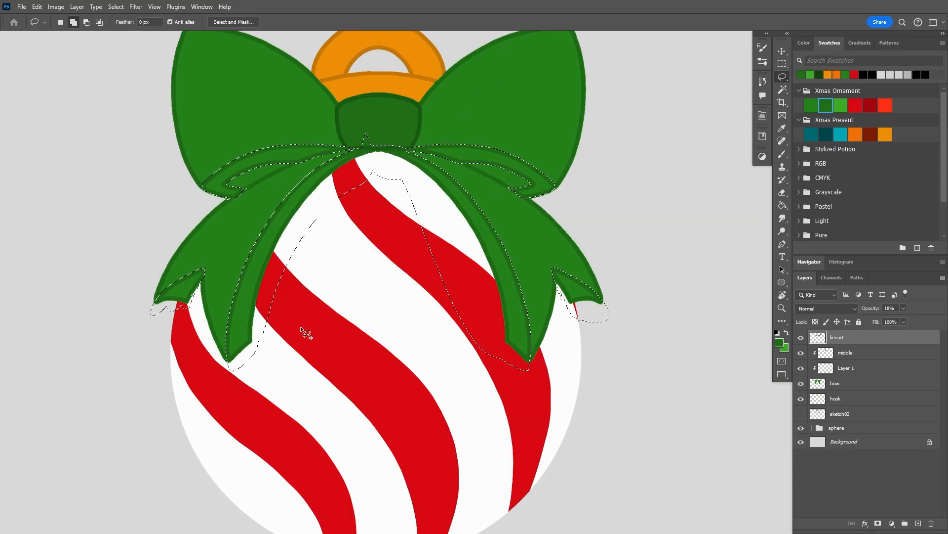
# Rename the new clipped layer sides and fill the selected bow folds with the darker green on the middle layer
pyautogui.doubleClick(846, 368)
pyautogui.write('s')
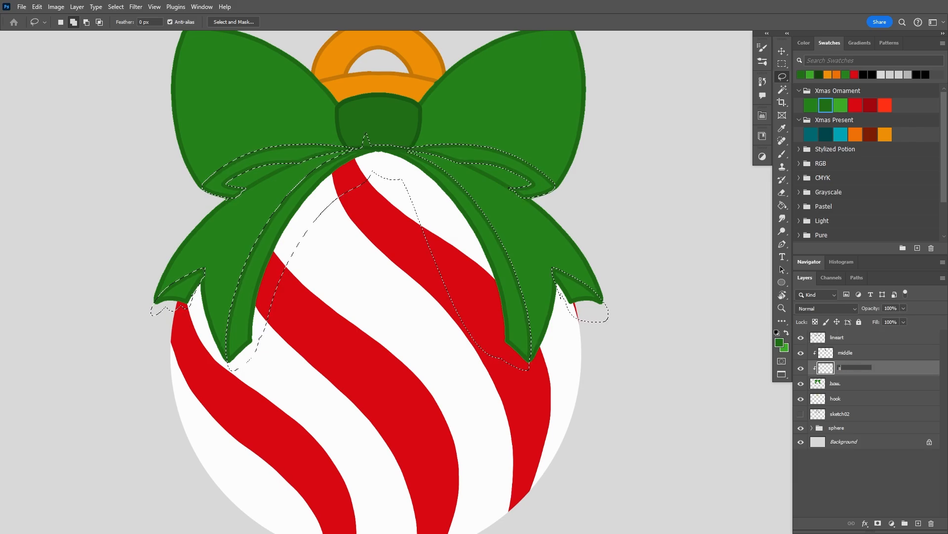
pyautogui.write('ides')
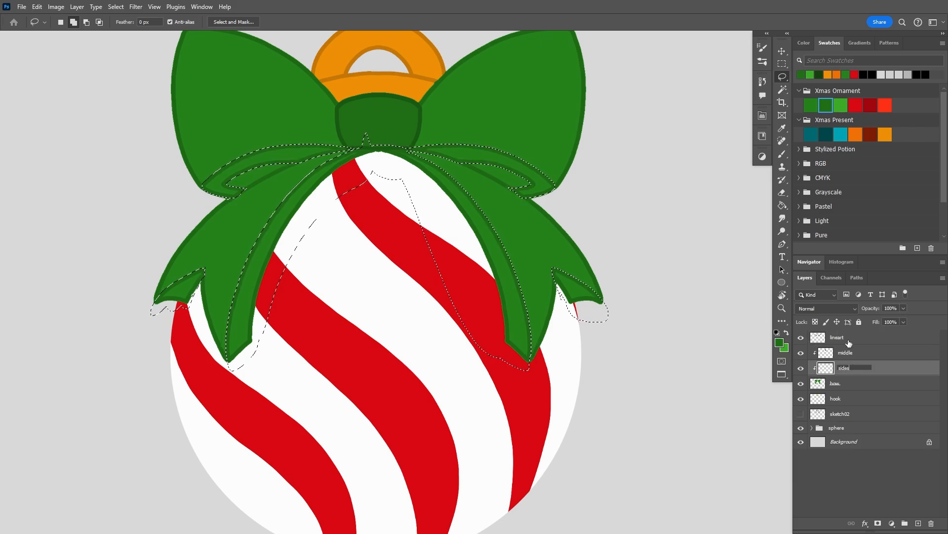
pyautogui.click(850, 352)
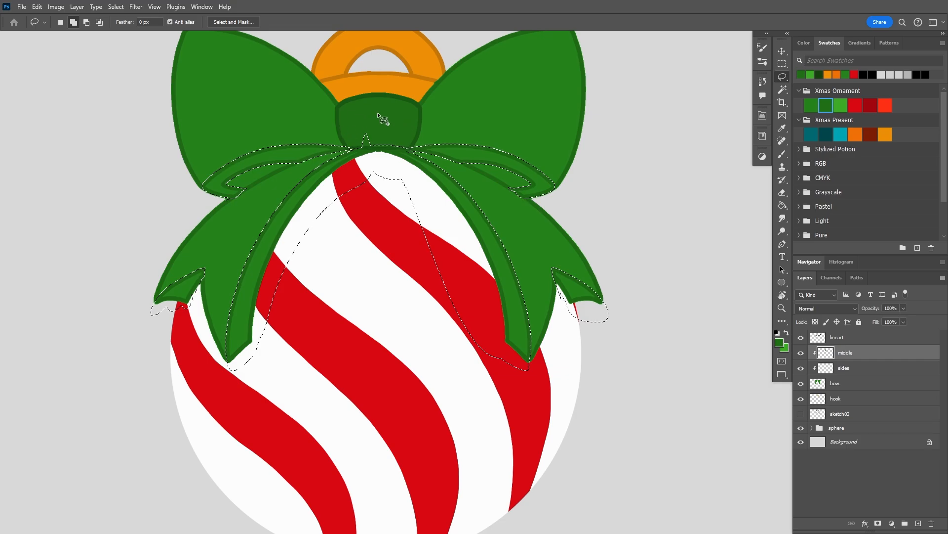
pyautogui.hotkey('alt', 'BackSpace')
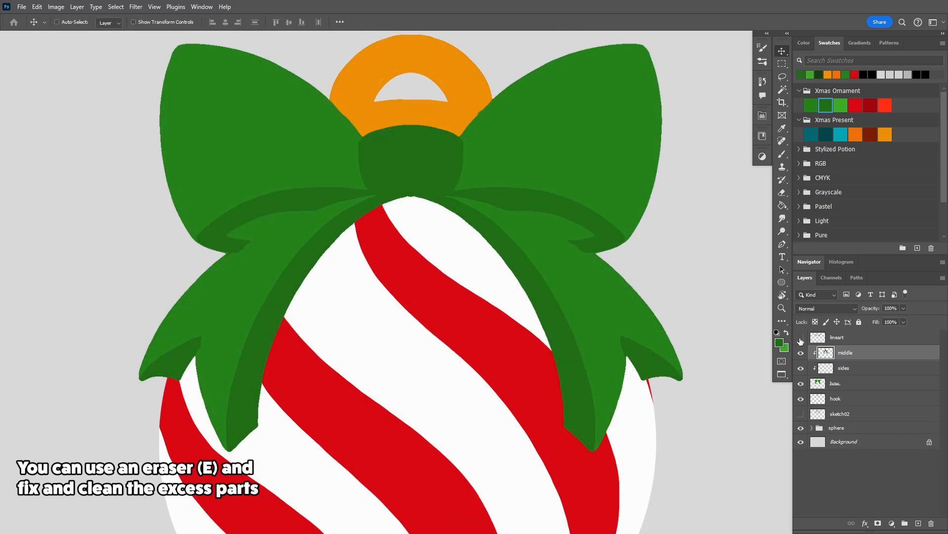
# Clean up the dark green fold corners where both loops meet the ribbon tails, and deselect
pyautogui.moveTo(202, 340); pyautogui.dragTo(285, 315)
pyautogui.press('e')
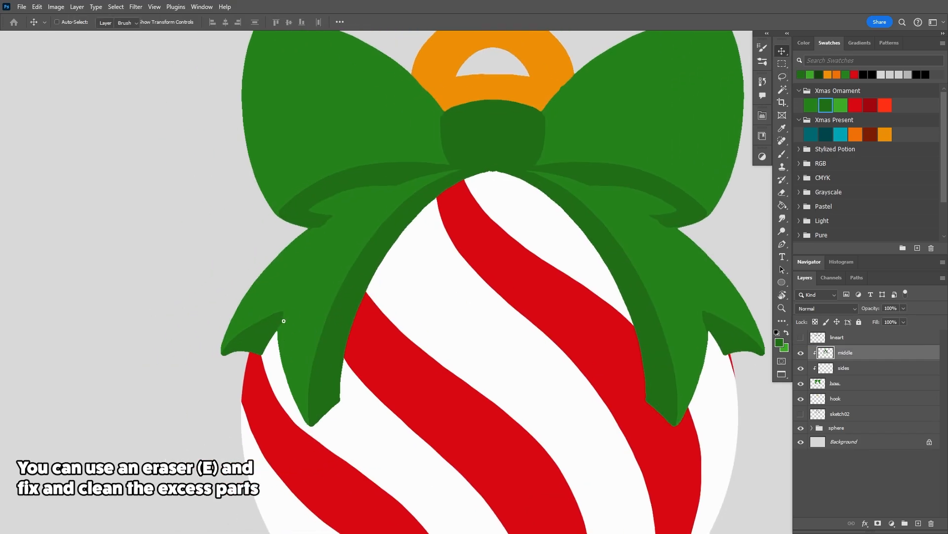
pyautogui.moveTo(499, 383); pyautogui.dragTo(436, 346)
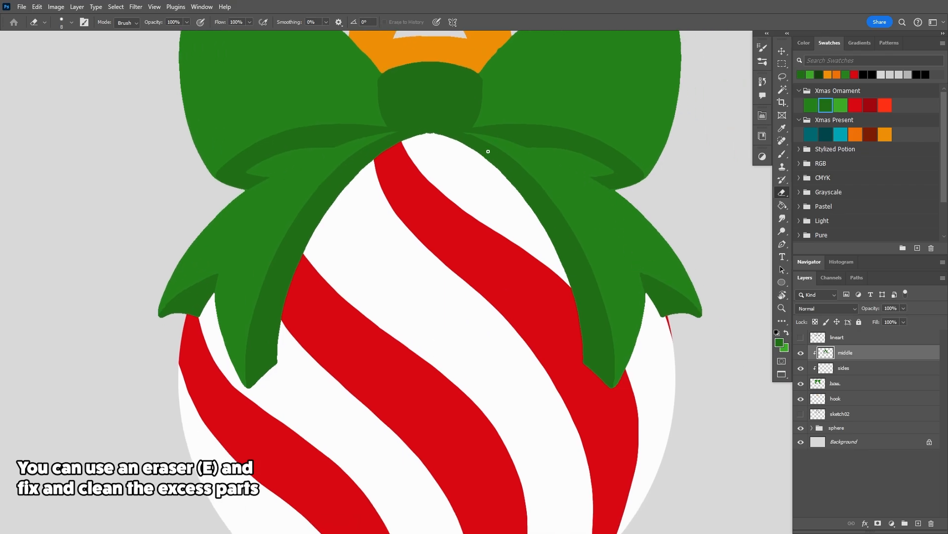
pyautogui.press('l')
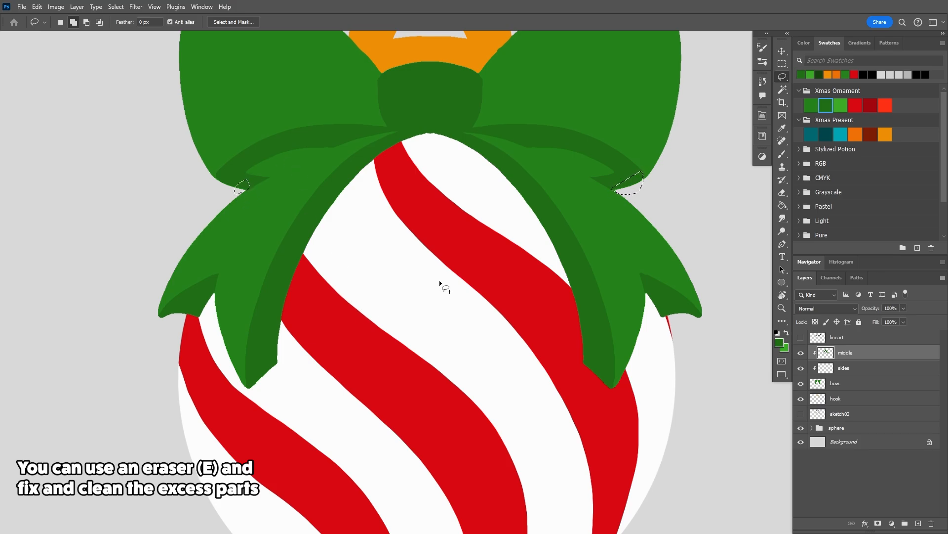
pyautogui.press('b')
pyautogui.hotkey('ctrl', 'd')
# Name the new clipped layer above the bow layer center and select both loops' inner openings from the lineart with the Magic Wand
pyautogui.doubleClick(847, 383)
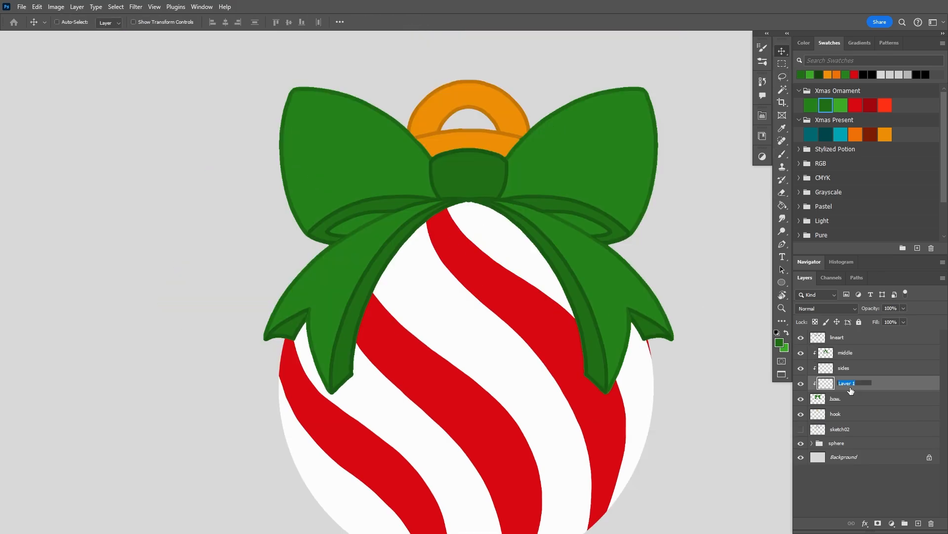
pyautogui.click(845, 337)
pyautogui.press('w')
pyautogui.click(581, 225)
pyautogui.click(353, 225)
pyautogui.click(855, 383)
# Expand and smooth the selection of the two loop openings
pyautogui.click(115, 7)
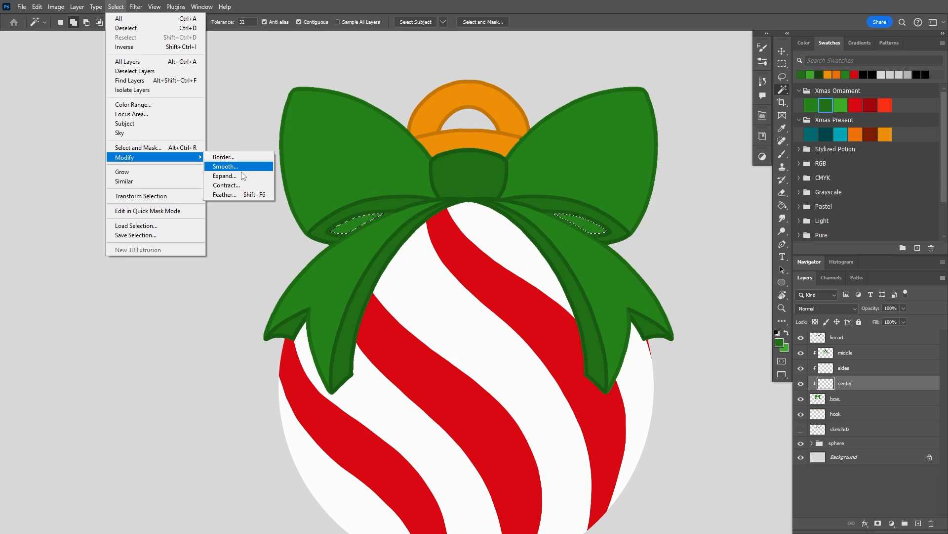
pyautogui.click(239, 168)
pyautogui.click(116, 7)
pyautogui.click(224, 176)
pyautogui.press('Return')
pyautogui.click(115, 7)
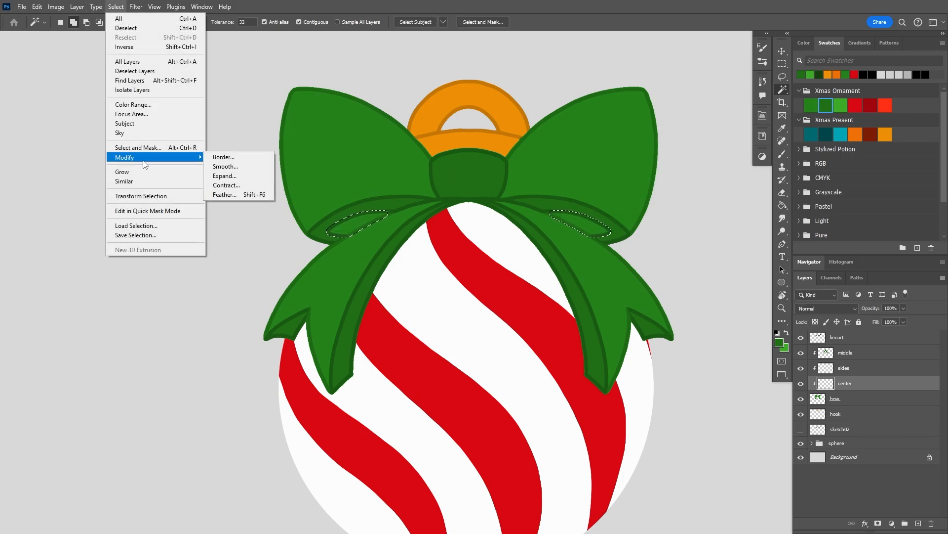
pyautogui.click(225, 167)
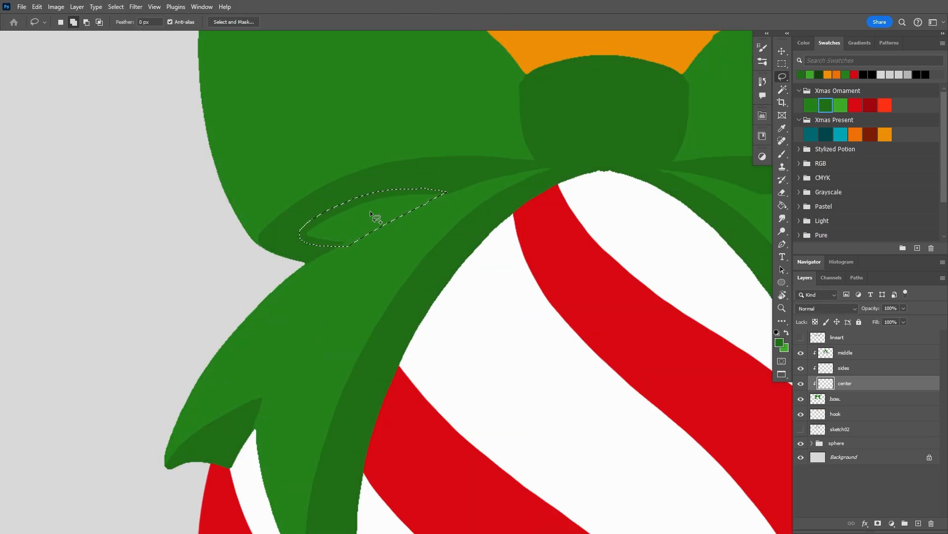
# Refine the edges of the loop-opening selection on both sides of the bow with the Lasso
pyautogui.moveTo(370, 210)
pyautogui.mouseDown()
pyautogui.moveTo(312, 262)
pyautogui.moveTo(381, 223)
pyautogui.mouseUp()
pyautogui.moveTo(330, 262); pyautogui.dragTo(331, 263)
pyautogui.press('r')
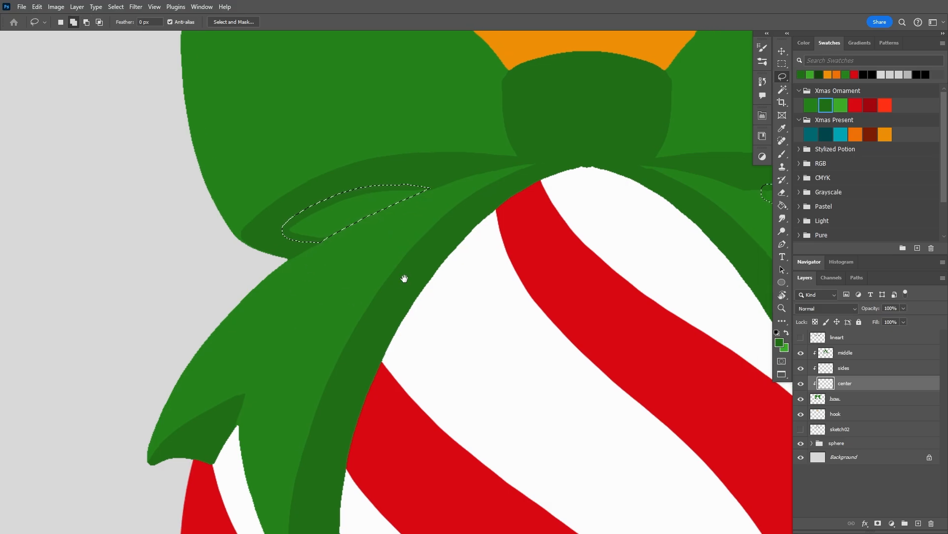
pyautogui.moveTo(402, 275)
pyautogui.mouseDown()
pyautogui.moveTo(445, 323)
pyautogui.moveTo(530, 282)
pyautogui.moveTo(446, 248)
pyautogui.moveTo(403, 245)
pyautogui.moveTo(396, 253)
pyautogui.moveTo(453, 174)
pyautogui.moveTo(408, 240)
pyautogui.mouseUp()
pyautogui.press('l')
pyautogui.scroll(-1, 446, 259)
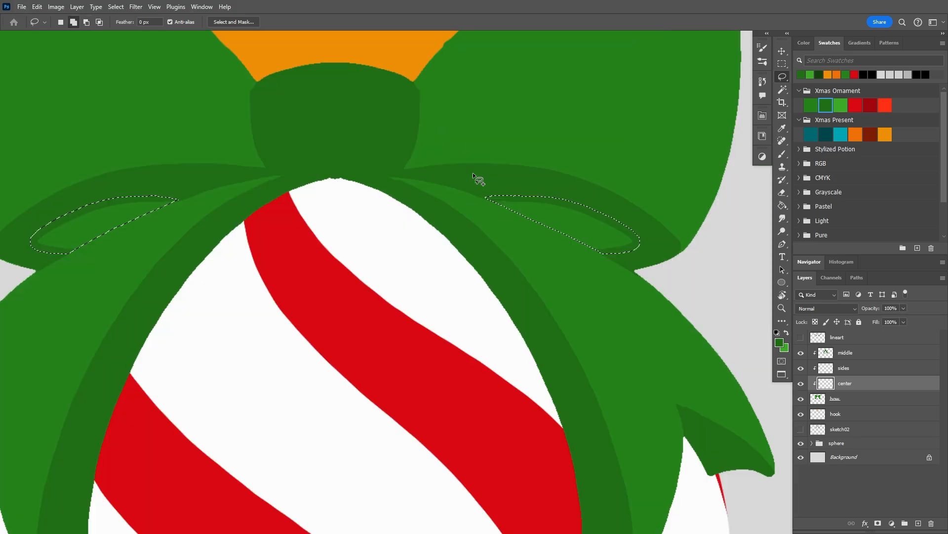
pyautogui.scroll(-4, 518, 253)
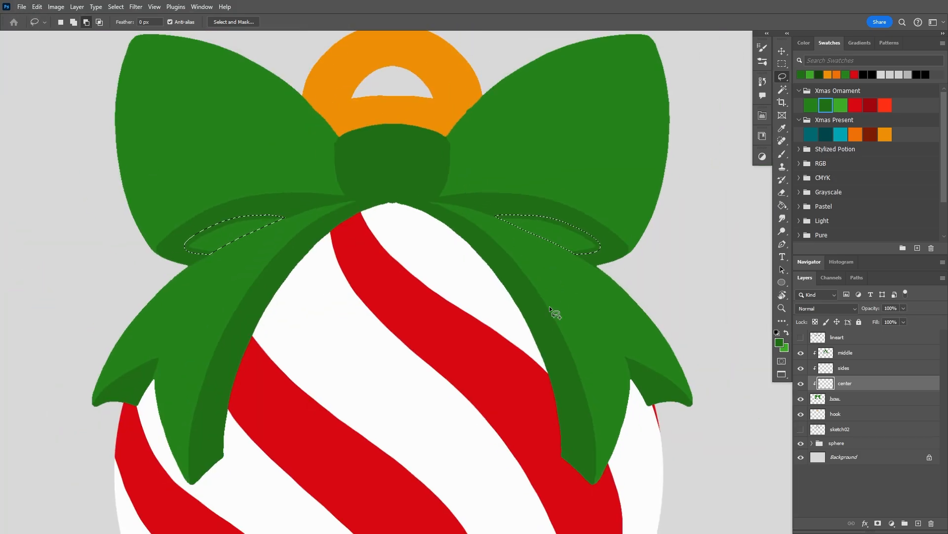
pyautogui.moveTo(549, 306); pyautogui.dragTo(566, 290)
# Fill both loop openings on the center layer with a very dark green (H 114, S 80, B 26) and deselect
pyautogui.press('b')
pyautogui.scroll(-1, 479, 333)
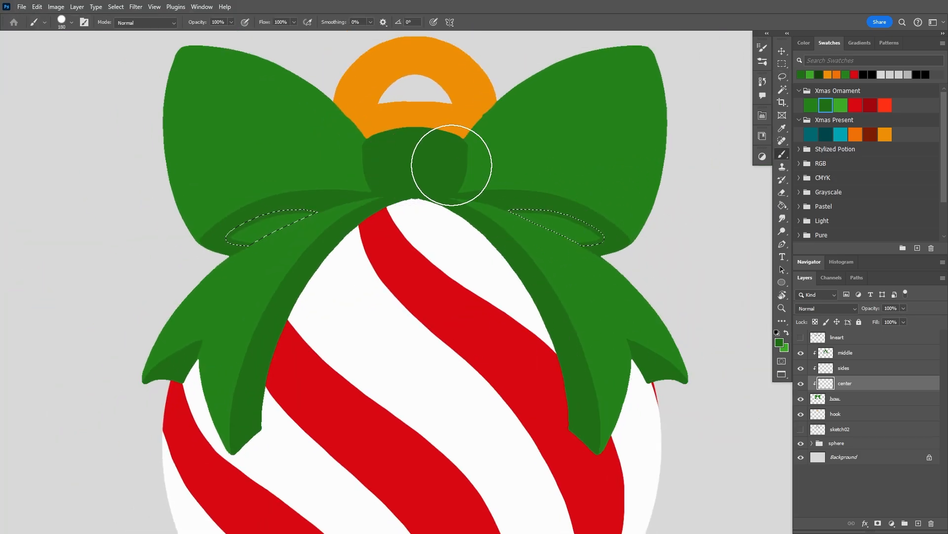
pyautogui.click(804, 42)
pyautogui.moveTo(825, 78); pyautogui.dragTo(853, 83)
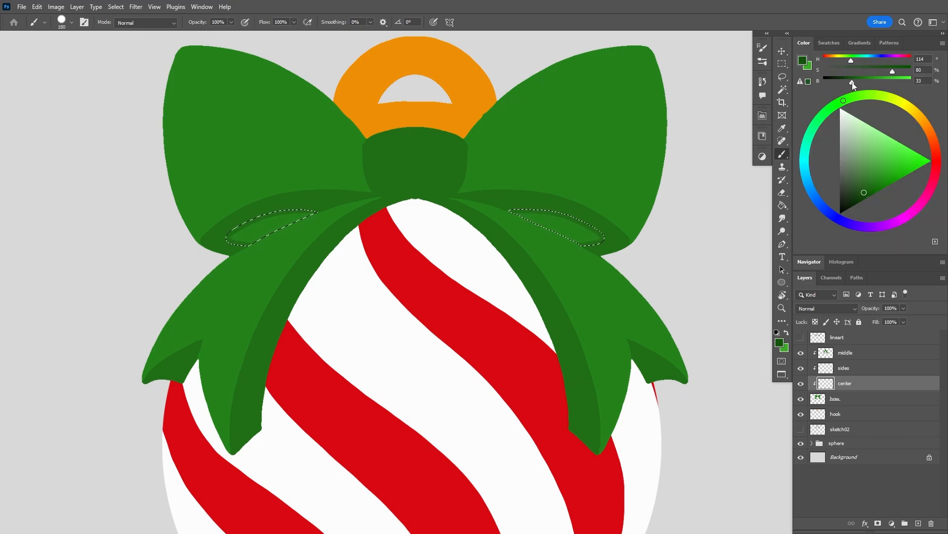
pyautogui.press('g')
pyautogui.click(568, 235)
pyautogui.hotkey('ctrl', 'd')
pyautogui.press('v')
pyautogui.scroll(-4, 464, 193)
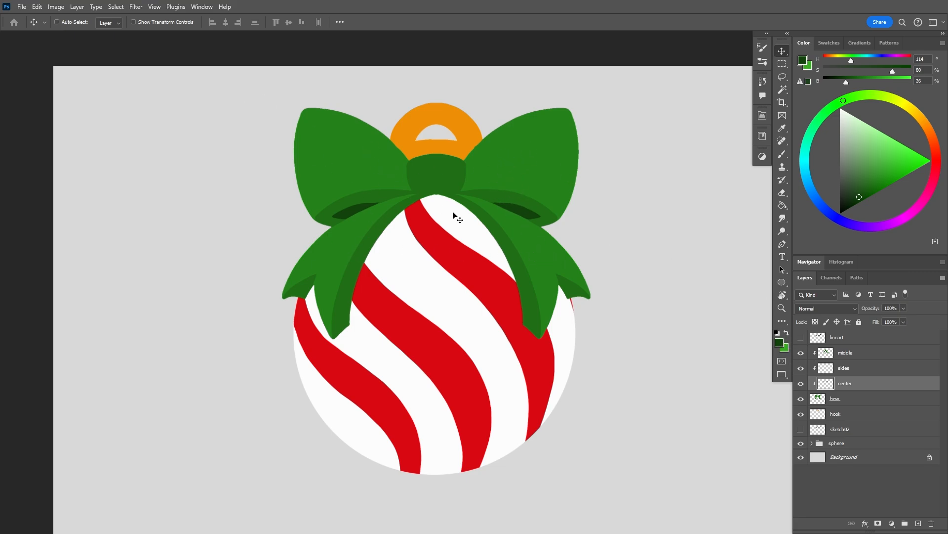
# Add a clipped layer directly above the bow layer and paint the bow with the light green Xmas Ornament swatch
pyautogui.click(848, 403)
pyautogui.hotkey('ctrl', 'shift', 'alt', 'n')
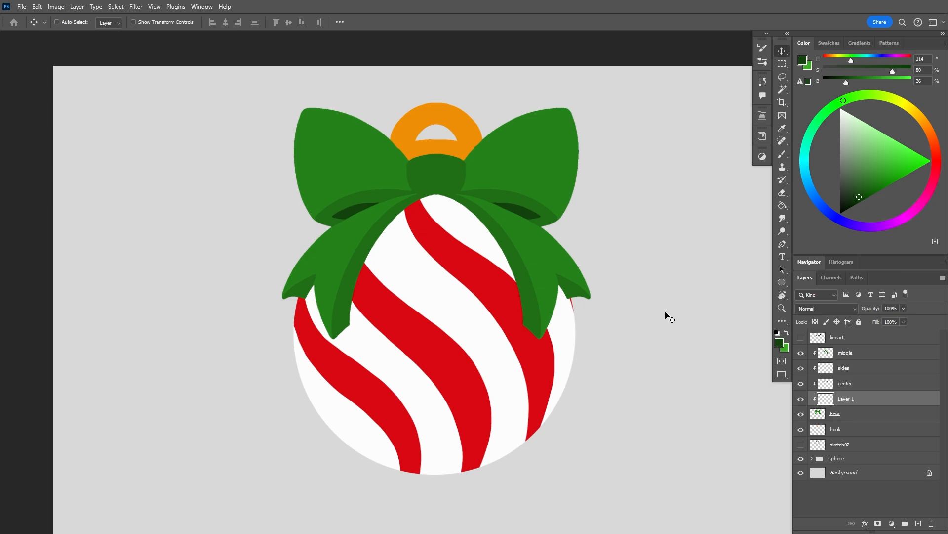
pyautogui.press('b')
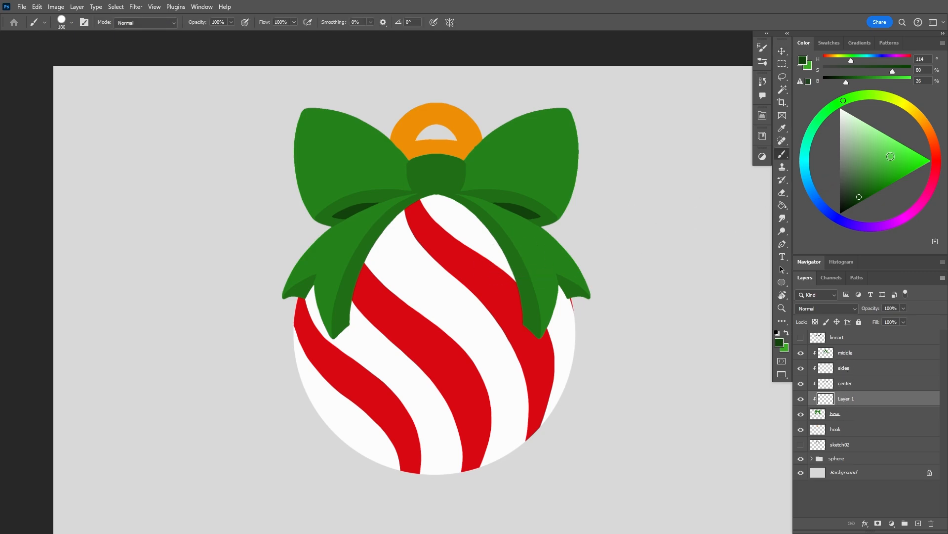
pyautogui.click(829, 43)
pyautogui.click(840, 105)
pyautogui.moveTo(526, 177)
pyautogui.mouseDown()
pyautogui.moveTo(492, 237)
pyautogui.moveTo(545, 166)
pyautogui.moveTo(562, 160)
pyautogui.moveTo(532, 287)
pyautogui.moveTo(582, 242)
pyautogui.moveTo(534, 331)
pyautogui.moveTo(506, 182)
pyautogui.moveTo(441, 208)
pyautogui.moveTo(486, 136)
pyautogui.moveTo(387, 201)
pyautogui.moveTo(369, 202)
pyautogui.moveTo(282, 148)
pyautogui.moveTo(308, 127)
pyautogui.moveTo(353, 261)
pyautogui.moveTo(407, 195)
pyautogui.moveTo(470, 169)
pyautogui.mouseUp()
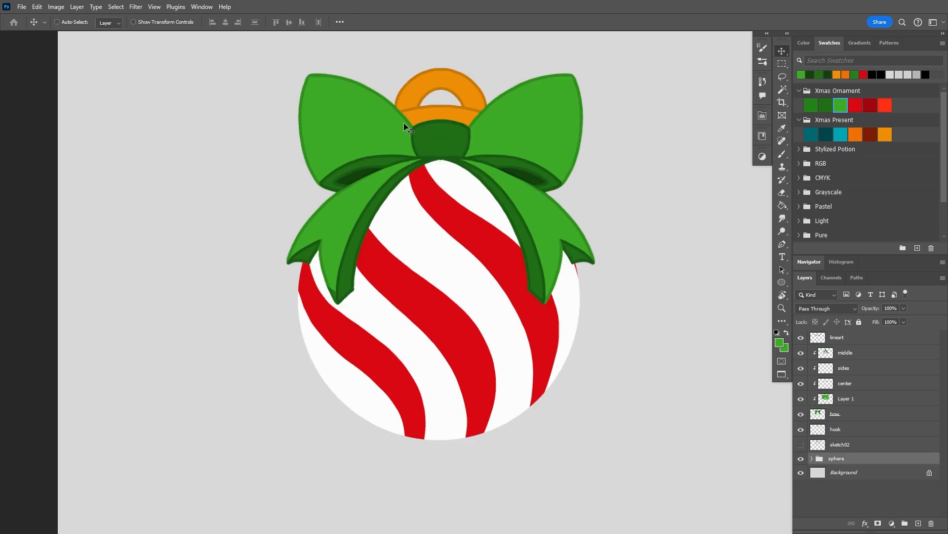
# Add a new layer above the hook layer and clip it to the hook
pyautogui.click(840, 432)
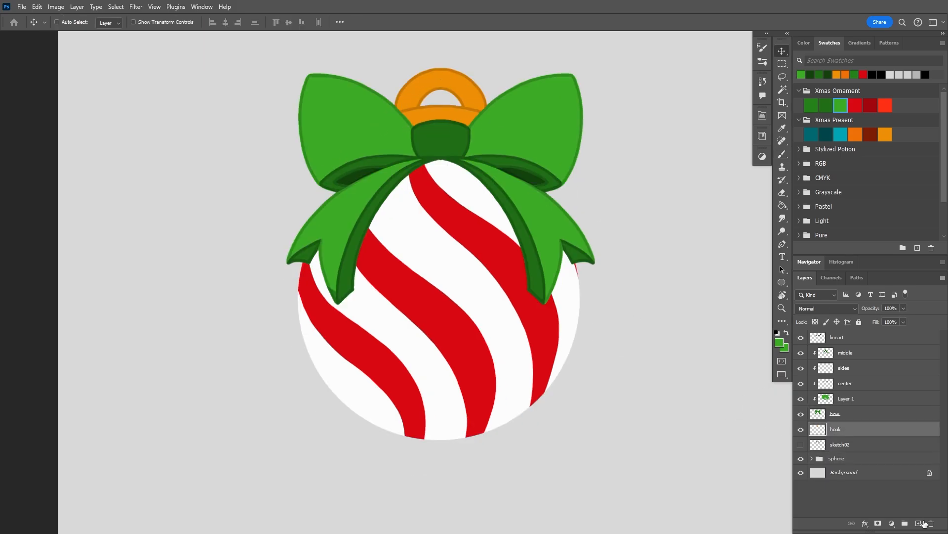
pyautogui.click(800, 429)
pyautogui.click(800, 430)
pyautogui.click(919, 523)
pyautogui.keyDown('alt'); pyautogui.click(838, 436); pyautogui.keyUp('alt')
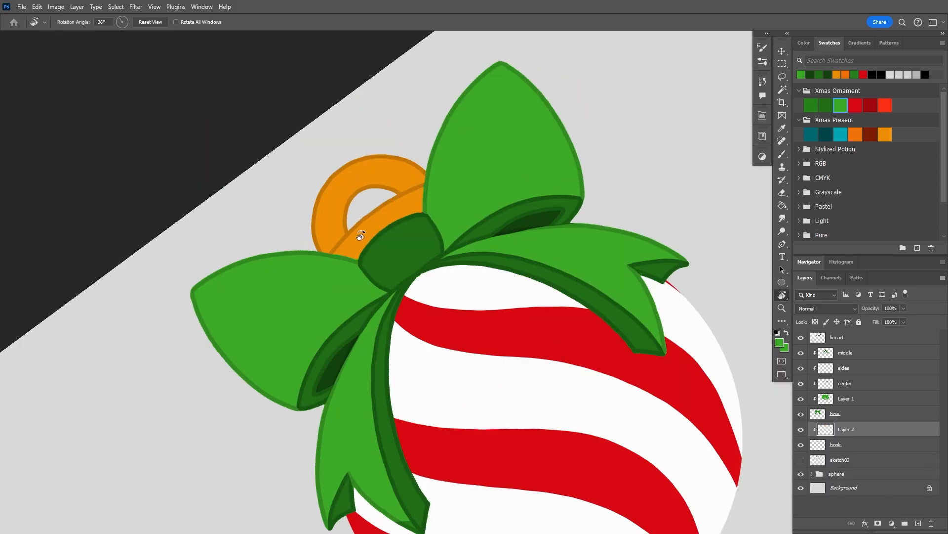
# Select the hook's lower band with the Lasso and paint it with the darker orange Xmas Present swatch
pyautogui.press('l')
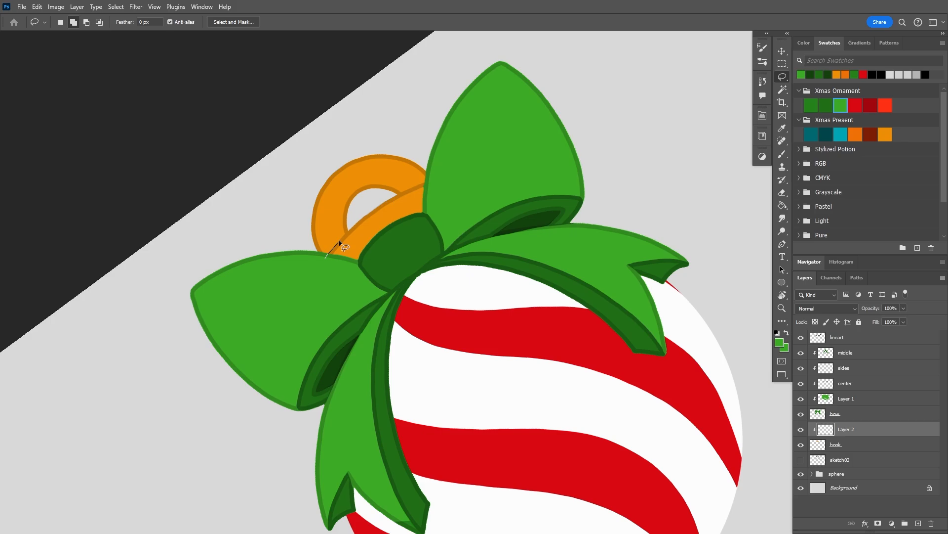
pyautogui.moveTo(338, 282); pyautogui.dragTo(326, 261)
pyautogui.press('b')
pyautogui.click(856, 134)
pyautogui.moveTo(318, 297)
pyautogui.mouseDown()
pyautogui.moveTo(357, 258)
pyautogui.moveTo(391, 232)
pyautogui.moveTo(330, 286)
pyautogui.moveTo(451, 186)
pyautogui.mouseUp()
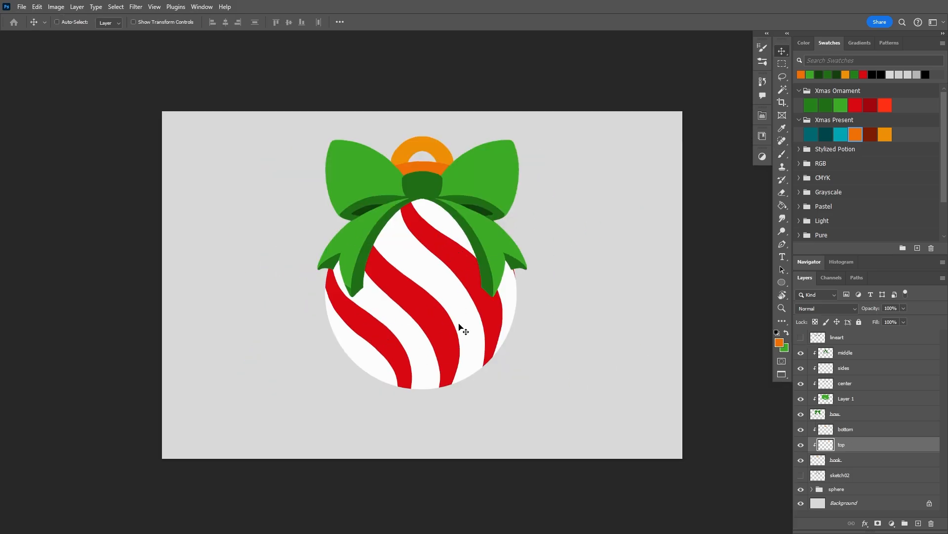
# Expand the sphere group and add a clipped layer named white between the pattern and sketch01 layers
pyautogui.scroll(2, 436, 332)
pyautogui.scroll(1, 494, 356)
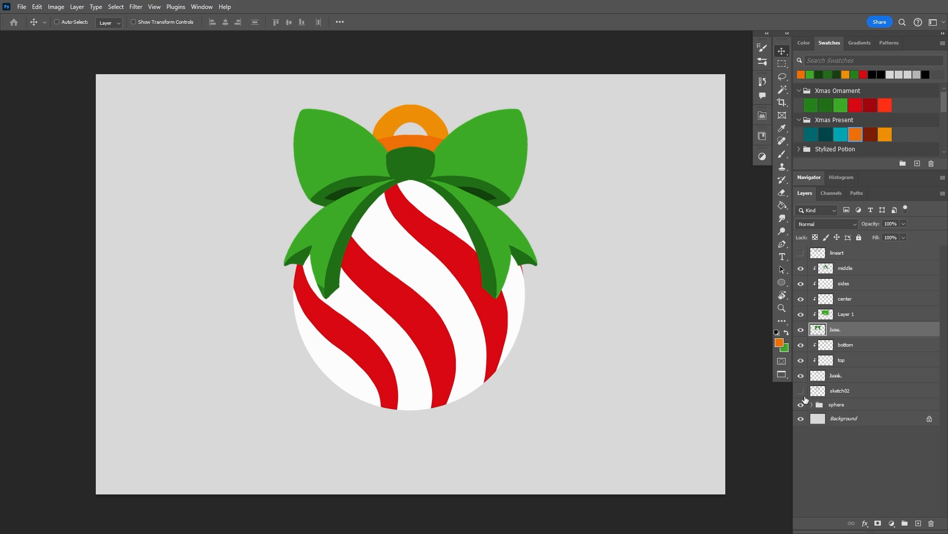
pyautogui.click(812, 404)
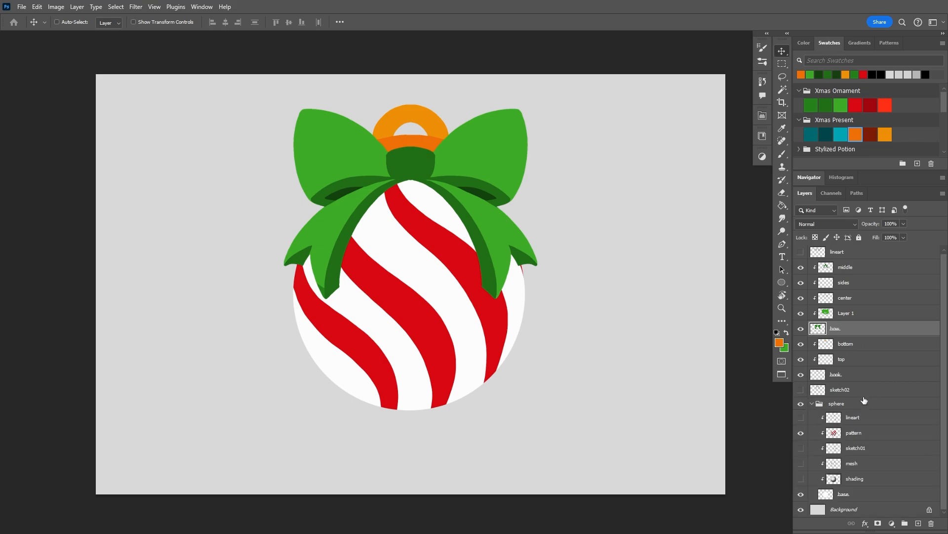
pyautogui.click(802, 433)
pyautogui.click(801, 434)
pyautogui.click(865, 435)
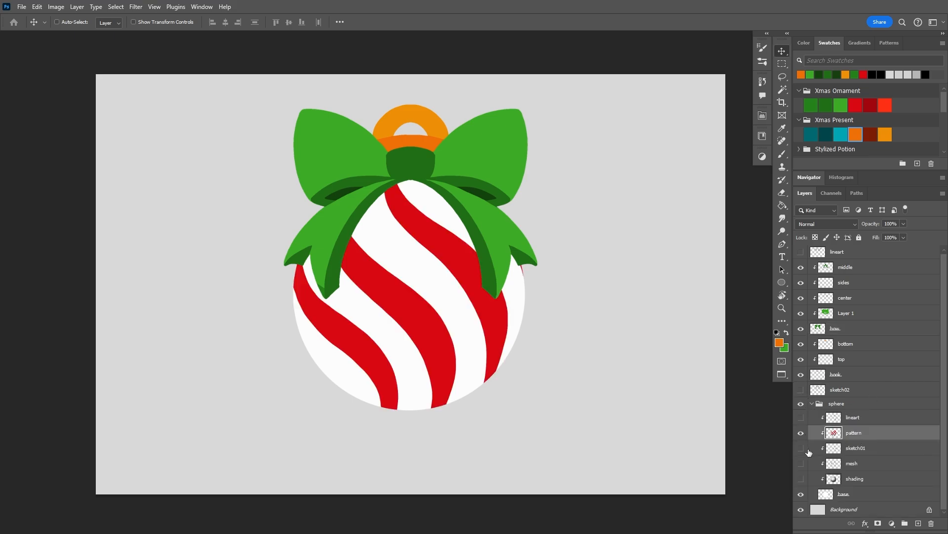
pyautogui.click(852, 453)
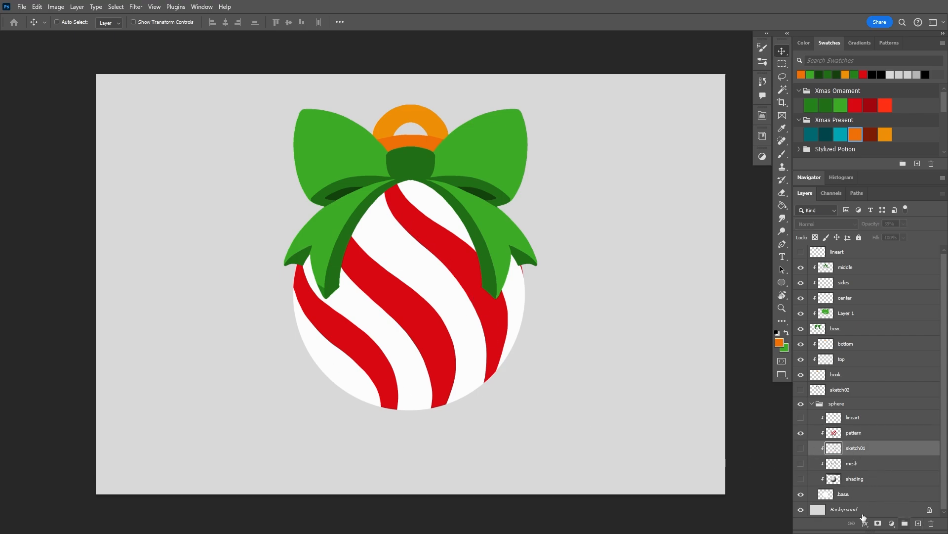
pyautogui.click(918, 524)
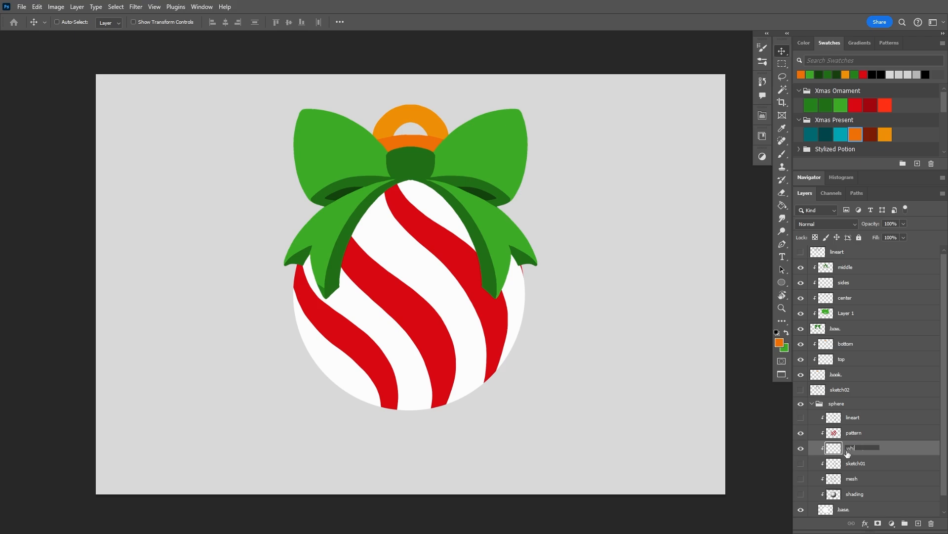
pyautogui.write('te')
pyautogui.press('Return')
# Choose the Soft Round brush and set its size to 600 px for shading the white layer
pyautogui.moveTo(551, 386); pyautogui.dragTo(561, 359)
pyautogui.press('b')
pyautogui.rightClick(474, 279)
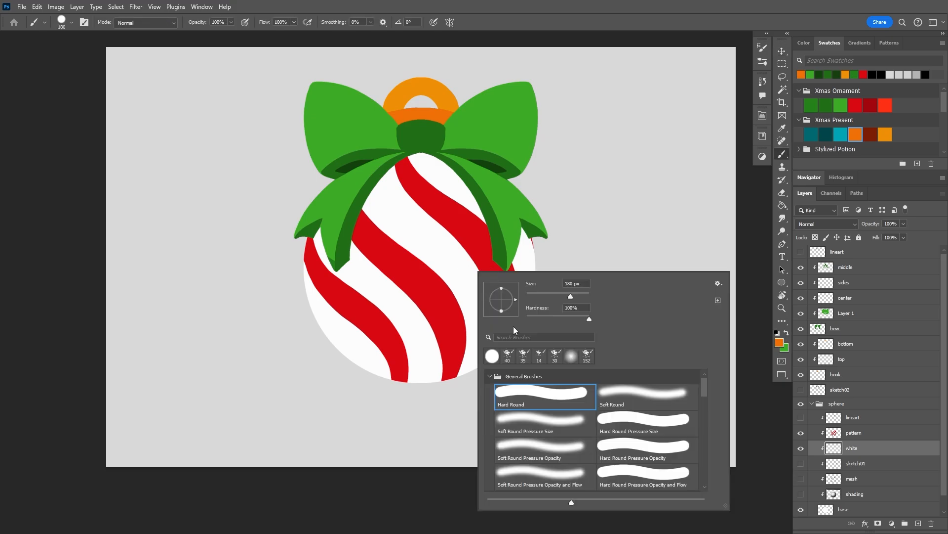
pyautogui.click(639, 398)
pyautogui.moveTo(574, 299); pyautogui.dragTo(582, 299)
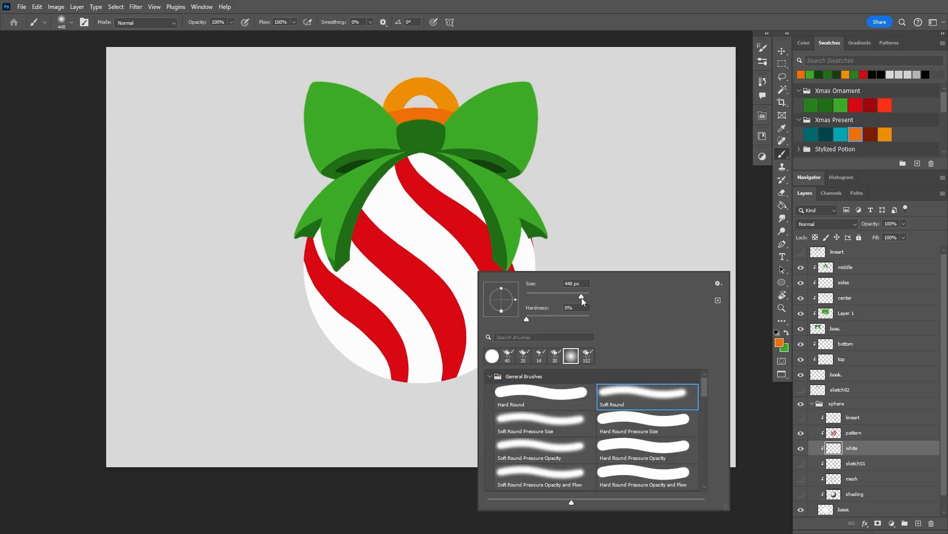
pyautogui.press('Return')
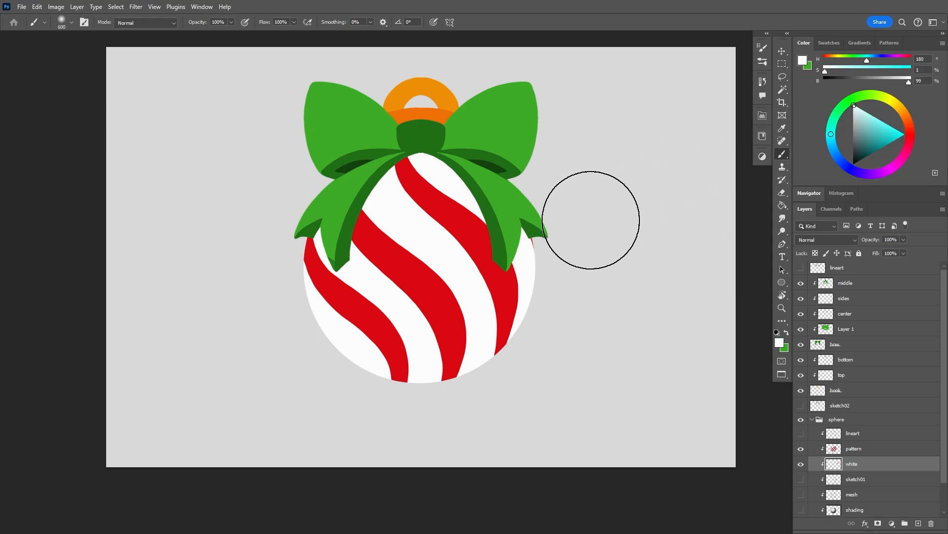
# Try shading the sphere's lower-right edge with a light grey of about 79% brightness, and undo the strokes
pyautogui.click(850, 105)
pyautogui.moveTo(850, 113); pyautogui.dragTo(854, 117)
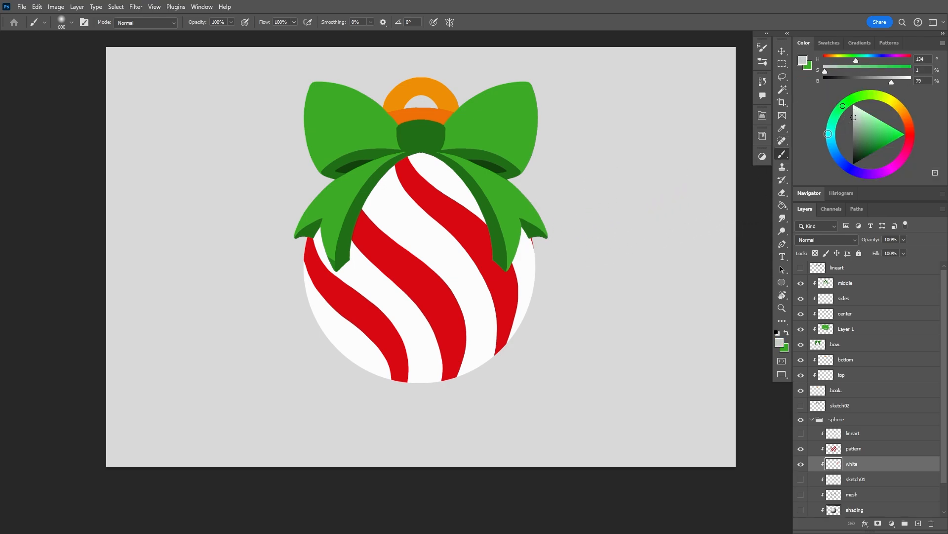
pyautogui.moveTo(557, 256)
pyautogui.mouseDown()
pyautogui.moveTo(554, 321)
pyautogui.moveTo(448, 426)
pyautogui.mouseUp()
pyautogui.moveTo(555, 355); pyautogui.dragTo(409, 430)
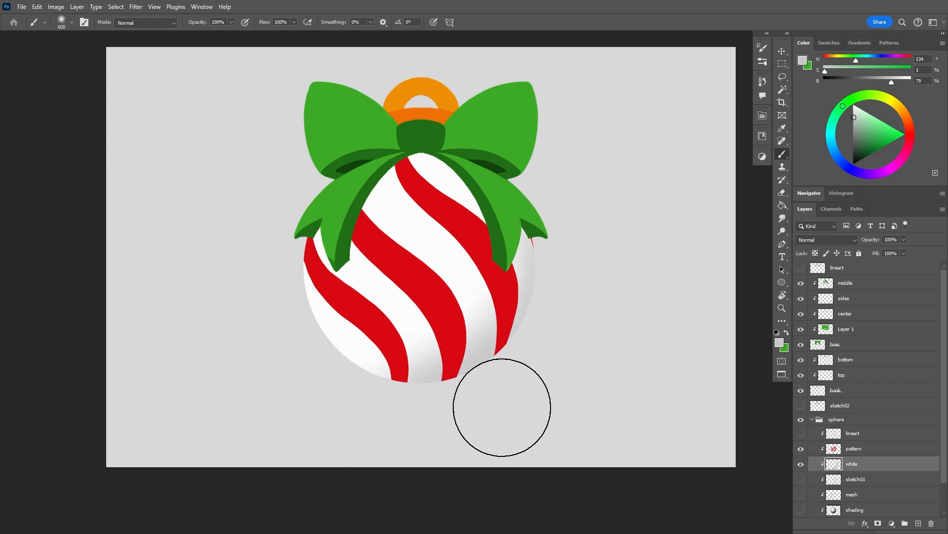
pyautogui.hotkey('ctrl', 'z')
pyautogui.hotkey('ctrl', 'z')
# Pick a muted reddish grey (H 0, S 18, B 64) and softly shade the white areas along the sphere's outer edges
pyautogui.moveTo(605, 394); pyautogui.dragTo(593, 367)
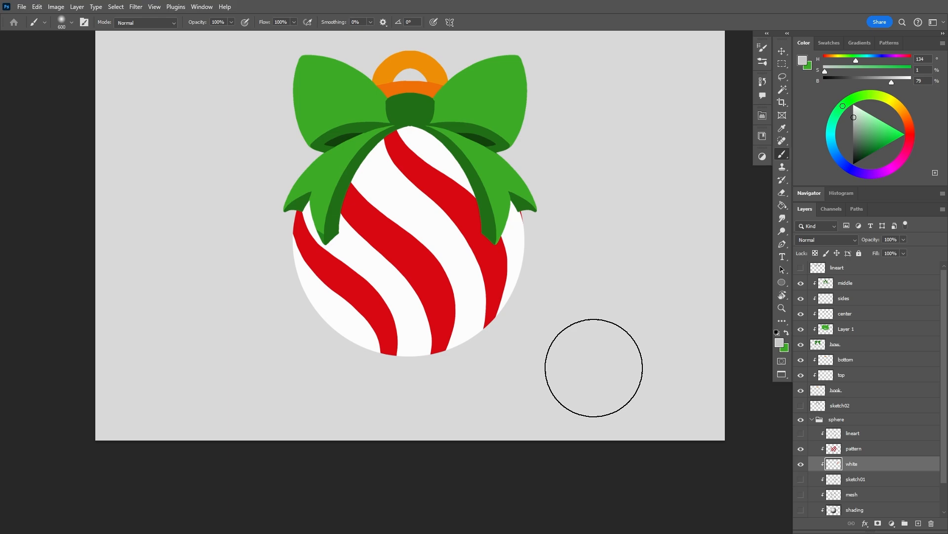
pyautogui.moveTo(594, 368); pyautogui.dragTo(594, 371)
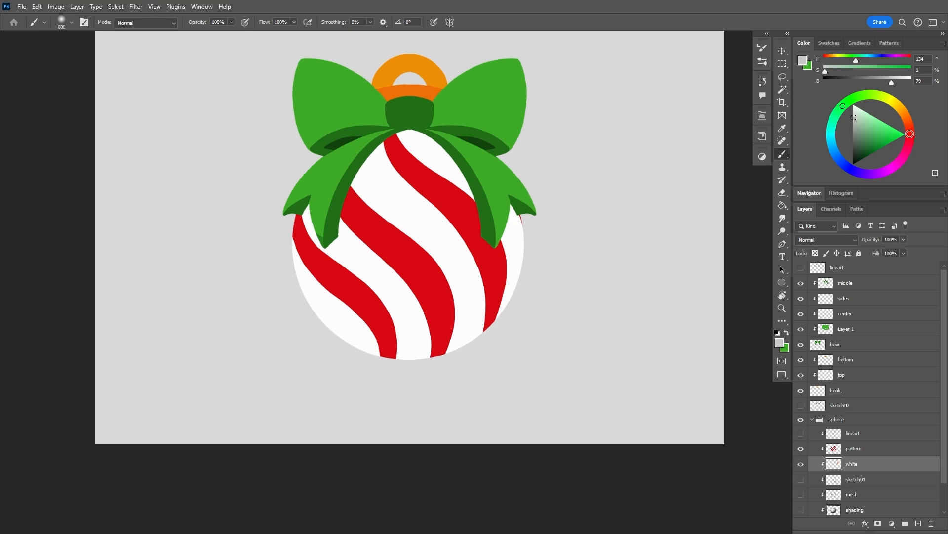
pyautogui.click(910, 134)
pyautogui.click(861, 120)
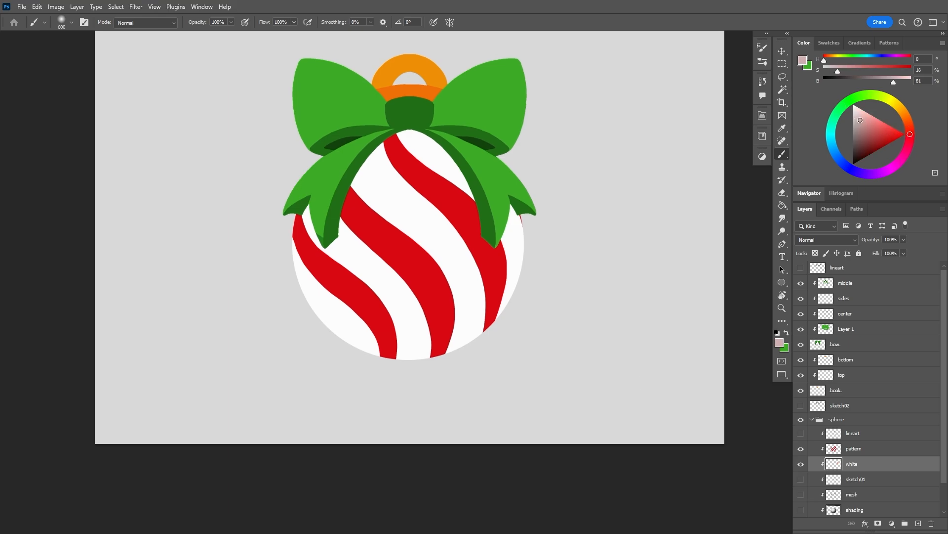
pyautogui.moveTo(861, 120); pyautogui.dragTo(863, 125)
pyautogui.moveTo(860, 127); pyautogui.dragTo(860, 130)
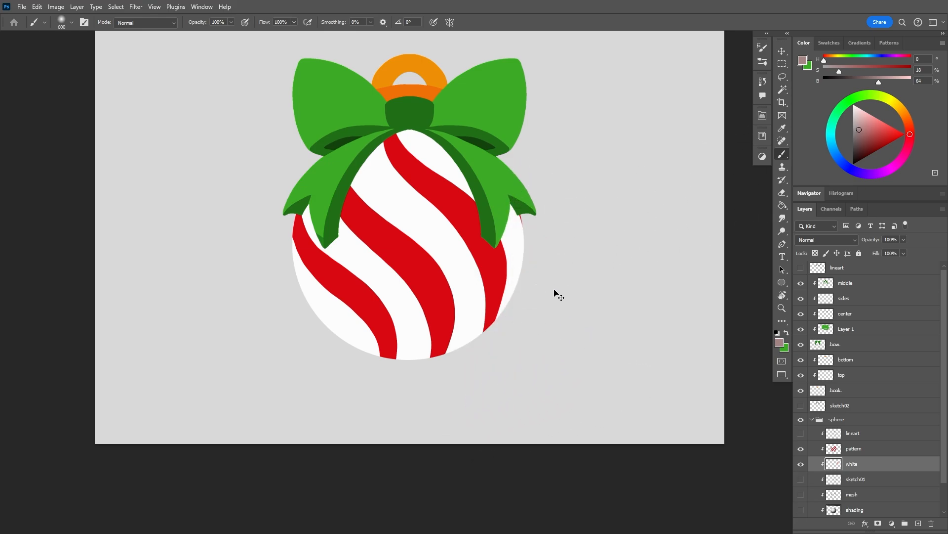
pyautogui.moveTo(580, 206)
pyautogui.mouseDown()
pyautogui.moveTo(584, 290)
pyautogui.moveTo(594, 299)
pyautogui.moveTo(544, 378)
pyautogui.moveTo(584, 331)
pyautogui.moveTo(464, 430)
pyautogui.mouseUp()
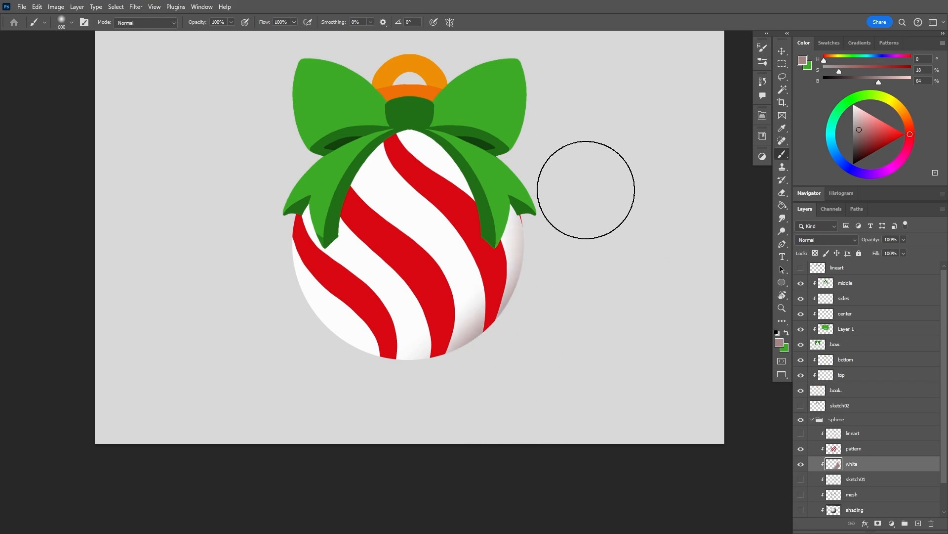
pyautogui.moveTo(582, 184)
pyautogui.mouseDown()
pyautogui.moveTo(563, 349)
pyautogui.moveTo(442, 417)
pyautogui.moveTo(408, 425)
pyautogui.mouseUp()
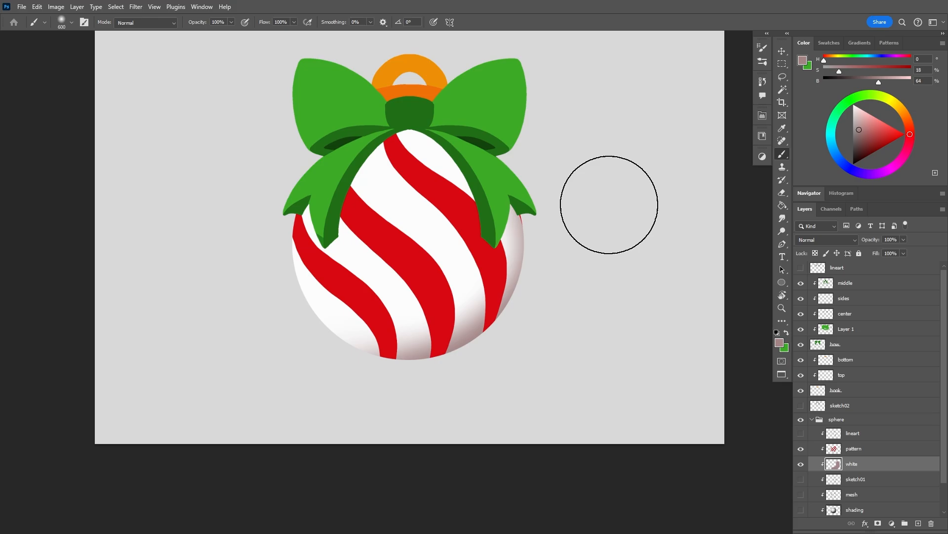
pyautogui.moveTo(241, 246)
pyautogui.mouseDown()
pyautogui.moveTo(252, 307)
pyautogui.moveTo(350, 420)
pyautogui.mouseUp()
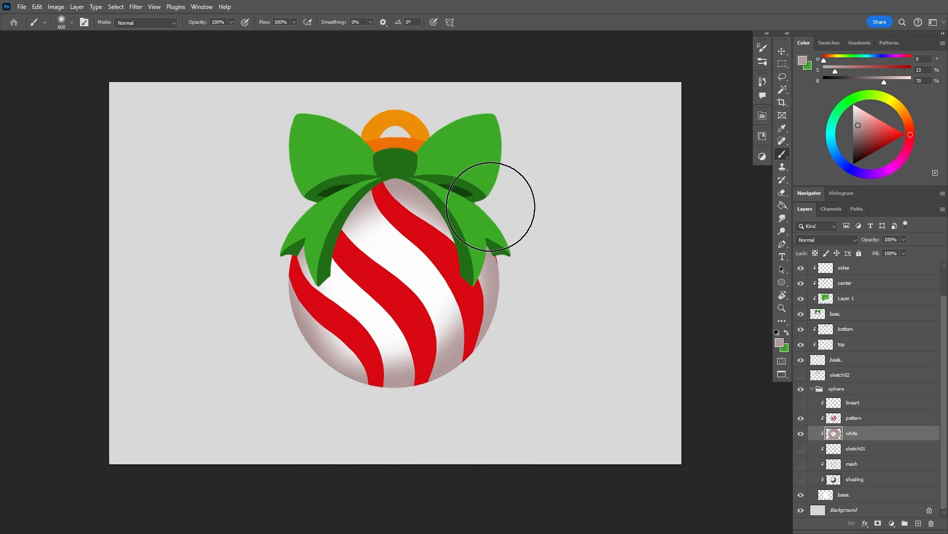
# Darken the shading colour to H 0, S 18, B 59 and paint the sphere's lower and right edges with a 900 px brush
pyautogui.click(859, 132)
pyautogui.moveTo(555, 263)
pyautogui.mouseDown()
pyautogui.moveTo(547, 321)
pyautogui.moveTo(355, 428)
pyautogui.moveTo(546, 274)
pyautogui.mouseUp()
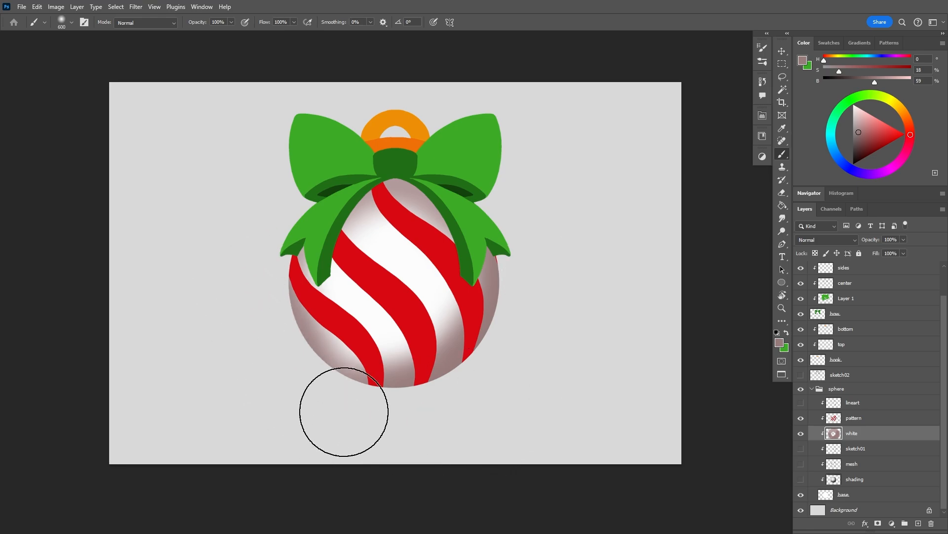
pyautogui.press(']')
pyautogui.press(']')
pyautogui.press(']')
pyautogui.moveTo(372, 402); pyautogui.dragTo(519, 287)
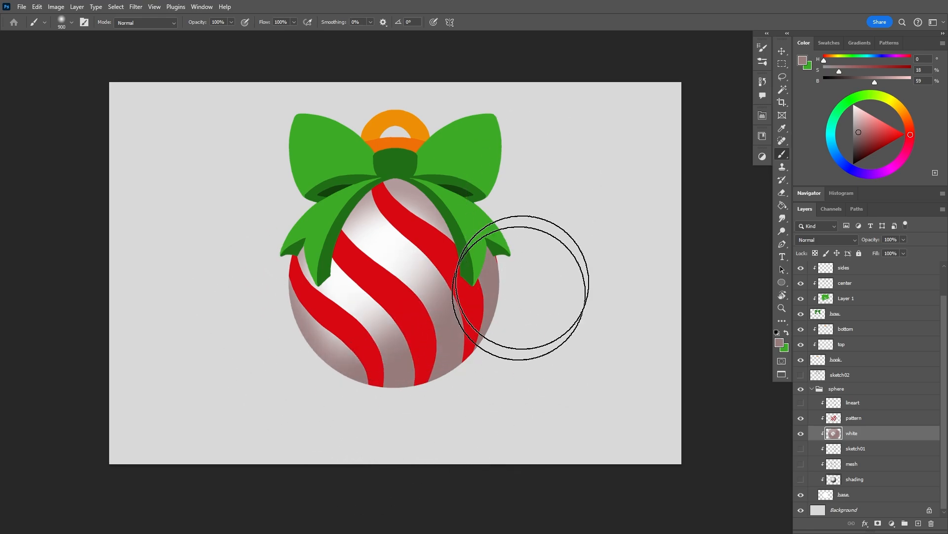
# Deepen the sphere's lower and right-edge shading with progressively darker reddish browns, down to H 0, S 35, B 37
pyautogui.moveTo(874, 82); pyautogui.dragTo(868, 82)
pyautogui.moveTo(839, 71); pyautogui.dragTo(844, 71)
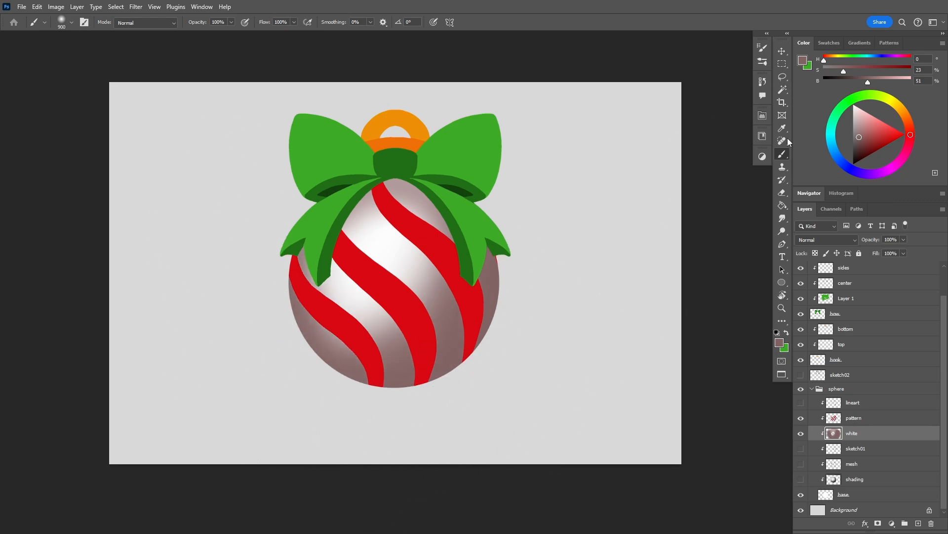
pyautogui.click(861, 141)
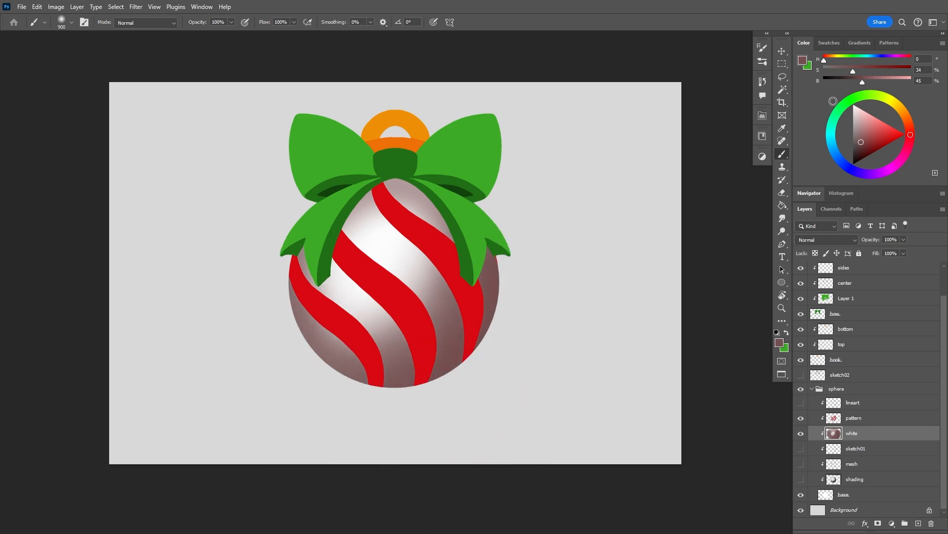
pyautogui.moveTo(862, 84); pyautogui.dragTo(857, 83)
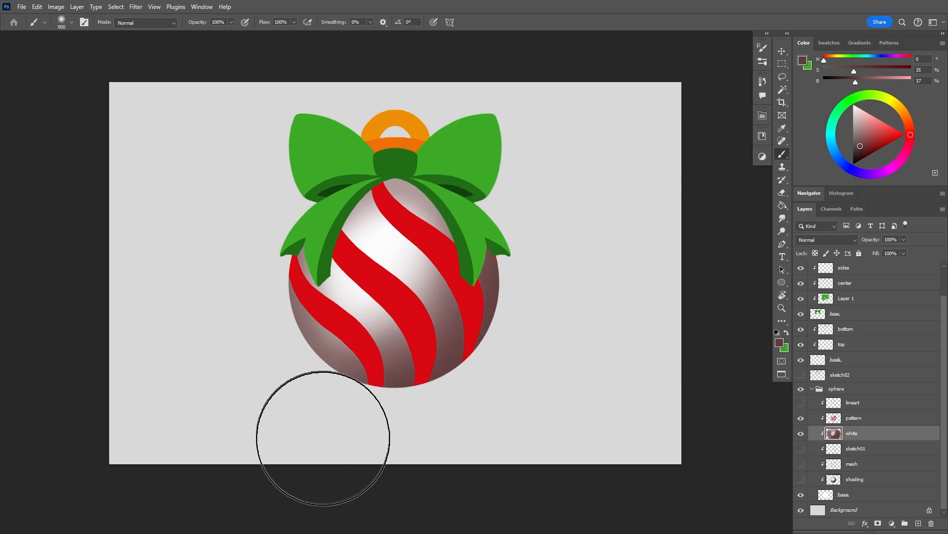
pyautogui.moveTo(262, 382)
pyautogui.mouseDown()
pyautogui.moveTo(222, 300)
pyautogui.moveTo(233, 360)
pyautogui.mouseUp()
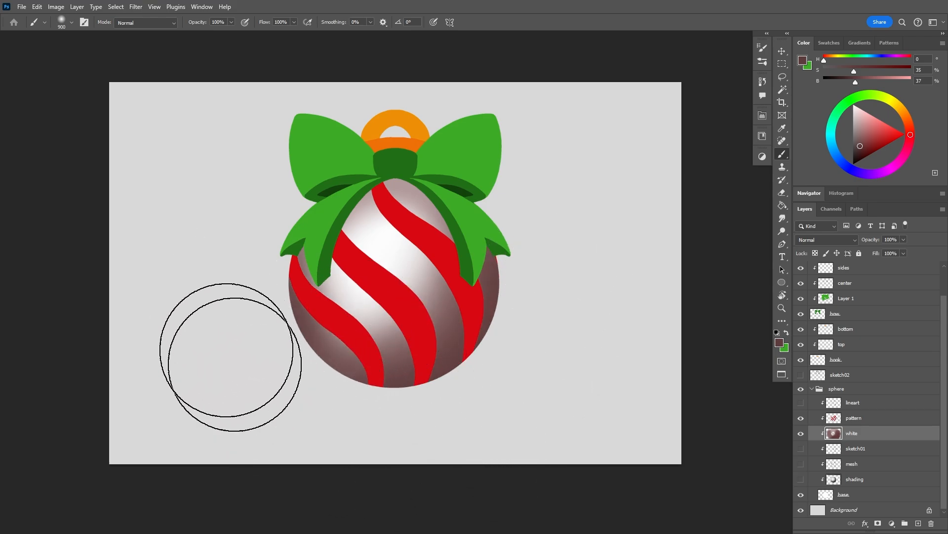
# Sample the near-white from the sphere's centre to repaint its highlight, and sample a mid-tone from the sphere to blend the shading
pyautogui.keyDown('alt'); pyautogui.click(382, 254); pyautogui.keyUp('alt')
pyautogui.click(385, 274)
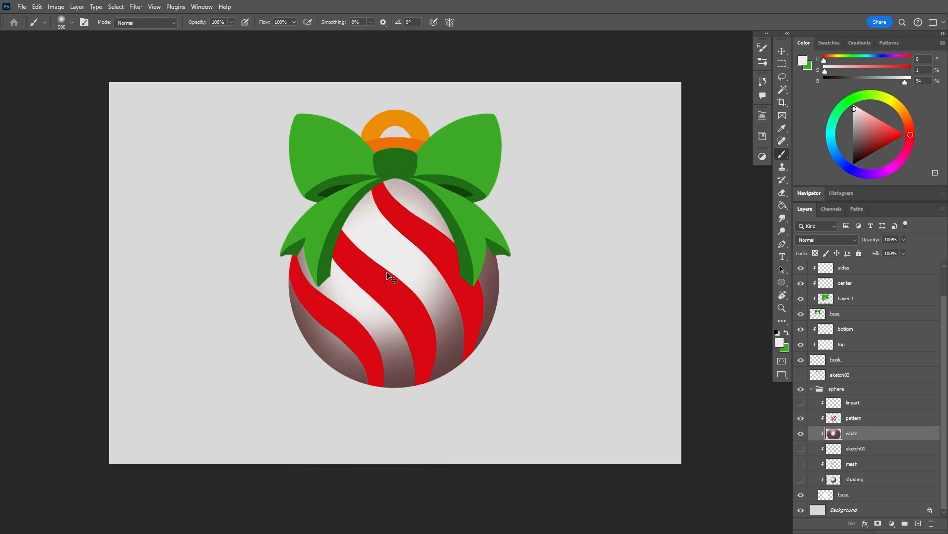
pyautogui.keyDown('alt'); pyautogui.click(493, 311); pyautogui.keyUp('alt')
pyautogui.moveTo(477, 338); pyautogui.dragTo(464, 403)
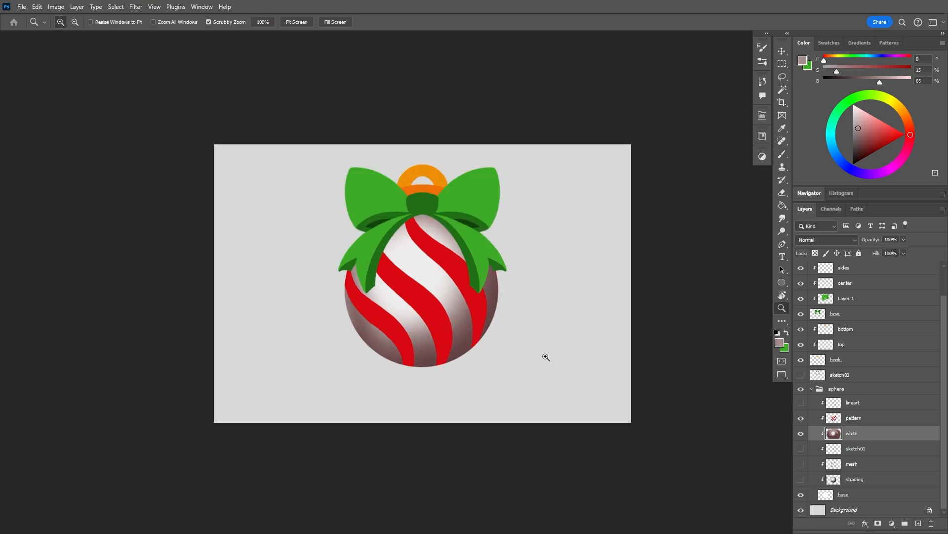
# Select the pattern layer, lock its transparent pixels and activate the Brush tool
pyautogui.click(854, 420)
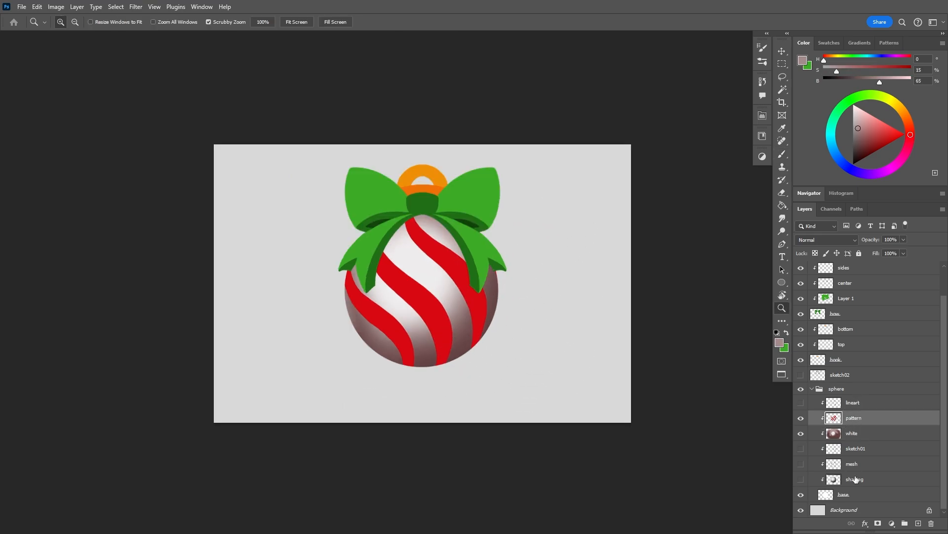
pyautogui.moveTo(464, 328); pyautogui.dragTo(521, 326)
pyautogui.press('v')
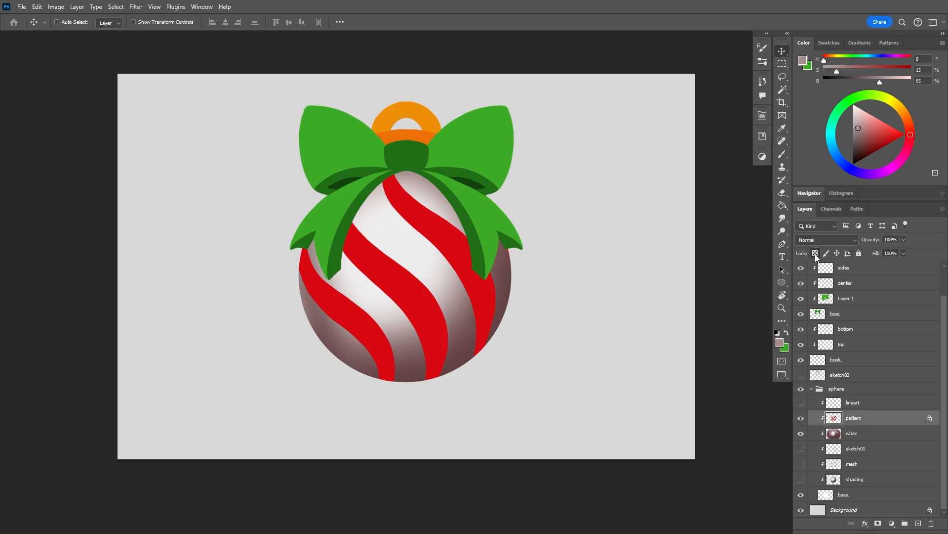
pyautogui.press('b')
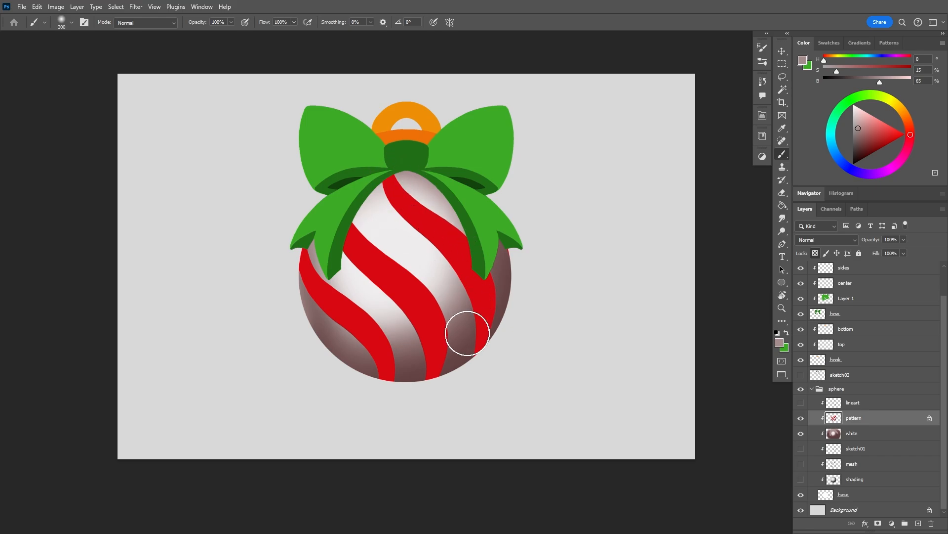
# Shade the red stripes' upper ends below the bow with the dark red Xmas Ornament swatch, reducing the brush from 600 to 150 px
pyautogui.click(829, 42)
pyautogui.click(874, 103)
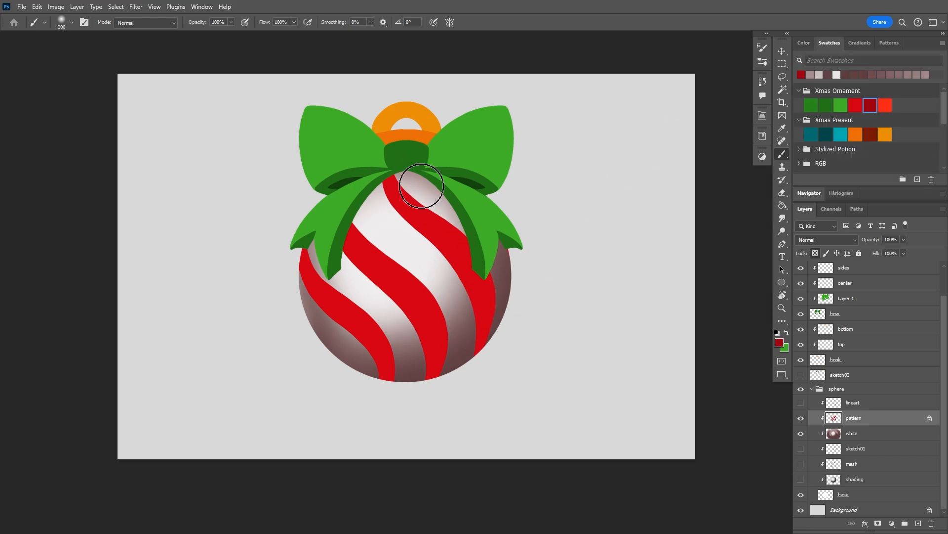
pyautogui.press(']')
pyautogui.press(']')
pyautogui.press(']')
pyautogui.press(']')
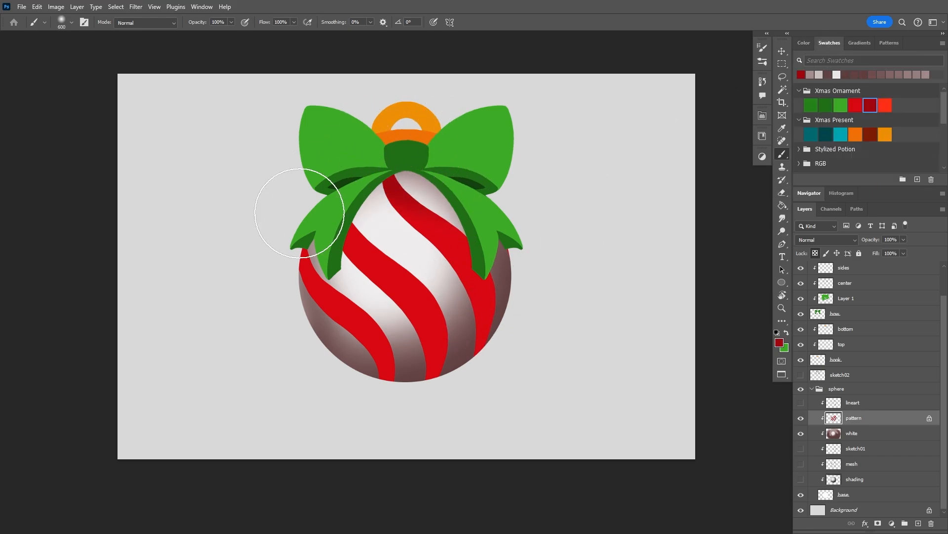
pyautogui.press('[')
pyautogui.press('[')
pyautogui.press('[')
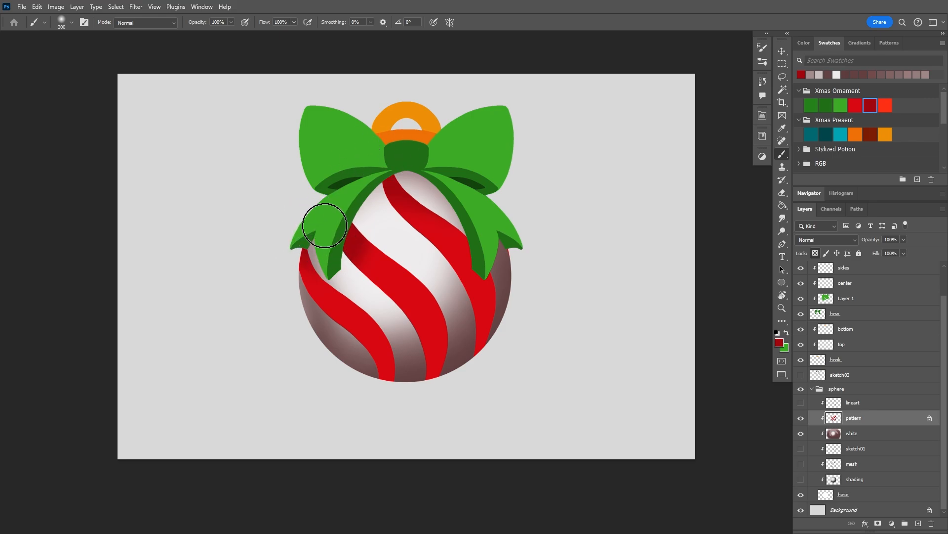
pyautogui.press('[')
pyautogui.press('[')
pyautogui.press('[')
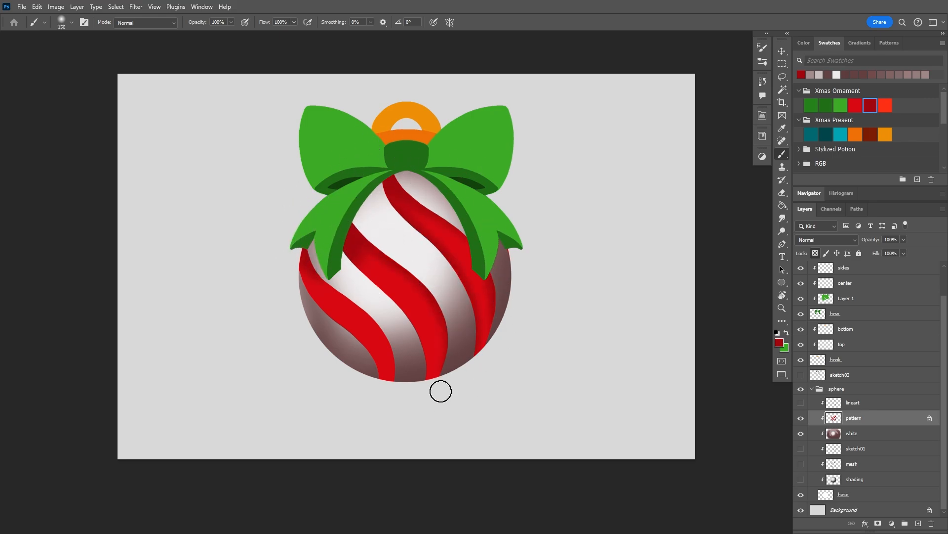
# Enlarge the brush to 400 px and shade the lower ends of the red stripes with the dark red
pyautogui.press(']')
pyautogui.press(']')
pyautogui.press(']')
pyautogui.press(']')
pyautogui.press(']')
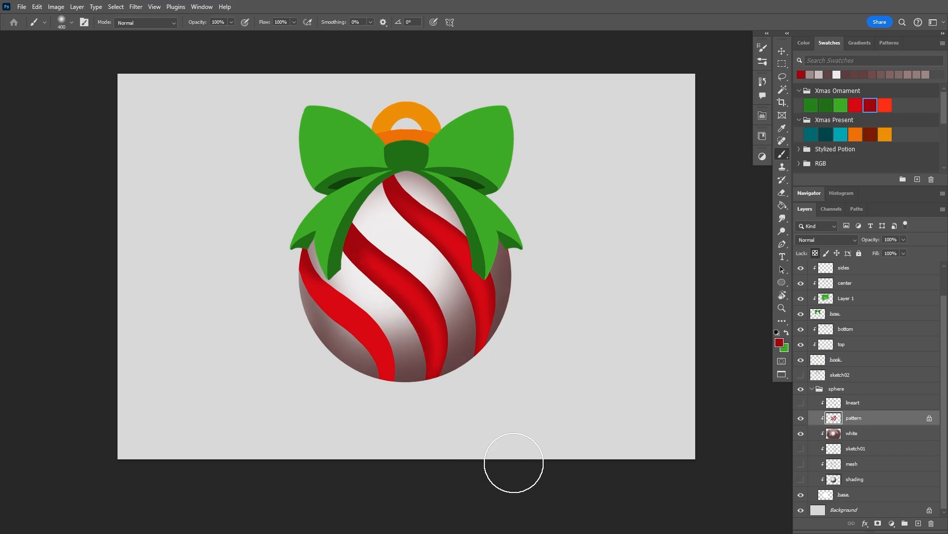
pyautogui.moveTo(514, 463)
pyautogui.mouseDown()
pyautogui.moveTo(534, 245)
pyautogui.moveTo(478, 359)
pyautogui.moveTo(444, 363)
pyautogui.mouseUp()
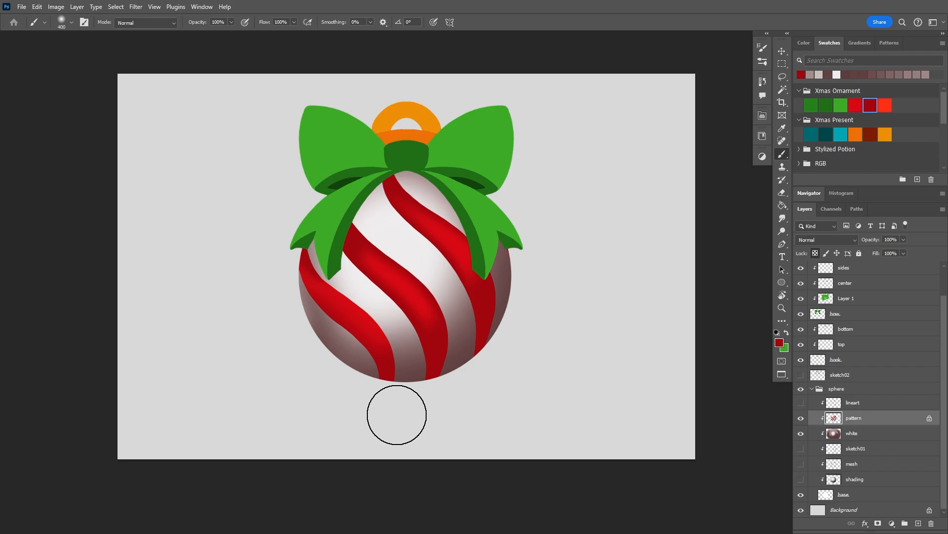
# Undo the last stroke and reshade the lower-left stripe's end with a 400 px dark red brush
pyautogui.press('[')
pyautogui.press('[')
pyautogui.press('[')
pyautogui.hotkey('ctrl', 'z')
pyautogui.press(']')
pyautogui.press(']')
pyautogui.press(']')
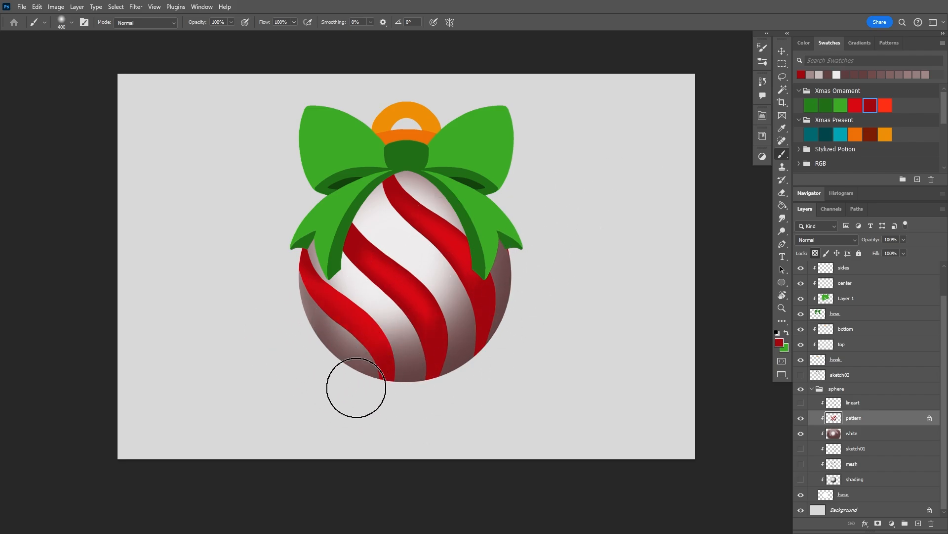
# Brighten the middle stripe's lower part with the bright red Xmas Ornament swatch at 125 px, and restore its shaded end with a sampled dark red
pyautogui.press('[')
pyautogui.press('[')
pyautogui.click(856, 105)
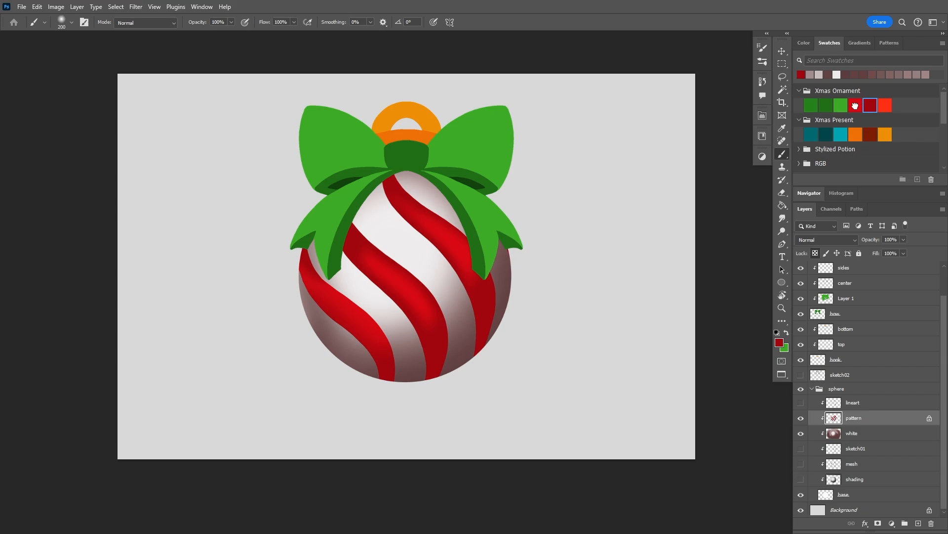
pyautogui.press('[')
pyautogui.press('[')
pyautogui.press('[')
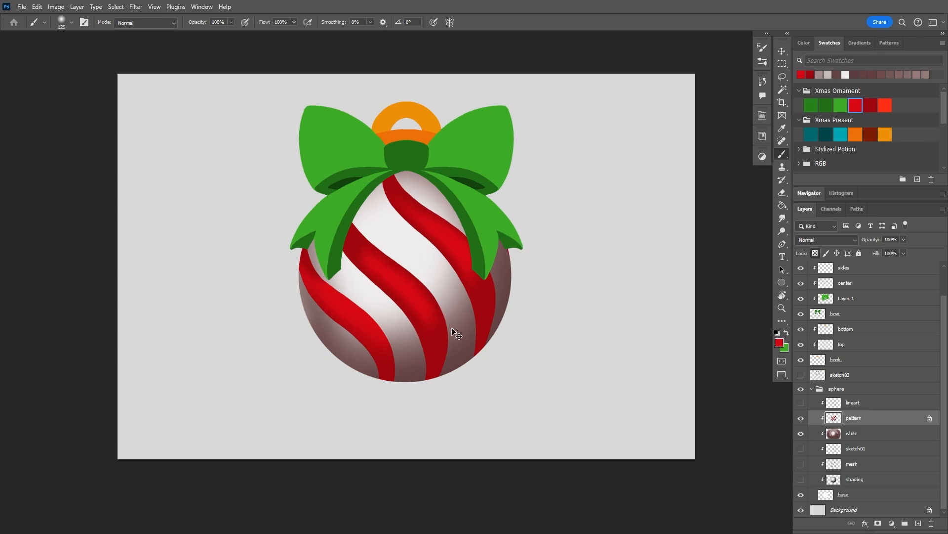
pyautogui.click(434, 338)
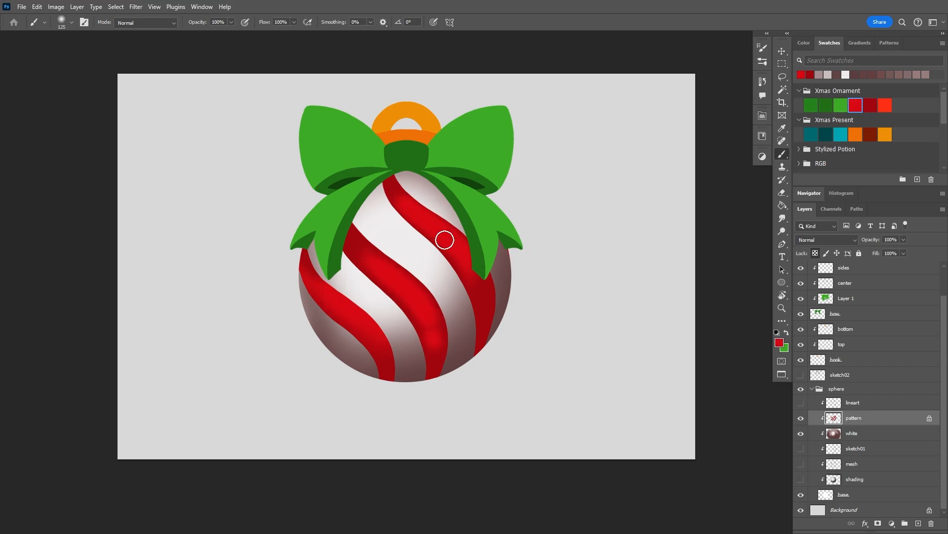
pyautogui.keyDown('alt'); pyautogui.click(499, 300); pyautogui.keyUp('alt')
pyautogui.moveTo(442, 351); pyautogui.dragTo(449, 354)
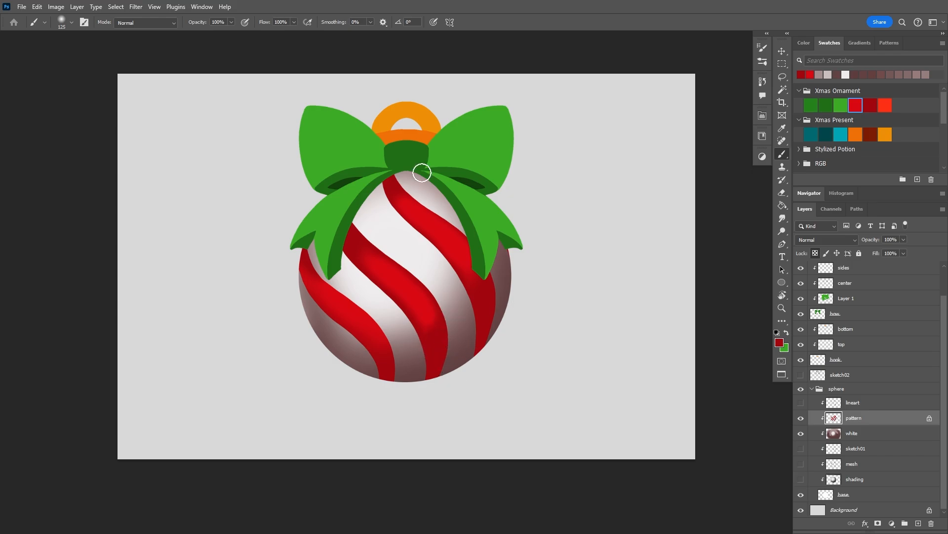
# Choose a deeper red (H 357, S 96, B 40) and darken the stripes' outer ends and the areas below the bow, using brushes around 150–200 px
pyautogui.press(']')
pyautogui.press(']')
pyautogui.press(']')
pyautogui.press(']')
pyautogui.press(']')
pyautogui.click(804, 42)
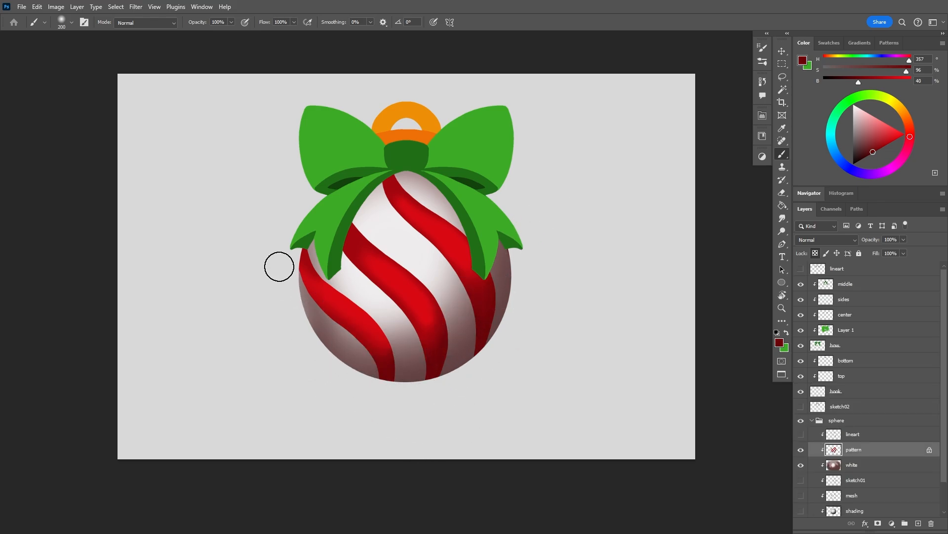
pyautogui.press('[')
pyautogui.press('[')
pyautogui.press('[')
pyautogui.press('[')
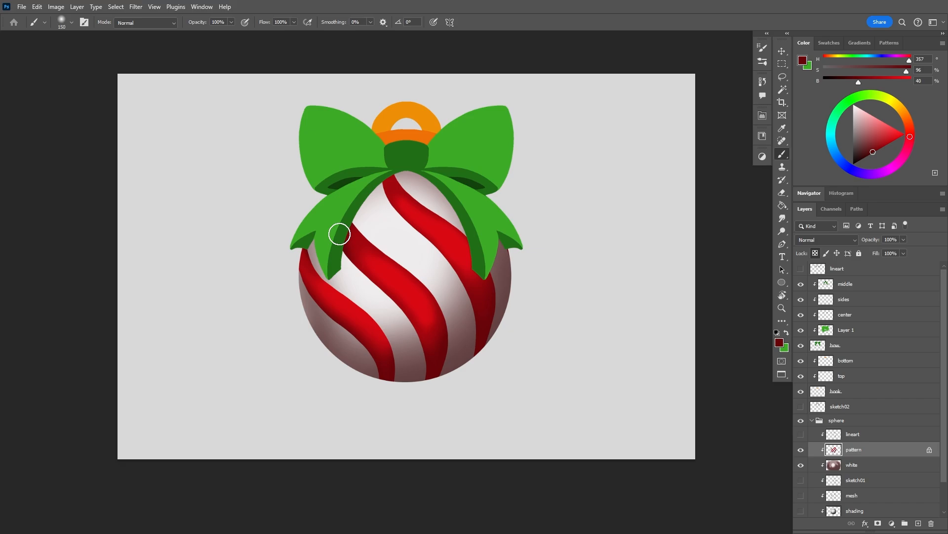
pyautogui.press(']')
pyautogui.press(']')
pyautogui.press(']')
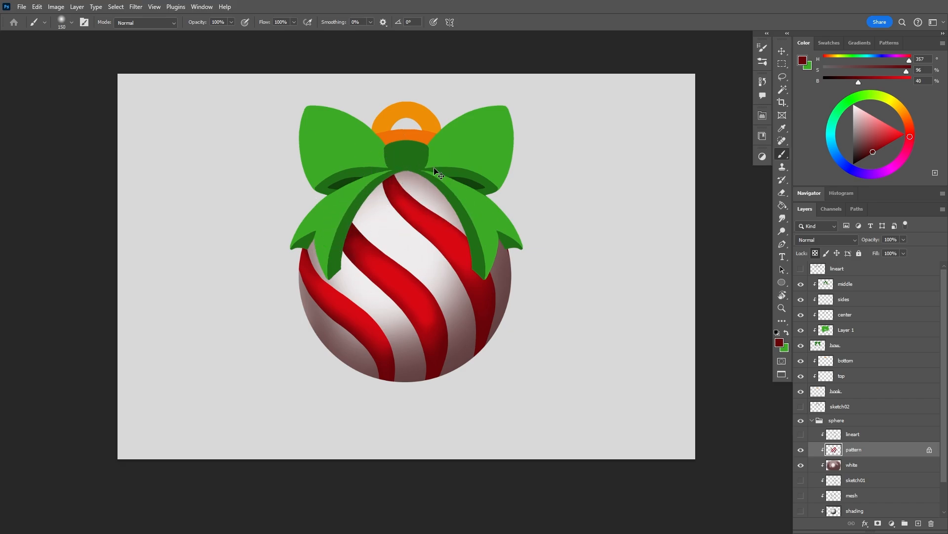
# Switch to the white layer and sample the dark brown (H 0, S 32, B 39) from the sphere's right edge
pyautogui.keyDown('ctrl'); pyautogui.click(500, 297); pyautogui.keyUp('ctrl')
pyautogui.keyDown('alt'); pyautogui.click(500, 296); pyautogui.keyUp('alt')
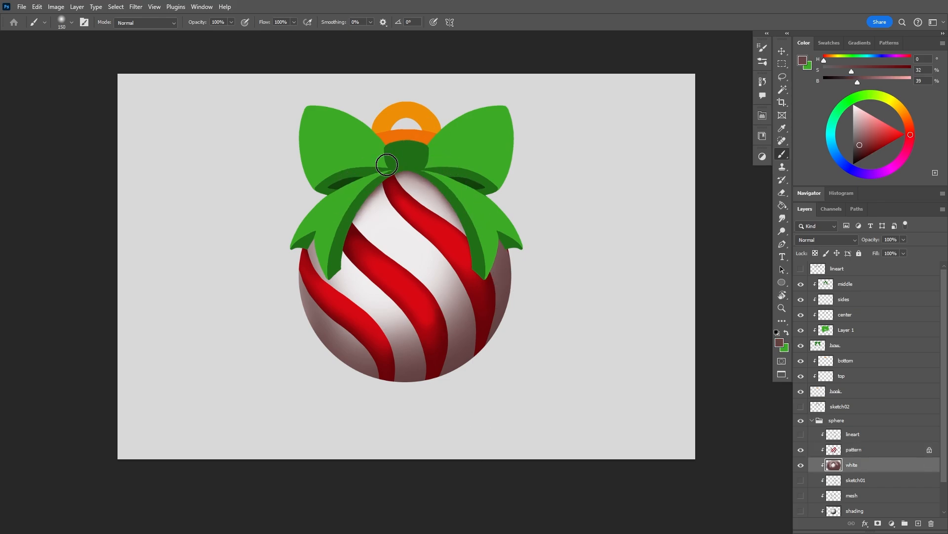
# Paint cast shadows on the ornament beneath the bow's ribbon tails with a smaller brush
pyautogui.press('[')
pyautogui.press('[')
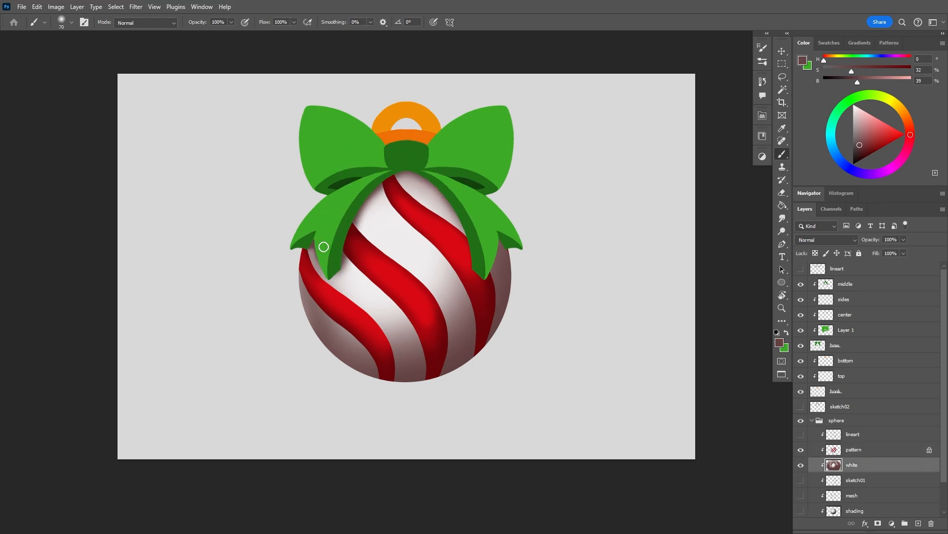
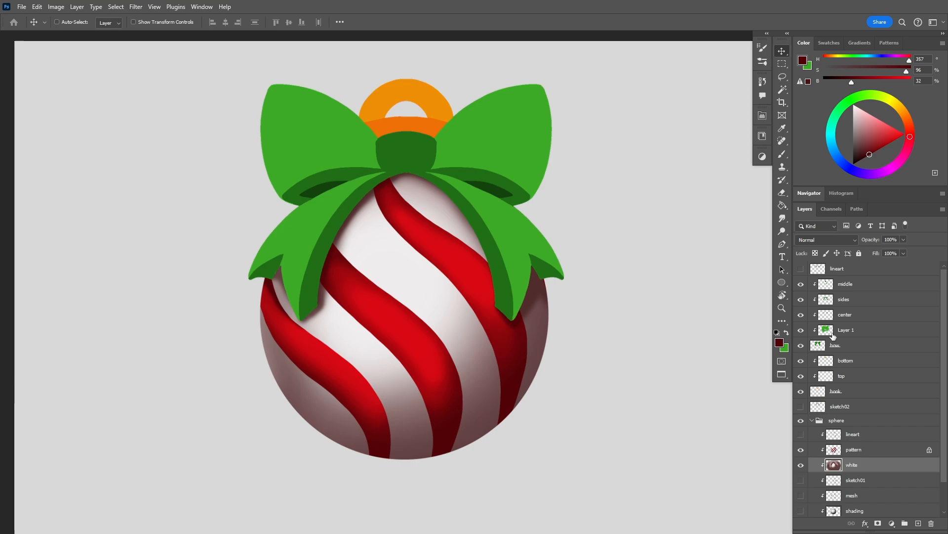
# Lock the transparency of the middle layer and shade the bow knot's lower part with its own green darkened to 33% brightness
pyautogui.click(835, 344)
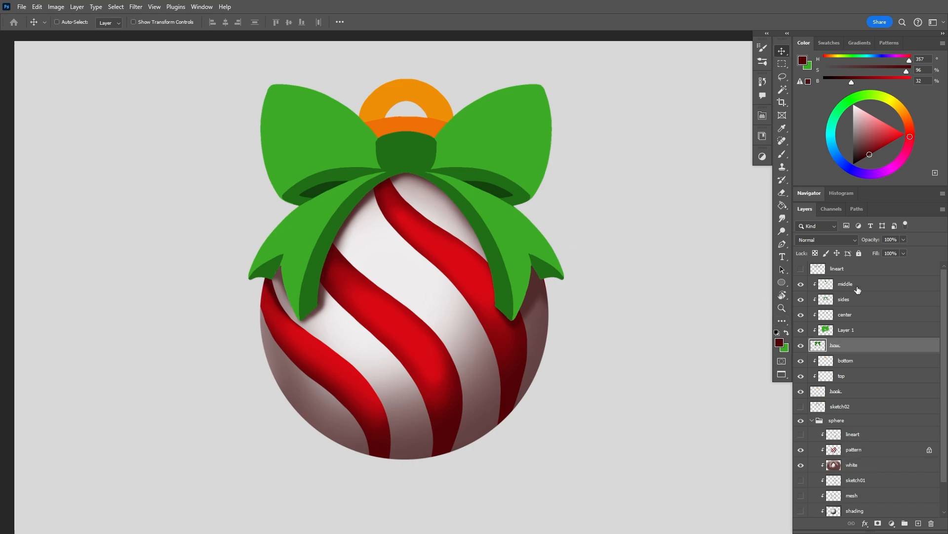
pyautogui.click(841, 286)
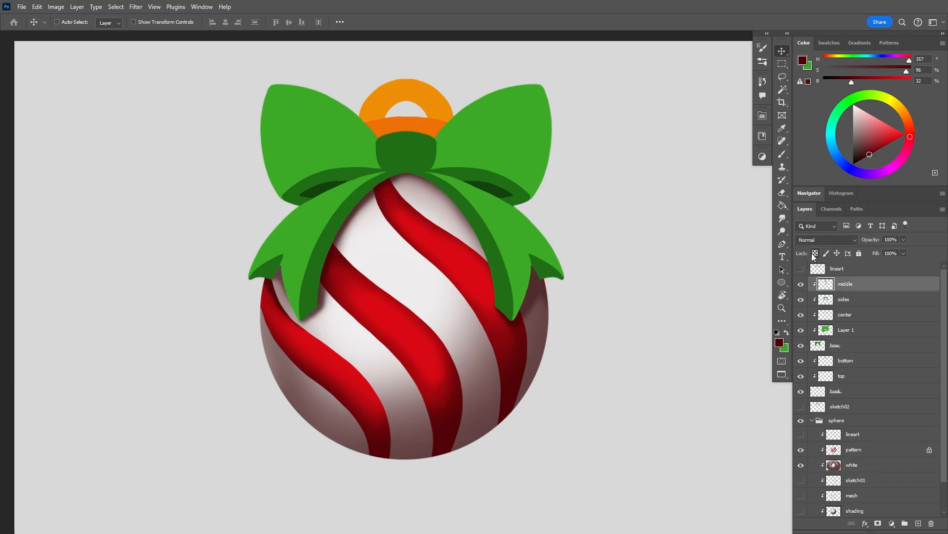
pyautogui.press('b')
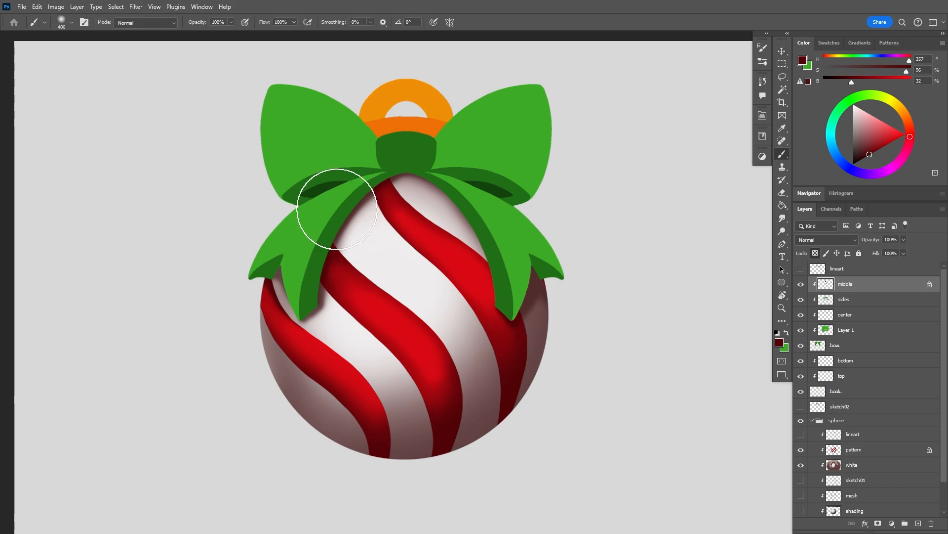
pyautogui.keyDown('alt'); pyautogui.click(410, 150); pyautogui.keyUp('alt')
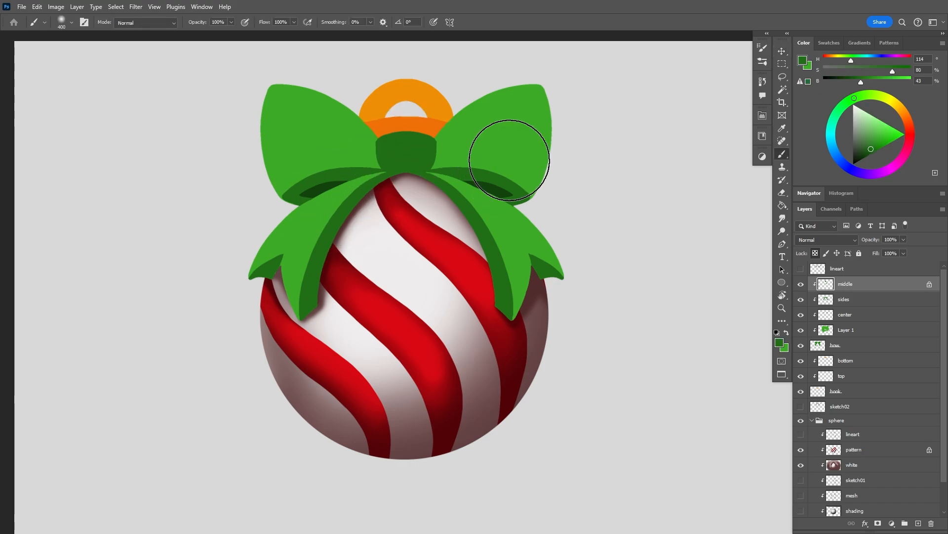
pyautogui.moveTo(861, 79); pyautogui.dragTo(852, 82)
pyautogui.click(896, 70)
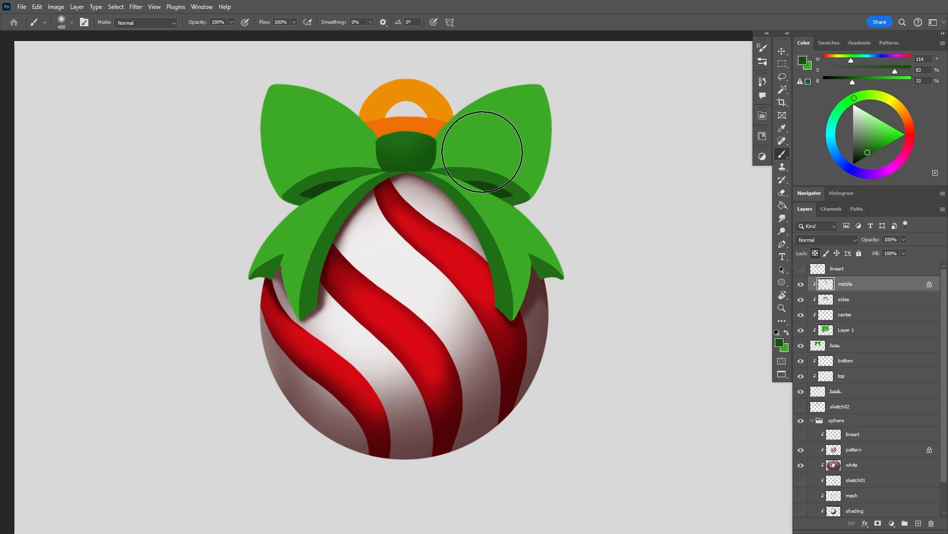
# Paint a lighter green highlight on the upper part of the bow knot using sampled bow greens, reducing the brush to 175
pyautogui.keyDown('alt'); pyautogui.click(409, 135); pyautogui.keyUp('alt')
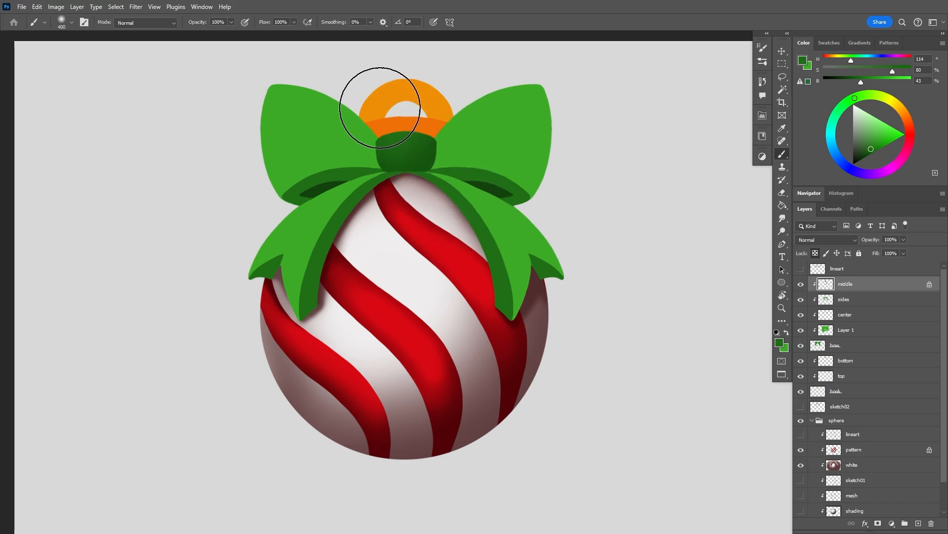
pyautogui.keyDown('alt'); pyautogui.click(528, 128); pyautogui.keyUp('alt')
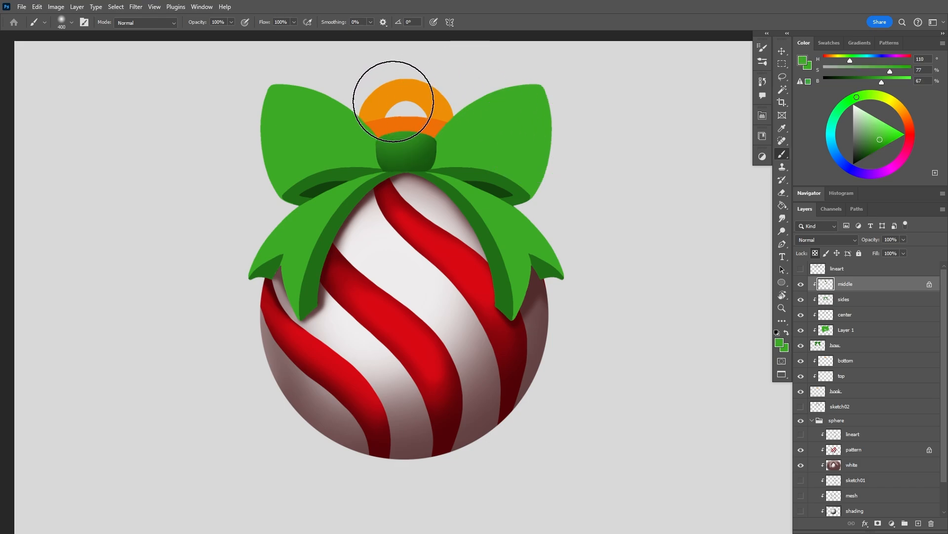
pyautogui.press('[')
pyautogui.press('[')
pyautogui.press('[')
pyautogui.press('[')
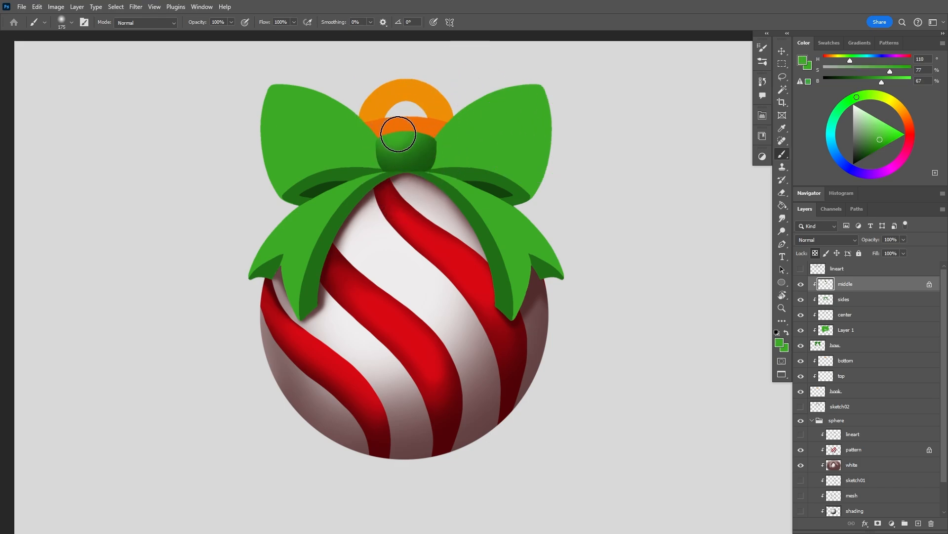
# Round out the bow knot by blending sampled light and dark greens, keeping its center bright and its edges and underside dark
pyautogui.keyDown('alt'); pyautogui.click(378, 174); pyautogui.keyUp('alt')
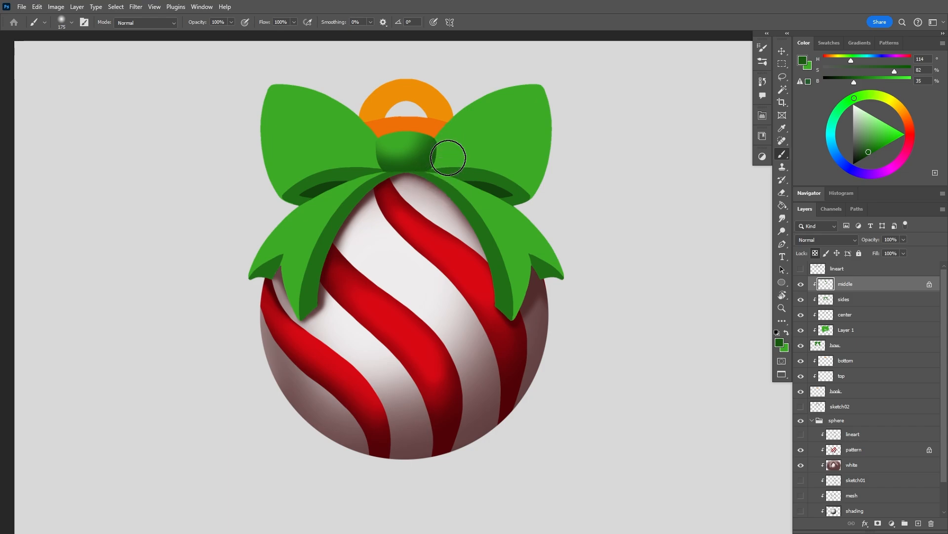
pyautogui.keyDown('alt'); pyautogui.click(395, 138); pyautogui.keyUp('alt')
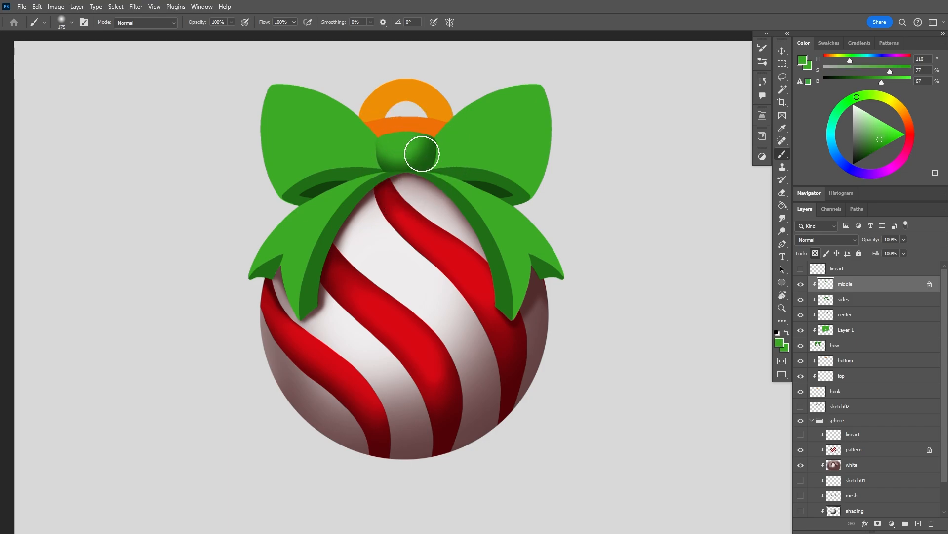
pyautogui.keyDown('alt'); pyautogui.click(422, 151); pyautogui.keyUp('alt')
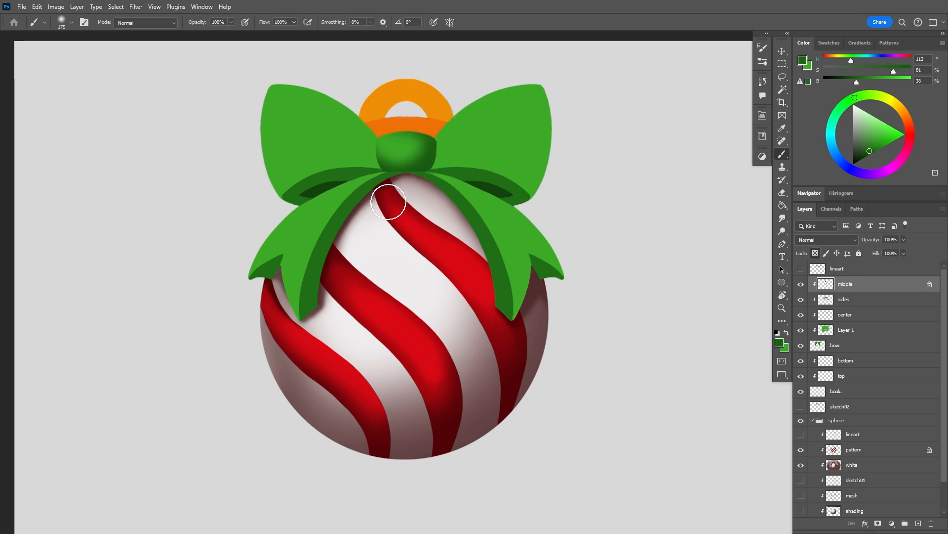
pyautogui.keyDown('alt'); pyautogui.click(421, 160); pyautogui.keyUp('alt')
pyautogui.keyDown('alt'); pyautogui.click(434, 164); pyautogui.keyUp('alt')
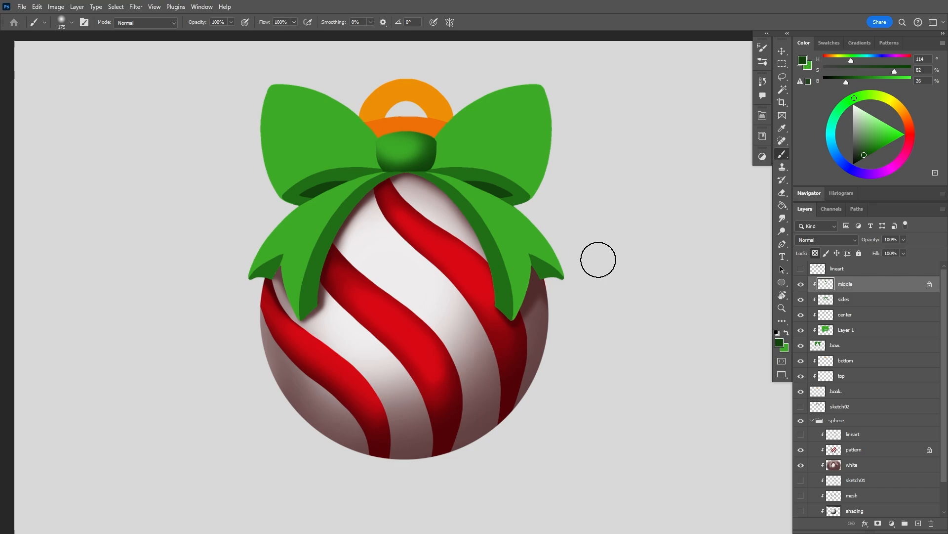
pyautogui.keyDown('alt'); pyautogui.click(433, 141); pyautogui.keyUp('alt')
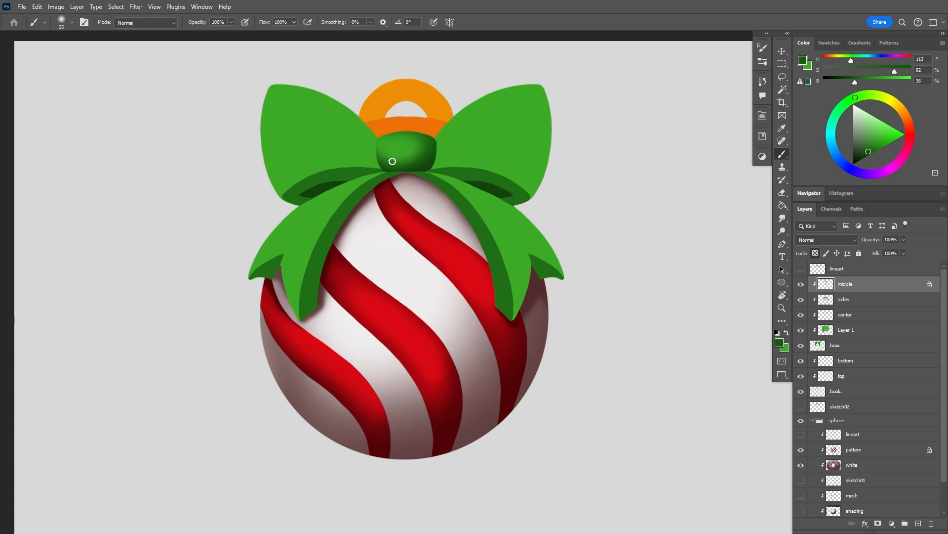
pyautogui.press(']')
pyautogui.press(']')
# Lock the transparency of the sides layer and shade the left ribbon tail's inner fold with a dark green at 26% brightness
pyautogui.keyDown('alt'); pyautogui.click(469, 184); pyautogui.keyUp('alt')
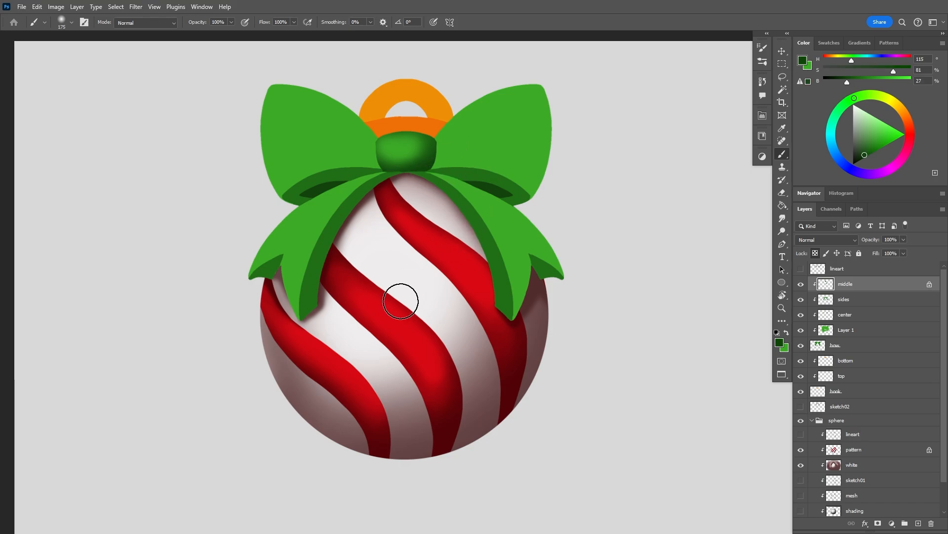
pyautogui.click(844, 299)
pyautogui.click(815, 253)
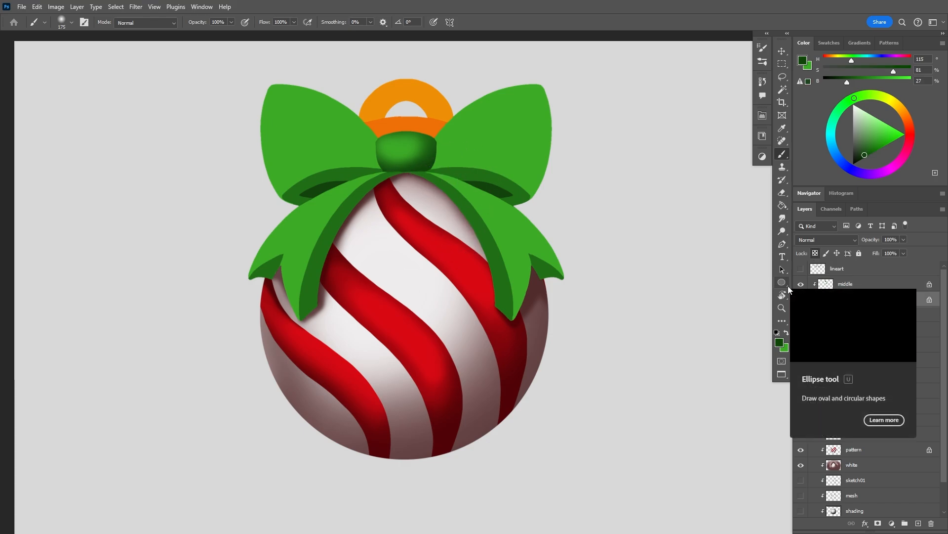
pyautogui.keyDown('alt'); pyautogui.click(500, 186); pyautogui.keyUp('alt')
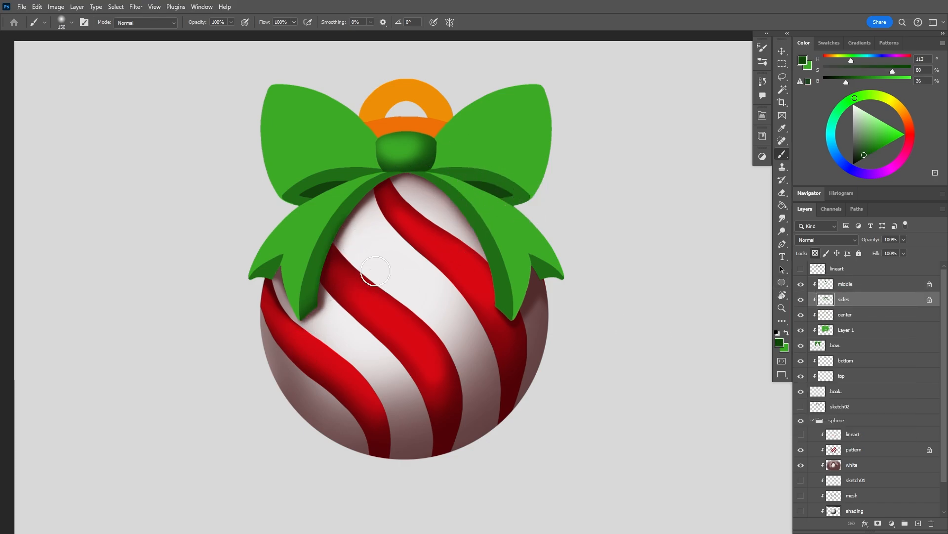
pyautogui.press(']')
pyautogui.press(']')
pyautogui.press(']')
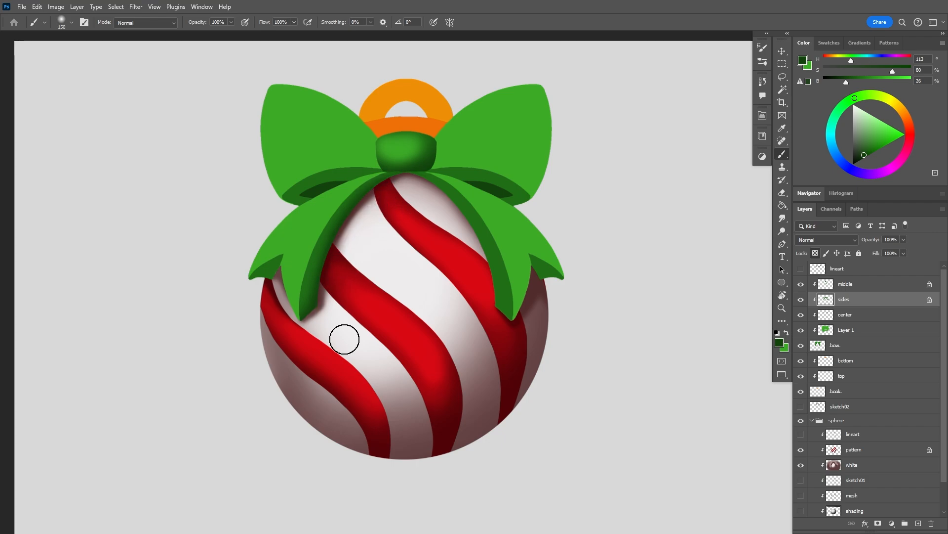
pyautogui.moveTo(321, 310); pyautogui.dragTo(341, 238)
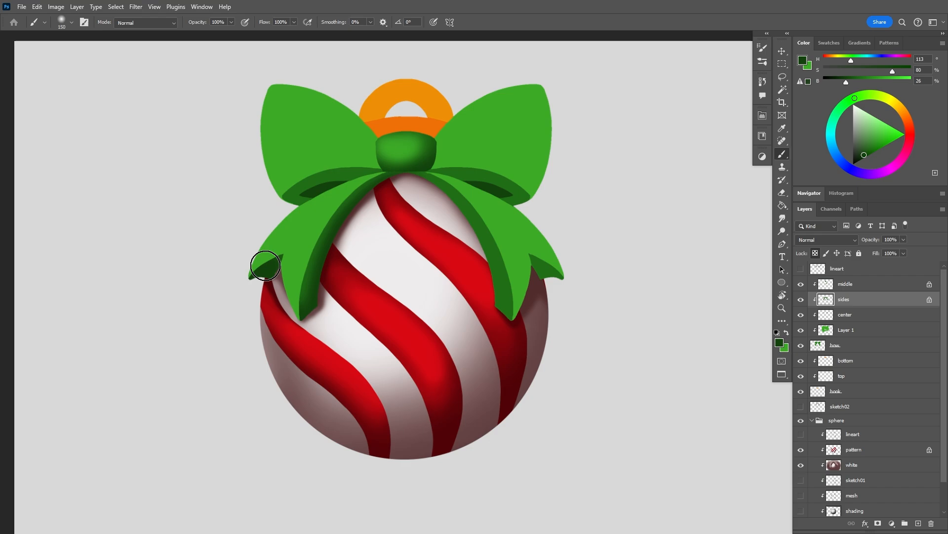
pyautogui.moveTo(325, 310)
pyautogui.mouseDown()
pyautogui.moveTo(386, 136)
pyautogui.moveTo(349, 184)
pyautogui.mouseUp()
pyautogui.hotkey('ctrl', 'z')
pyautogui.moveTo(312, 243); pyautogui.dragTo(409, 176)
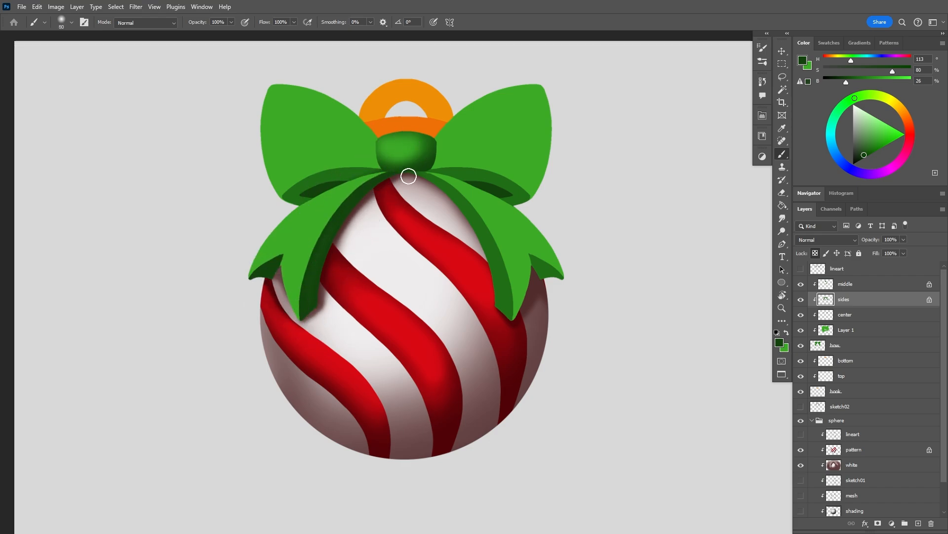
# Shade the rim along the underside of the left bow loop with the same dark green
pyautogui.press(']')
pyautogui.press(']')
pyautogui.moveTo(286, 195); pyautogui.dragTo(349, 158)
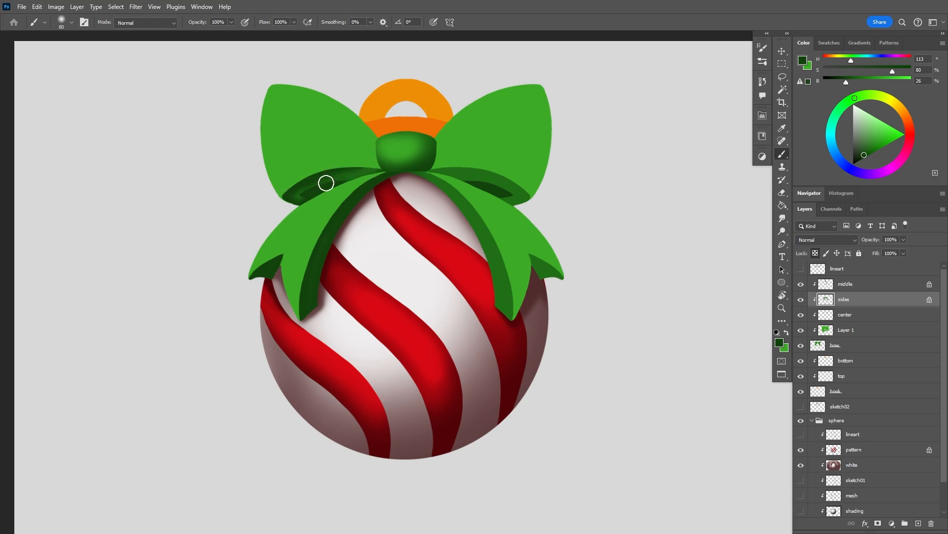
# Darken the hollow inside the left bow loop on the transparency-locked center layer with green at 13% brightness, and return to the sides layer
pyautogui.hotkey('alt', '[')
pyautogui.keyDown('alt'); pyautogui.click(356, 181); pyautogui.keyUp('alt')
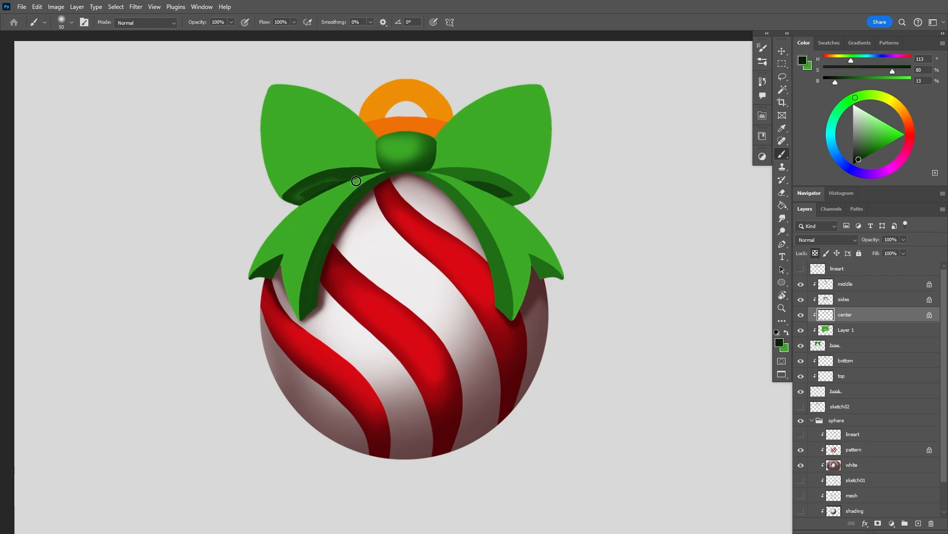
pyautogui.hotkey('alt', ']')
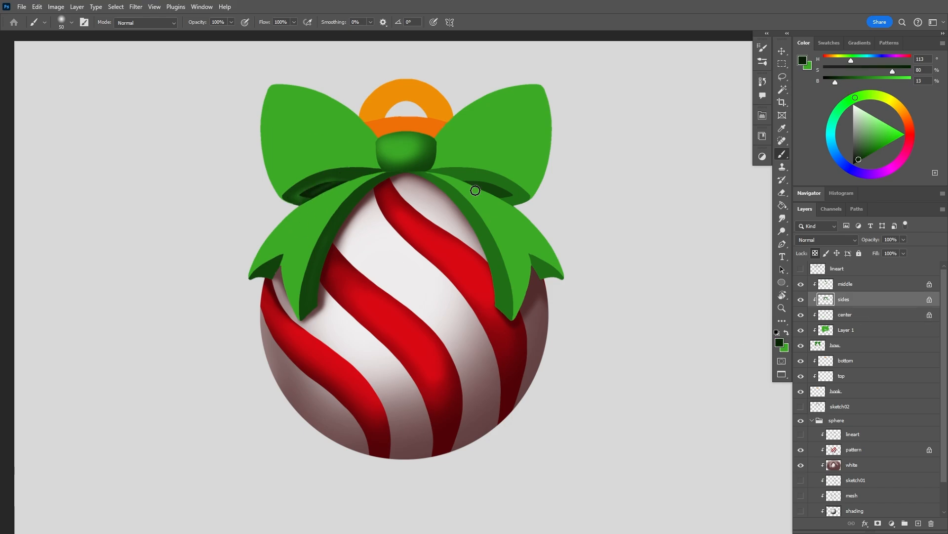
# Shade the right ribbon tail's inner fold from the knot downward with sampled dark greens
pyautogui.keyDown('alt'); pyautogui.click(392, 165); pyautogui.keyUp('alt')
pyautogui.keyDown('alt'); pyautogui.click(325, 190); pyautogui.keyUp('alt')
pyautogui.keyDown('alt'); pyautogui.click(408, 174); pyautogui.keyUp('alt')
pyautogui.moveTo(411, 174)
pyautogui.mouseDown()
pyautogui.moveTo(426, 176)
pyautogui.moveTo(490, 282)
pyautogui.mouseUp()
pyautogui.keyDown('alt'); pyautogui.click(456, 197); pyautogui.keyUp('alt')
pyautogui.keyDown('alt'); pyautogui.click(439, 183); pyautogui.keyUp('alt')
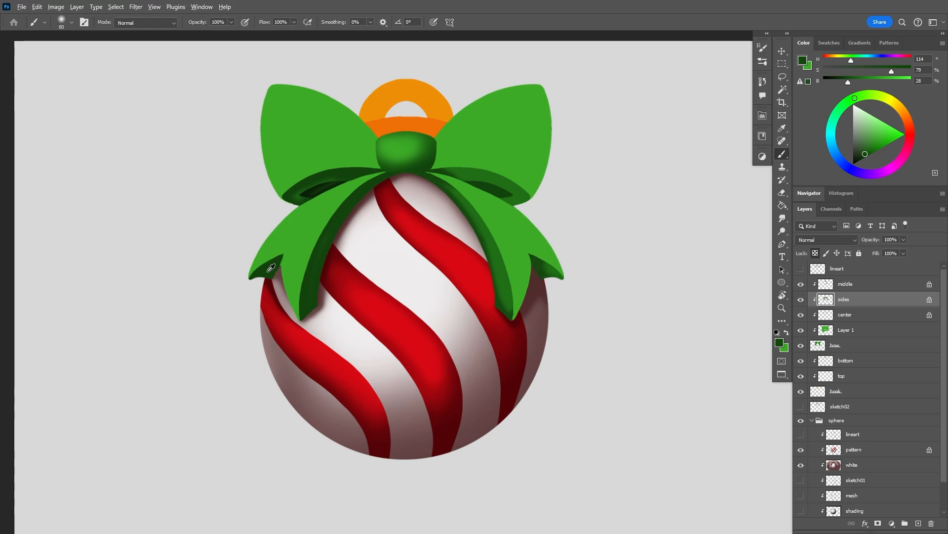
# Blend the shading along the right ribbon tail's inner fold with sampled greens, reducing the brush to 15 for fine touch-ups
pyautogui.keyDown('alt'); pyautogui.click(500, 253); pyautogui.keyUp('alt')
pyautogui.moveTo(473, 199); pyautogui.dragTo(510, 299)
pyautogui.keyDown('alt'); pyautogui.click(438, 177); pyautogui.keyUp('alt')
pyautogui.moveTo(458, 186)
pyautogui.mouseDown()
pyautogui.moveTo(491, 220)
pyautogui.moveTo(503, 274)
pyautogui.mouseUp()
pyautogui.keyDown('alt'); pyautogui.click(500, 282); pyautogui.keyUp('alt')
pyautogui.press('[')
pyautogui.press('[')
pyautogui.press('[')
pyautogui.press('[')
pyautogui.press('[')
pyautogui.press('[')
pyautogui.press('[')
pyautogui.press('[')
pyautogui.press('[')
pyautogui.press('[')
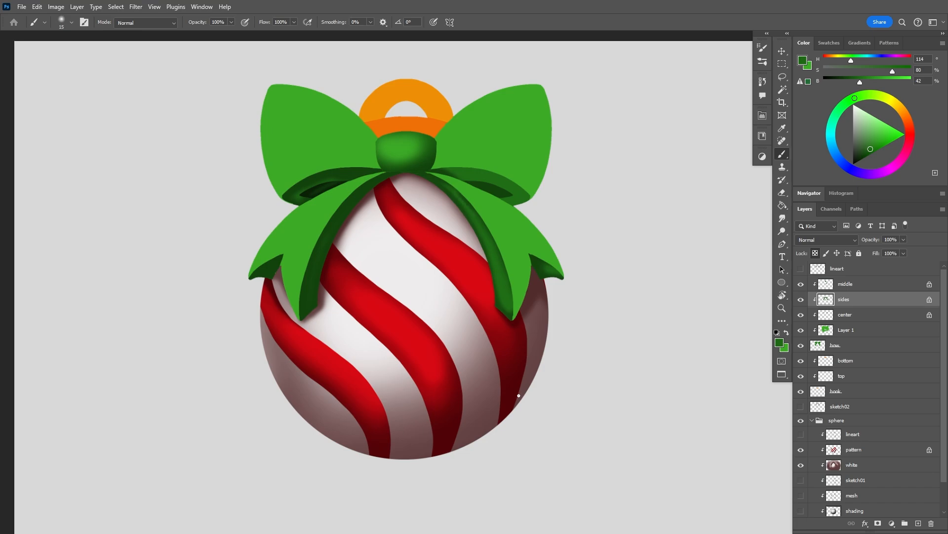
# Shade the rim along the underside of the right bow loop with sampled dark greens and a brush size of 90
pyautogui.keyDown('alt'); pyautogui.click(450, 179); pyautogui.keyUp('alt')
pyautogui.press(']')
pyautogui.press(']')
pyautogui.press(']')
pyautogui.press(']')
pyautogui.press(']')
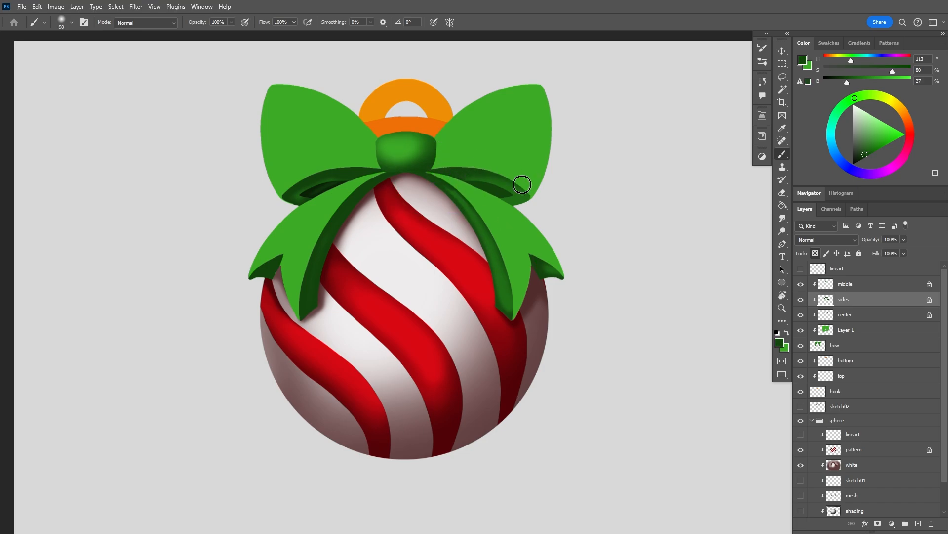
pyautogui.keyDown('alt'); pyautogui.click(536, 197); pyautogui.keyUp('alt')
pyautogui.keyDown('alt'); pyautogui.click(498, 195); pyautogui.keyUp('alt')
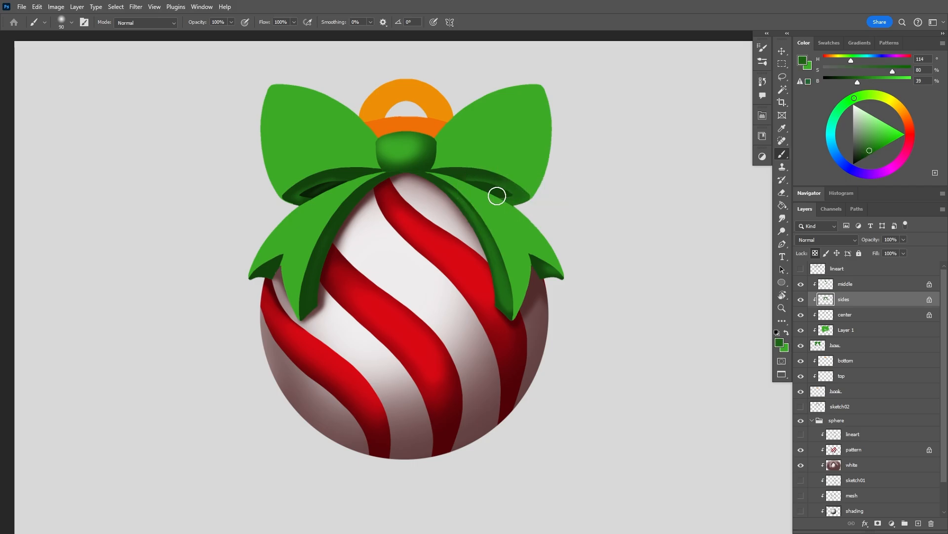
# On Layer 1, shade the bow loops near the knot and the upper ribbon tails with a medium green at 54% brightness
pyautogui.moveTo(393, 147)
pyautogui.mouseDown()
pyautogui.moveTo(415, 173)
pyautogui.moveTo(477, 167)
pyautogui.moveTo(444, 179)
pyautogui.mouseUp()
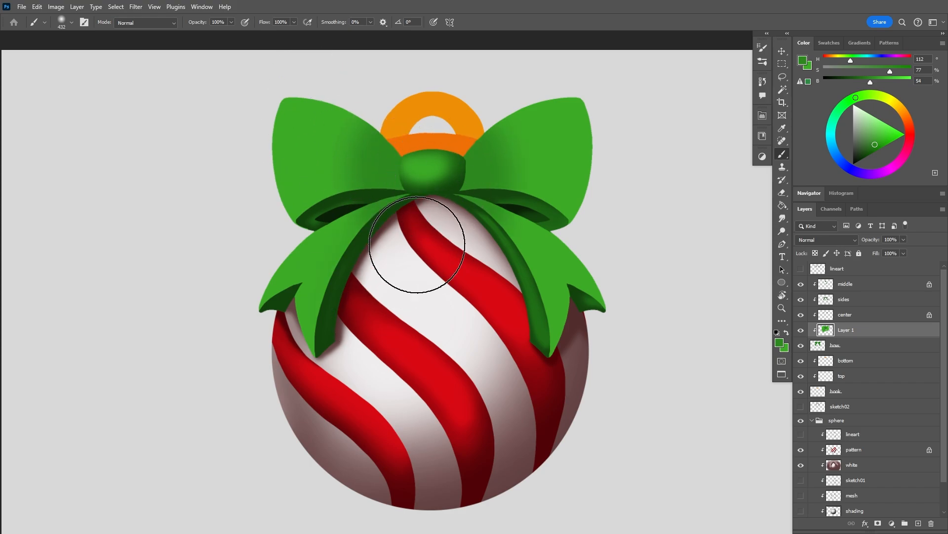
pyautogui.press('[')
pyautogui.press('[')
pyautogui.press('[')
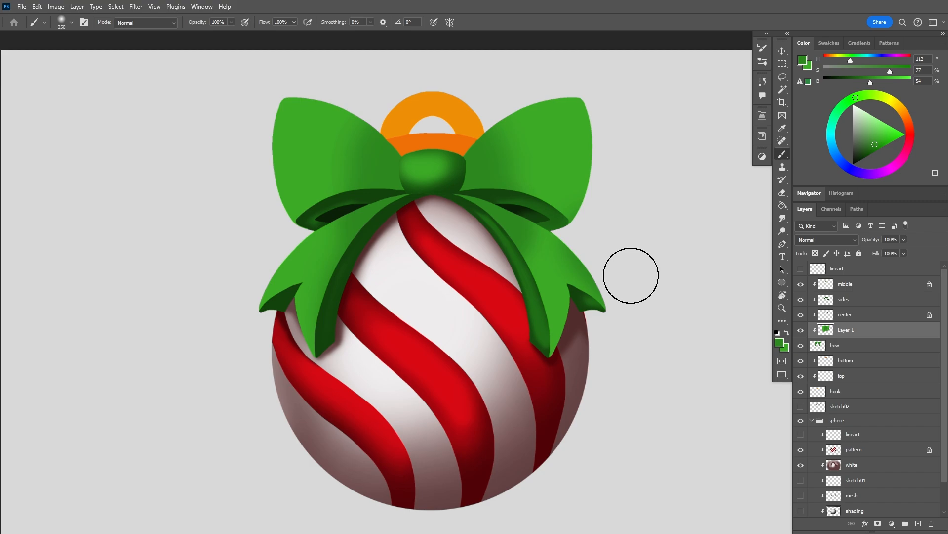
pyautogui.press('[')
pyautogui.press('[')
pyautogui.press('[')
# Paint vertical highlights across both bow loops with a bright green of hue 101, saturation 82 and brightness 84
pyautogui.keyDown('alt'); pyautogui.click(576, 143); pyautogui.keyUp('alt')
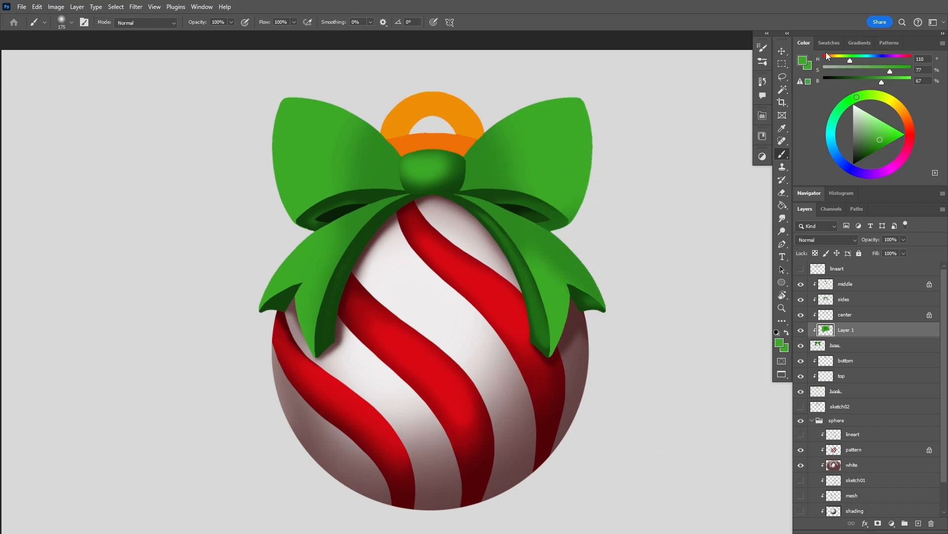
pyautogui.click(829, 43)
pyautogui.click(804, 43)
pyautogui.moveTo(882, 86); pyautogui.dragTo(897, 81)
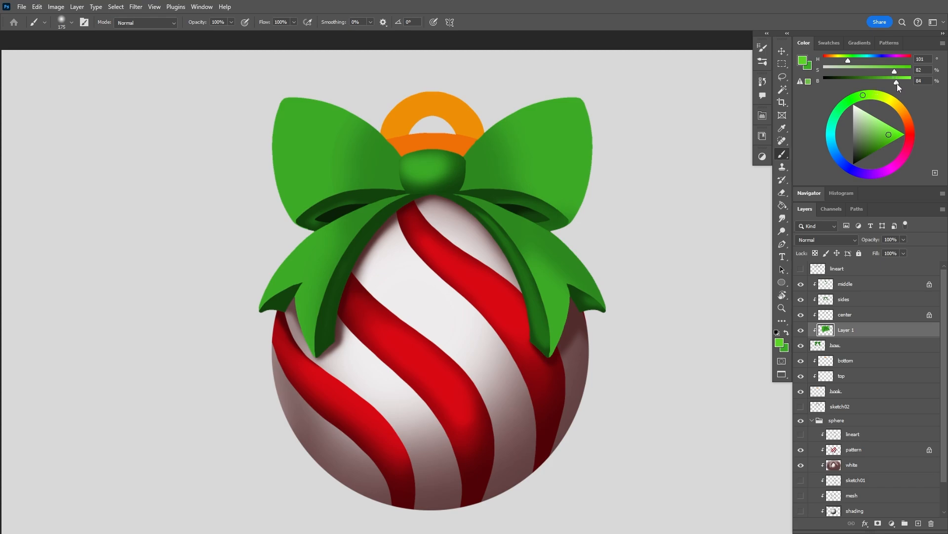
pyautogui.moveTo(303, 95); pyautogui.dragTo(316, 186)
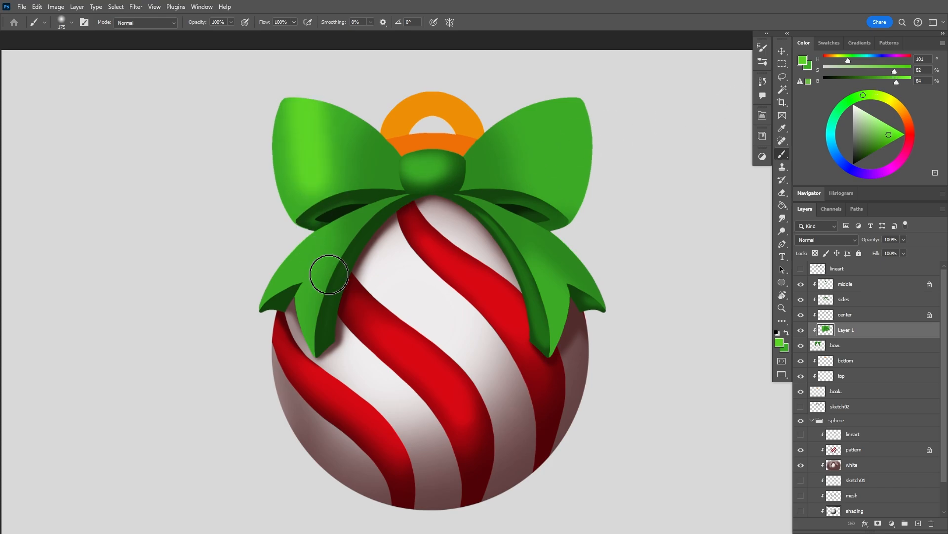
pyautogui.moveTo(571, 82); pyautogui.dragTo(563, 203)
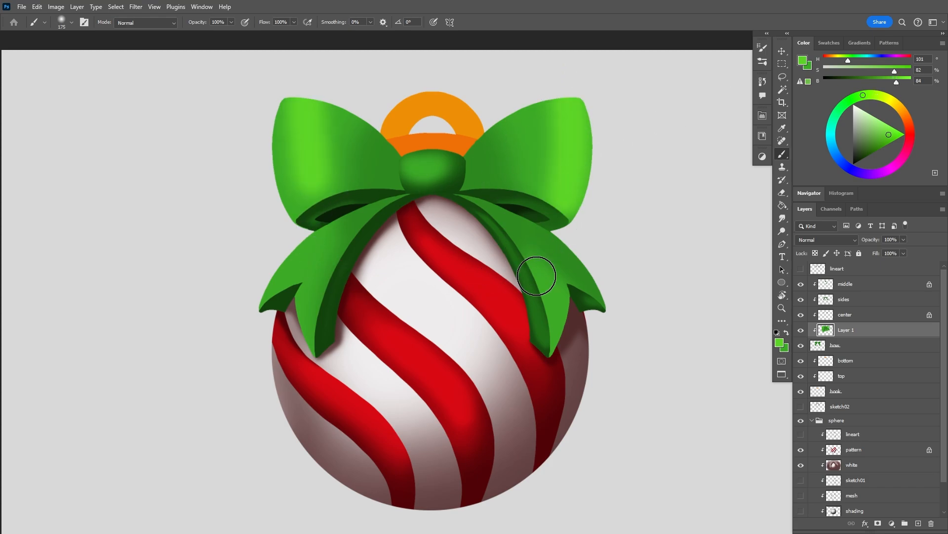
pyautogui.hotkey('ctrl', 'z')
pyautogui.moveTo(540, 95)
pyautogui.mouseDown()
pyautogui.moveTo(552, 158)
pyautogui.moveTo(523, 218)
pyautogui.mouseUp()
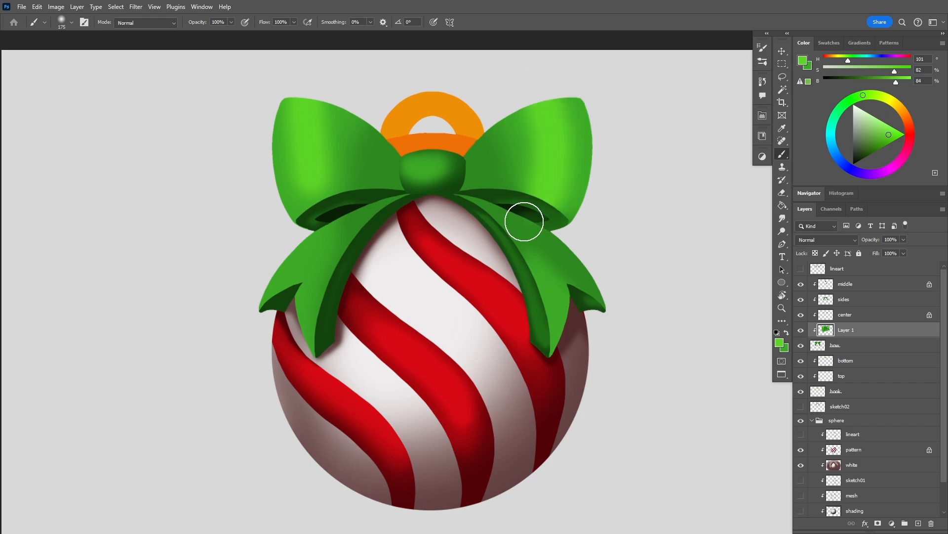
# Highlight both ribbon tails with the same bright green, enlarging the brush to 400
pyautogui.moveTo(315, 88)
pyautogui.mouseDown()
pyautogui.moveTo(313, 166)
pyautogui.moveTo(330, 203)
pyautogui.mouseUp()
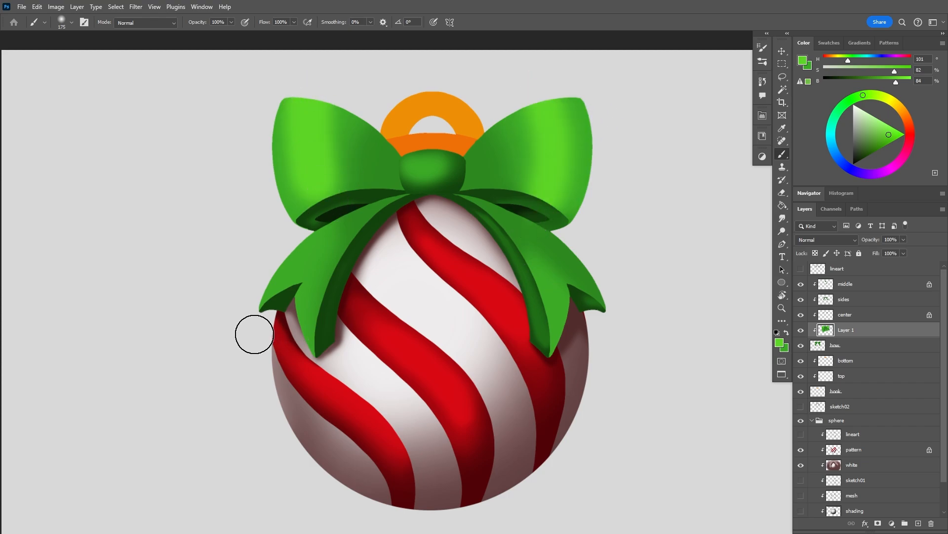
pyautogui.moveTo(254, 332); pyautogui.dragTo(317, 253)
pyautogui.press(']')
pyautogui.press(']')
pyautogui.press(']')
pyautogui.press(']')
pyautogui.moveTo(623, 328)
pyautogui.mouseDown()
pyautogui.moveTo(570, 333)
pyautogui.moveTo(528, 322)
pyautogui.moveTo(569, 341)
pyautogui.moveTo(500, 313)
pyautogui.mouseUp()
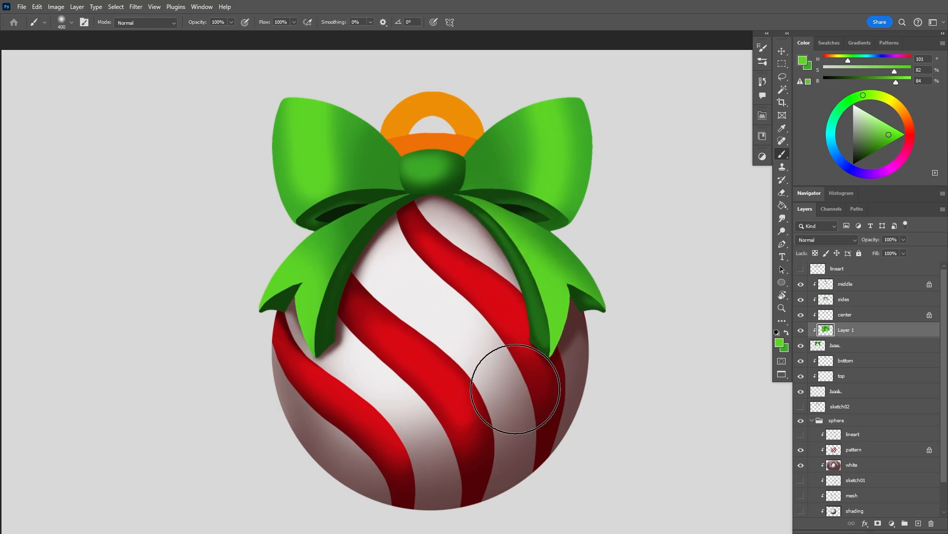
# Blend a sampled medium green at 54% brightness into the left ribbon tail with a brush size of 100
pyautogui.keyDown('alt'); pyautogui.click(376, 208); pyautogui.keyUp('alt')
pyautogui.press('[')
pyautogui.press('[')
pyautogui.press('[')
pyautogui.press('[')
pyautogui.press('[')
pyautogui.press('[')
pyautogui.press('[')
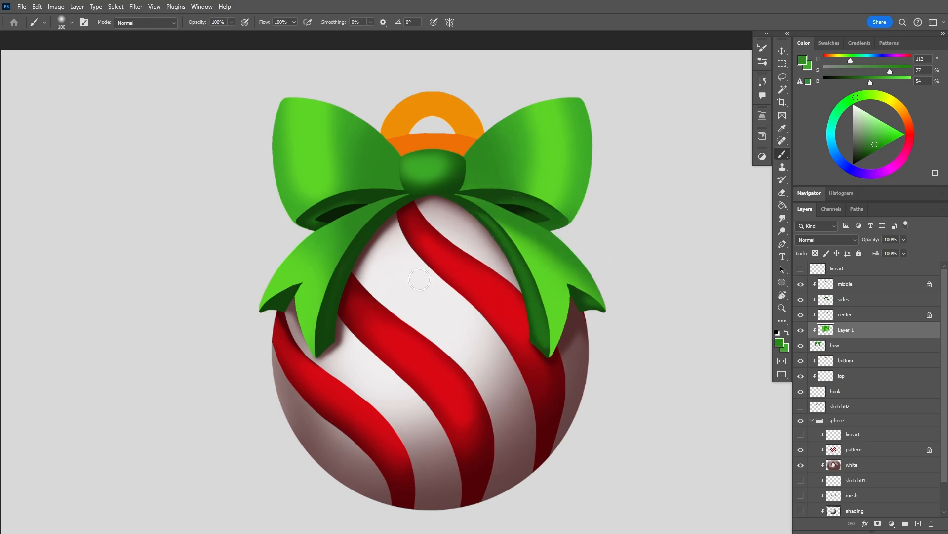
pyautogui.moveTo(316, 340); pyautogui.dragTo(310, 304)
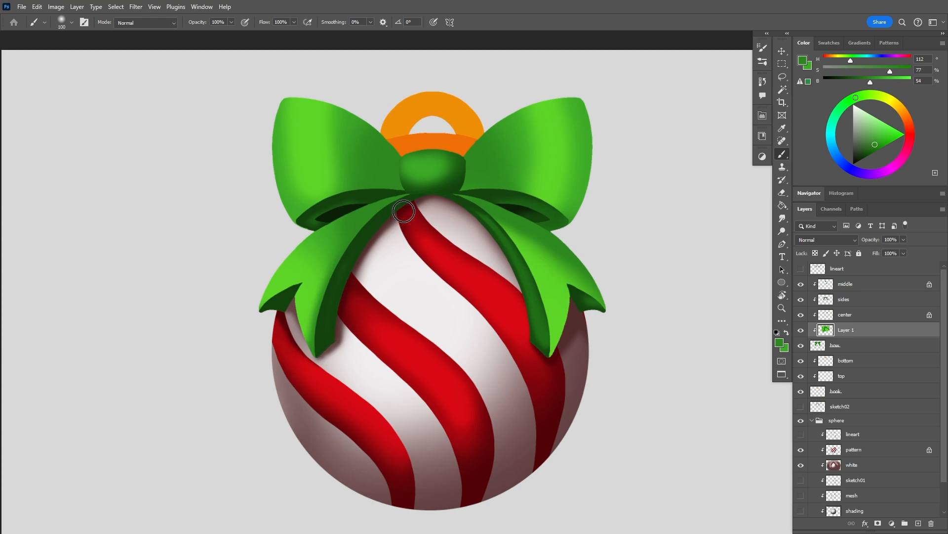
# Darken both bow loops beside the knot with a sampled dark green at 26% brightness, enlarging the brush up to 400
pyautogui.keyDown('alt'); pyautogui.click(412, 190); pyautogui.keyUp('alt')
pyautogui.press(']')
pyautogui.press(']')
pyautogui.press(']')
pyautogui.moveTo(413, 169); pyautogui.dragTo(401, 163)
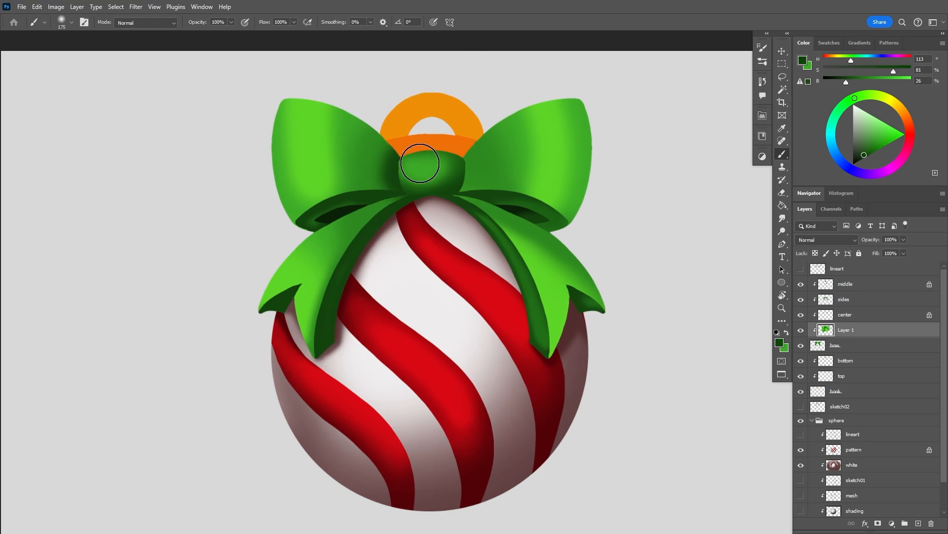
pyautogui.press(']')
pyautogui.press(']')
pyautogui.press(']')
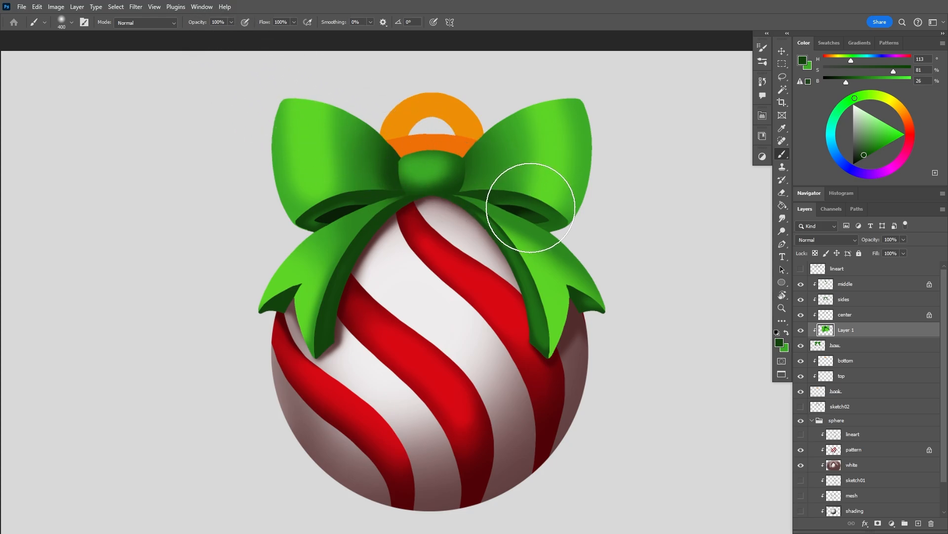
# Lock the transparent pixels of the bottom layer and choose the dark red-brown swatch from the Xmas Present group
pyautogui.press('v')
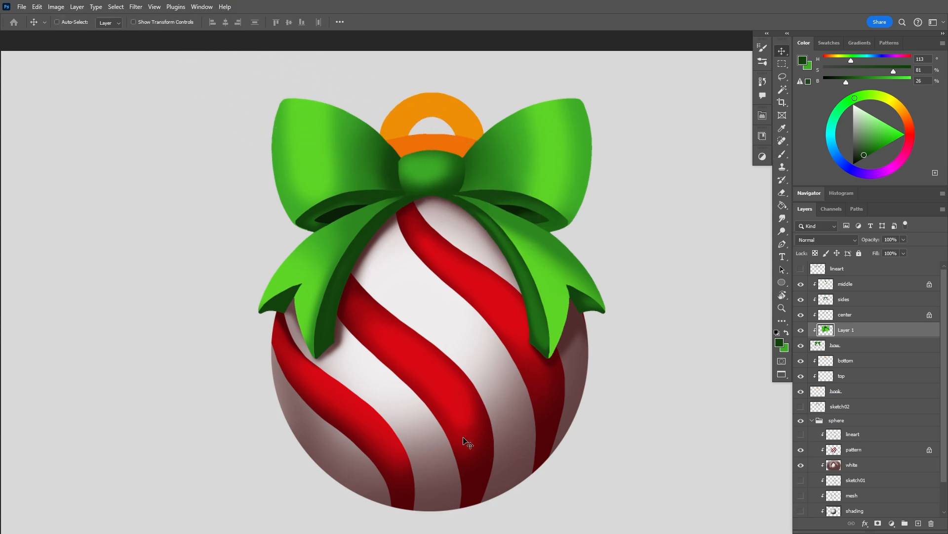
pyautogui.press('z')
pyautogui.keyDown('alt'); pyautogui.click(566, 297); pyautogui.keyUp('alt')
pyautogui.click(842, 396)
pyautogui.click(846, 375)
pyautogui.click(846, 360)
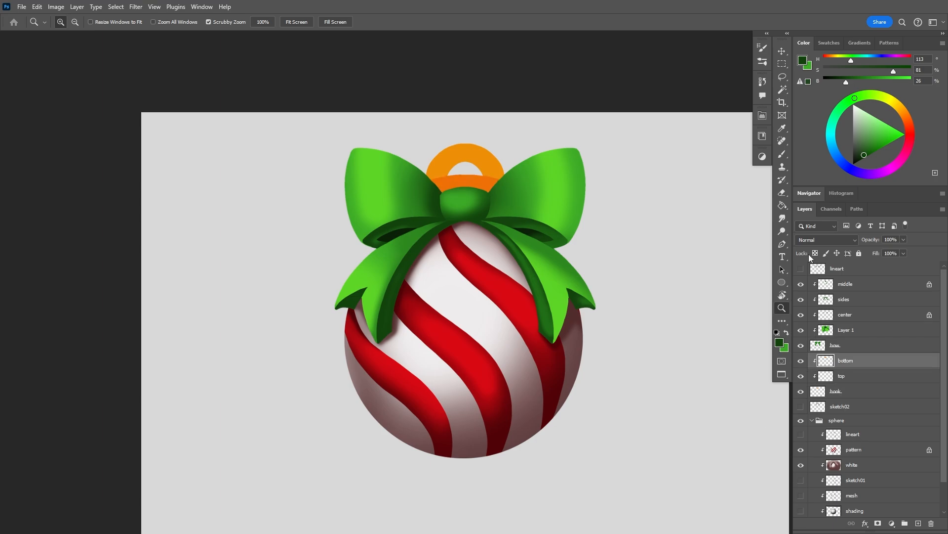
pyautogui.click(829, 43)
pyautogui.click(874, 133)
# Shade the orange hook base around the knot with the dark red-brown and blend it with sampled orange, reducing the brush to 90
pyautogui.press('b')
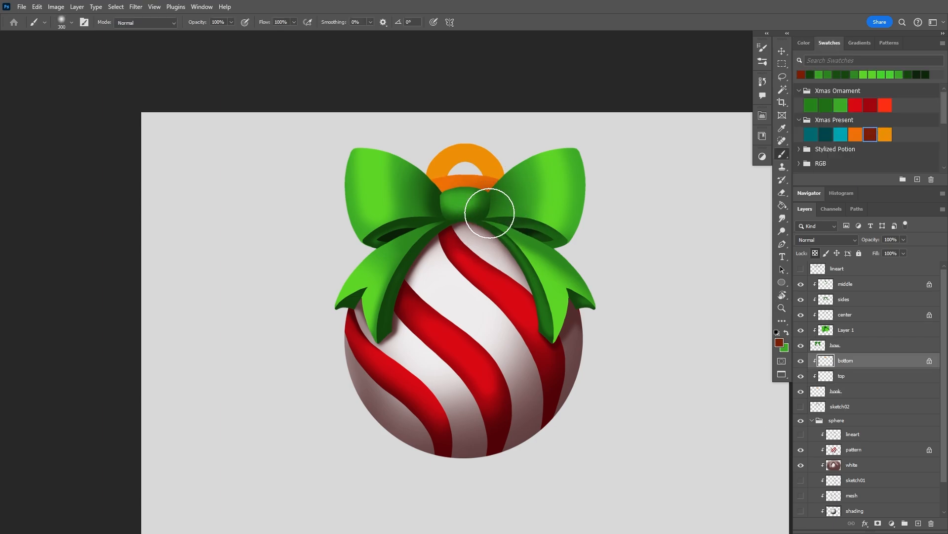
pyautogui.press('[')
pyautogui.press('[')
pyautogui.press('[')
pyautogui.press('[')
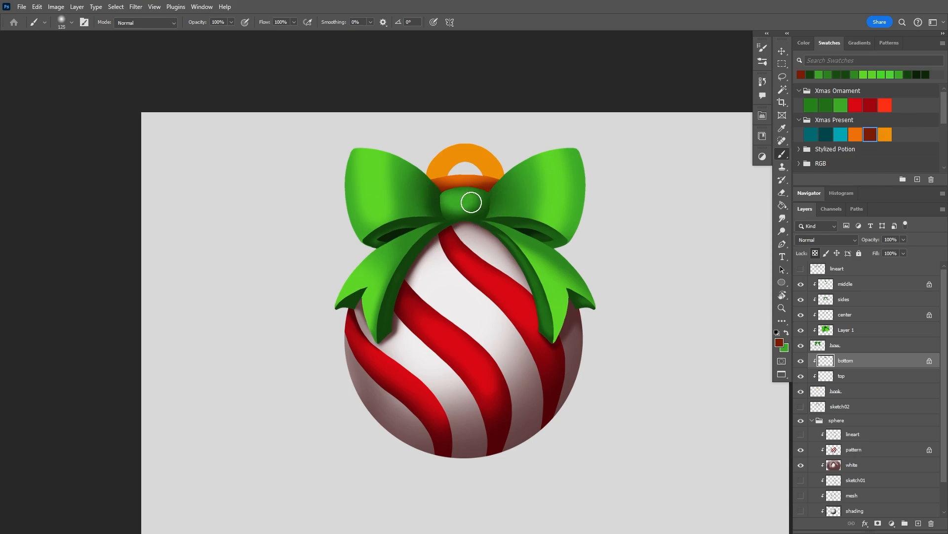
pyautogui.keyDown('alt'); pyautogui.click(486, 180); pyautogui.keyUp('alt')
# On the top layer, highlight the hook ring's outer edge with a yellow of hue 46, saturation 97 and brightness 94, brush size 175
pyautogui.click(846, 376)
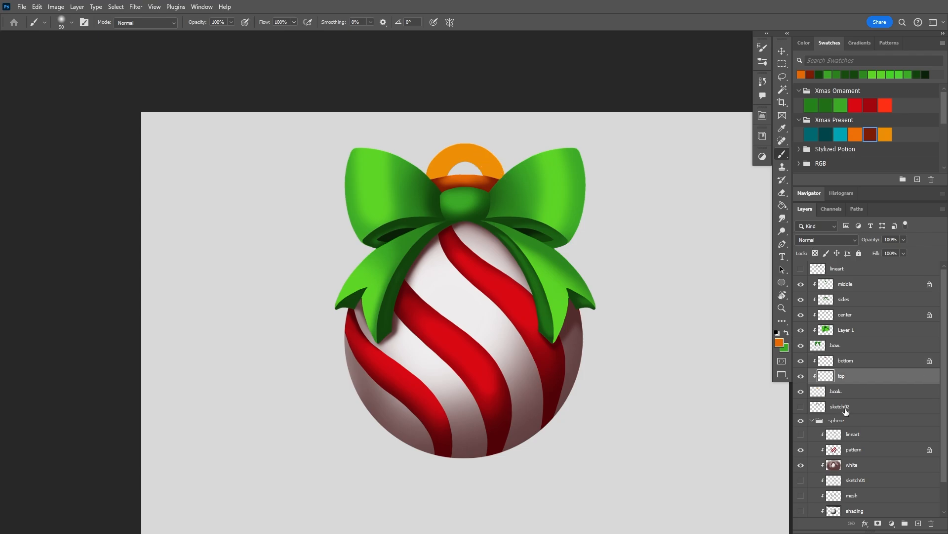
pyautogui.keyDown('alt'); pyautogui.click(461, 154); pyautogui.keyUp('alt')
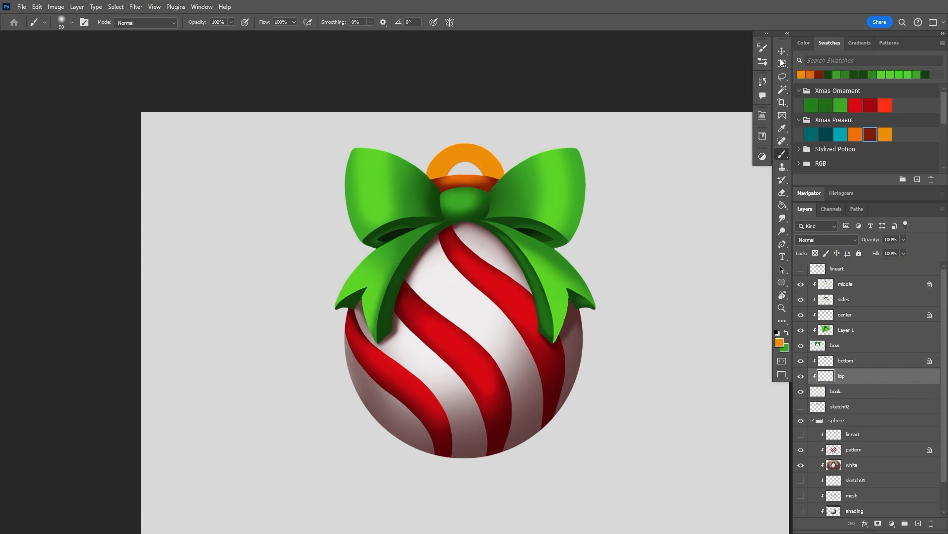
pyautogui.click(804, 42)
pyautogui.moveTo(900, 111); pyautogui.dragTo(895, 117)
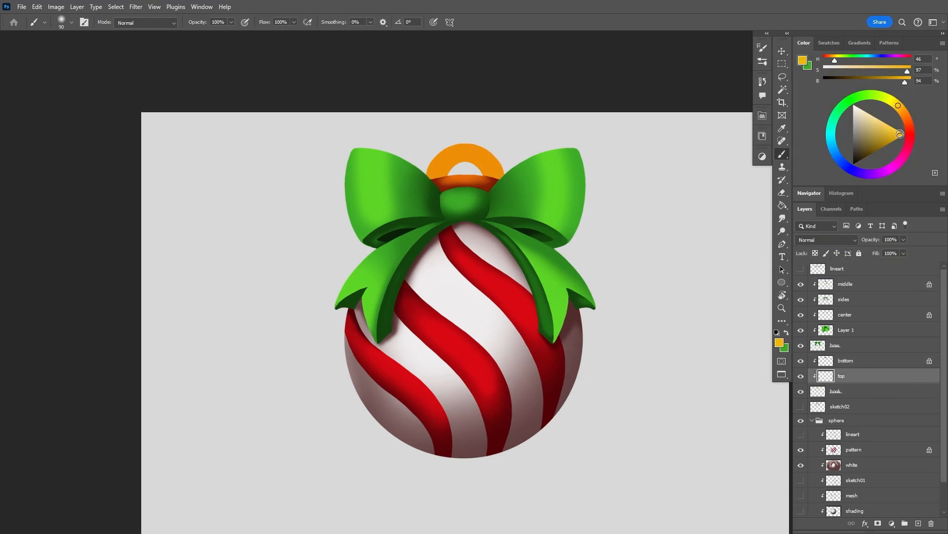
pyautogui.press(']')
pyautogui.press(']')
pyautogui.press(']')
pyautogui.press(']')
pyautogui.moveTo(482, 130)
pyautogui.mouseDown()
pyautogui.moveTo(417, 146)
pyautogui.moveTo(429, 150)
pyautogui.moveTo(457, 131)
pyautogui.moveTo(495, 135)
pyautogui.moveTo(436, 139)
pyautogui.mouseUp()
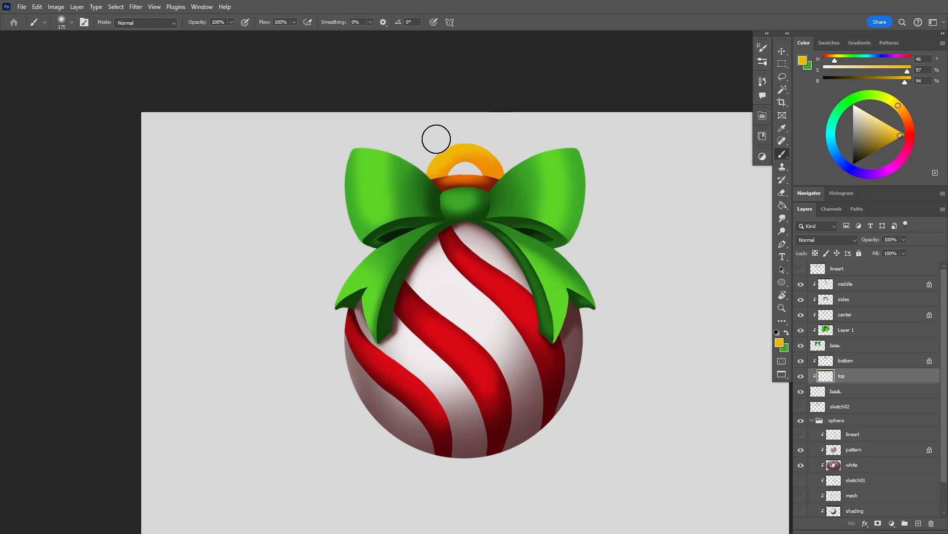
# Shade the hook ring's inner edge and ends with a sampled dark orange at 64% brightness, using brush sizes of 100 and 260
pyautogui.keyDown('alt'); pyautogui.click(462, 182); pyautogui.keyUp('alt')
pyautogui.keyDown('alt'); pyautogui.click(457, 184); pyautogui.keyUp('alt')
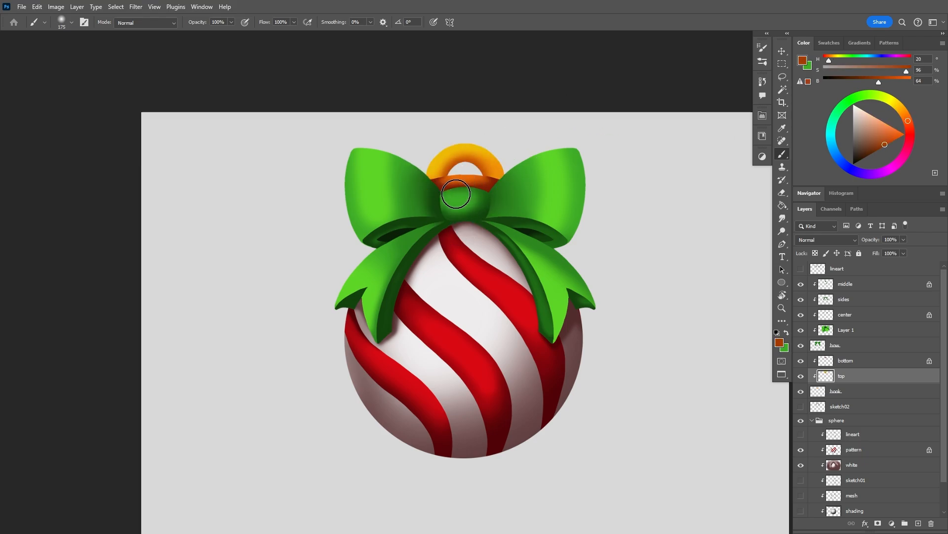
pyautogui.press('[')
pyautogui.press('[')
pyautogui.press('[')
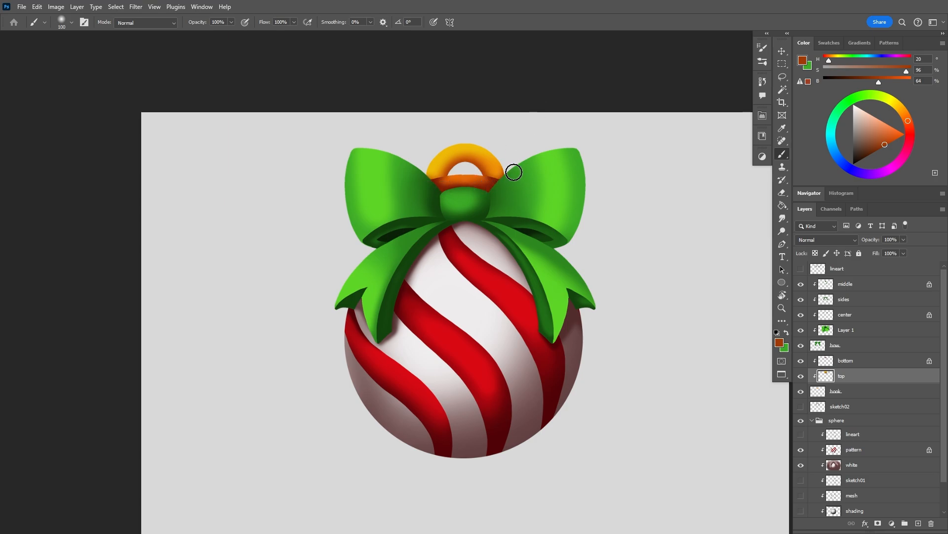
pyautogui.press(']')
pyautogui.press(']')
pyautogui.press(']')
pyautogui.press(']')
pyautogui.press(']')
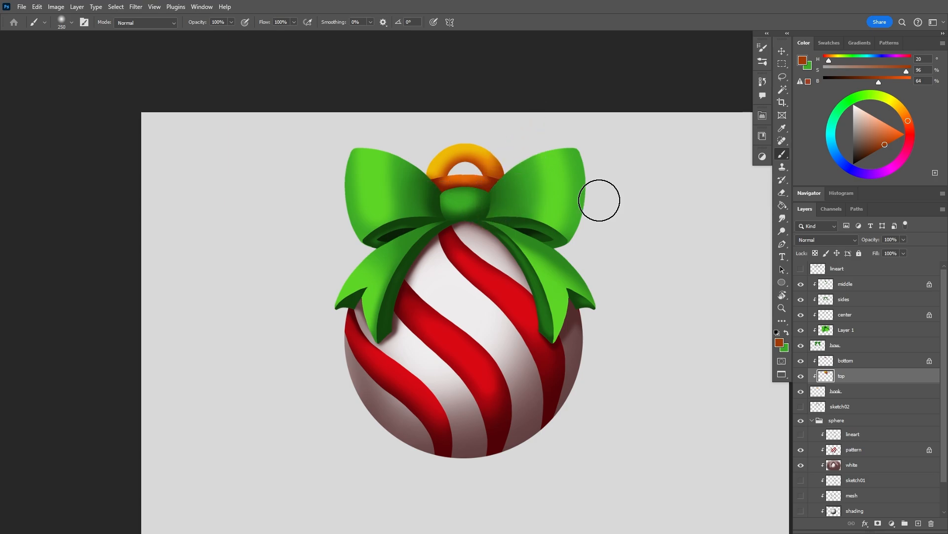
pyautogui.moveTo(414, 196); pyautogui.dragTo(443, 199)
# Toggle Layer 1's visibility to check its bow shading, and rename the layer as main
pyautogui.press('z')
pyautogui.moveTo(602, 274); pyautogui.dragTo(570, 262)
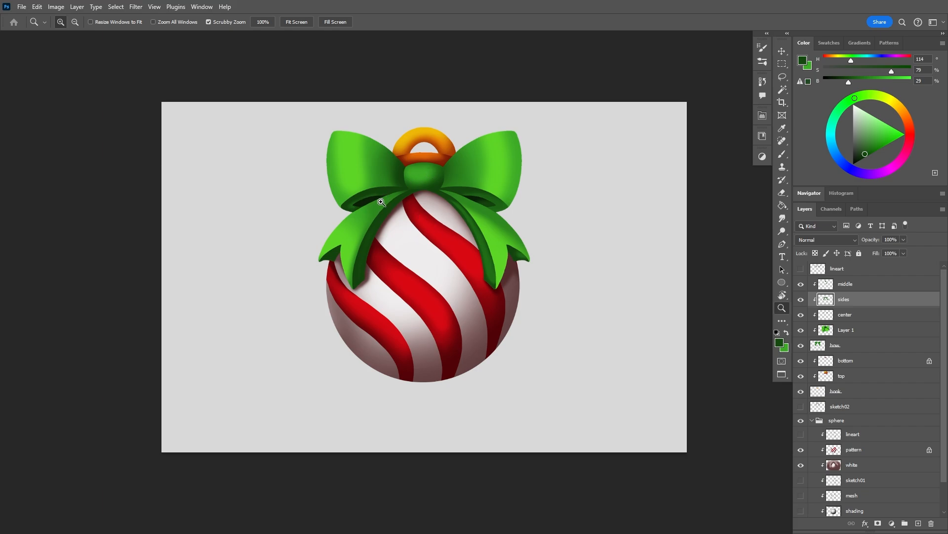
pyautogui.moveTo(443, 276); pyautogui.dragTo(532, 282)
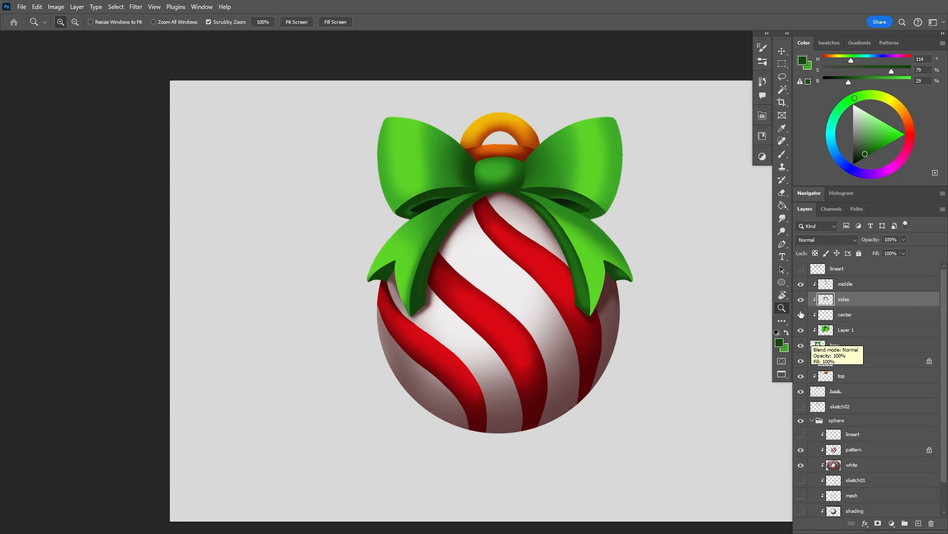
pyautogui.click(819, 336)
pyautogui.click(801, 331)
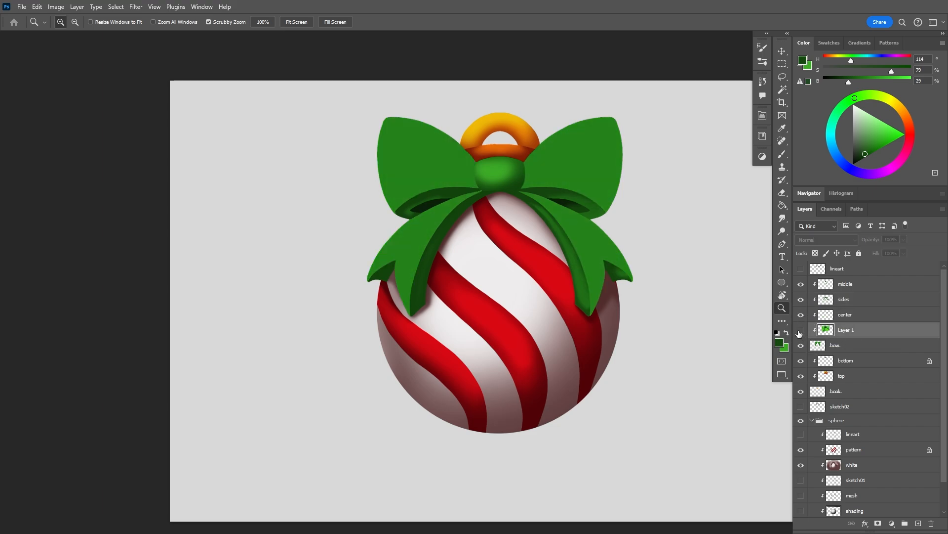
pyautogui.click(800, 331)
pyautogui.click(800, 331)
pyautogui.click(801, 330)
pyautogui.click(850, 329)
pyautogui.write('main')
pyautogui.press('Return')
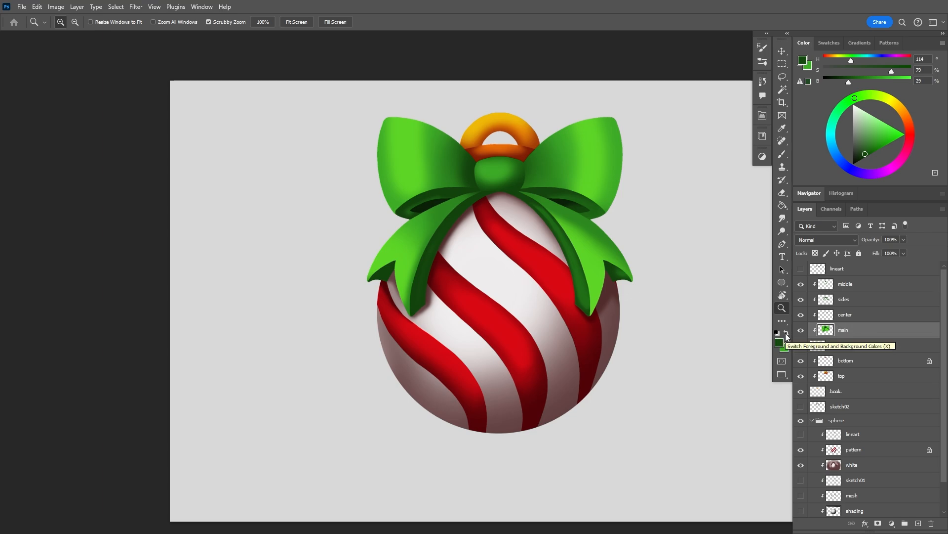
# Add a new layer above main and choose the Soft Round brush at 275 px
pyautogui.click(917, 523)
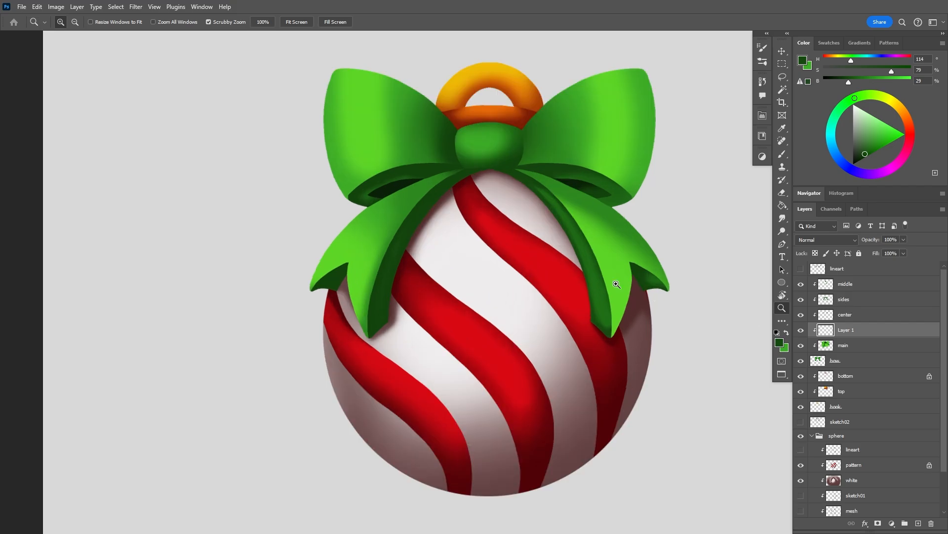
pyautogui.press('b')
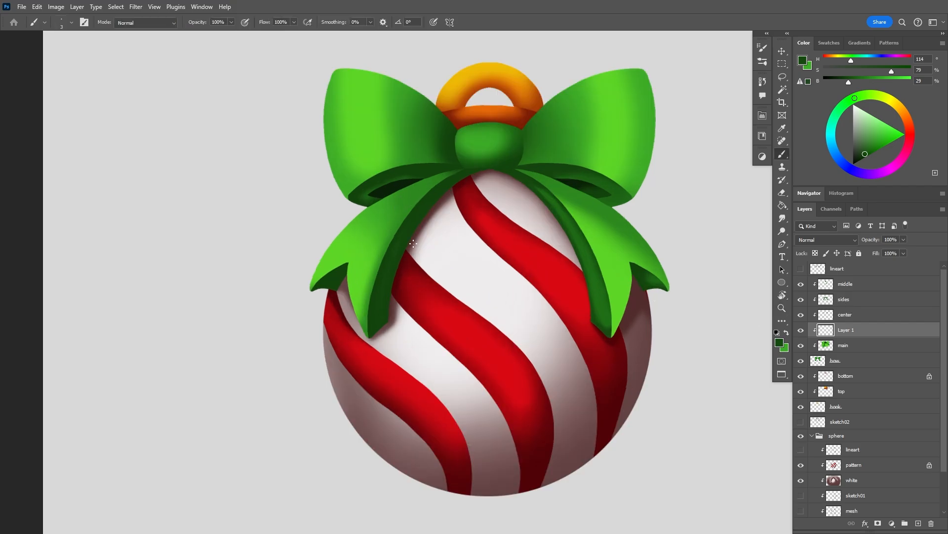
pyautogui.rightClick(444, 248)
pyautogui.click(606, 377)
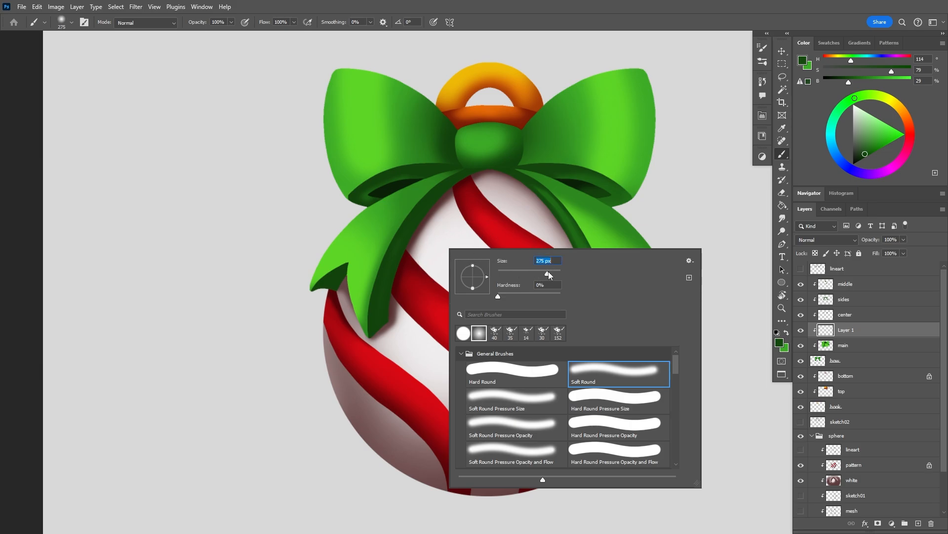
pyautogui.press('Return')
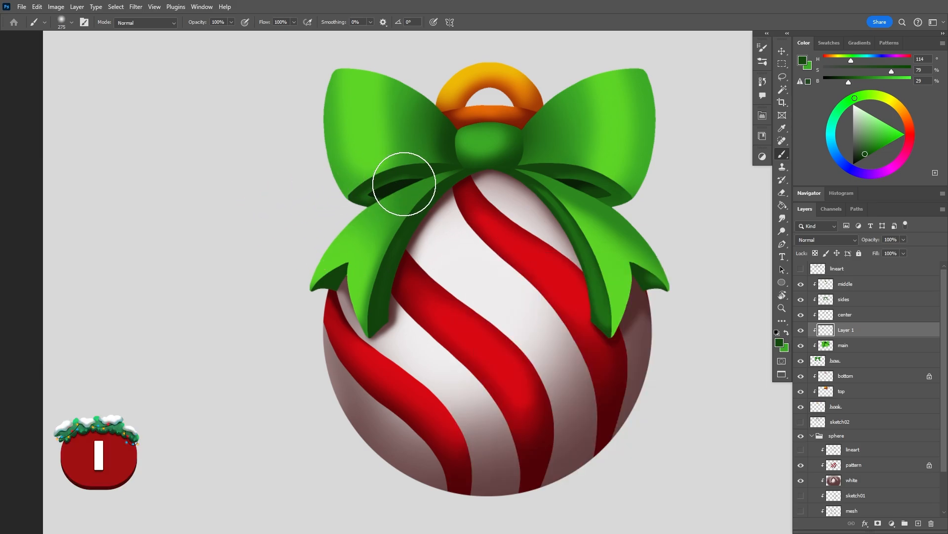
# Try a stroke of sampled very dark green with an 18 px brush on the left ribbon tail, undo it and set the brush to 133 px
pyautogui.press('i')
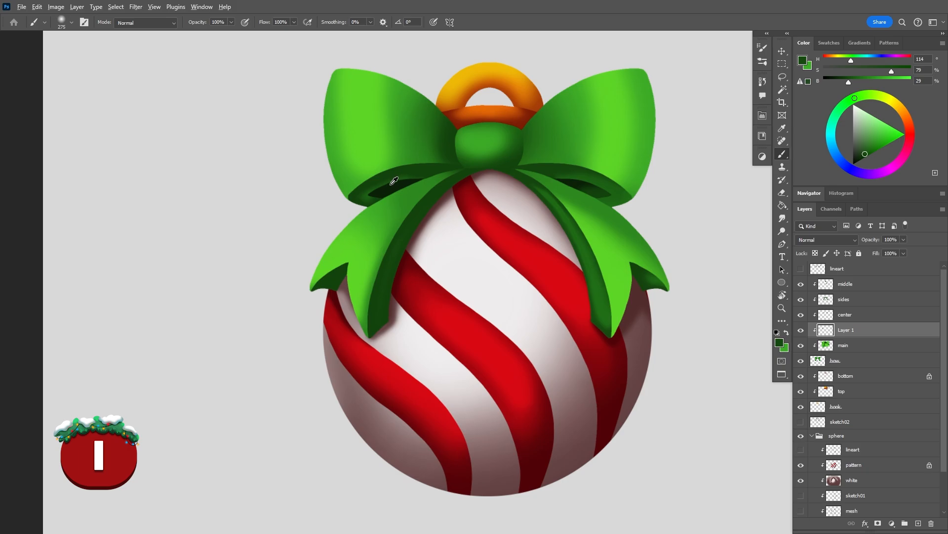
pyautogui.click(394, 181)
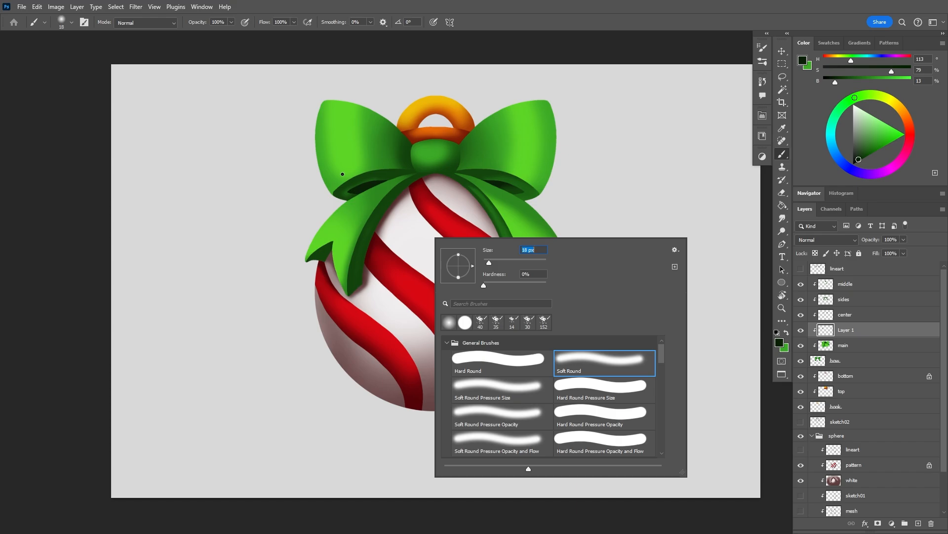
pyautogui.click(363, 83)
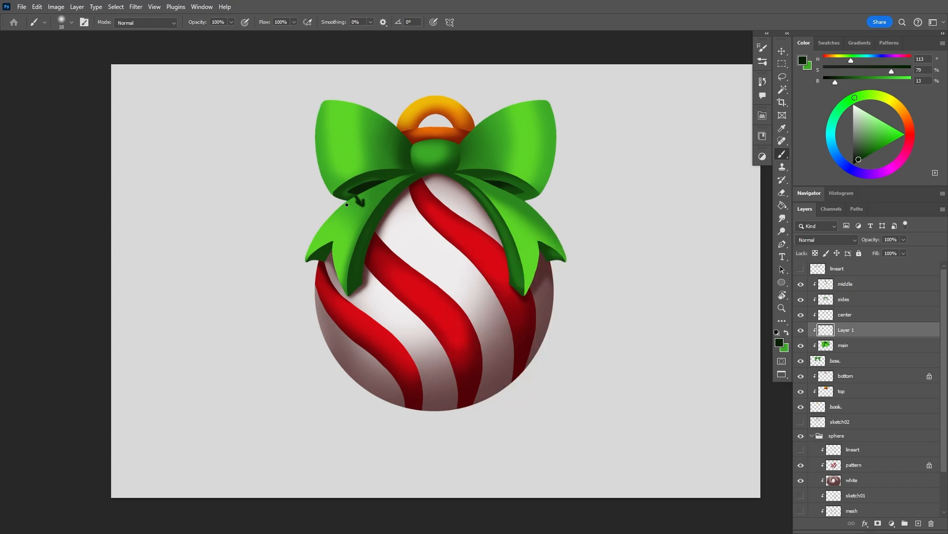
pyautogui.hotkey('ctrl', 'z')
pyautogui.rightClick(363, 206)
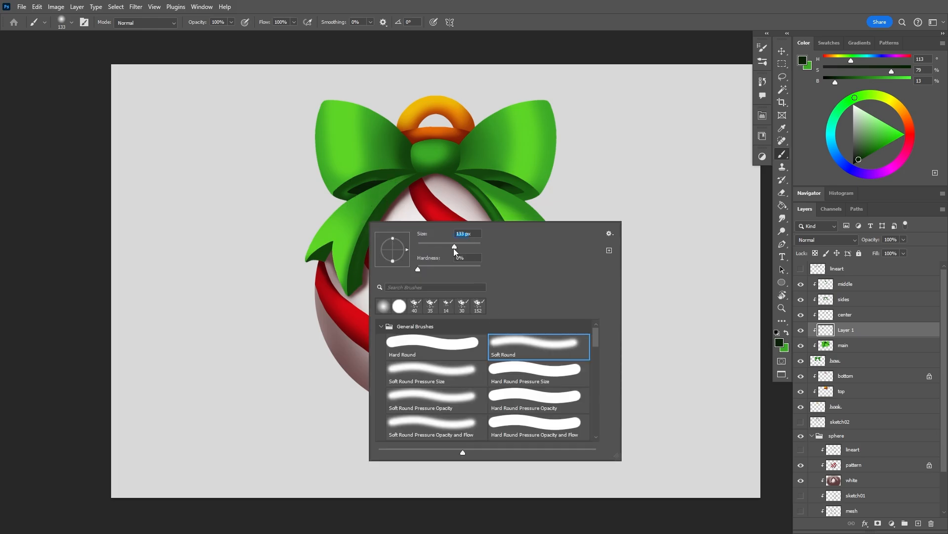
# Lasso the upper part of the left ribbon tail below the bow loop, subtracting the area that covers the loop
pyautogui.press('l')
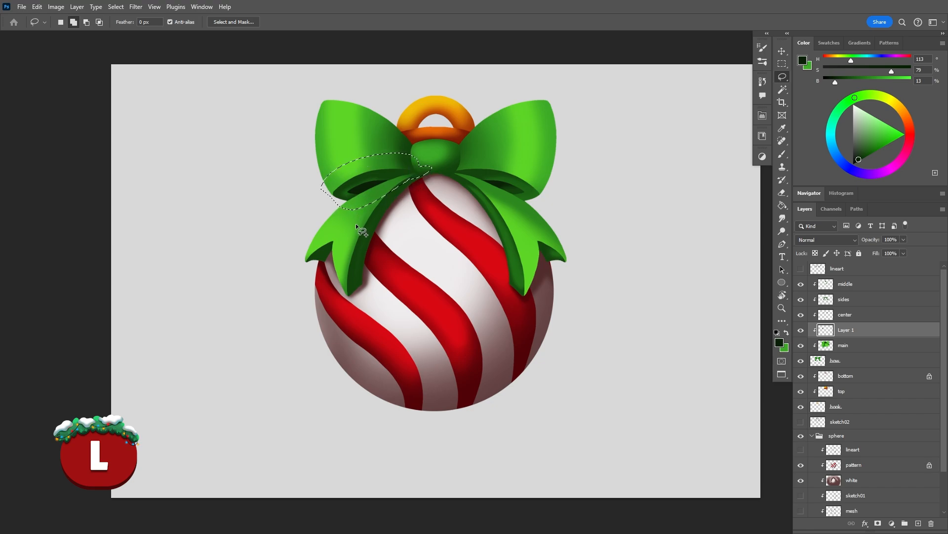
pyautogui.press('alt')
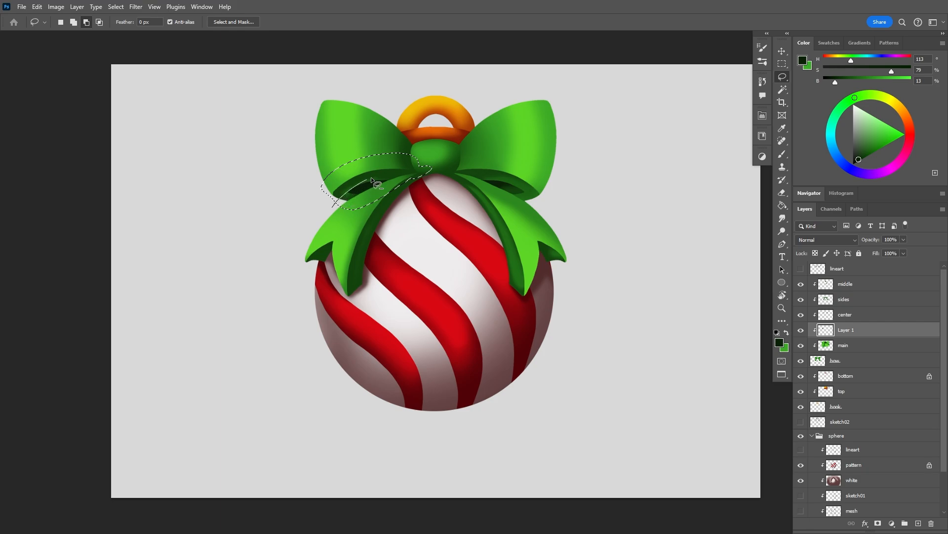
pyautogui.moveTo(435, 148); pyautogui.dragTo(434, 150)
pyautogui.press('shift')
pyautogui.press('z')
pyautogui.moveTo(388, 197)
pyautogui.mouseDown()
pyautogui.moveTo(402, 181)
pyautogui.moveTo(364, 180)
pyautogui.mouseUp()
# Paint the loop's cast shadow inside the selection with greens of hue 112, saturation 82 and brightness 41 and 30, brush size 125
pyautogui.press('b')
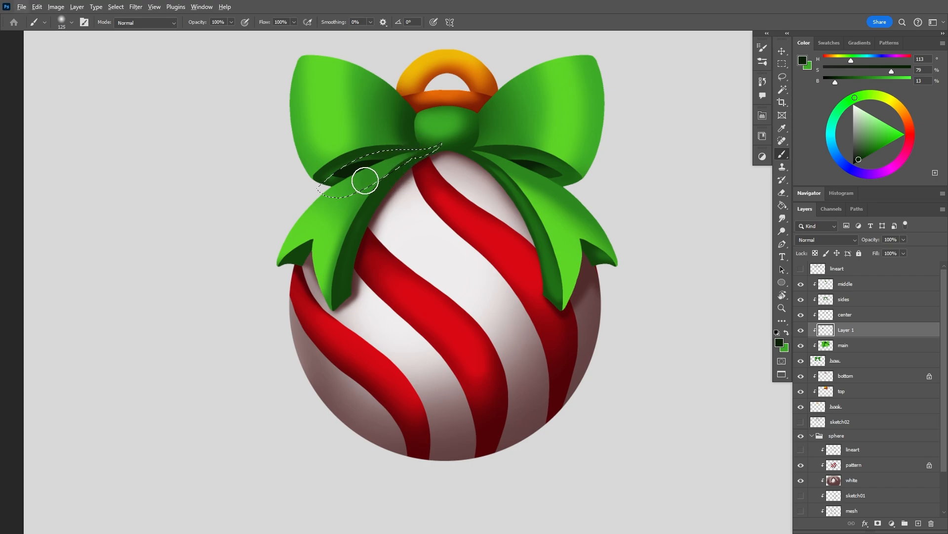
pyautogui.keyDown('alt'); pyautogui.click(372, 175); pyautogui.keyUp('alt')
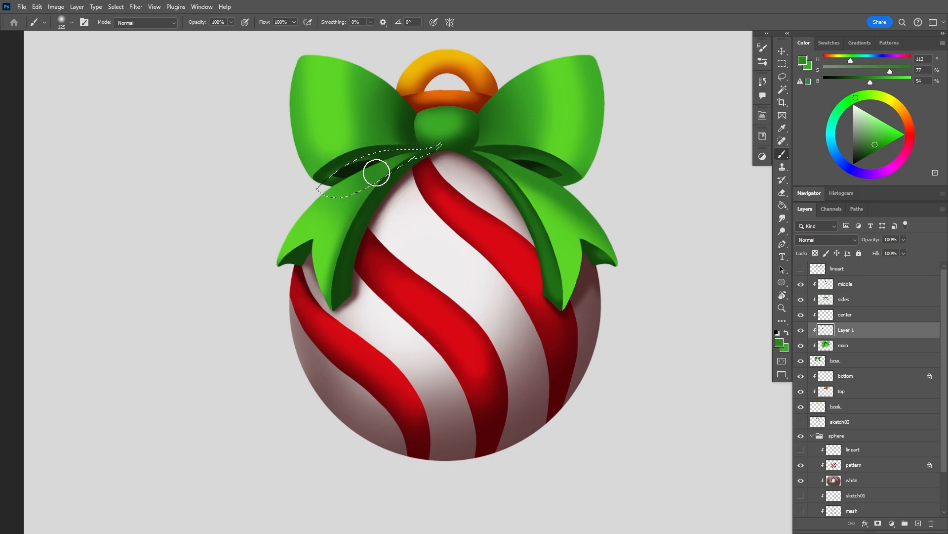
pyautogui.moveTo(863, 84)
pyautogui.mouseDown()
pyautogui.moveTo(894, 73)
pyautogui.moveTo(861, 84)
pyautogui.mouseUp()
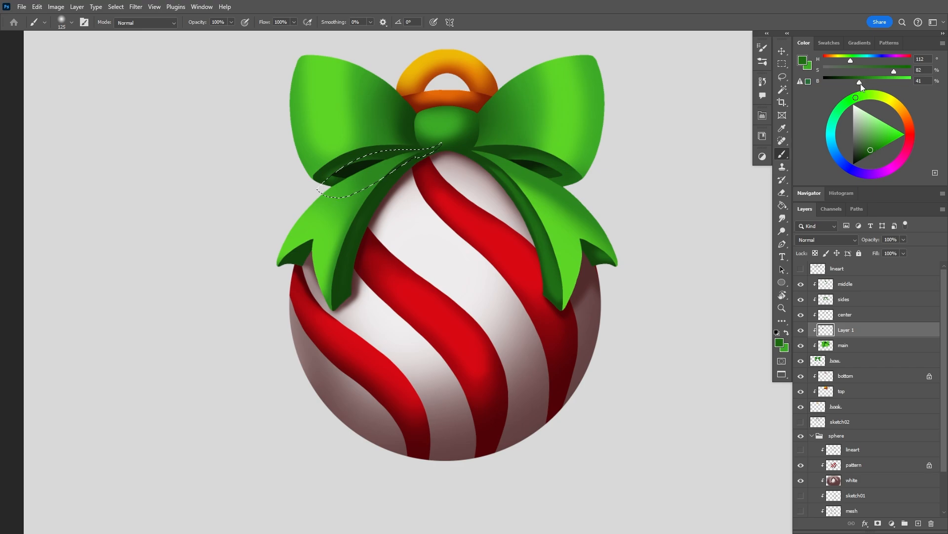
pyautogui.moveTo(343, 212)
pyautogui.mouseDown()
pyautogui.moveTo(424, 178)
pyautogui.moveTo(371, 172)
pyautogui.moveTo(478, 109)
pyautogui.moveTo(539, 132)
pyautogui.mouseUp()
pyautogui.keyDown('alt'); pyautogui.click(541, 136); pyautogui.keyUp('alt')
pyautogui.moveTo(405, 186)
pyautogui.mouseDown()
pyautogui.moveTo(432, 162)
pyautogui.moveTo(383, 186)
pyautogui.moveTo(439, 164)
pyautogui.mouseUp()
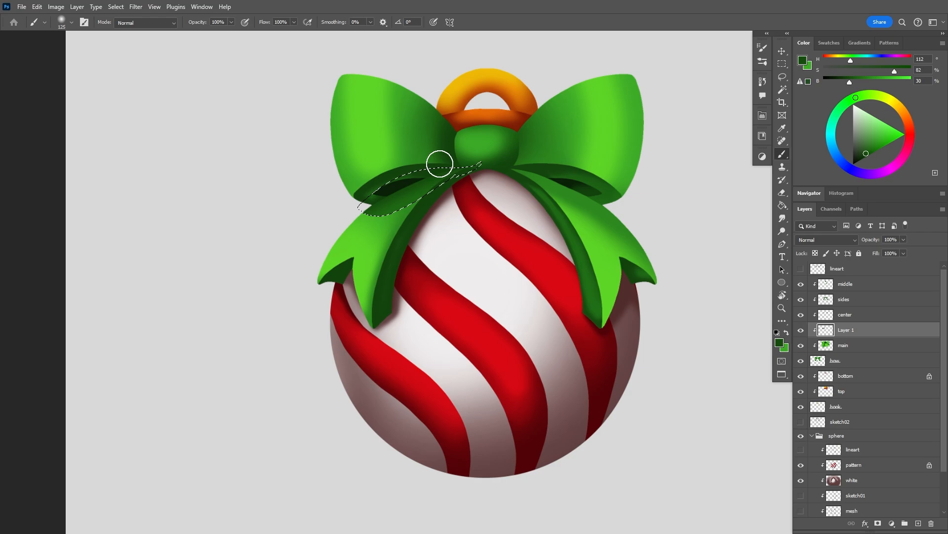
# Deepen the loop's cast shadow on the left ribbon tail with greens of brightness 23 and 18, and clear the selection
pyautogui.moveTo(849, 82); pyautogui.dragTo(844, 82)
pyautogui.moveTo(479, 165)
pyautogui.mouseDown()
pyautogui.moveTo(440, 168)
pyautogui.moveTo(470, 161)
pyautogui.mouseUp()
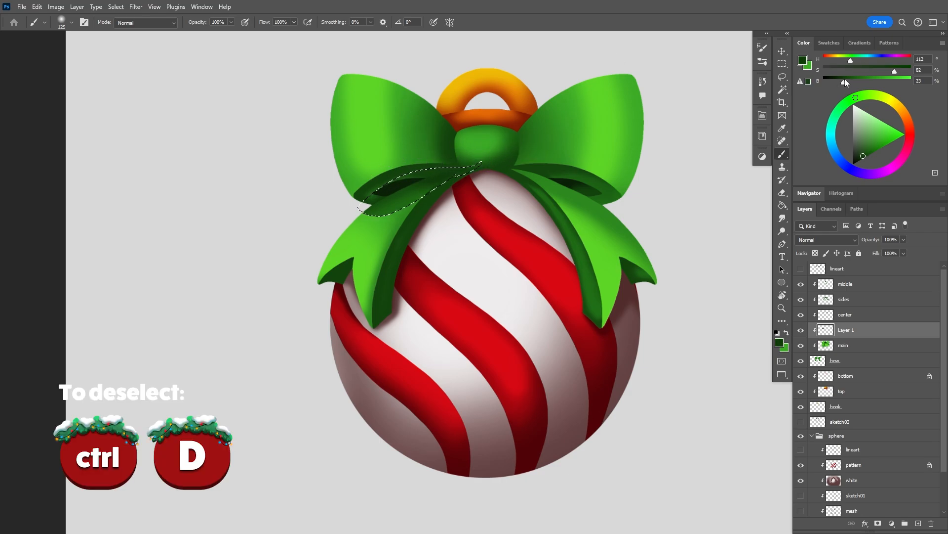
pyautogui.moveTo(845, 82); pyautogui.dragTo(839, 82)
pyautogui.hotkey('ctrl', 'd')
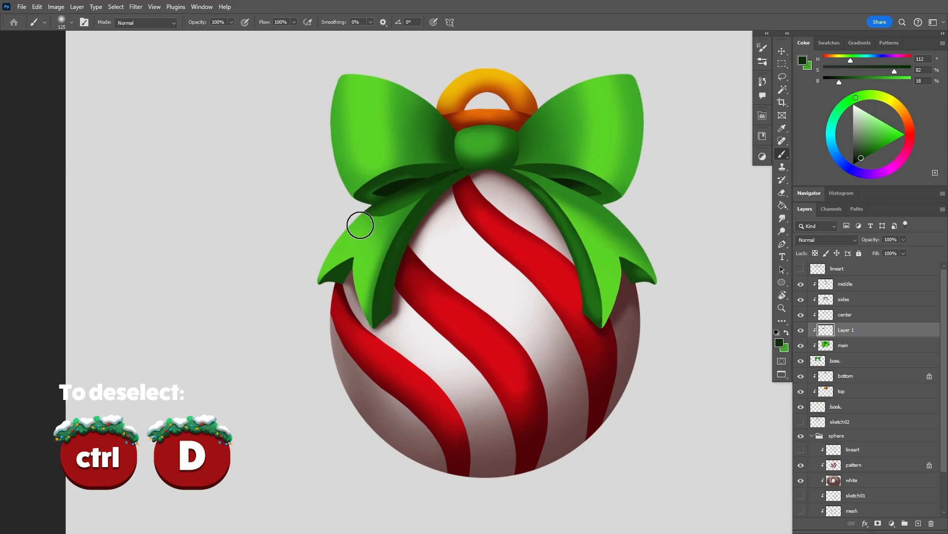
# Soften the painted cast shadow on Layer 1 with a Gaussian Blur of radius 5 pixels
pyautogui.press('v')
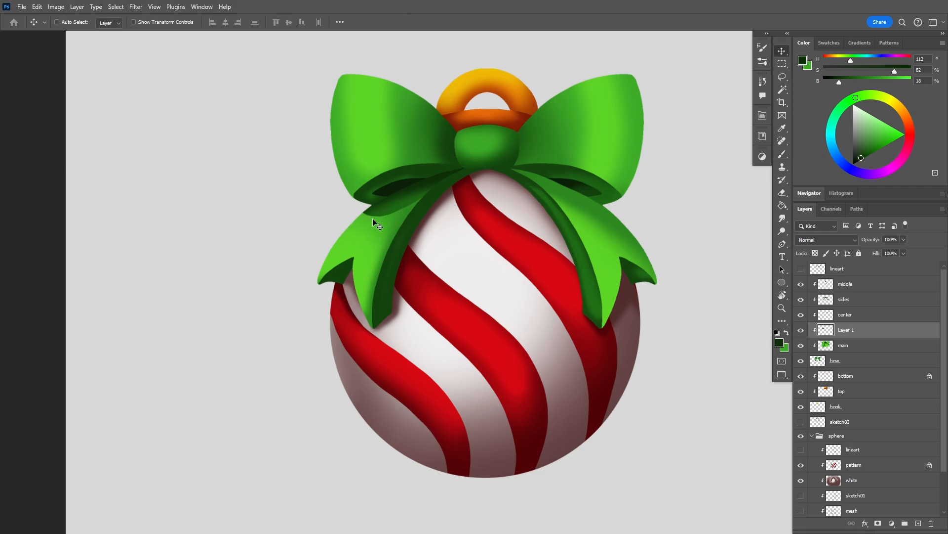
pyautogui.click(141, 8)
pyautogui.moveTo(155, 122)
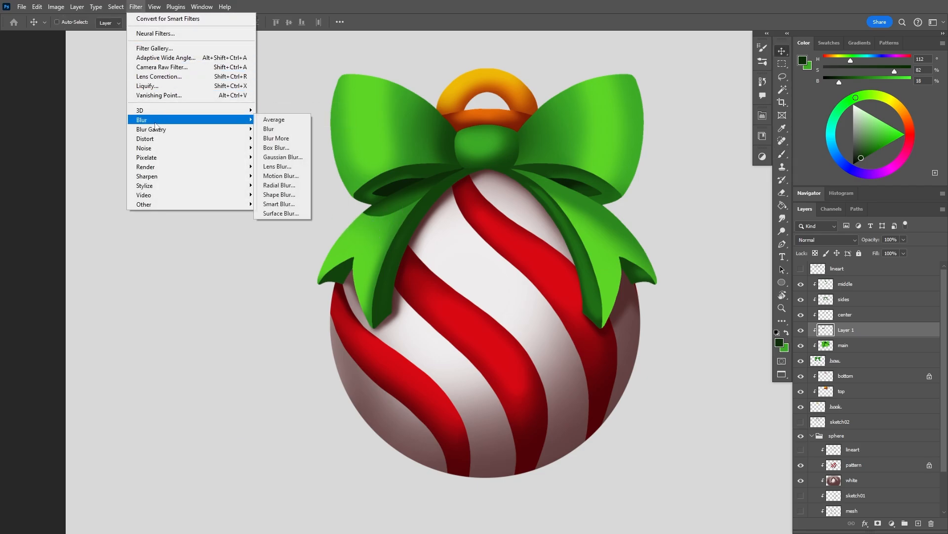
pyautogui.click(283, 157)
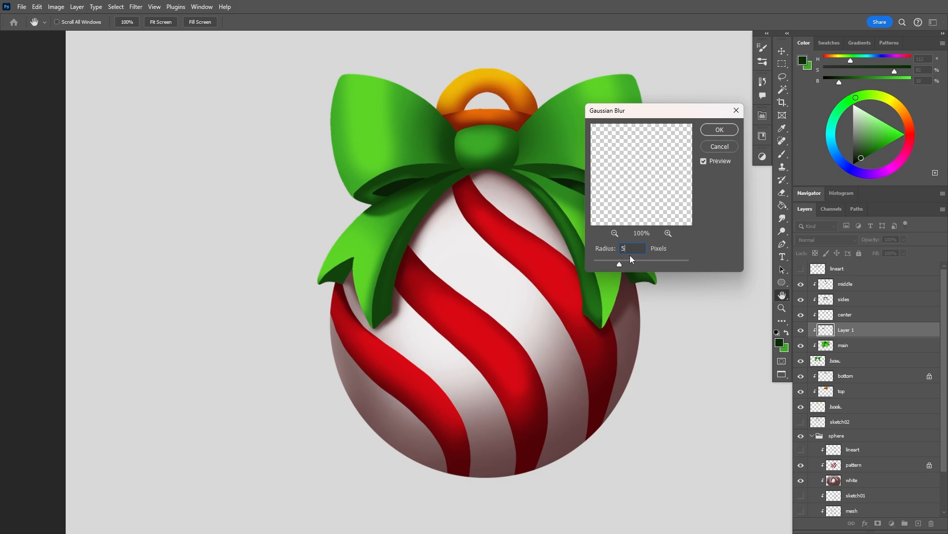
pyautogui.click(713, 133)
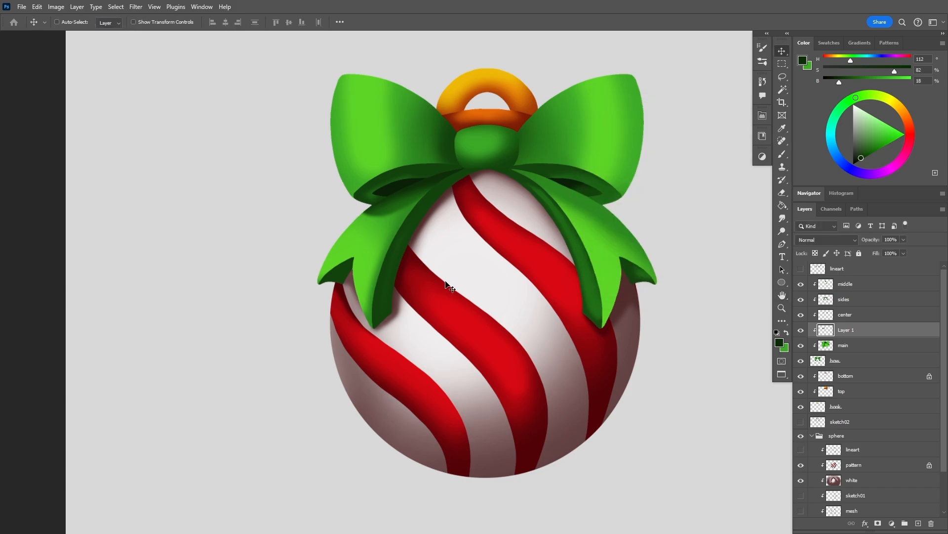
# Lasso the upper right ribbon tail, subtract the loop area, and paint the loop's cast shadow in dark green at brightness 18
pyautogui.moveTo(467, 171)
pyautogui.mouseDown()
pyautogui.moveTo(496, 204)
pyautogui.moveTo(452, 161)
pyautogui.moveTo(470, 184)
pyautogui.mouseUp()
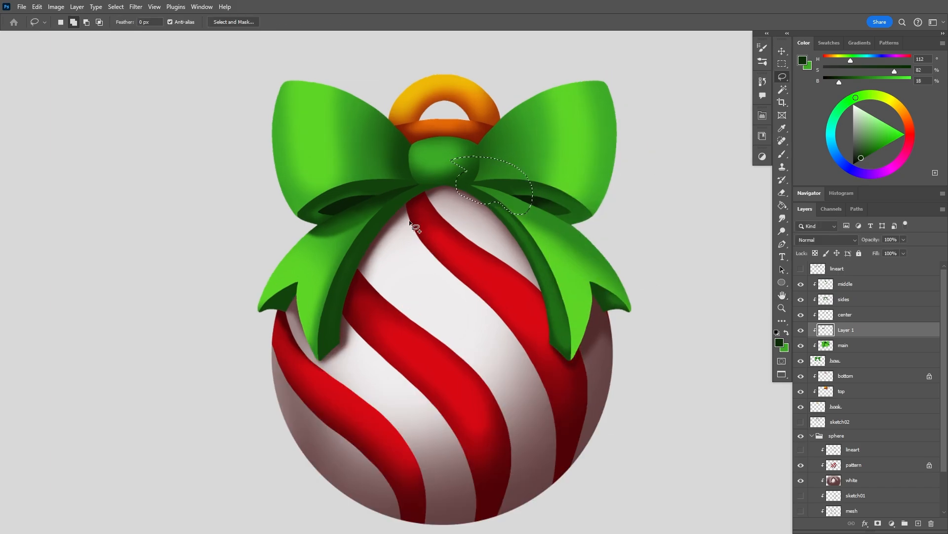
pyautogui.press('b')
pyautogui.press('l')
pyautogui.keyDown('alt'); pyautogui.moveTo(470, 184); pyautogui.dragTo(481, 172); pyautogui.keyUp('alt')
pyautogui.press('b')
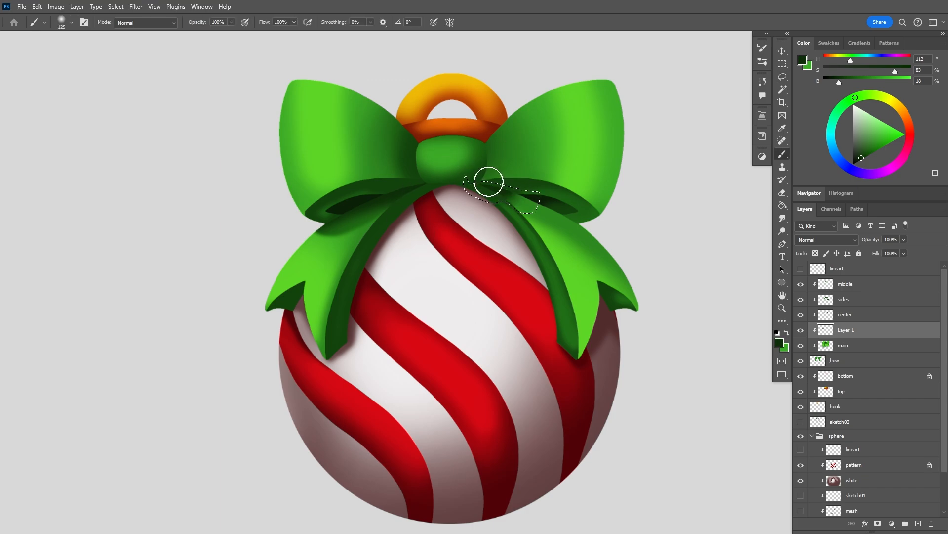
pyautogui.hotkey('ctrl', 'h')
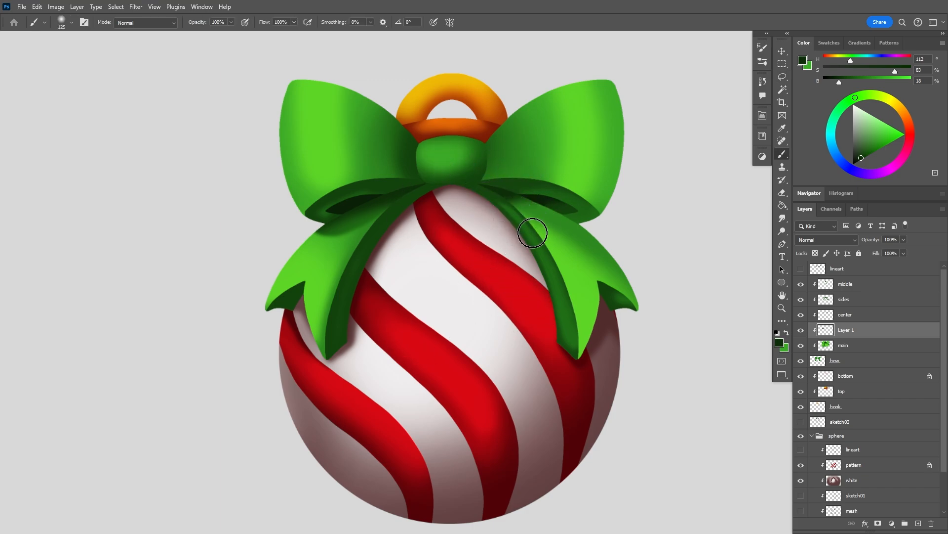
# Lock the sides layer's transparent pixels and shade the left tail's notch with a 50 px brush in sampled very dark green
pyautogui.moveTo(525, 267)
pyautogui.keyDown('ctrl'); pyautogui.mouseDown()
pyautogui.moveTo(498, 301)
pyautogui.moveTo(462, 282)
pyautogui.mouseUp(); pyautogui.keyUp('ctrl')
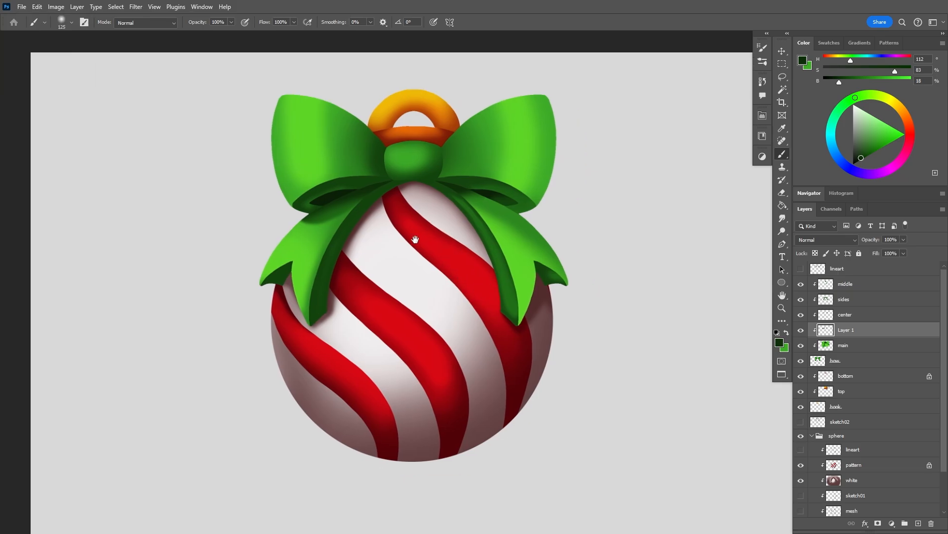
pyautogui.click(848, 300)
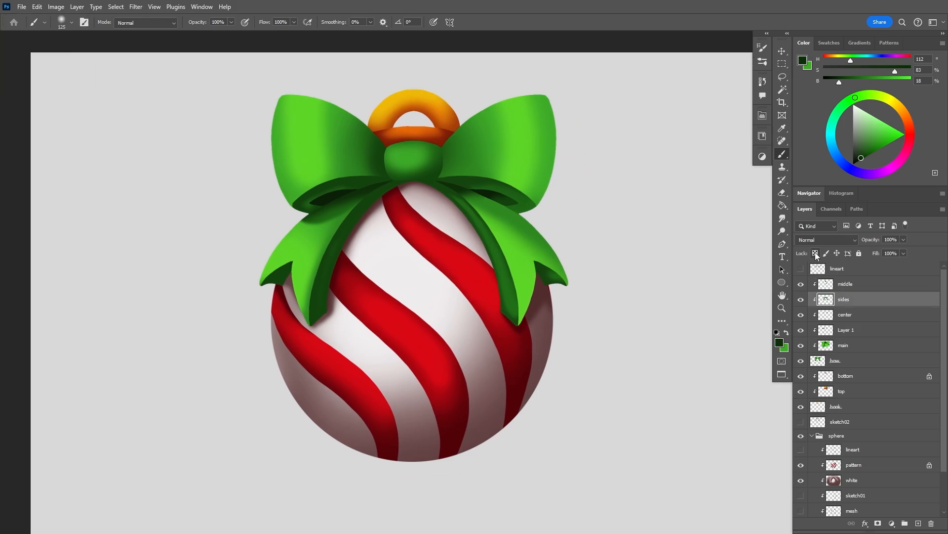
pyautogui.keyDown('ctrl'); pyautogui.moveTo(415, 174); pyautogui.dragTo(447, 210); pyautogui.keyUp('ctrl')
pyautogui.keyDown('alt'); pyautogui.click(280, 196); pyautogui.keyUp('alt')
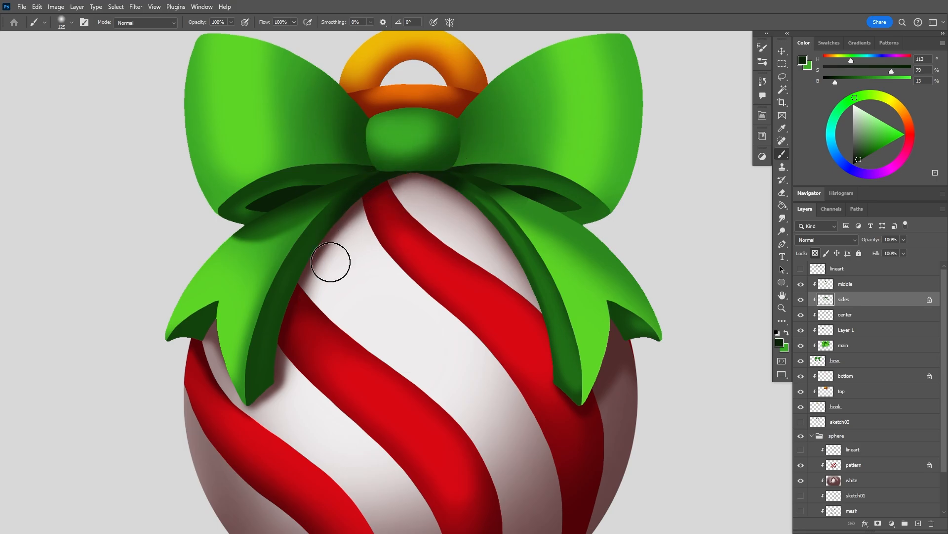
pyautogui.moveTo(307, 343); pyautogui.dragTo(368, 292)
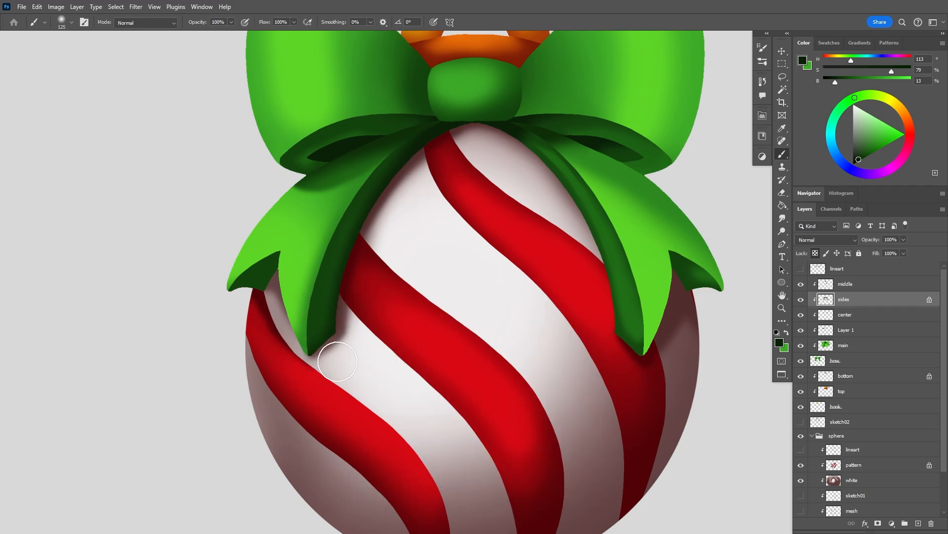
pyautogui.press('[')
pyautogui.press('[')
pyautogui.press('[')
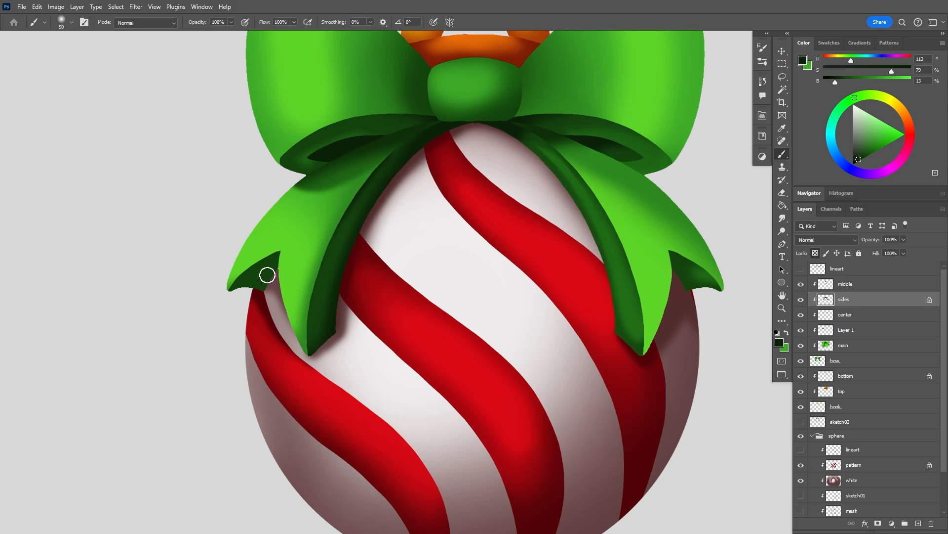
# Lasso the left tail's inner edge strip and shade it with sampled dark greens using a brush of up to 100 px, clearing the selection
pyautogui.press('l')
pyautogui.moveTo(437, 120)
pyautogui.mouseDown()
pyautogui.moveTo(289, 363)
pyautogui.moveTo(428, 122)
pyautogui.mouseUp()
pyautogui.press('b')
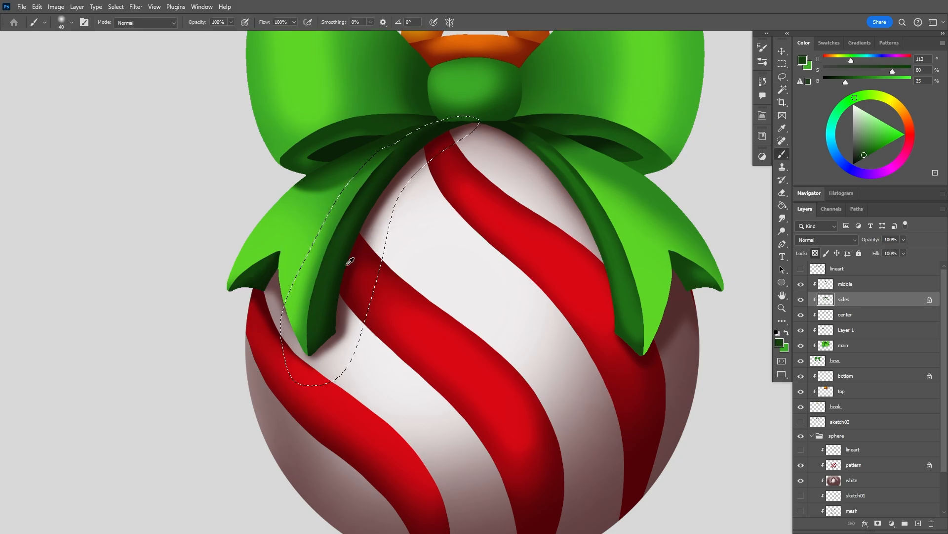
pyautogui.press(']')
pyautogui.moveTo(309, 330)
pyautogui.mouseDown()
pyautogui.moveTo(324, 266)
pyautogui.moveTo(325, 348)
pyautogui.moveTo(314, 324)
pyautogui.mouseUp()
pyautogui.keyDown('alt'); pyautogui.click(346, 237); pyautogui.keyUp('alt')
pyautogui.hotkey('ctrl', 'z')
pyautogui.hotkey('ctrl', 'z')
pyautogui.press(']')
pyautogui.press(']')
pyautogui.press(']')
pyautogui.press(']')
pyautogui.press(']')
pyautogui.press(']')
pyautogui.keyDown('alt'); pyautogui.click(330, 341); pyautogui.keyUp('alt')
pyautogui.hotkey('ctrl', 'd')
# Lasso the left loop's underside and shade it with sampled dark greens, and darken the notch of the right ribbon tail
pyautogui.press('z')
pyautogui.moveTo(444, 240); pyautogui.dragTo(421, 247)
pyautogui.moveTo(569, 285); pyautogui.dragTo(585, 297)
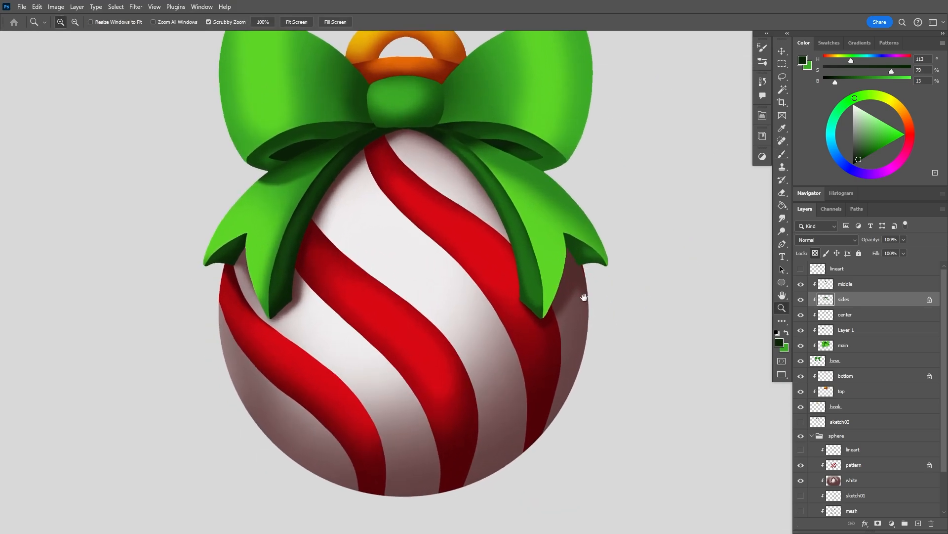
pyautogui.moveTo(388, 252); pyautogui.dragTo(465, 320)
pyautogui.moveTo(443, 287); pyautogui.dragTo(459, 287)
pyautogui.press('l')
pyautogui.moveTo(472, 165)
pyautogui.mouseDown()
pyautogui.moveTo(419, 193)
pyautogui.moveTo(459, 150)
pyautogui.moveTo(367, 207)
pyautogui.moveTo(382, 199)
pyautogui.moveTo(352, 201)
pyautogui.moveTo(418, 189)
pyautogui.moveTo(385, 176)
pyautogui.moveTo(334, 209)
pyautogui.moveTo(378, 201)
pyautogui.moveTo(304, 191)
pyautogui.moveTo(487, 170)
pyautogui.moveTo(398, 212)
pyautogui.mouseUp()
pyautogui.press('b')
pyautogui.keyDown('alt'); pyautogui.click(385, 187); pyautogui.keyUp('alt')
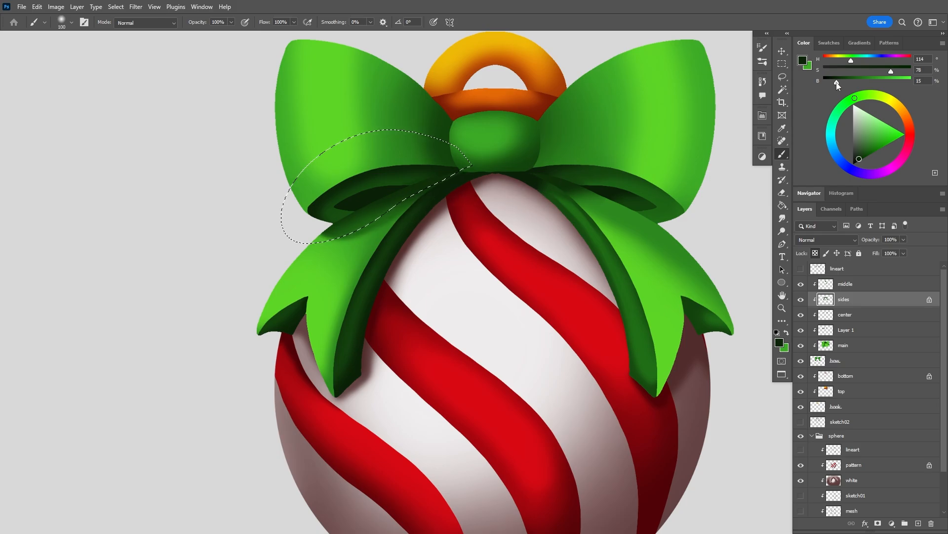
pyautogui.click(860, 162)
pyautogui.keyDown('alt'); pyautogui.click(392, 171); pyautogui.keyUp('alt')
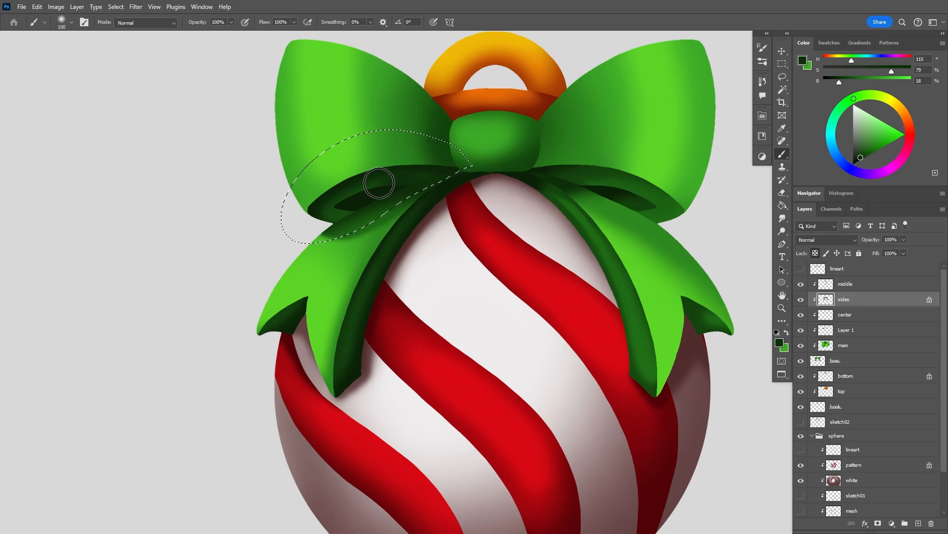
pyautogui.moveTo(401, 184)
pyautogui.mouseDown()
pyautogui.moveTo(466, 138)
pyautogui.moveTo(303, 201)
pyautogui.mouseUp()
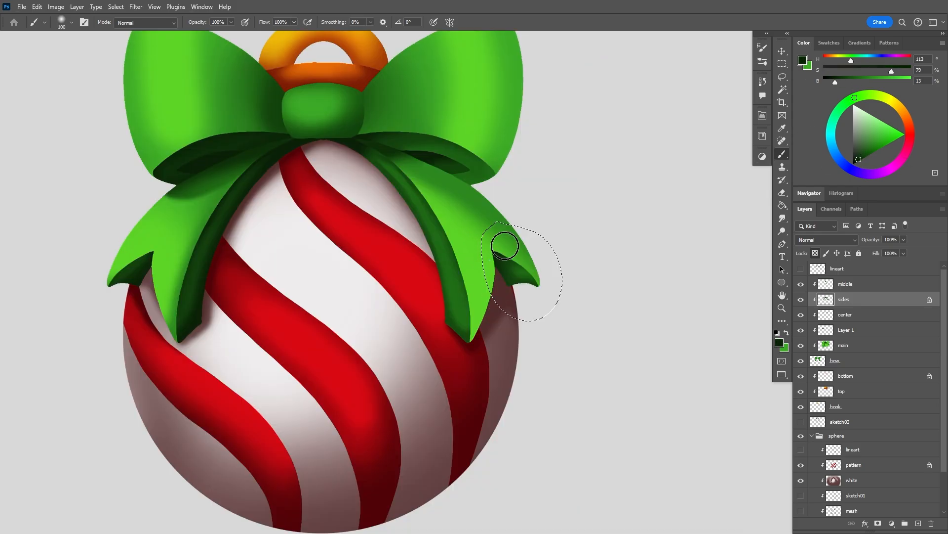
pyautogui.moveTo(481, 232)
pyautogui.mouseDown()
pyautogui.moveTo(542, 254)
pyautogui.moveTo(529, 271)
pyautogui.mouseUp()
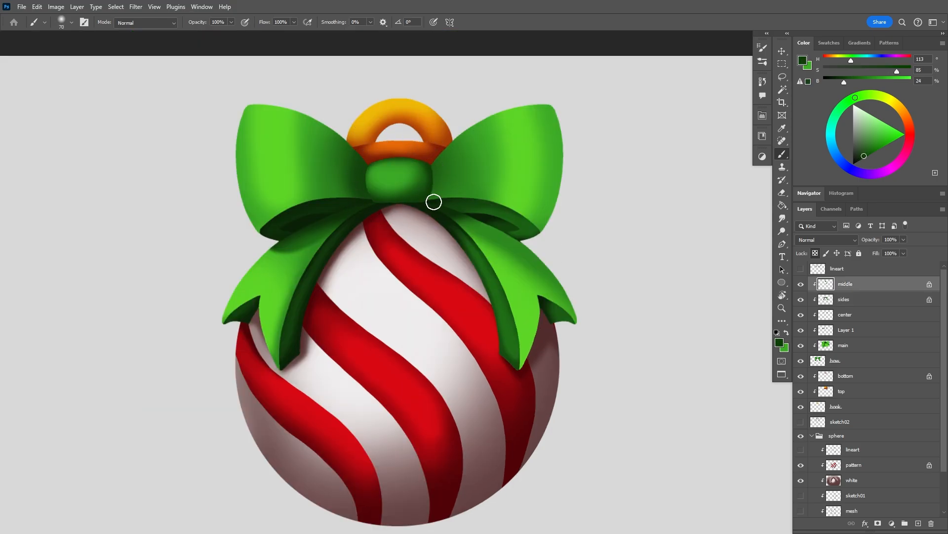
# Shade the bow's knot on the middle layer with a 150 px brush in dark green of brightness 20, blending with its sampled green
pyautogui.press(']')
pyautogui.press(']')
pyautogui.press(']')
pyautogui.press(']')
pyautogui.press(']')
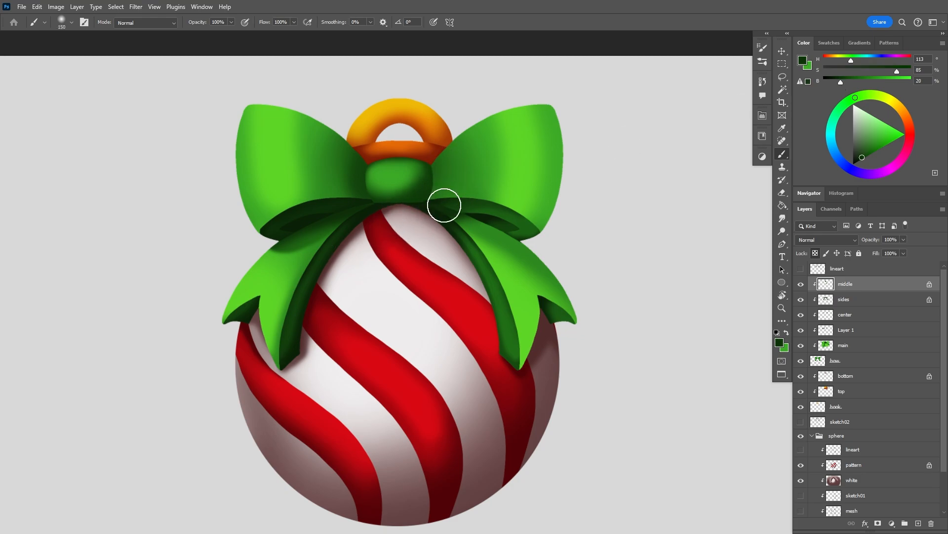
pyautogui.moveTo(444, 205); pyautogui.dragTo(430, 220)
pyautogui.keyDown('alt'); pyautogui.click(400, 177); pyautogui.keyUp('alt')
pyautogui.moveTo(401, 175)
pyautogui.mouseDown()
pyautogui.moveTo(418, 184)
pyautogui.moveTo(413, 197)
pyautogui.mouseUp()
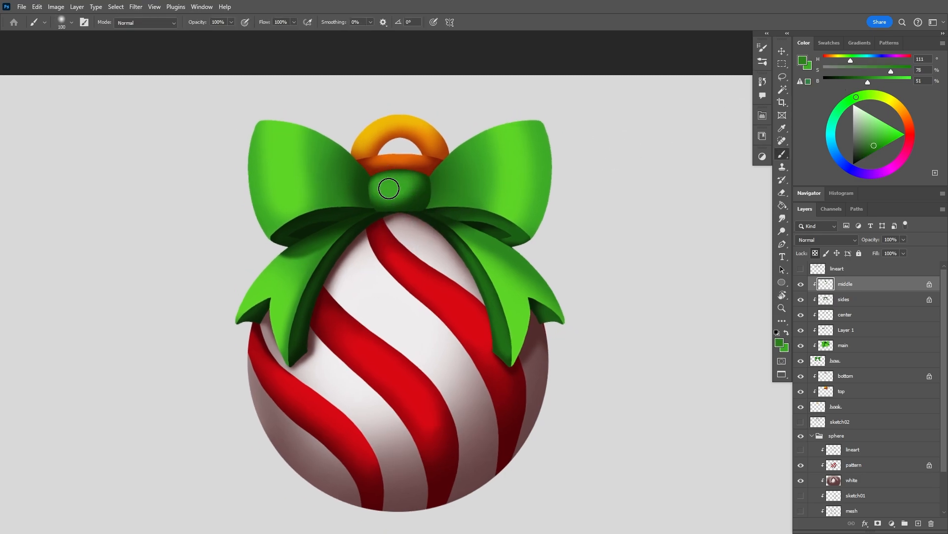
# Set the brush opacity to 55% and darken the knot's lower and outer edges with sampled dark greens at 175 px
pyautogui.press('5')
pyautogui.press('5')
pyautogui.keyDown('alt'); pyautogui.click(427, 200); pyautogui.keyUp('alt')
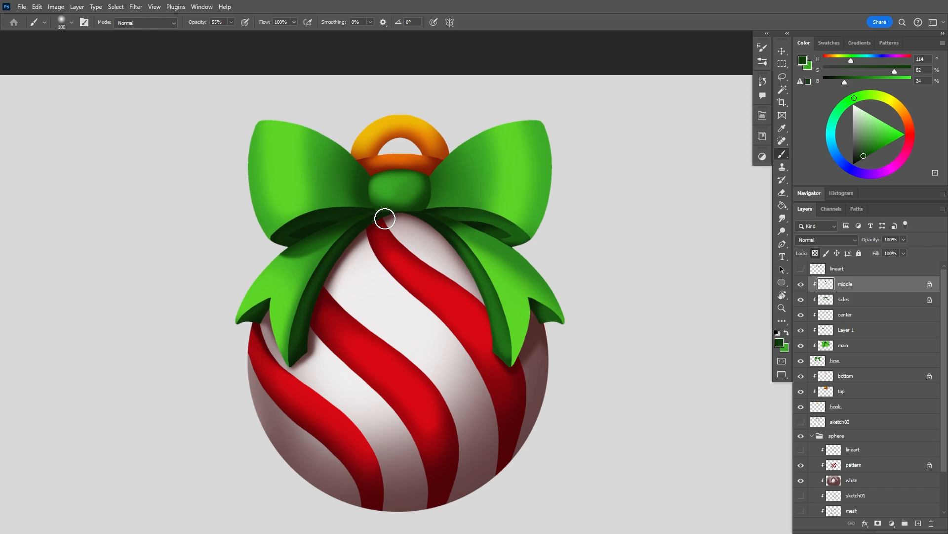
pyautogui.keyDown('alt'); pyautogui.click(424, 200); pyautogui.keyUp('alt')
pyautogui.press(']')
pyautogui.press(']')
pyautogui.press(']')
pyautogui.moveTo(392, 233)
pyautogui.mouseDown()
pyautogui.moveTo(415, 226)
pyautogui.moveTo(393, 226)
pyautogui.moveTo(458, 172)
pyautogui.mouseUp()
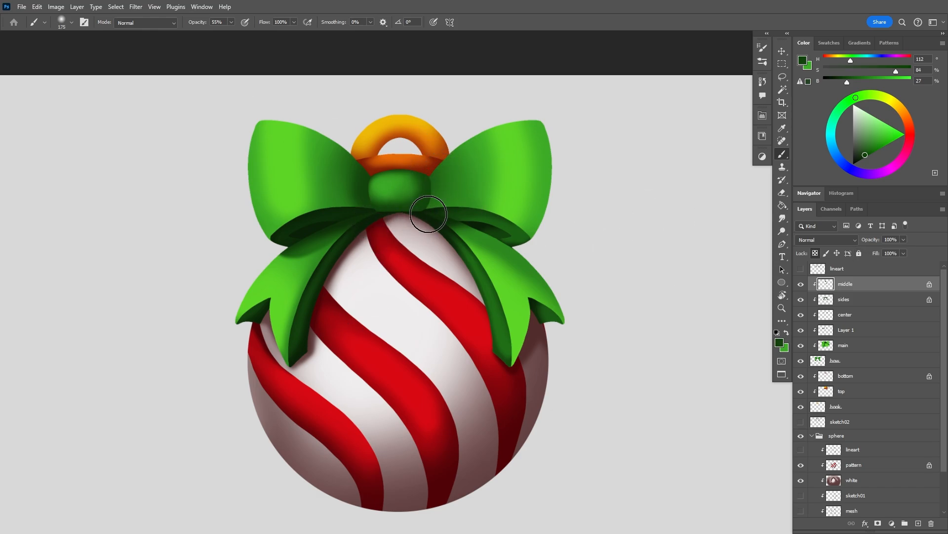
# Deepen the knot's edge with a sampled very dark green and highlight its centre in light green with a 100 px brush
pyautogui.keyDown('alt'); pyautogui.click(445, 220); pyautogui.keyUp('alt')
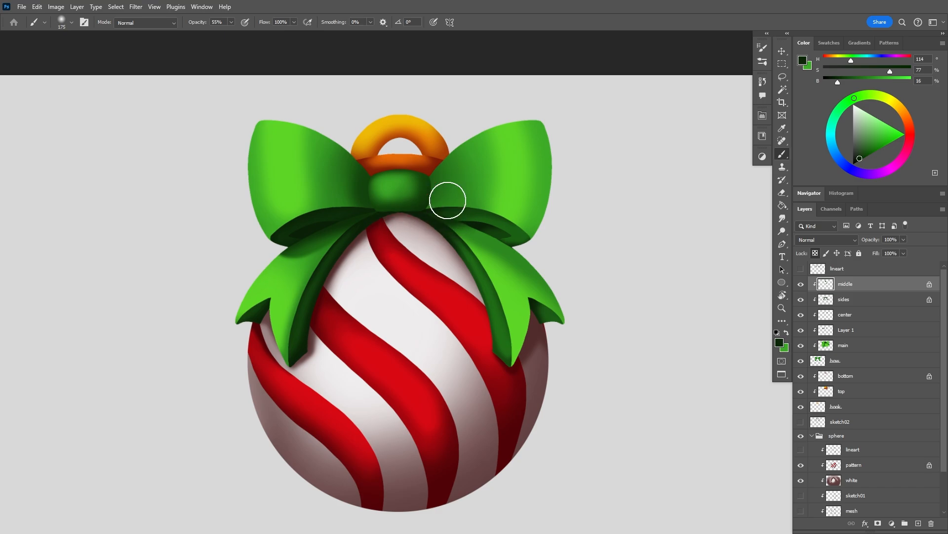
pyautogui.keyDown('alt'); pyautogui.click(391, 189); pyautogui.keyUp('alt')
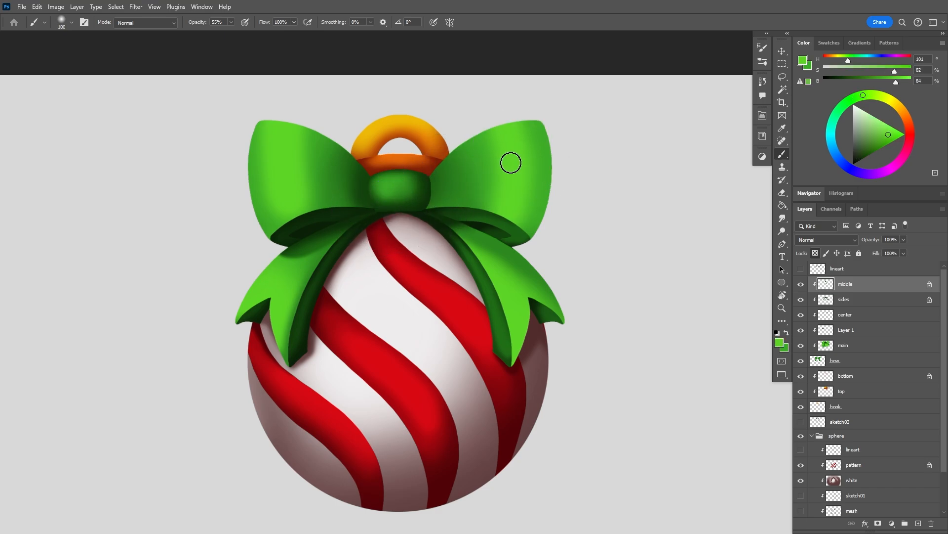
pyautogui.moveTo(385, 187); pyautogui.dragTo(386, 183)
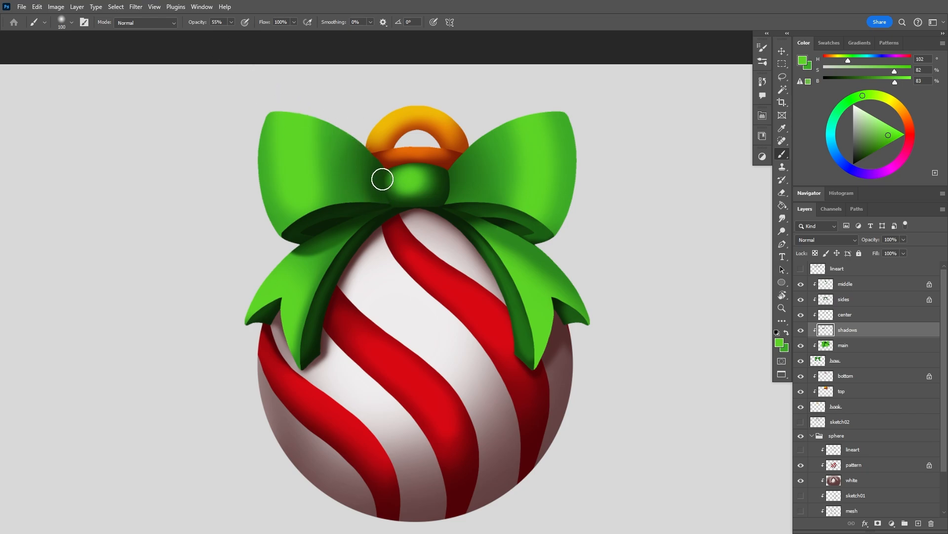
# Paint the knot's shadow on the left loop in the shadows layer with very dark green of brightness 13, enlarging the brush to 250 px
pyautogui.press('z')
pyautogui.moveTo(384, 203); pyautogui.dragTo(391, 170)
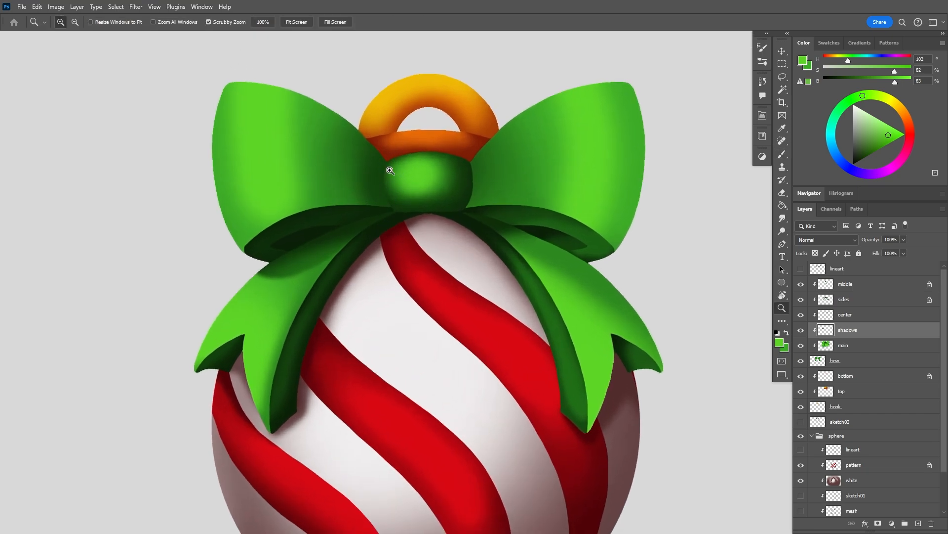
pyautogui.press('b')
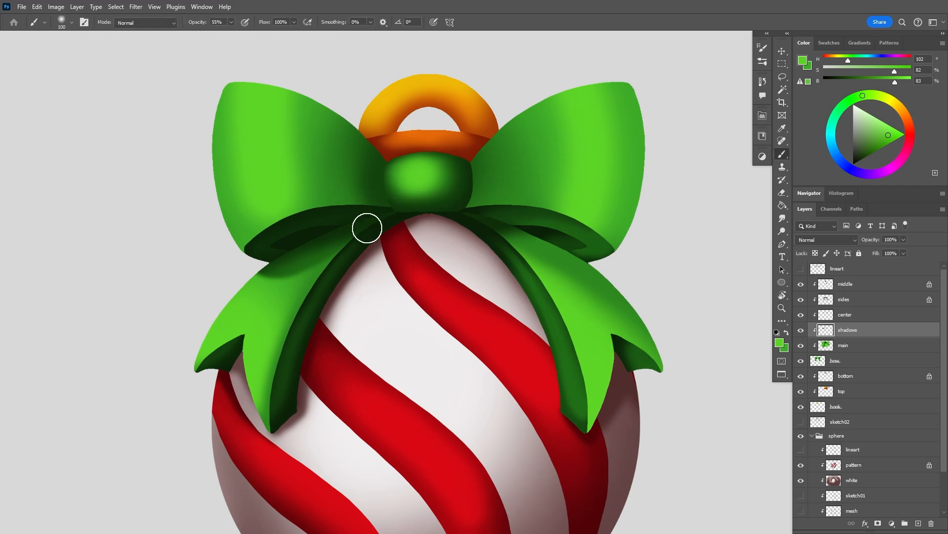
pyautogui.keyDown('alt'); pyautogui.click(316, 236); pyautogui.keyUp('alt')
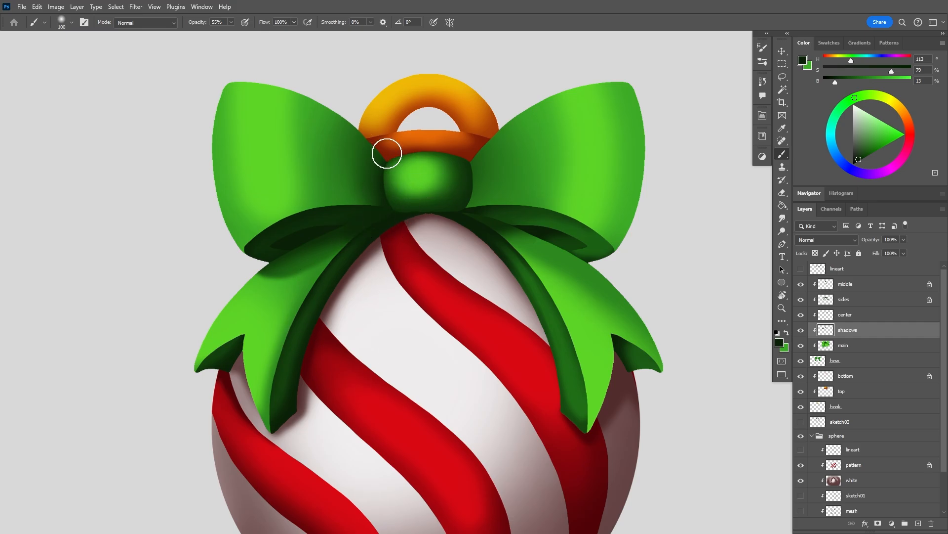
pyautogui.press(']')
pyautogui.press(']')
pyautogui.press(']')
pyautogui.press(']')
pyautogui.press(']')
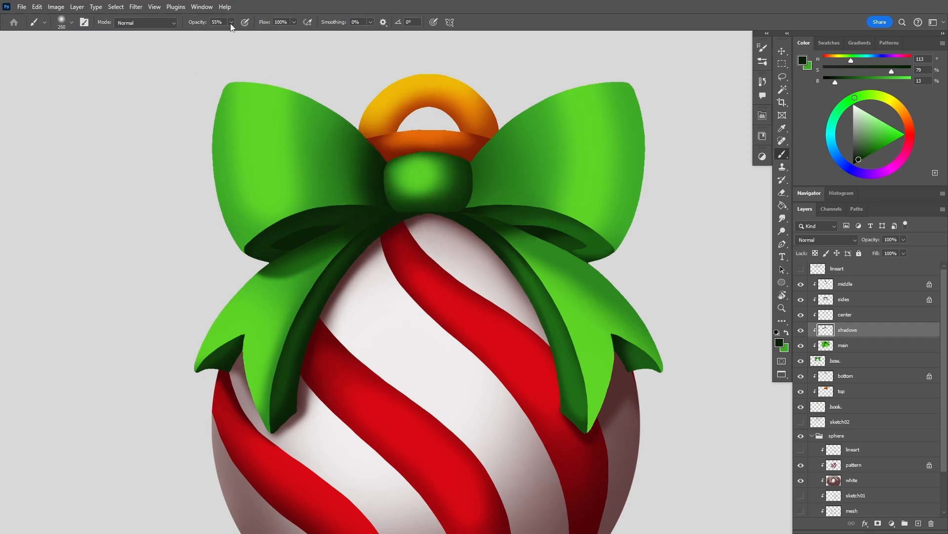
# Lower the brush opacity to 29% and blend the left loop's shadow beside the knot with greens sampled from the loop
pyautogui.moveTo(231, 22); pyautogui.dragTo(217, 32)
pyautogui.keyDown('alt'); pyautogui.click(321, 169); pyautogui.keyUp('alt')
pyautogui.moveTo(326, 148)
pyautogui.mouseDown()
pyautogui.moveTo(326, 167)
pyautogui.moveTo(344, 184)
pyautogui.mouseUp()
pyautogui.keyDown('alt'); pyautogui.click(377, 174); pyautogui.keyUp('alt')
pyautogui.keyDown('alt'); pyautogui.click(333, 160); pyautogui.keyUp('alt')
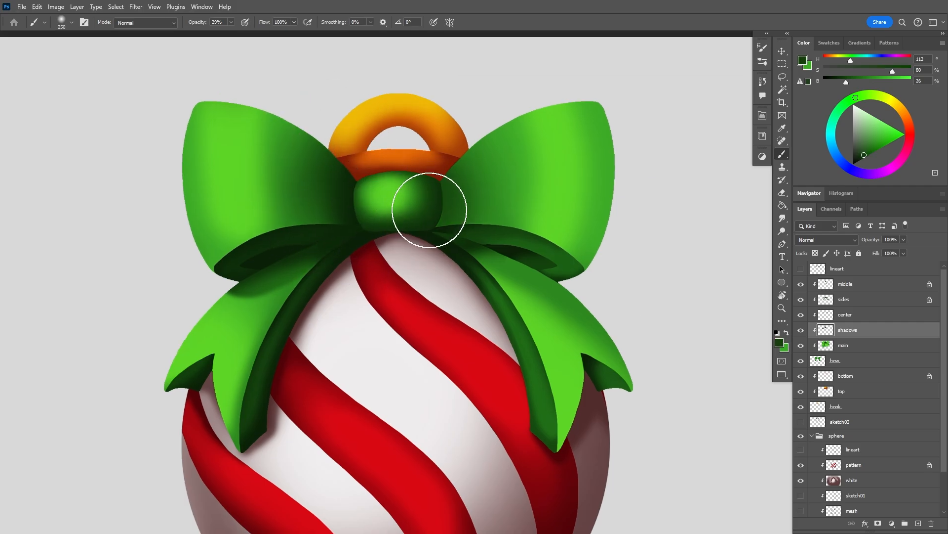
# Paint the knot's shadow on the right loop and blend it with greens sampled from the loop at 29% opacity
pyautogui.moveTo(424, 205)
pyautogui.mouseDown()
pyautogui.moveTo(453, 209)
pyautogui.moveTo(467, 174)
pyautogui.moveTo(503, 224)
pyautogui.moveTo(445, 202)
pyautogui.mouseUp()
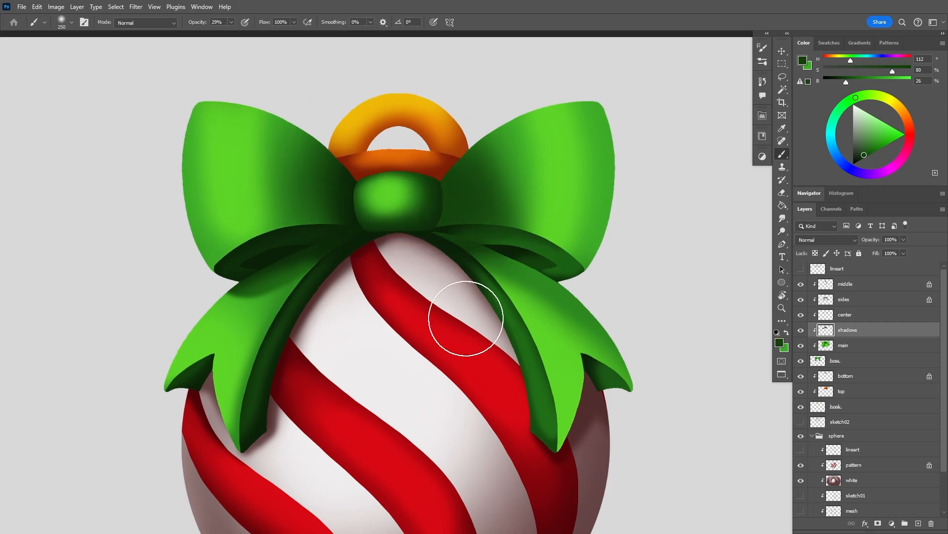
pyautogui.keyDown('alt'); pyautogui.click(498, 144); pyautogui.keyUp('alt')
pyautogui.moveTo(494, 184); pyautogui.dragTo(517, 105)
# Darken the right loop's outer edge with a sampled dark green of brightness 29, using the 250 px brush
pyautogui.press('z')
pyautogui.moveTo(590, 362); pyautogui.dragTo(577, 361)
pyautogui.moveTo(577, 361); pyautogui.dragTo(609, 302)
pyautogui.click(594, 254)
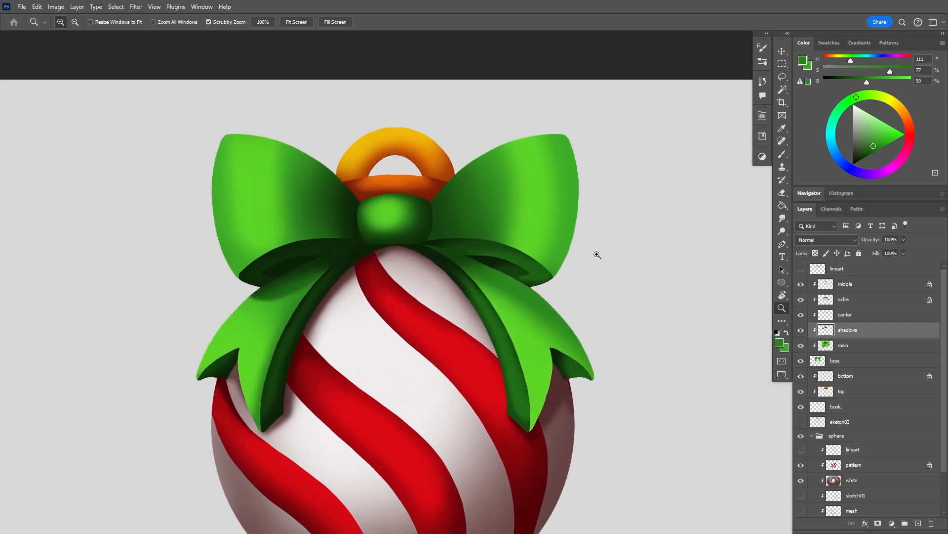
pyautogui.press('b')
pyautogui.keyDown('alt'); pyautogui.click(446, 211); pyautogui.keyUp('alt')
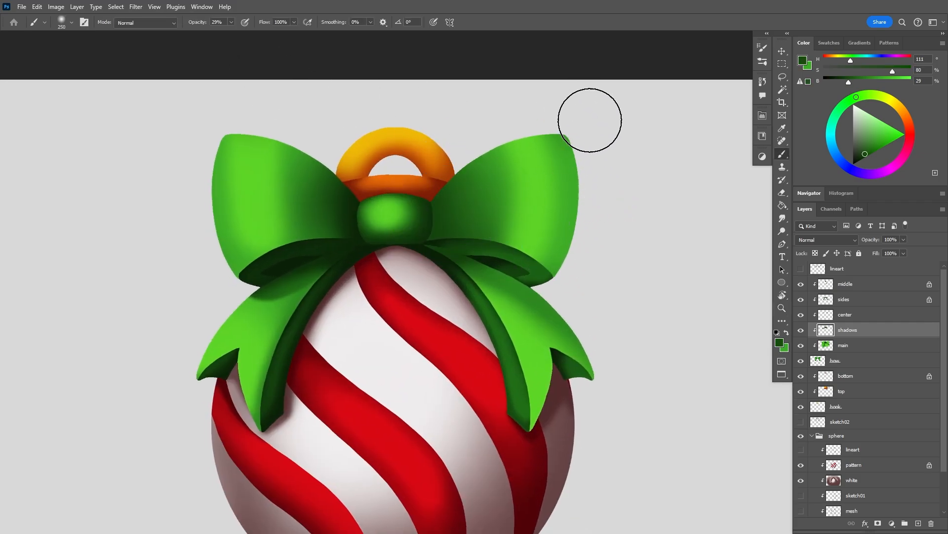
pyautogui.moveTo(592, 287); pyautogui.dragTo(612, 233)
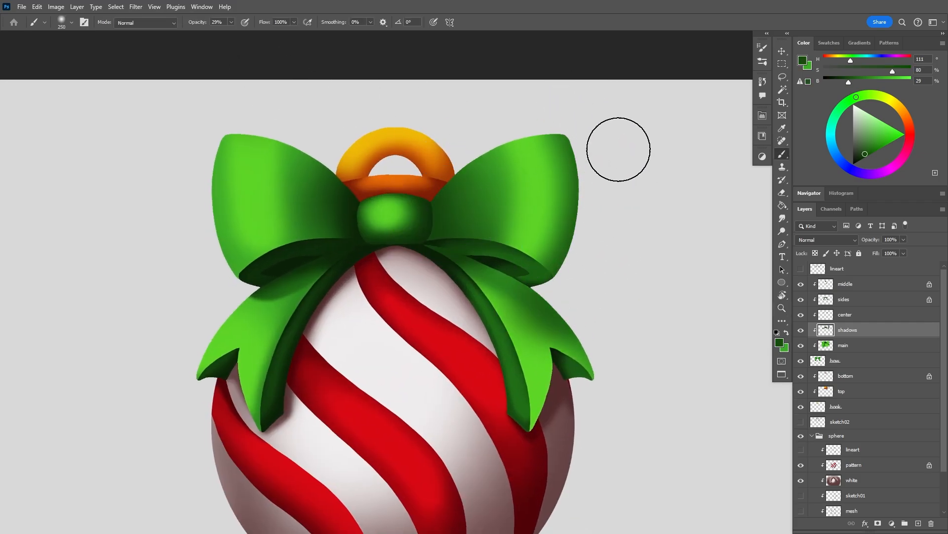
# Undo the stroke on the left ribbon tail and blend the right loop's shading with greens sampled from the loop
pyautogui.moveTo(245, 318)
pyautogui.mouseDown()
pyautogui.moveTo(250, 305)
pyautogui.moveTo(254, 321)
pyautogui.mouseUp()
pyautogui.hotkey('ctrl', 'z')
pyautogui.press('z')
pyautogui.moveTo(678, 316)
pyautogui.mouseDown()
pyautogui.moveTo(642, 311)
pyautogui.moveTo(674, 296)
pyautogui.mouseUp()
pyautogui.press('b')
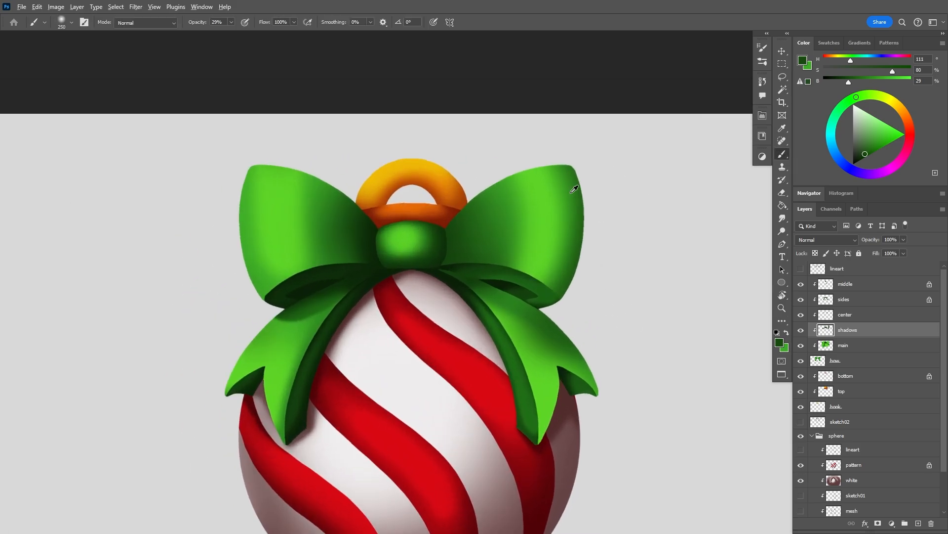
pyautogui.keyDown('alt'); pyautogui.click(571, 192); pyautogui.keyUp('alt')
pyautogui.keyDown('alt'); pyautogui.click(493, 212); pyautogui.keyUp('alt')
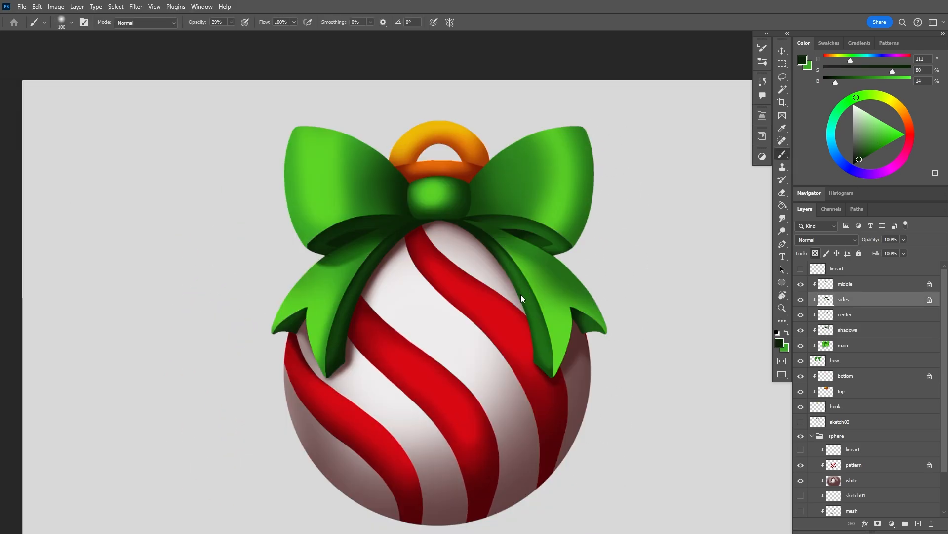
# In the bottom layer, darken the hook's lower band around the bow with sampled dark brown at 200 px and 63% opacity
pyautogui.click(845, 375)
pyautogui.click(800, 376)
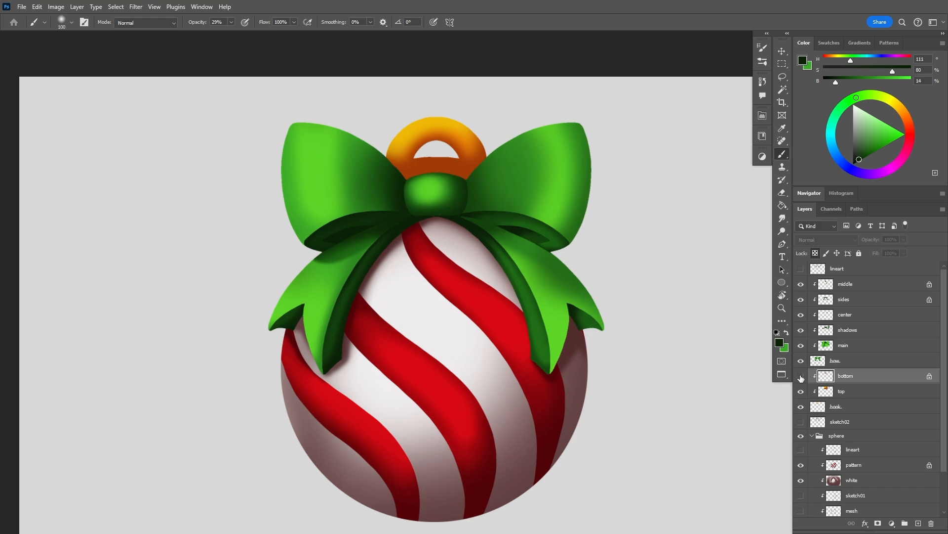
pyautogui.click(800, 375)
pyautogui.keyDown('alt'); pyautogui.click(469, 172); pyautogui.keyUp('alt')
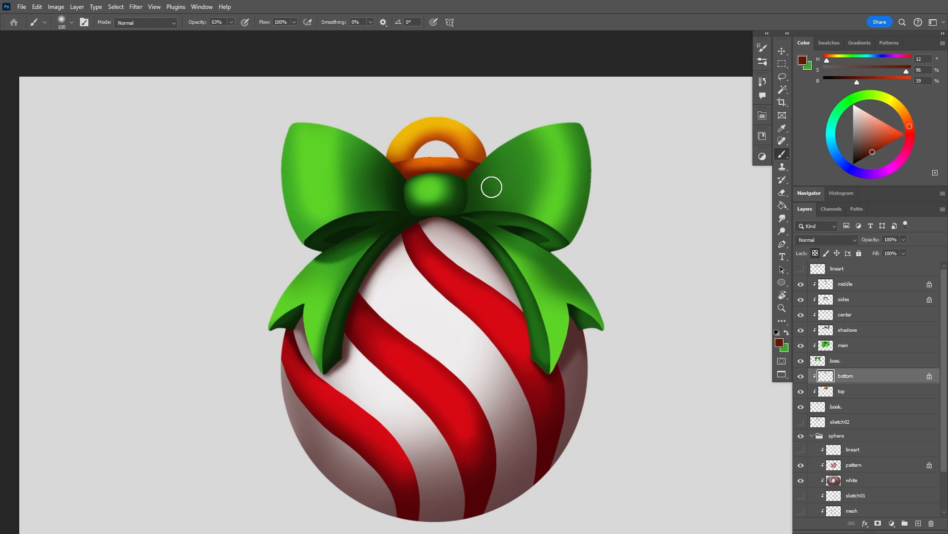
pyautogui.keyDown('alt'); pyautogui.click(475, 168); pyautogui.keyUp('alt')
pyautogui.press(']')
pyautogui.press(']')
pyautogui.press(']')
pyautogui.press(']')
pyautogui.press('6')
pyautogui.press('3')
pyautogui.moveTo(431, 131); pyautogui.dragTo(468, 133)
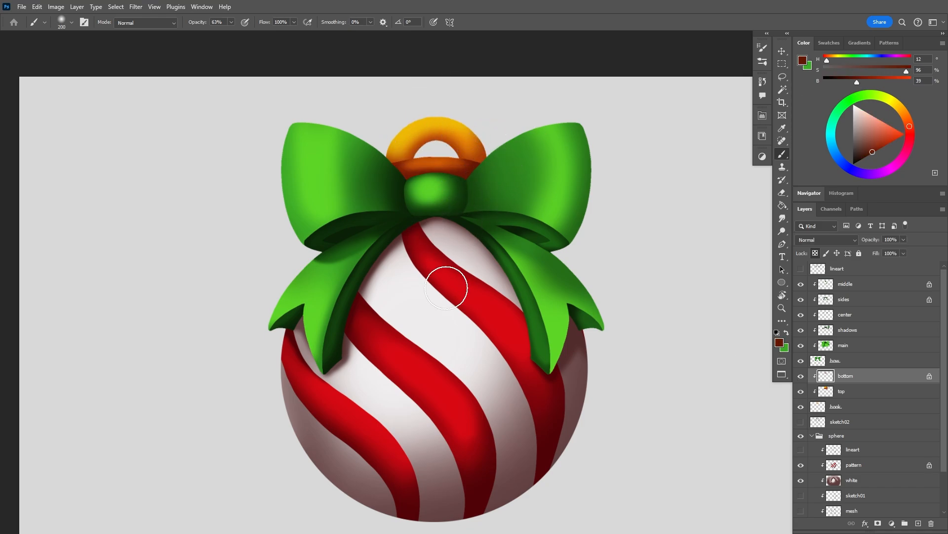
# Highlight the hook's lower band with yellow sampled from the ring, reducing the brush to 45 px
pyautogui.keyDown('alt'); pyautogui.click(439, 160); pyautogui.keyUp('alt')
pyautogui.keyDown('alt'); pyautogui.click(444, 120); pyautogui.keyUp('alt')
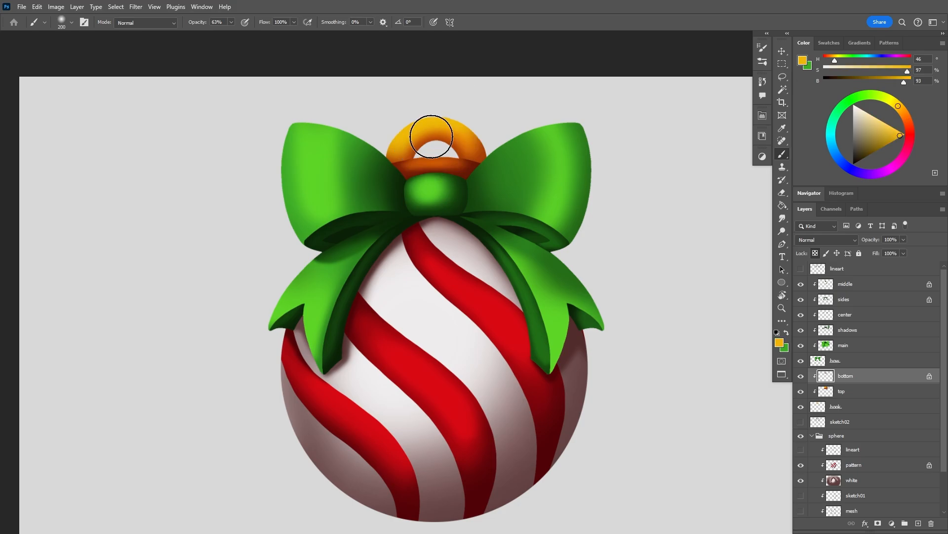
pyautogui.press('[')
pyautogui.press('[')
pyautogui.press('[')
pyautogui.press('[')
pyautogui.press('[')
pyautogui.press('[')
pyautogui.press('[')
pyautogui.hotkey('ctrl', 'z')
pyautogui.press('r')
pyautogui.moveTo(443, 222)
pyautogui.mouseDown()
pyautogui.moveTo(342, 275)
pyautogui.moveTo(368, 238)
pyautogui.mouseUp()
pyautogui.press('space')
pyautogui.moveTo(435, 287); pyautogui.dragTo(472, 241)
# Lower the brush opacity to 25% and blend the band's highlight with sampled oranges and dark browns
pyautogui.keyDown('alt'); pyautogui.click(395, 199); pyautogui.keyUp('alt')
pyautogui.press('2')
pyautogui.press('5')
pyautogui.keyDown('alt'); pyautogui.click(385, 213); pyautogui.keyUp('alt')
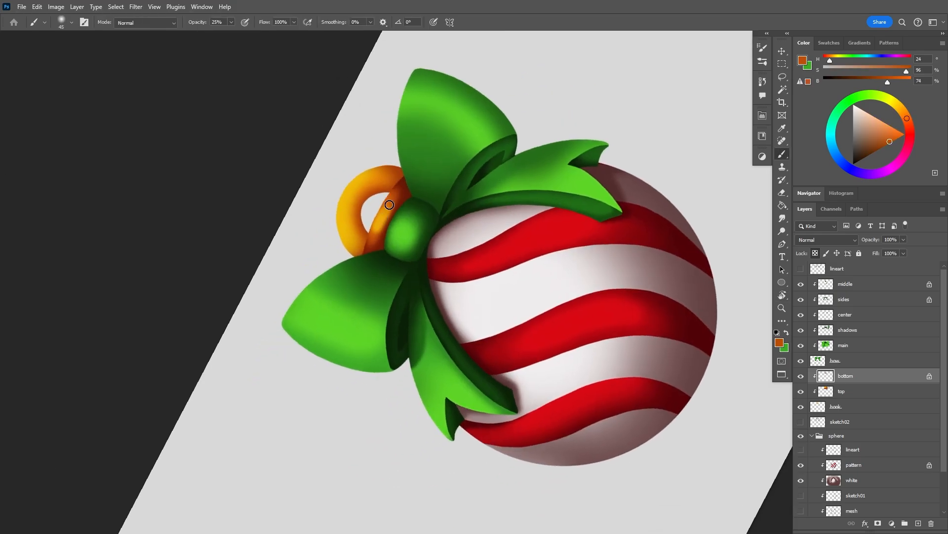
pyautogui.keyDown('alt'); pyautogui.click(404, 182); pyautogui.keyUp('alt')
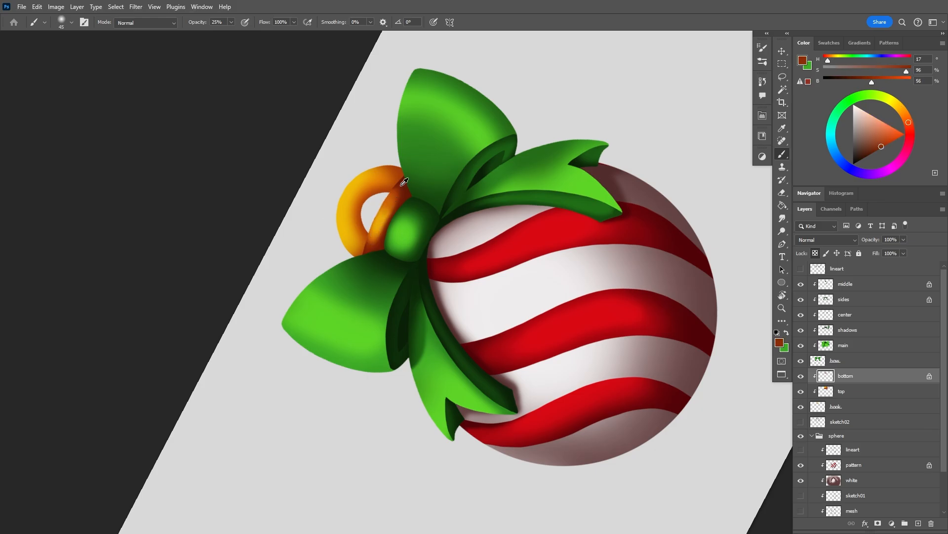
pyautogui.keyDown('alt'); pyautogui.click(386, 229); pyautogui.keyUp('alt')
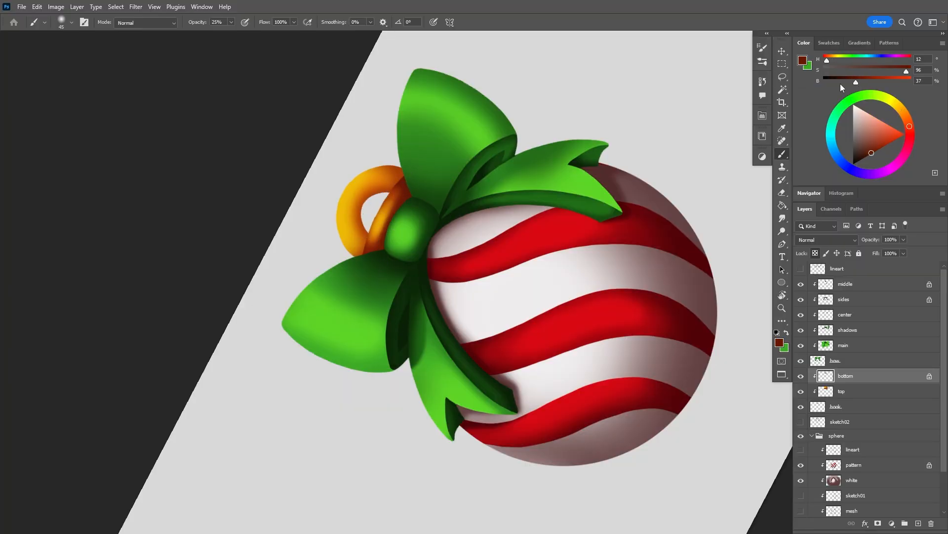
# In the top layer, shade the ring's ends near the band with sampled browns at 14% opacity, enlarging the brush to 80 px
pyautogui.keyDown('alt'); pyautogui.click(441, 166); pyautogui.keyUp('alt')
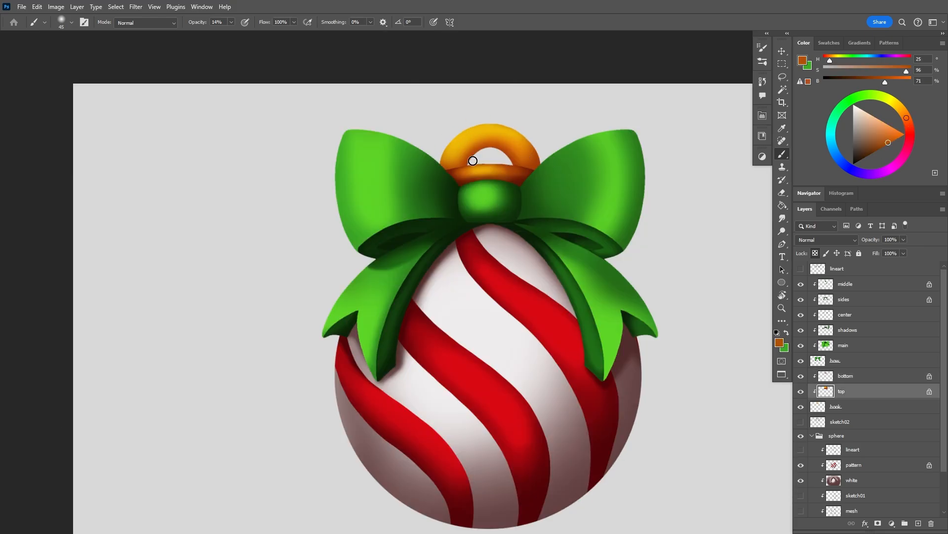
pyautogui.keyDown('alt'); pyautogui.click(458, 183); pyautogui.keyUp('alt')
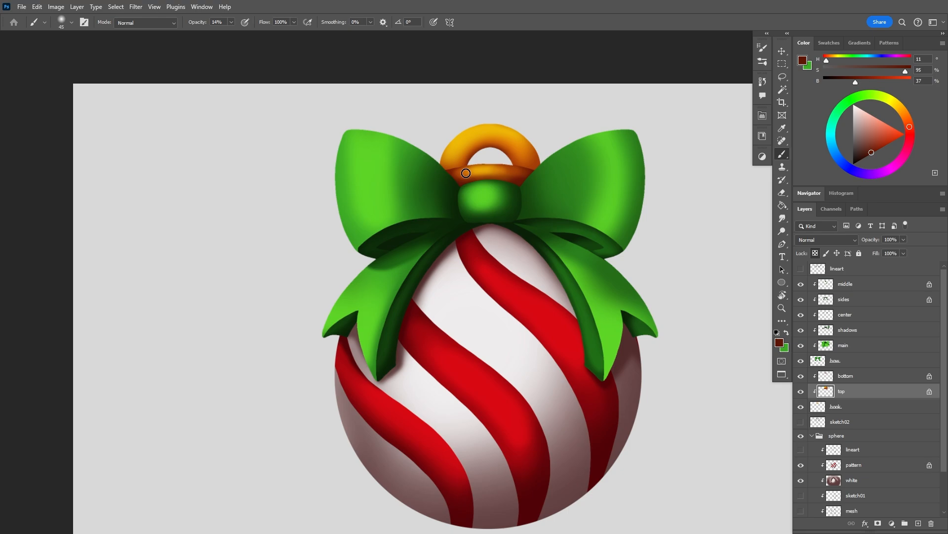
pyautogui.press(']')
pyautogui.press(']')
pyautogui.press(']')
pyautogui.press(']')
# Add a pale yellow highlight to the ring's upper left curve with a small brush, raising the opacity to 77%
pyautogui.keyDown('alt'); pyautogui.click(470, 137); pyautogui.keyUp('alt')
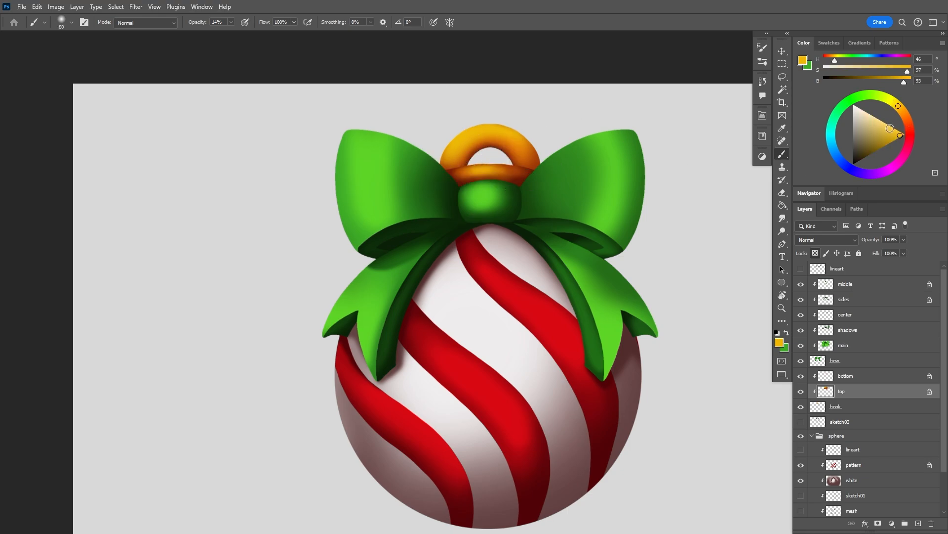
pyautogui.click(893, 126)
pyautogui.press('[')
pyautogui.press('[')
pyautogui.press('[')
pyautogui.click(231, 21)
pyautogui.click(247, 35)
pyautogui.moveTo(463, 146); pyautogui.dragTo(476, 133)
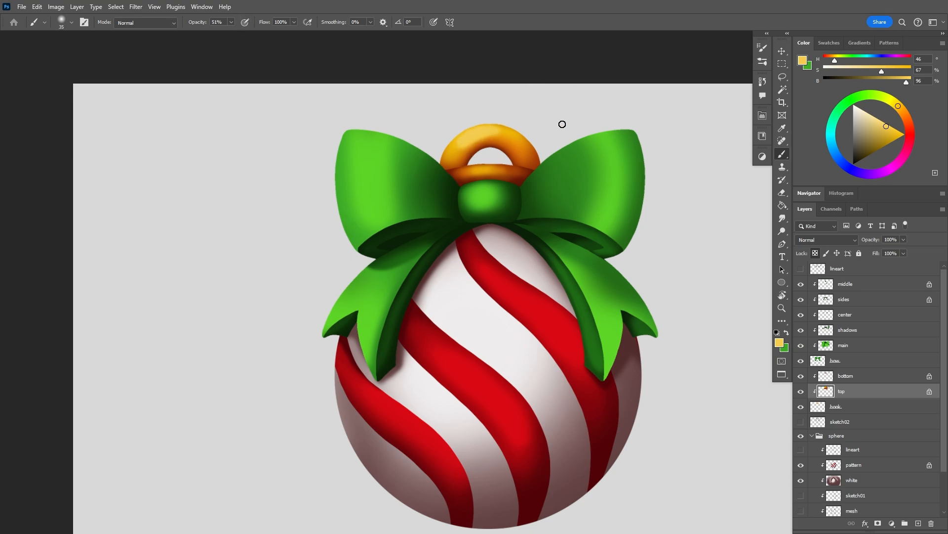
pyautogui.hotkey('ctrl', 'z')
pyautogui.click(230, 22)
pyautogui.moveTo(232, 36); pyautogui.dragTo(247, 36)
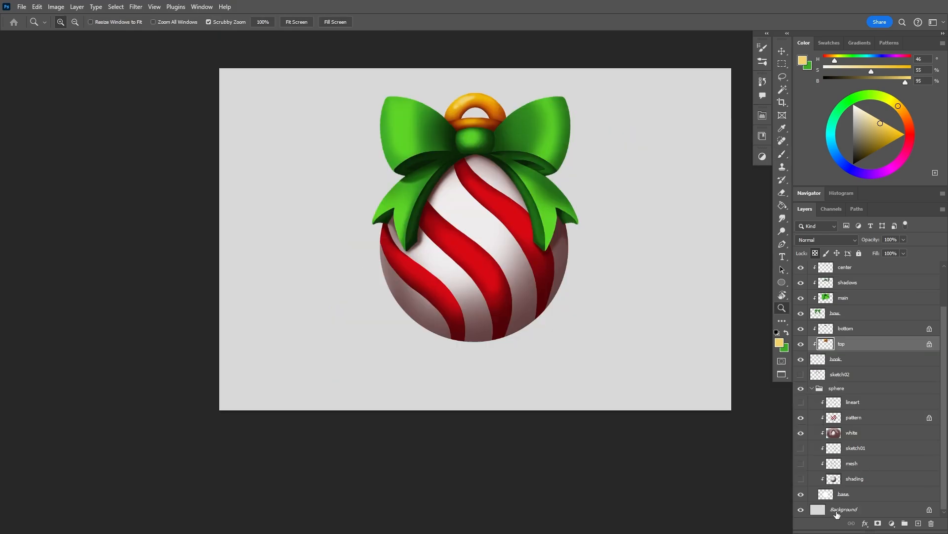
# Fill the Background layer with a neutral dark grey of brightness 16 using the Paint Bucket
pyautogui.click(837, 514)
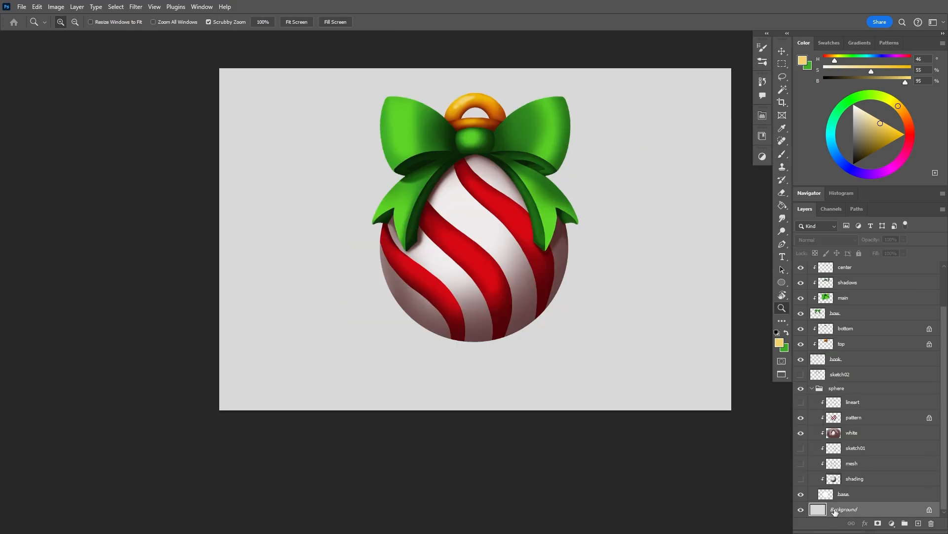
pyautogui.press('g')
pyautogui.keyDown('alt'); pyautogui.click(652, 299); pyautogui.keyUp('alt')
pyautogui.click(619, 198)
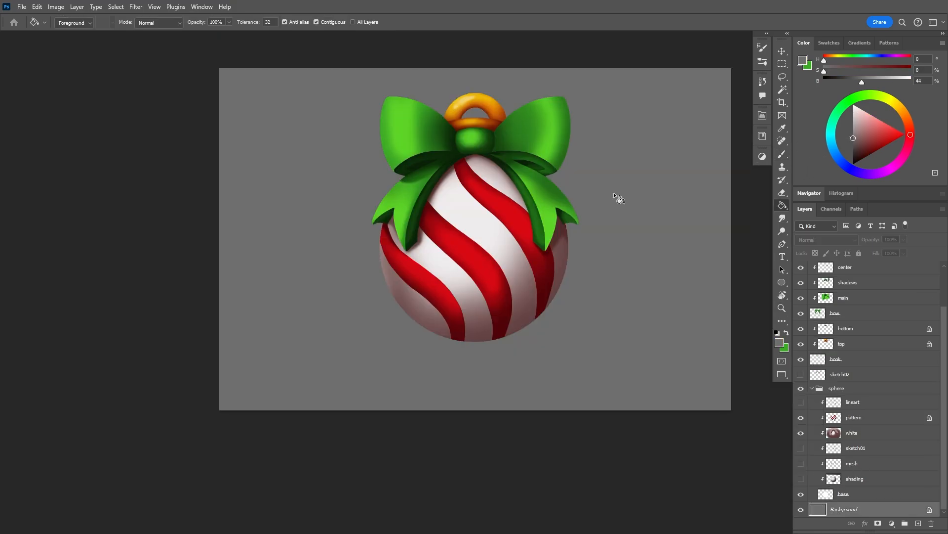
pyautogui.click(853, 154)
pyautogui.click(619, 345)
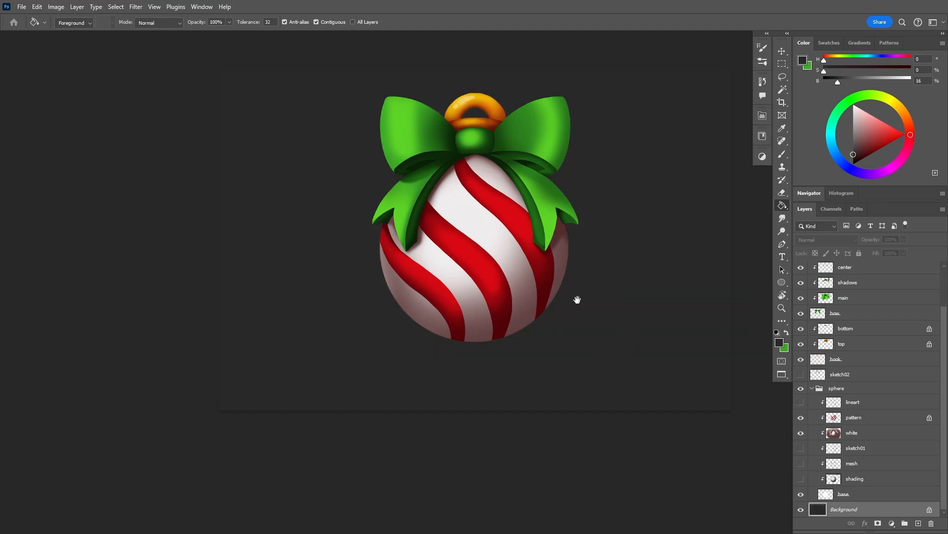
# In the white layer, darken the ball's lower edge with dark reddish brown, saturation 47 and brightness 27, using a 432 px brush
pyautogui.scroll(3, 620, 285)
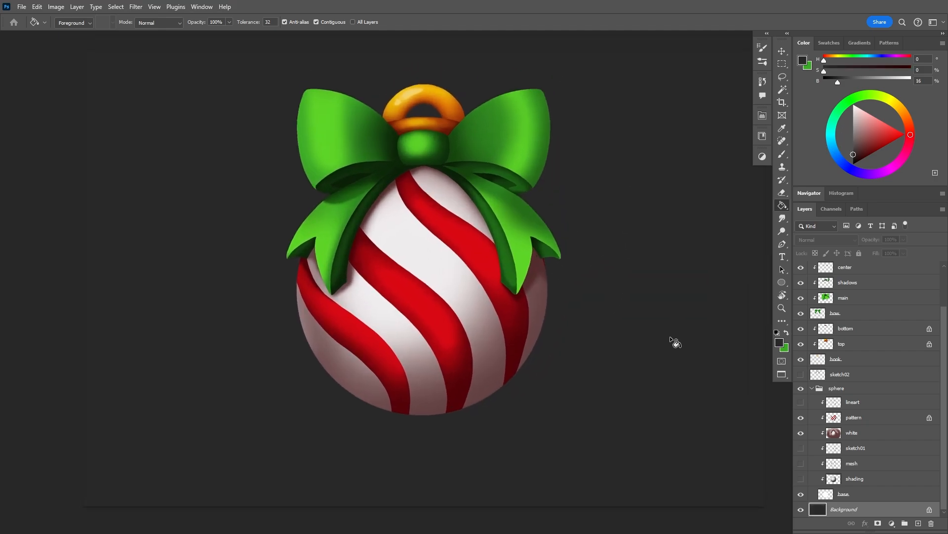
pyautogui.scroll(-1, 670, 336)
pyautogui.press('v')
pyautogui.click(861, 433)
pyautogui.press('b')
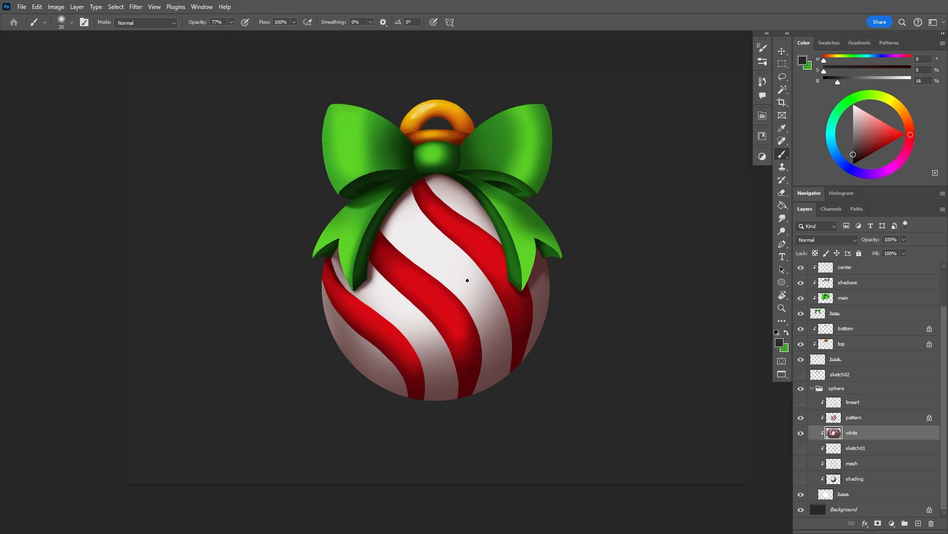
pyautogui.rightClick(467, 280)
pyautogui.click(567, 297)
pyautogui.press('Return')
pyautogui.hotkey('ctrl', 'z')
pyautogui.keyDown('alt'); pyautogui.click(528, 333); pyautogui.keyUp('alt')
pyautogui.click(846, 81)
pyautogui.click(864, 70)
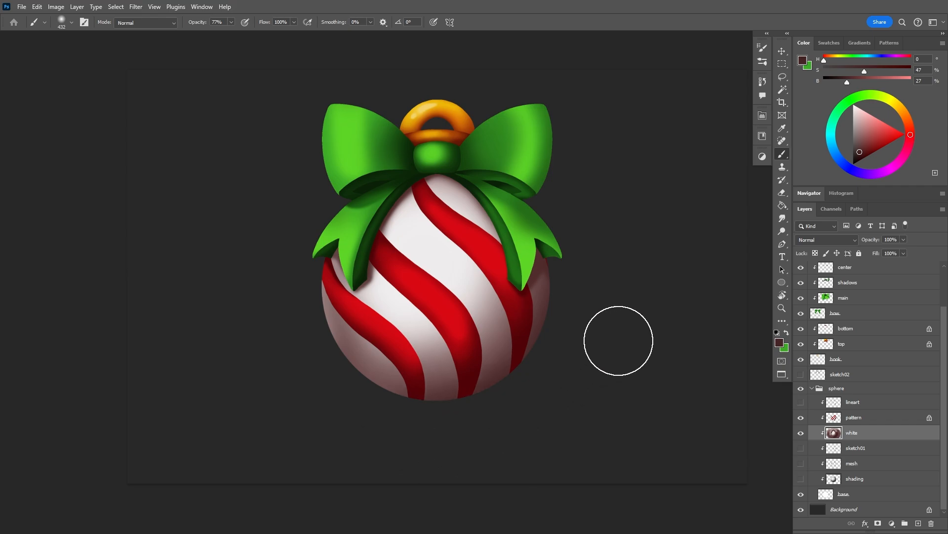
pyautogui.moveTo(335, 410); pyautogui.dragTo(342, 400)
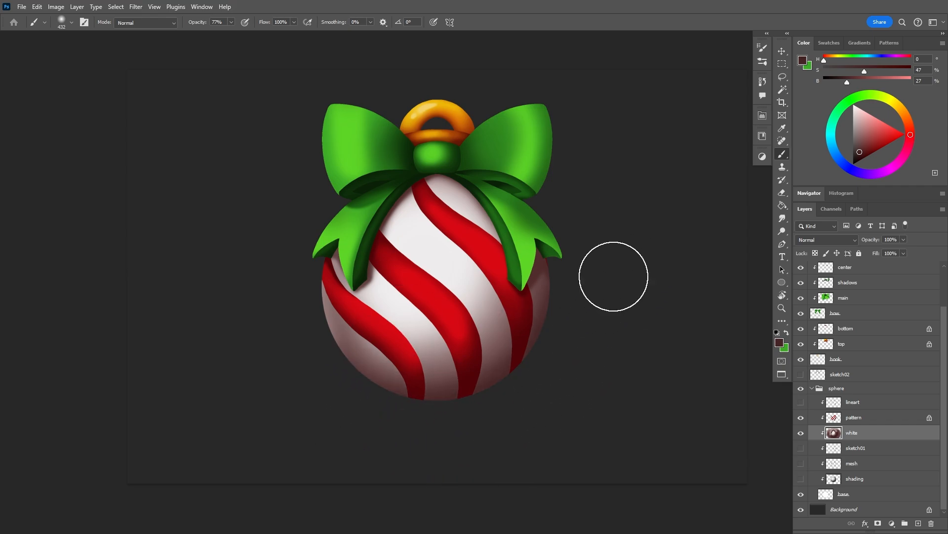
# Enlarge the brush to 700 px and deepen the shadow all around the ball's lower edge
pyautogui.press(']')
pyautogui.press(']')
pyautogui.press(']')
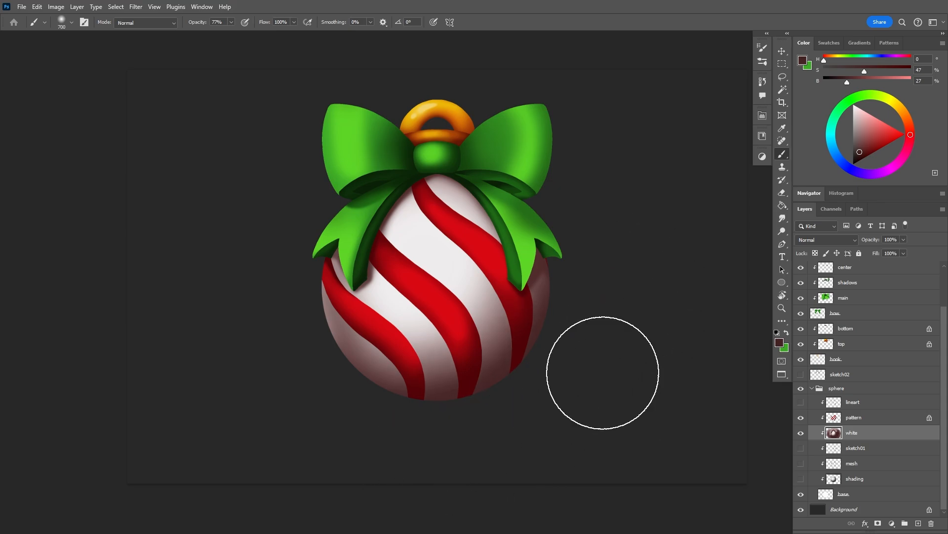
pyautogui.moveTo(515, 426); pyautogui.dragTo(455, 444)
pyautogui.moveTo(304, 414)
pyautogui.mouseDown()
pyautogui.moveTo(338, 431)
pyautogui.moveTo(538, 381)
pyautogui.mouseUp()
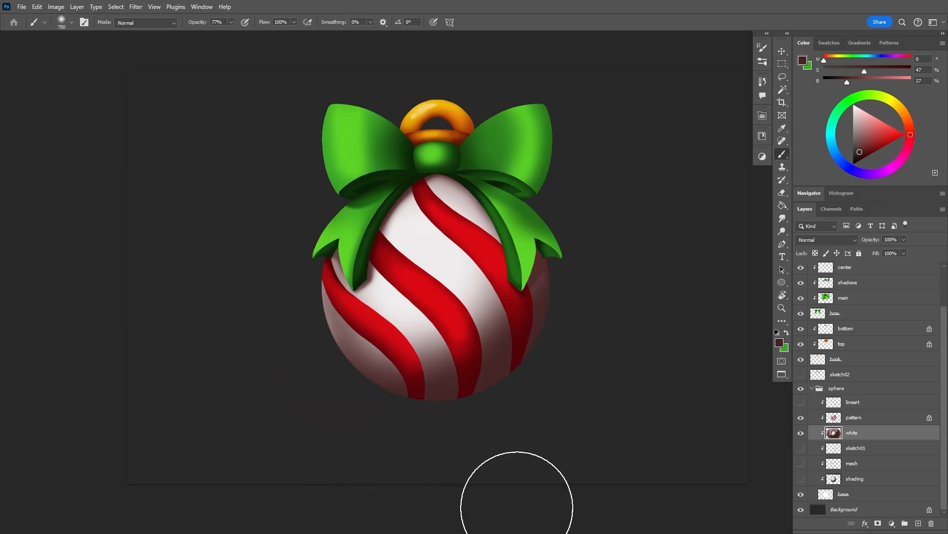
# Soften the transition between light and shadow on the white stripes with a sampled pinkish grey at 500 px and 41% opacity
pyautogui.keyDown('alt'); pyautogui.click(436, 249); pyautogui.keyUp('alt')
pyautogui.moveTo(436, 249); pyautogui.dragTo(452, 267)
pyautogui.keyDown('alt'); pyautogui.click(486, 324); pyautogui.keyUp('alt')
pyautogui.click(472, 301)
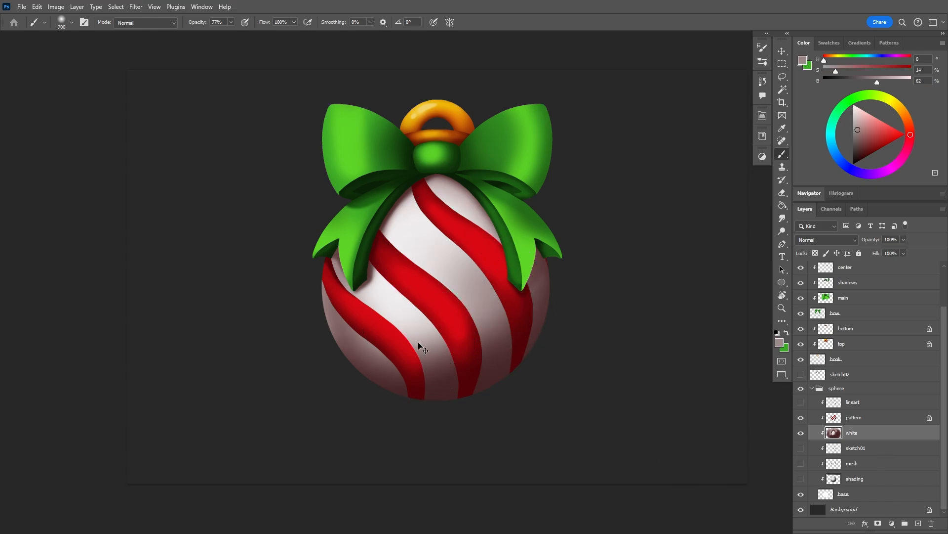
pyautogui.hotkey('ctrl', 'z')
pyautogui.press('[')
pyautogui.click(231, 22)
pyautogui.moveTo(225, 37); pyautogui.dragTo(216, 38)
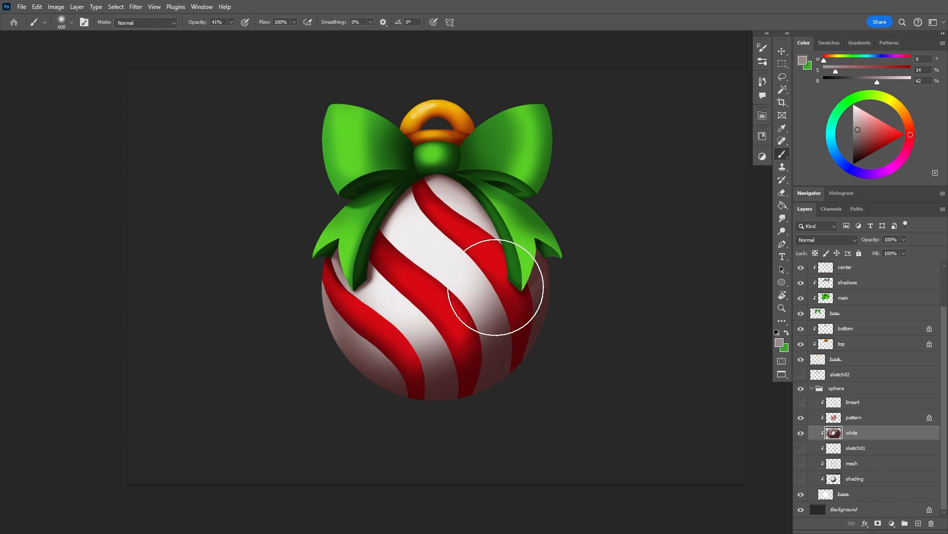
pyautogui.press('[')
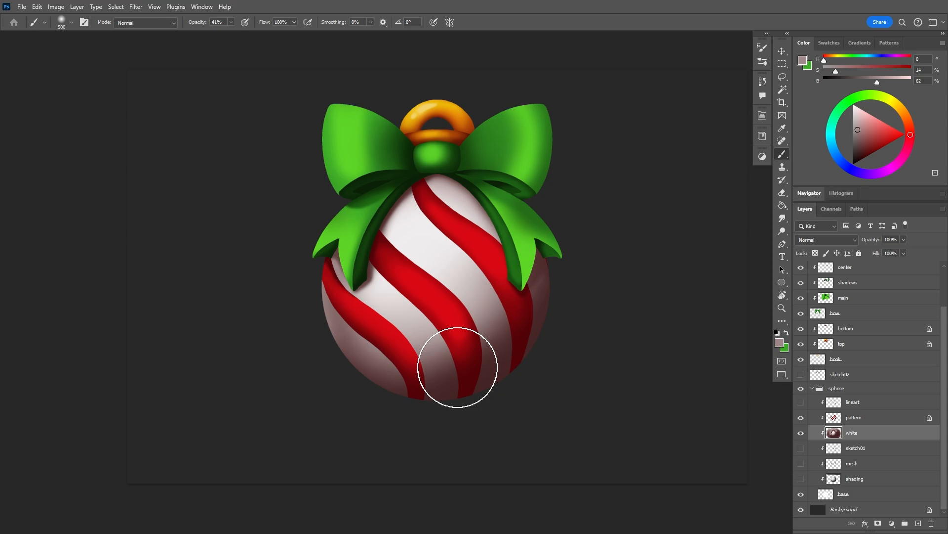
# Create a layer above the white layer and name it "shadowes"
pyautogui.click(919, 522)
pyautogui.doubleClick(854, 433)
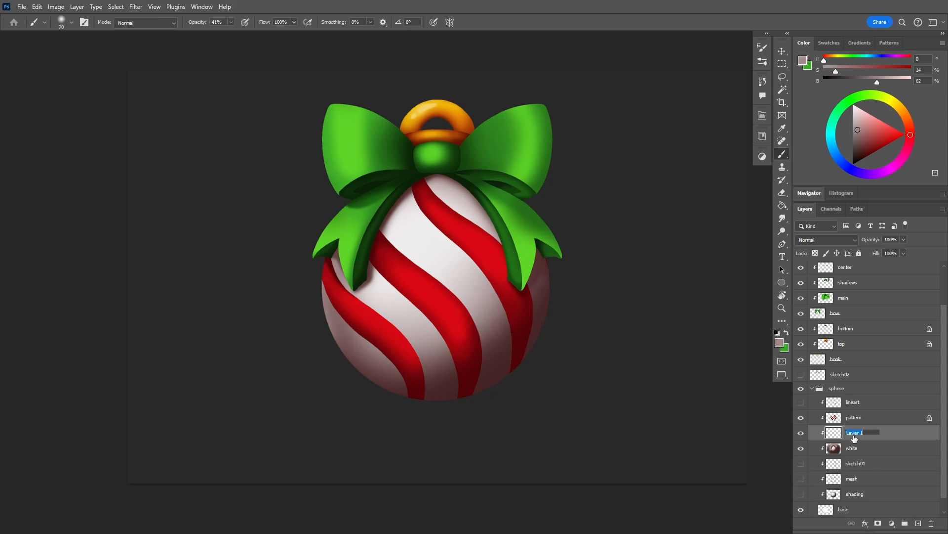
pyautogui.write('shadowes')
pyautogui.press('Return')
# Paint reddish brown shadows along the red stripes' edges on the white areas with a 70 px brush at 100% opacity
pyautogui.keyDown('alt'); pyautogui.click(440, 220); pyautogui.keyUp('alt')
pyautogui.press('0')
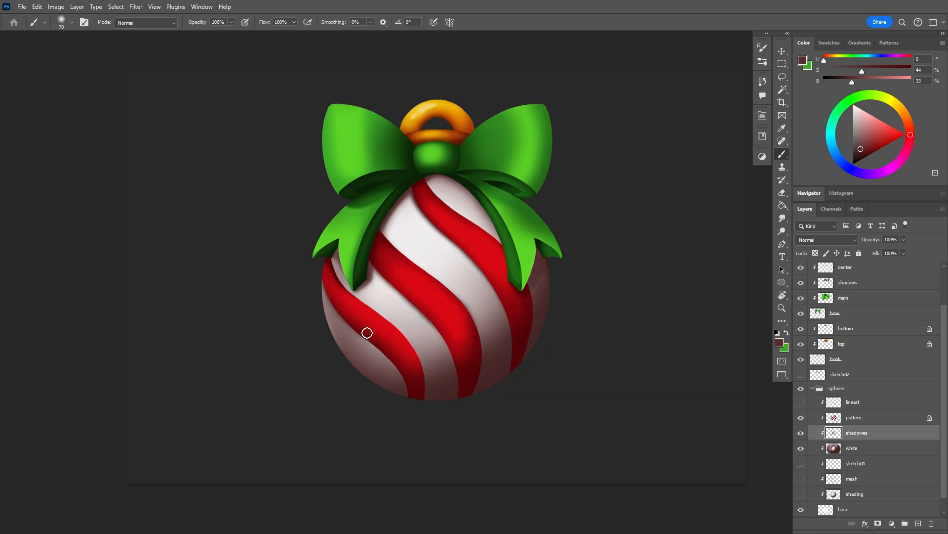
pyautogui.press('z')
pyautogui.moveTo(568, 324); pyautogui.dragTo(590, 383)
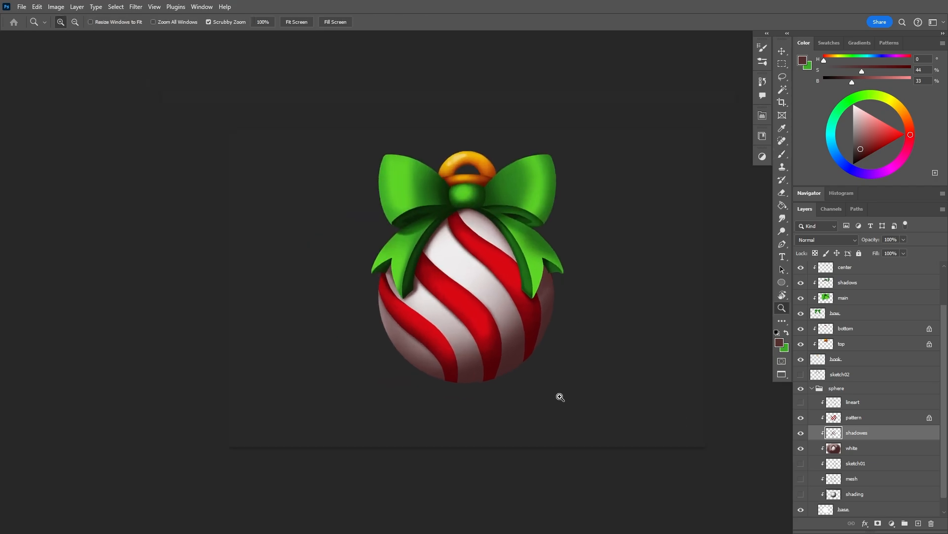
pyautogui.moveTo(543, 290); pyautogui.dragTo(561, 290)
# Sample a stripe shadow, darken the colour to brightness 27, and deepen the shadows along the stripes' edges
pyautogui.press('b')
pyautogui.keyDown('alt'); pyautogui.click(426, 205); pyautogui.keyUp('alt')
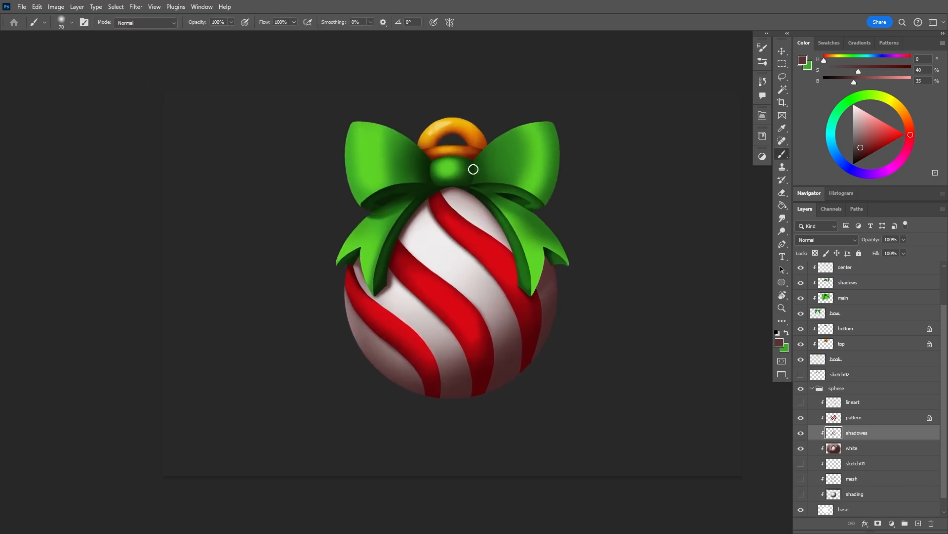
pyautogui.moveTo(854, 83); pyautogui.dragTo(847, 83)
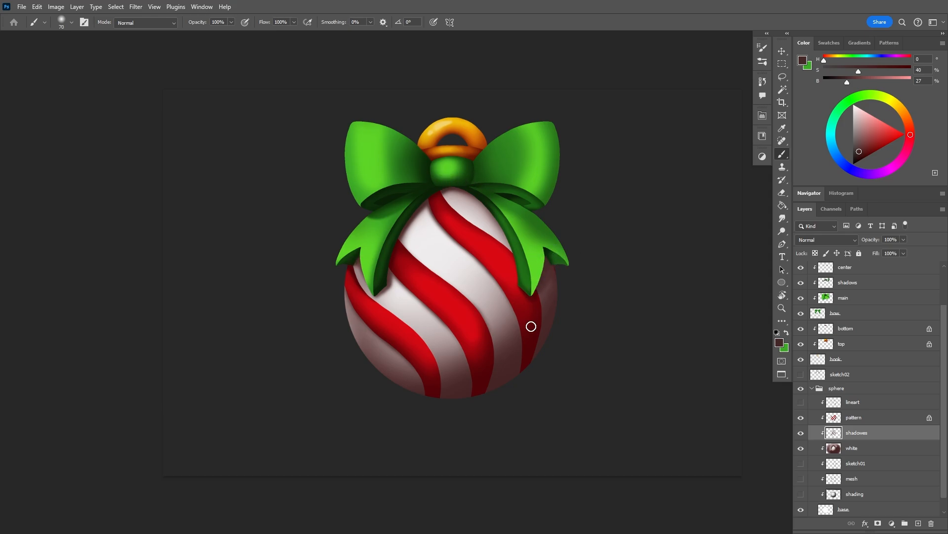
# Add a short dark brown shadow stroke on the white area at the top of the ball, just under the bow
pyautogui.moveTo(478, 194)
pyautogui.mouseDown()
pyautogui.moveTo(509, 222)
pyautogui.moveTo(472, 198)
pyautogui.mouseUp()
pyautogui.press('z')
pyautogui.moveTo(527, 241); pyautogui.dragTo(588, 257)
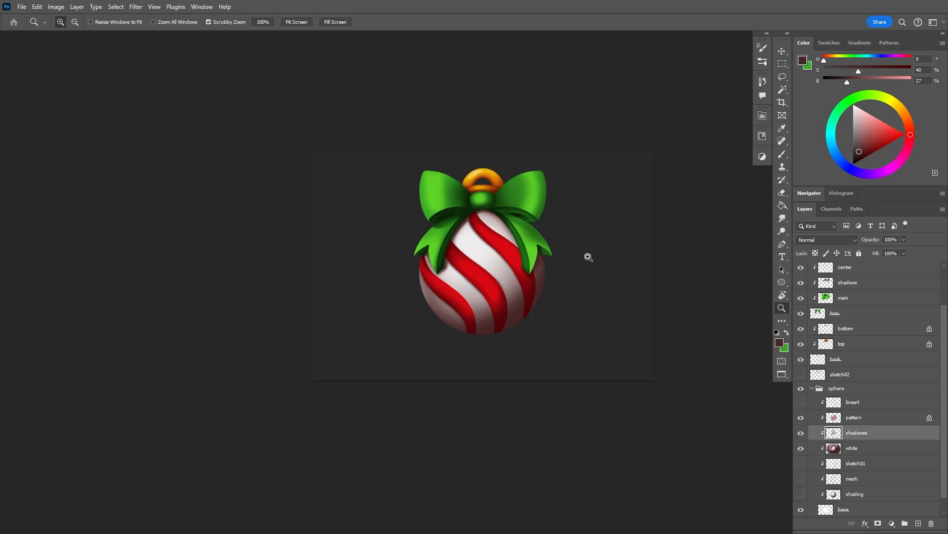
pyautogui.moveTo(550, 302); pyautogui.dragTo(584, 282)
# On the pattern layer, paint orange-red highlights (hue 9, saturation 80, brightness 90) along the red stripes with a 100 px brush at 50% opacity
pyautogui.click(860, 419)
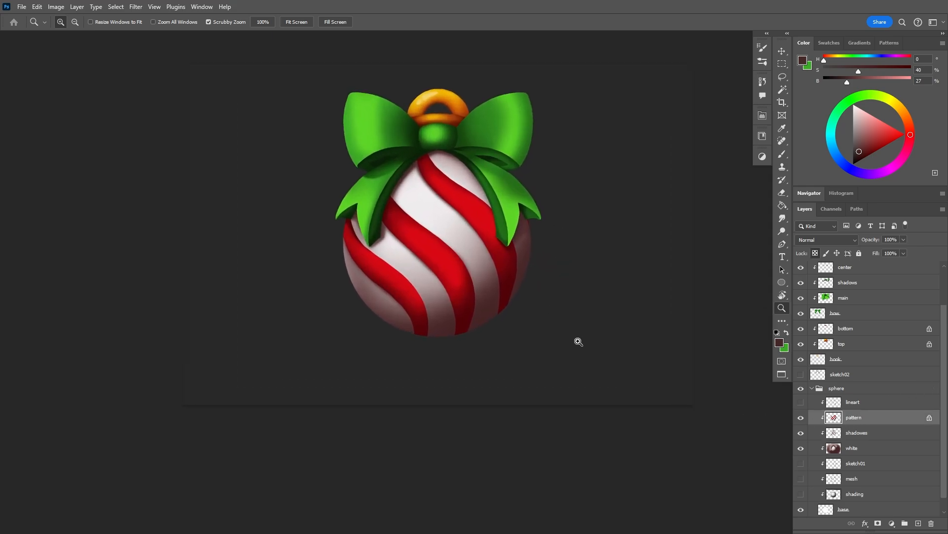
pyautogui.press('b')
pyautogui.keyDown('alt'); pyautogui.click(474, 247); pyautogui.keyUp('alt')
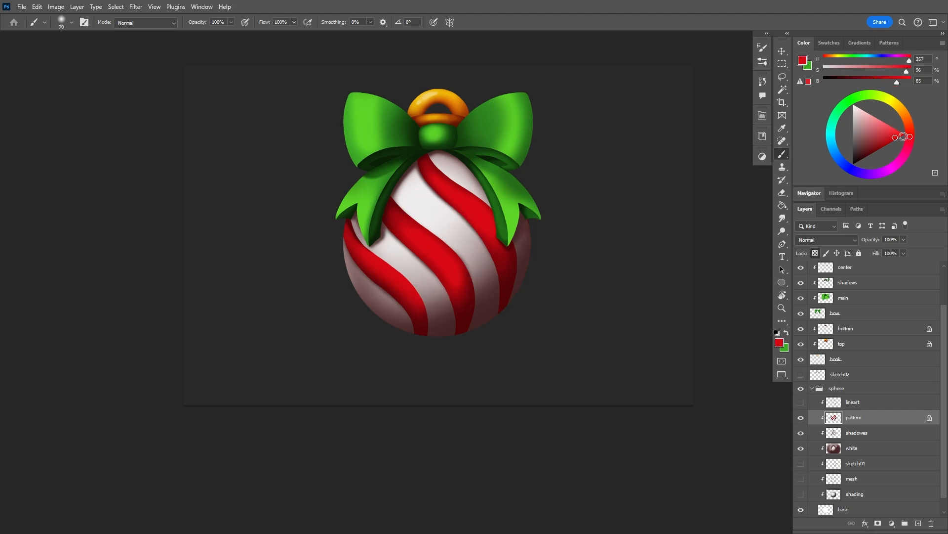
pyautogui.moveTo(910, 136)
pyautogui.mouseDown()
pyautogui.moveTo(909, 127)
pyautogui.moveTo(896, 135)
pyautogui.mouseUp()
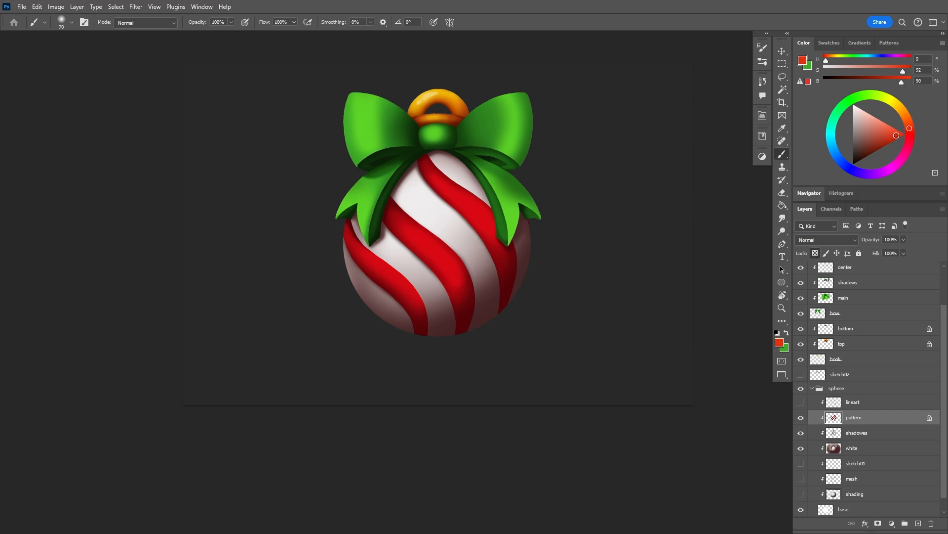
pyautogui.moveTo(900, 76); pyautogui.dragTo(897, 75)
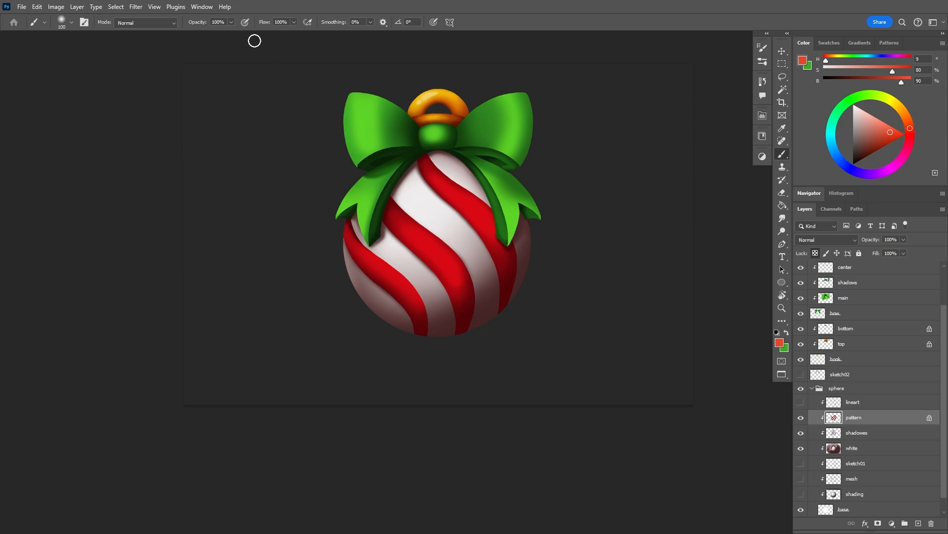
pyautogui.click(231, 22)
pyautogui.moveTo(216, 43); pyautogui.dragTo(208, 46)
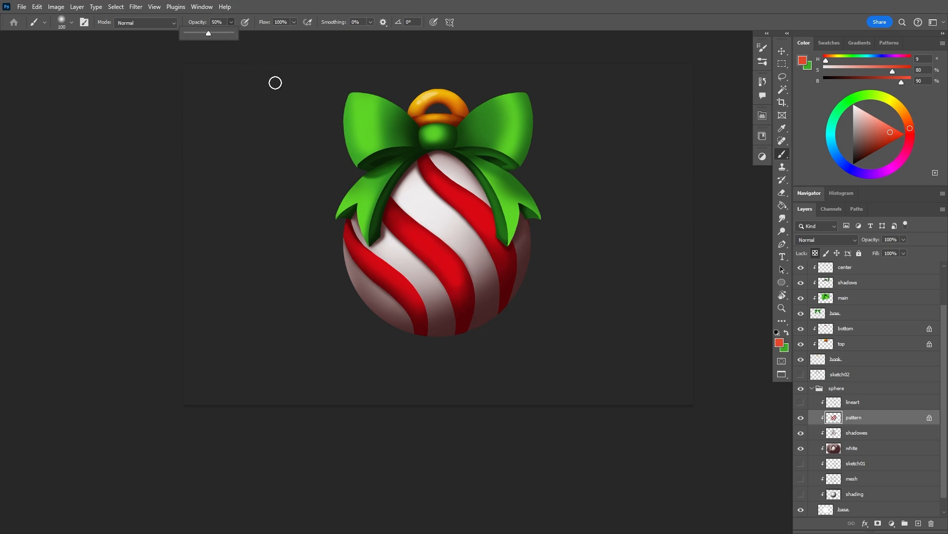
pyautogui.click(405, 226)
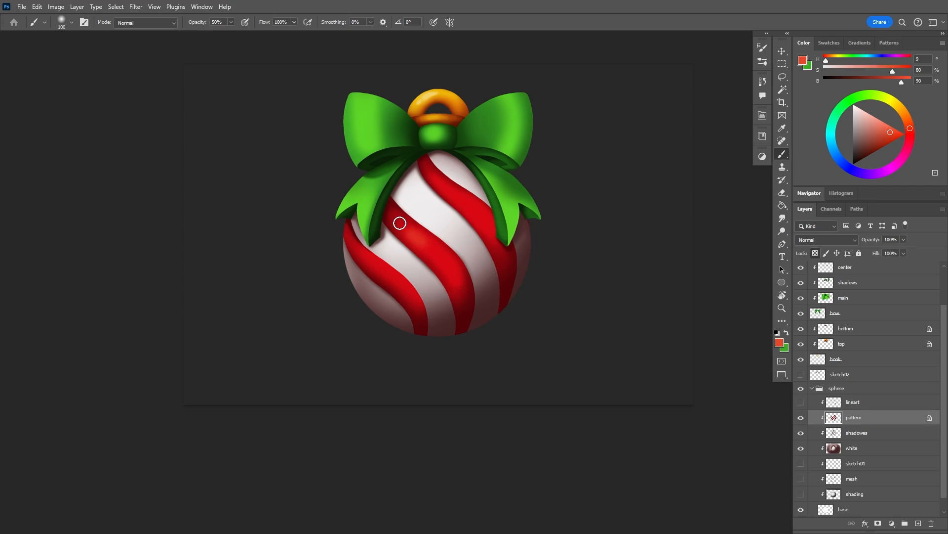
pyautogui.hotkey('ctrl', 'z')
pyautogui.moveTo(401, 223); pyautogui.dragTo(459, 283)
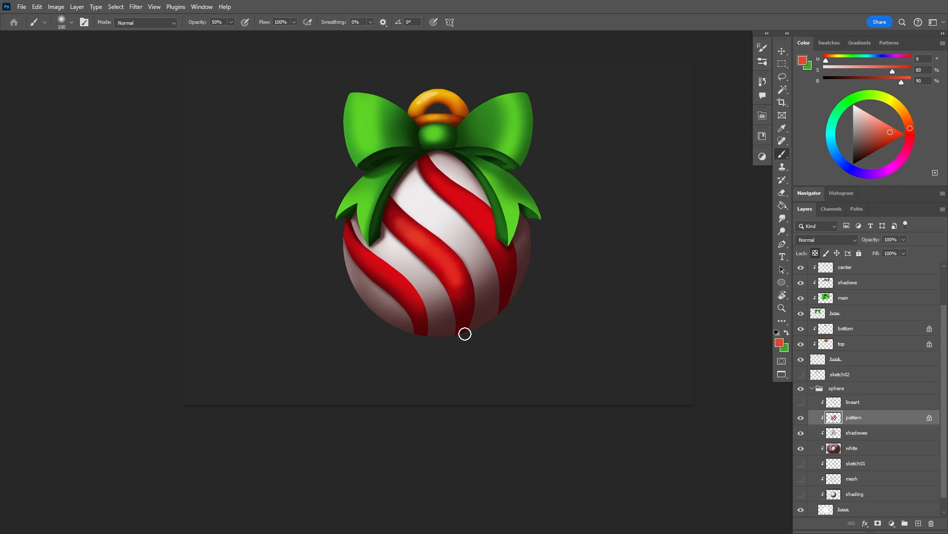
pyautogui.moveTo(442, 186); pyautogui.dragTo(488, 228)
pyautogui.moveTo(368, 256); pyautogui.dragTo(450, 320)
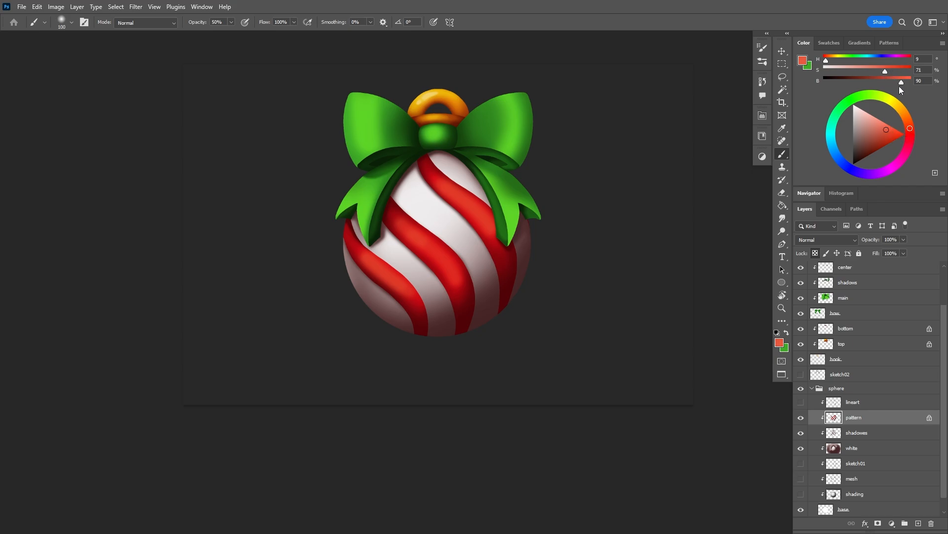
# Reduce the highlight colour's saturation to 71 and brighten the middles of the three main red stripes
pyautogui.moveTo(900, 87); pyautogui.dragTo(902, 83)
pyautogui.moveTo(441, 183); pyautogui.dragTo(496, 240)
pyautogui.moveTo(404, 229); pyautogui.dragTo(460, 281)
pyautogui.moveTo(356, 250); pyautogui.dragTo(415, 306)
# Sample the dark red from the middle stripe's shaded lower end and resize the brush for the stripe shadows
pyautogui.keyDown('alt'); pyautogui.click(462, 321); pyautogui.keyUp('alt')
pyautogui.press(']')
pyautogui.press(']')
pyautogui.press(']')
pyautogui.press(']')
pyautogui.press(']')
pyautogui.press(']')
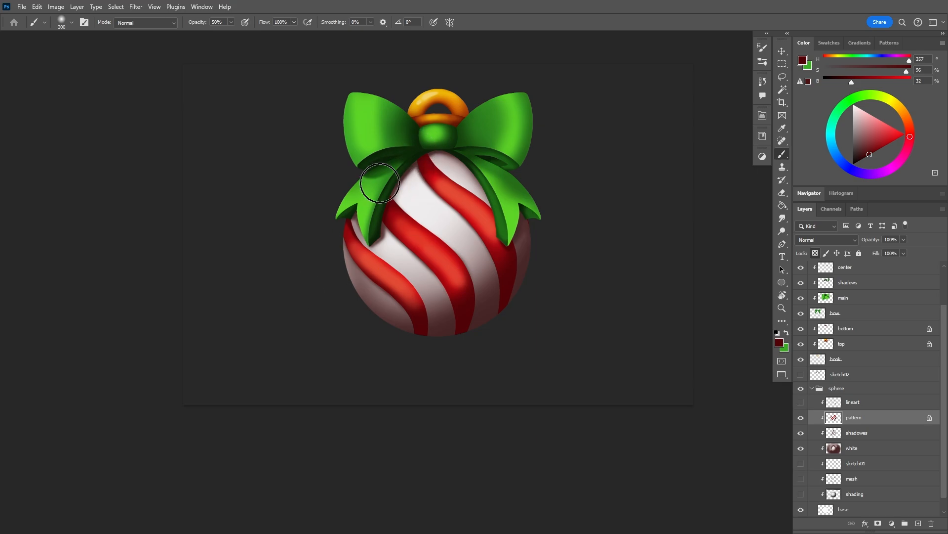
pyautogui.press('[')
pyautogui.press('[')
pyautogui.press('[')
pyautogui.press('[')
pyautogui.press('[')
pyautogui.press('[')
pyautogui.press('[')
pyautogui.press('[')
pyautogui.press('z')
pyautogui.moveTo(569, 268); pyautogui.dragTo(573, 308)
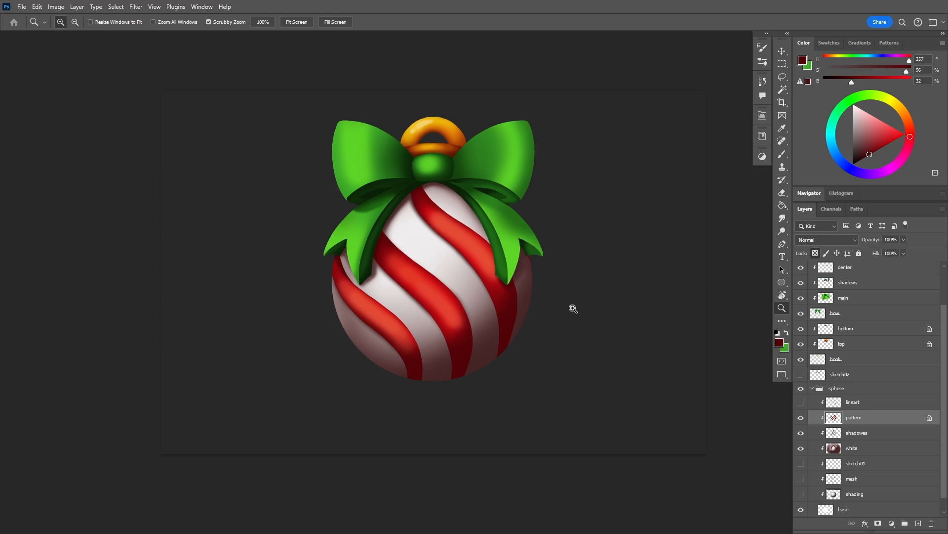
pyautogui.press('v')
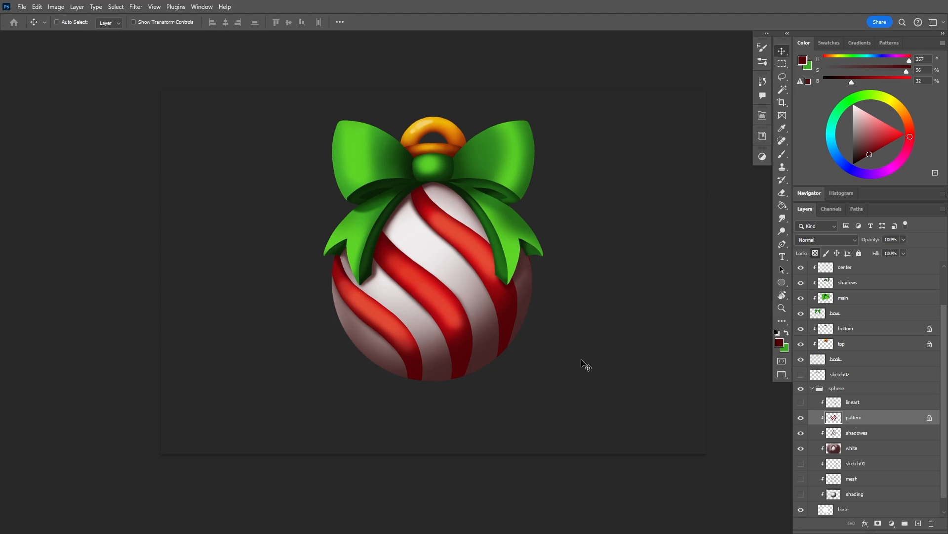
pyautogui.press('r')
pyautogui.moveTo(589, 360); pyautogui.dragTo(614, 371)
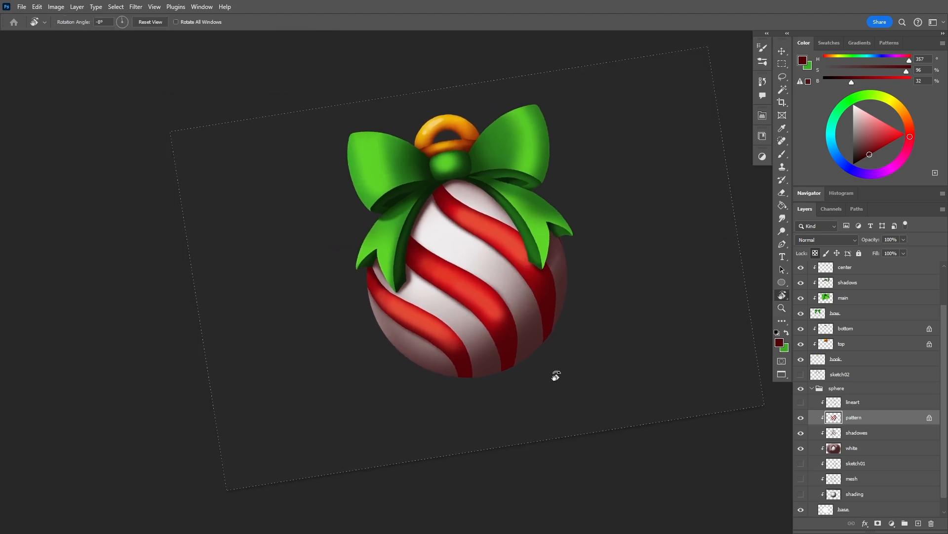
pyautogui.moveTo(555, 375); pyautogui.dragTo(587, 315)
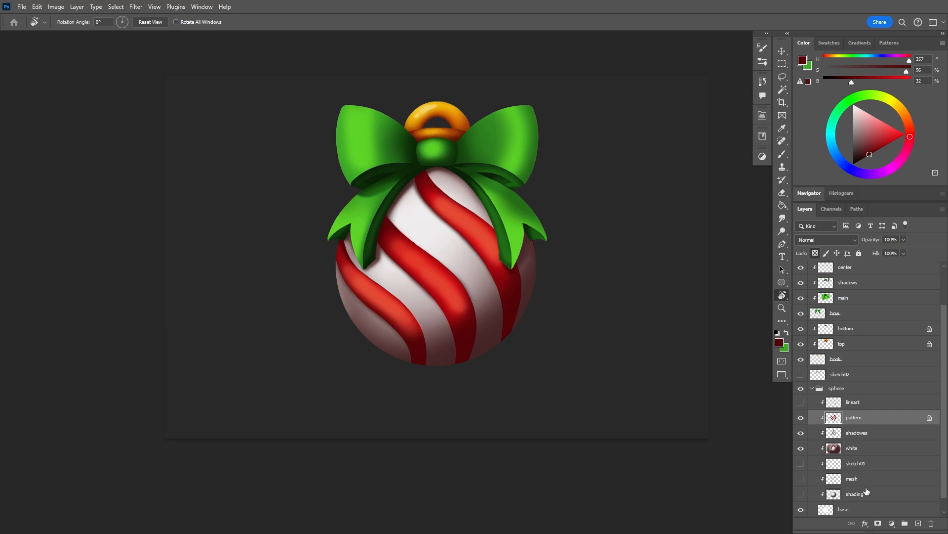
# Create a layer above the pattern layer and name it "highlights"
pyautogui.click(919, 523)
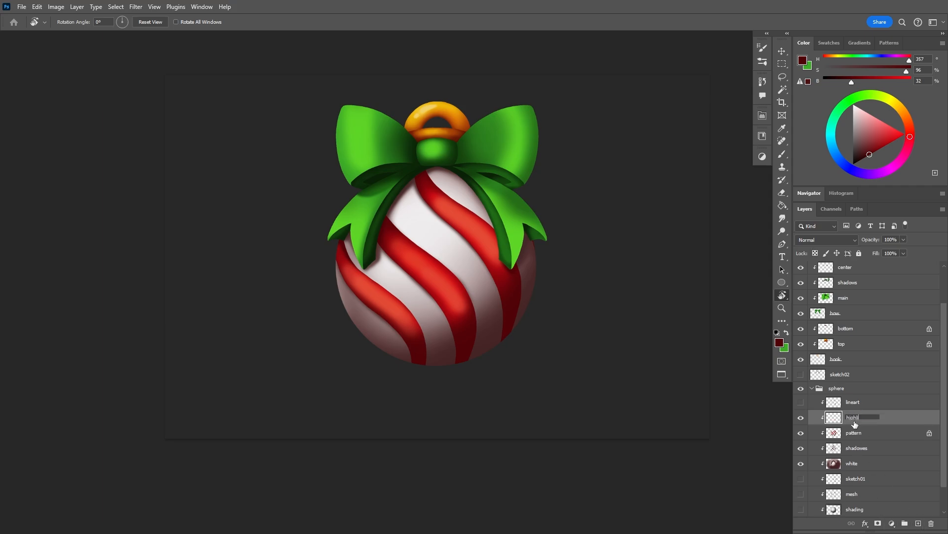
pyautogui.press('Return')
pyautogui.scroll(1, 517, 283)
pyautogui.moveTo(542, 319); pyautogui.dragTo(536, 315)
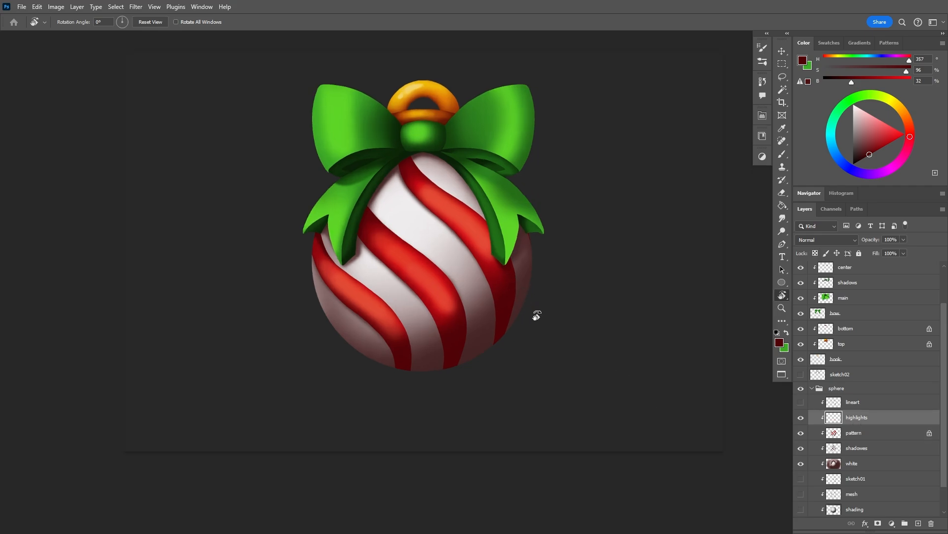
# Sample the middle stripe's red, lighten it to saturation 63 and brightness 94, and try a highlight along the stripe with an 80 px soft brush
pyautogui.rightClick(458, 258)
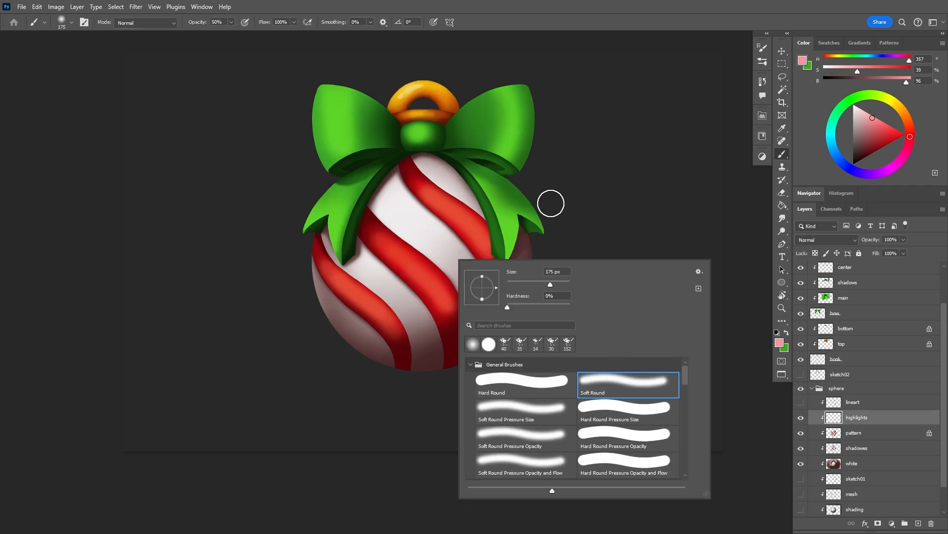
pyautogui.click(568, 200)
pyautogui.press('[')
pyautogui.press('[')
pyautogui.press('[')
pyautogui.press('[')
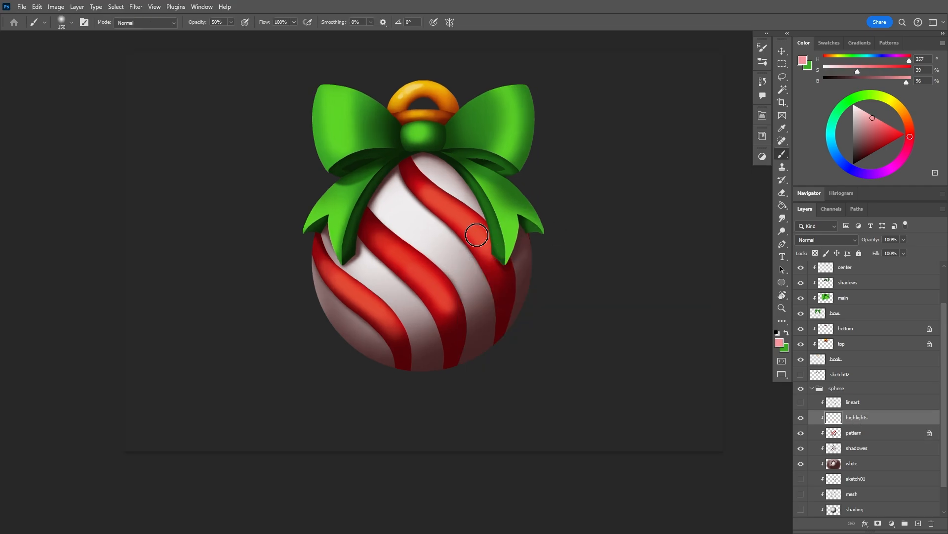
pyautogui.keyDown('alt'); pyautogui.click(412, 260); pyautogui.keyUp('alt')
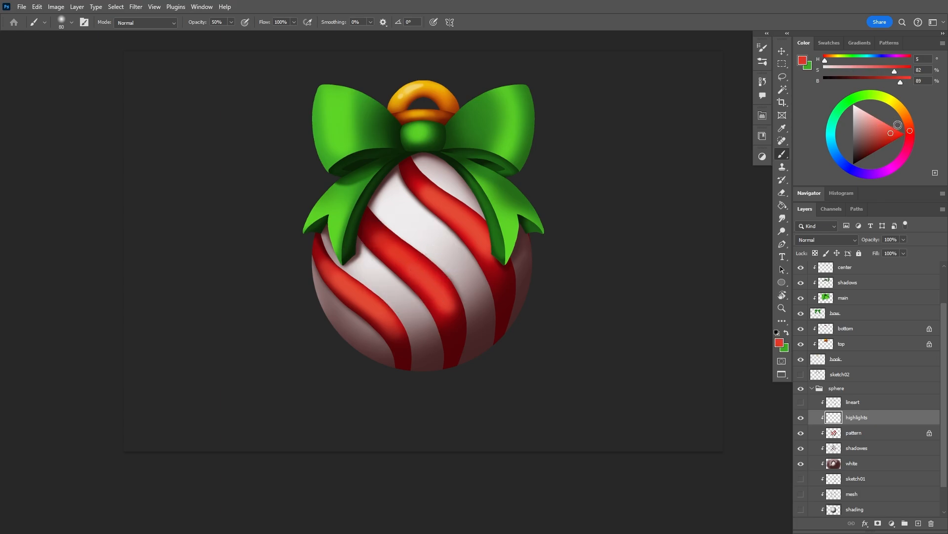
pyautogui.moveTo(894, 72)
pyautogui.mouseDown()
pyautogui.moveTo(883, 71)
pyautogui.moveTo(906, 84)
pyautogui.moveTo(882, 72)
pyautogui.mouseUp()
pyautogui.press('[')
pyautogui.press('[')
pyautogui.moveTo(387, 246); pyautogui.dragTo(424, 280)
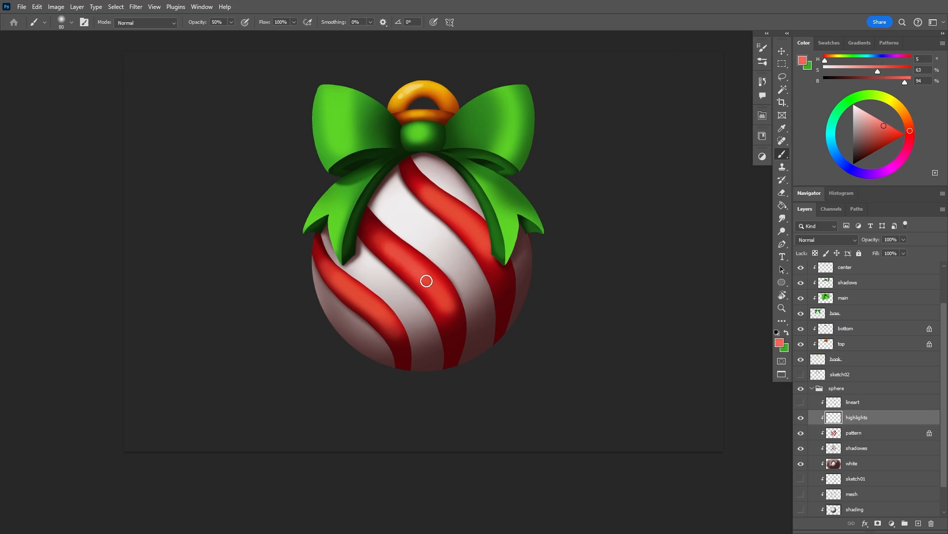
# Replace the trial highlight with thin peach highlights (hue 16, saturation 55, brightness 98) on the middle and upper red stripes, using a 60 px brush
pyautogui.moveTo(871, 72); pyautogui.dragTo(869, 73)
pyautogui.click(911, 123)
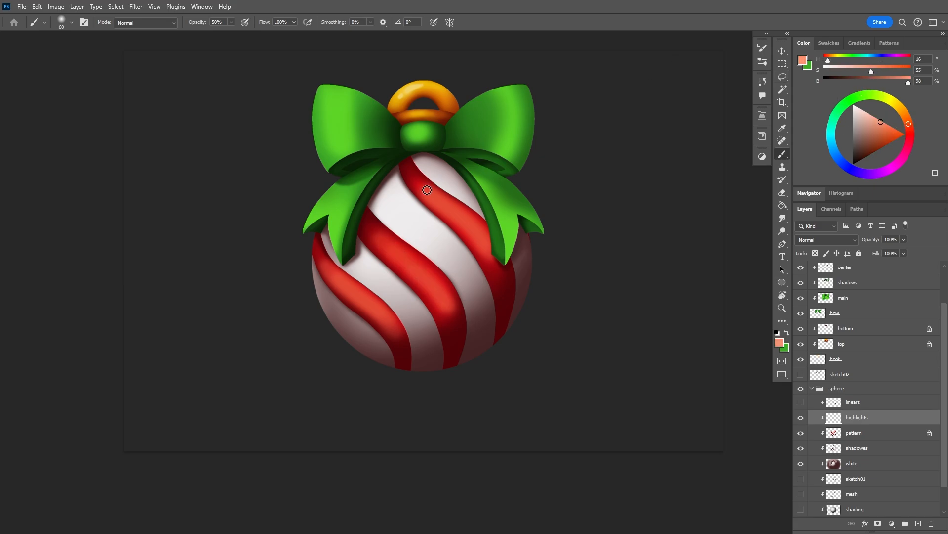
pyautogui.hotkey('ctrl', 'z')
pyautogui.moveTo(428, 191)
pyautogui.mouseDown()
pyautogui.moveTo(487, 252)
pyautogui.moveTo(482, 234)
pyautogui.mouseUp()
pyautogui.hotkey('ctrl', 'z')
pyautogui.moveTo(387, 243); pyautogui.dragTo(446, 299)
pyautogui.moveTo(430, 190); pyautogui.dragTo(476, 227)
pyautogui.press('r')
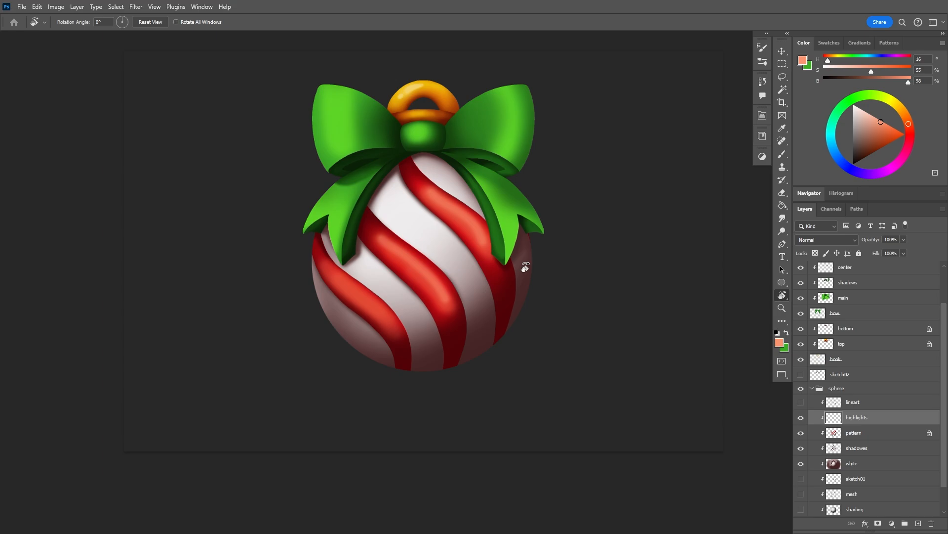
# Soften the new stripe highlights with a Soft Round eraser at 42% opacity, enlarged to 200 px
pyautogui.press('e')
pyautogui.rightClick(546, 295)
pyautogui.click(665, 393)
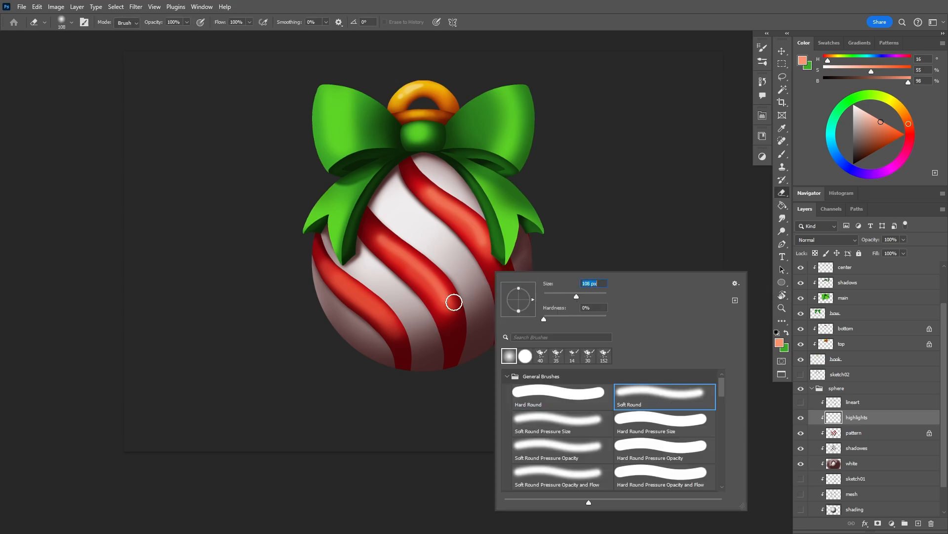
pyautogui.click(186, 21)
pyautogui.moveTo(179, 38); pyautogui.dragTo(159, 35)
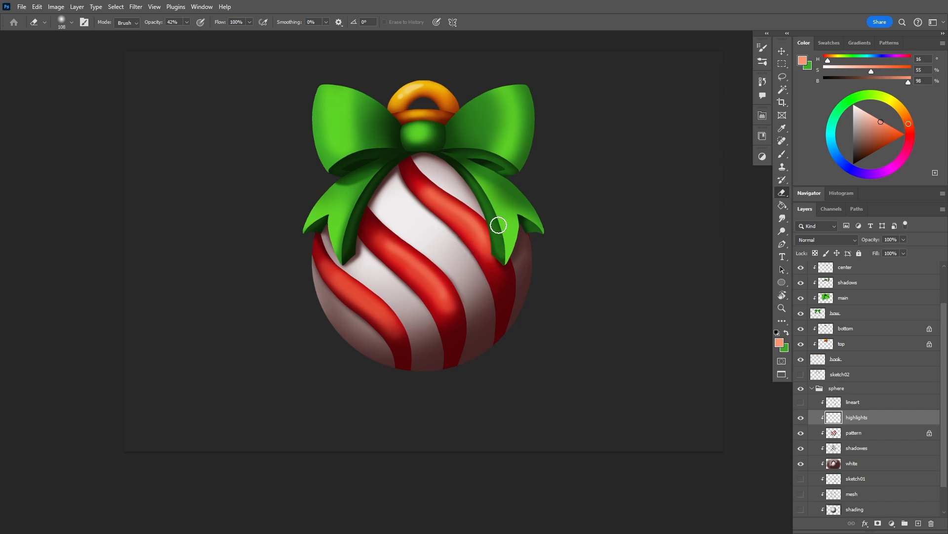
pyautogui.press(']')
pyautogui.press(']')
pyautogui.press(']')
pyautogui.press(']')
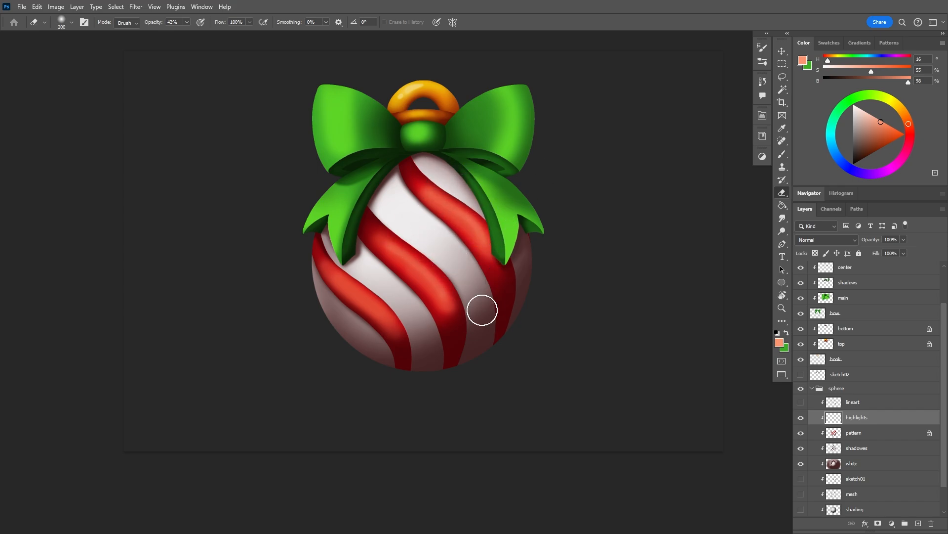
pyautogui.press('z')
pyautogui.moveTo(551, 293)
pyautogui.mouseDown()
pyautogui.moveTo(559, 292)
pyautogui.moveTo(549, 306)
pyautogui.mouseUp()
pyautogui.press('b')
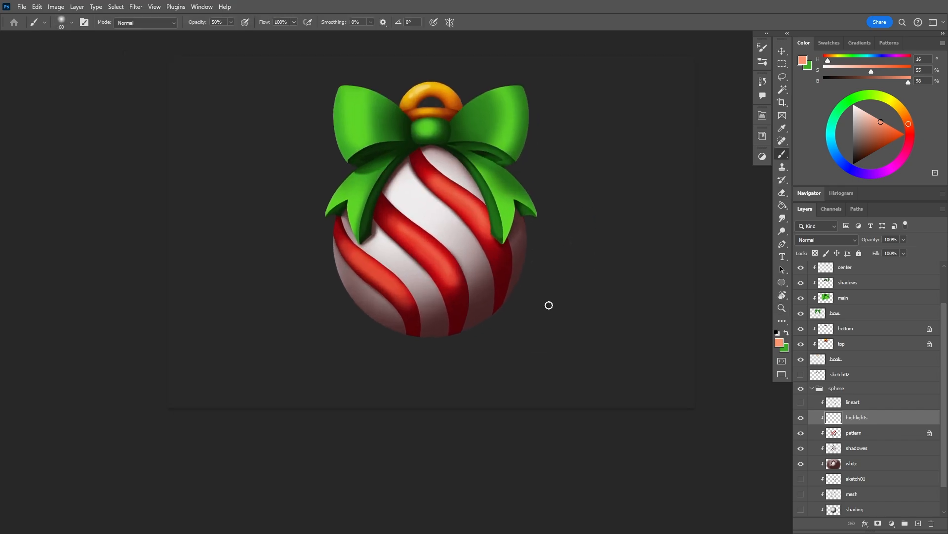
# Rotate the canvas, finish the highlight on the lowest red stripe, and soften it with the eraser
pyautogui.press('r')
pyautogui.moveTo(393, 327); pyautogui.dragTo(438, 368)
pyautogui.moveTo(443, 332); pyautogui.dragTo(525, 288)
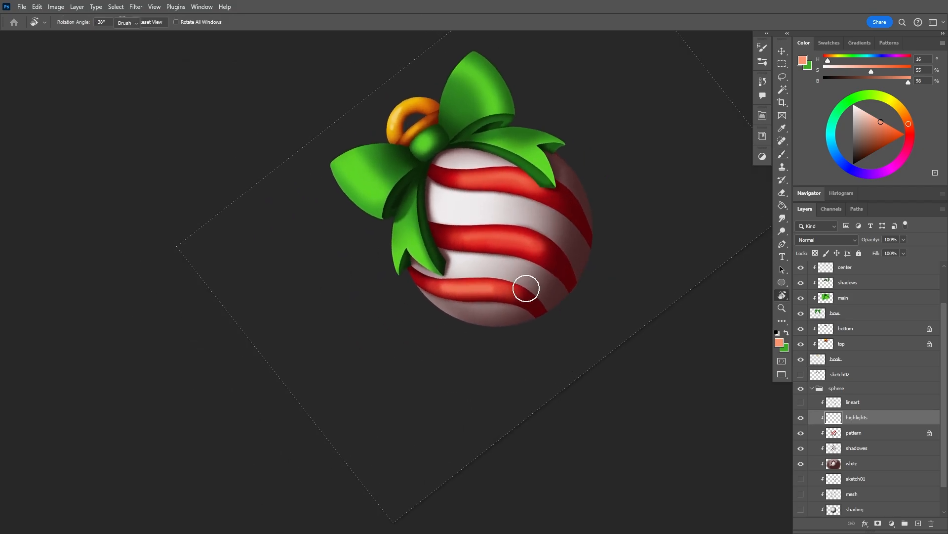
pyautogui.press('e')
pyautogui.moveTo(444, 292); pyautogui.dragTo(541, 302)
pyautogui.press('Escape')
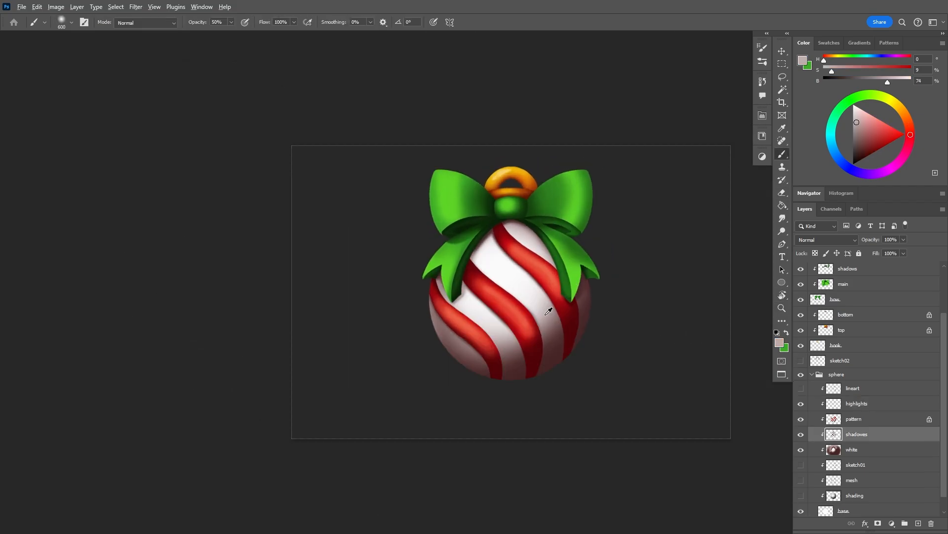
# On the shadowes layer, shade the white stripes with a pinkish grey (saturation 9, brightness 74) using a 600 px brush at 50% opacity
pyautogui.moveTo(517, 321)
pyautogui.mouseDown()
pyautogui.moveTo(527, 267)
pyautogui.moveTo(497, 297)
pyautogui.moveTo(577, 253)
pyautogui.moveTo(579, 227)
pyautogui.moveTo(556, 252)
pyautogui.mouseUp()
pyautogui.press('e')
pyautogui.press('z')
# Sample a dark brown (saturation 45, brightness 20) and paint shadows beside the left ribbon tail and along the lowest red stripe with a small soft brush
pyautogui.press('b')
pyautogui.keyDown('alt'); pyautogui.click(565, 397); pyautogui.keyUp('alt')
pyautogui.press('[')
pyautogui.press('[')
pyautogui.press('[')
pyautogui.press('[')
pyautogui.press('[')
pyautogui.press('[')
pyautogui.press('[')
pyautogui.press('[')
pyautogui.press('[')
pyautogui.press('[')
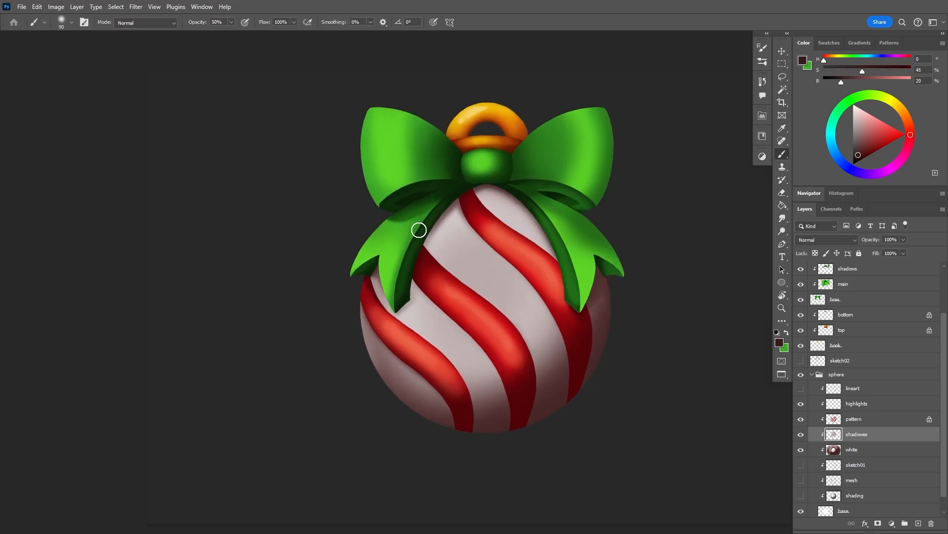
pyautogui.moveTo(419, 231)
pyautogui.mouseDown()
pyautogui.moveTo(436, 207)
pyautogui.moveTo(405, 298)
pyautogui.mouseUp()
pyautogui.moveTo(456, 370); pyautogui.dragTo(483, 364)
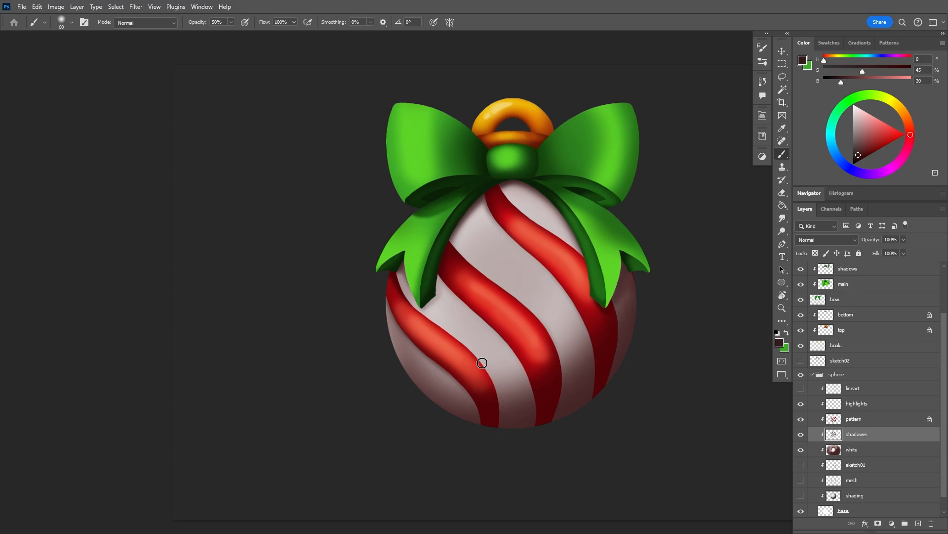
# Paint a greyish brown shadow (saturation 22, brightness 37) along the lower edge of the middle red stripe with an 80 px brush
pyautogui.rightClick(483, 364)
pyautogui.click(533, 393)
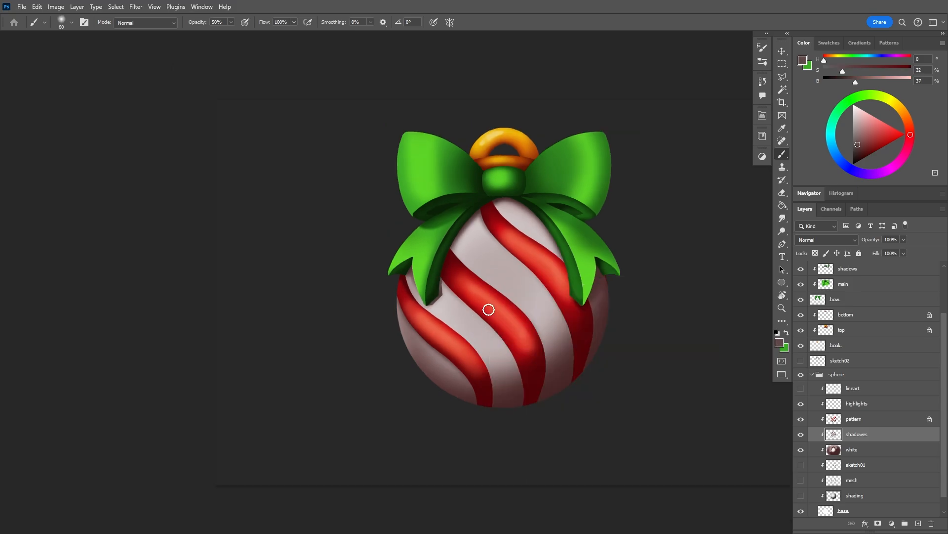
pyautogui.moveTo(445, 284); pyautogui.dragTo(511, 351)
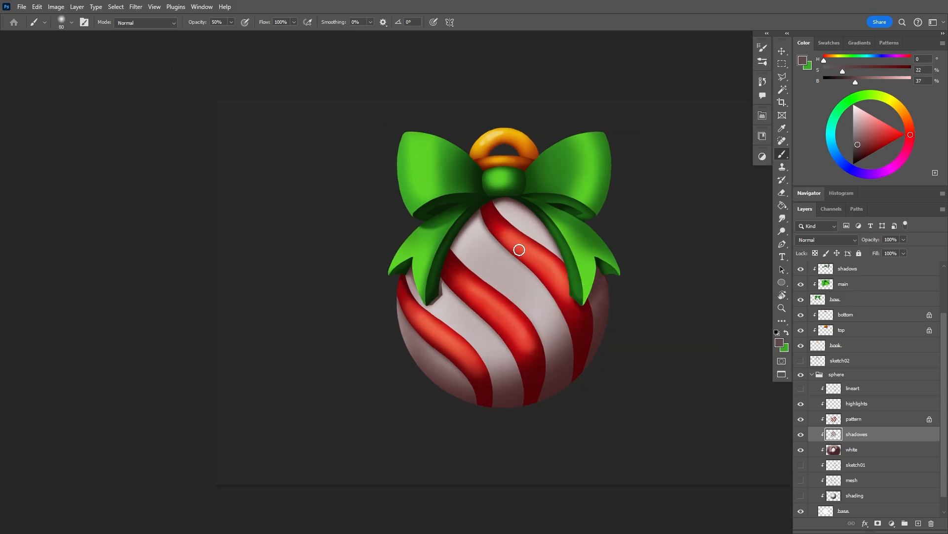
# Sample a darker brown (saturation 46, brightness 28) and deepen the shadows along all red stripes' edges with an 80 px brush at 78% opacity
pyautogui.press('7')
pyautogui.press('8')
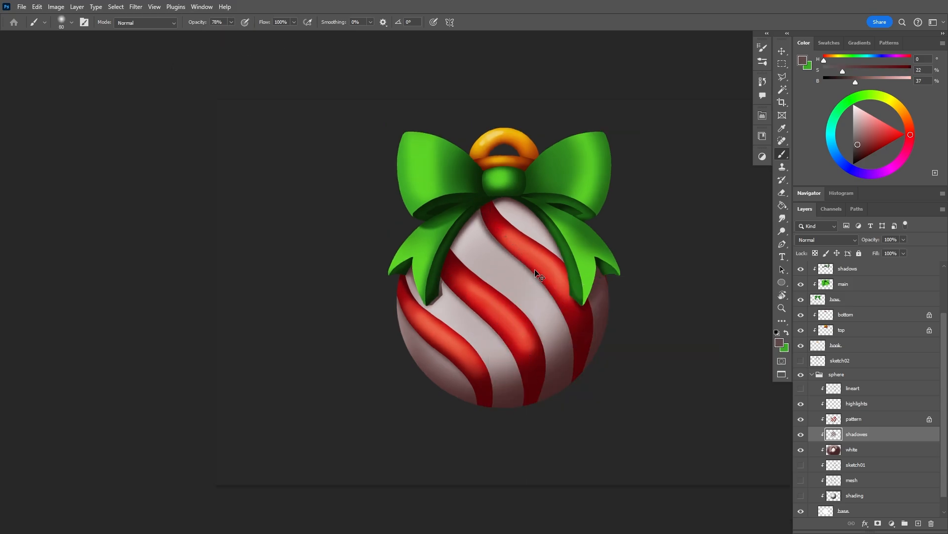
pyautogui.keyDown('alt'); pyautogui.click(581, 346); pyautogui.keyUp('alt')
pyautogui.moveTo(573, 319); pyautogui.dragTo(576, 344)
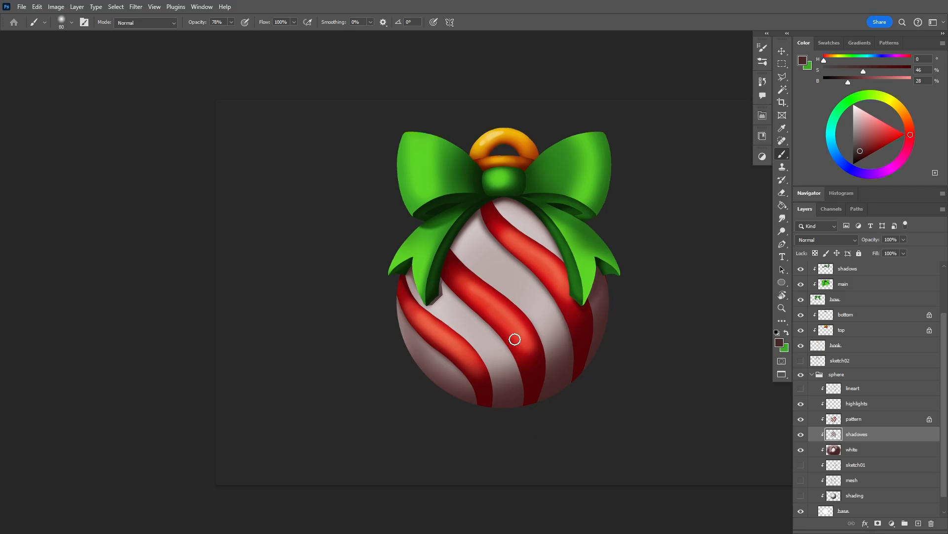
pyautogui.moveTo(515, 339); pyautogui.dragTo(517, 377)
pyautogui.moveTo(439, 354); pyautogui.dragTo(477, 395)
pyautogui.moveTo(404, 307); pyautogui.dragTo(442, 348)
pyautogui.moveTo(442, 266); pyautogui.dragTo(507, 348)
pyautogui.moveTo(484, 215); pyautogui.dragTo(513, 254)
pyautogui.moveTo(510, 198); pyautogui.dragTo(534, 216)
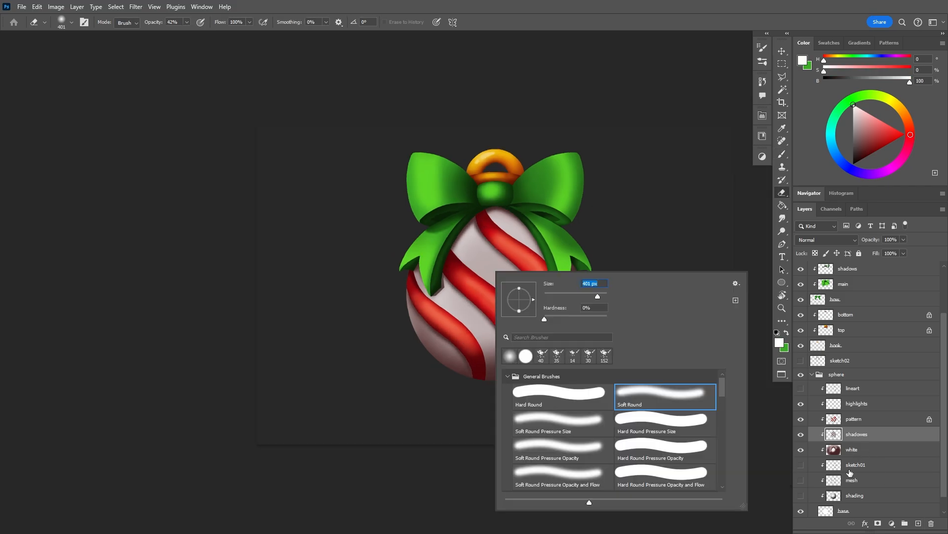
# Brighten the upper part of the white stripes by erasing shading on the shadowes layer with a soft 401 px eraser at 42% opacity
pyautogui.moveTo(475, 272)
pyautogui.mouseDown()
pyautogui.moveTo(502, 315)
pyautogui.moveTo(472, 317)
pyautogui.moveTo(496, 282)
pyautogui.moveTo(510, 285)
pyautogui.mouseUp()
pyautogui.moveTo(583, 372); pyautogui.dragTo(568, 372)
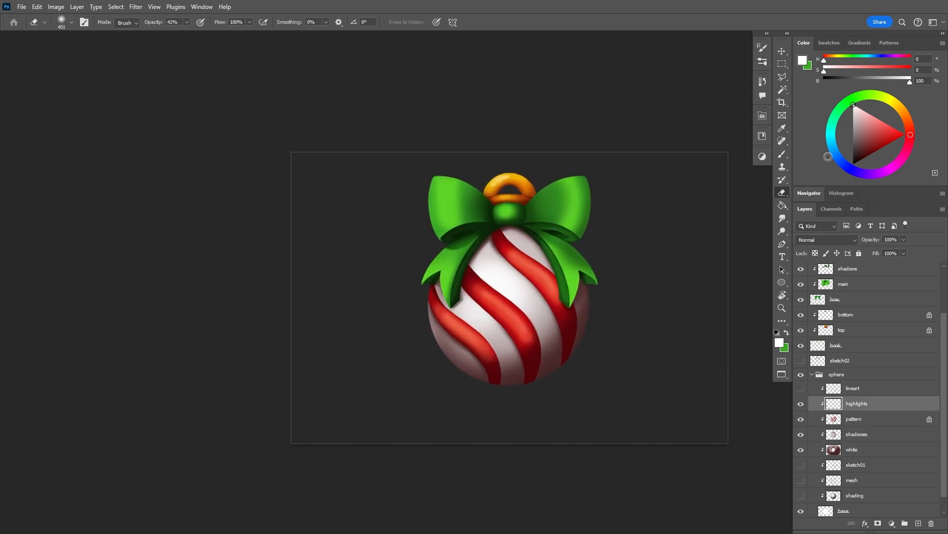
pyautogui.press('b')
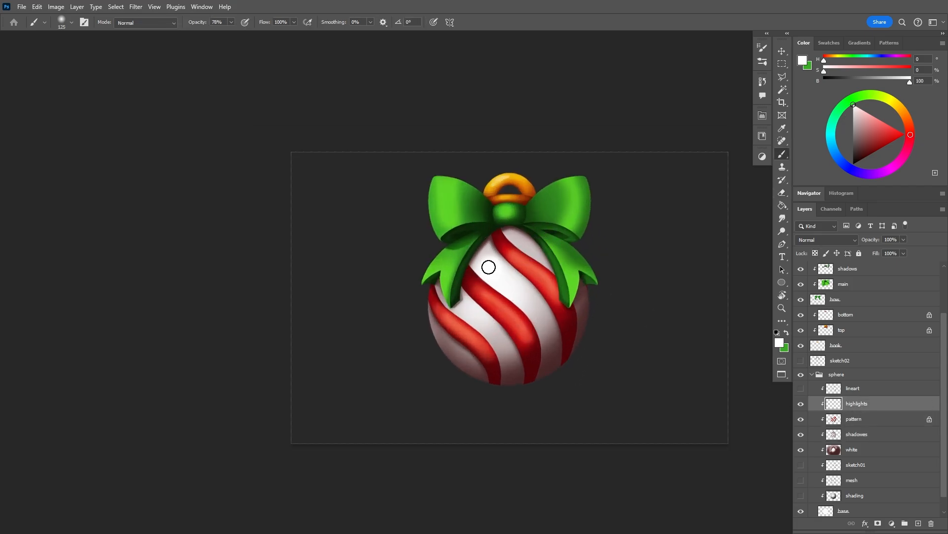
# On the details layer, lasso a fold beside the knot in the right bow loop, shade it dark green (brightness 13), and soften it with the eraser
pyautogui.press('l')
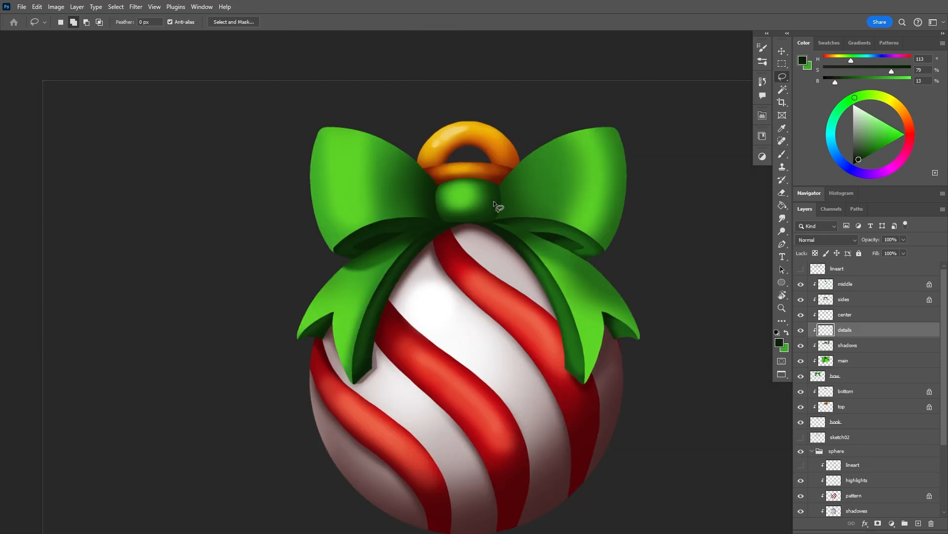
pyautogui.moveTo(500, 205)
pyautogui.mouseDown()
pyautogui.moveTo(482, 233)
pyautogui.moveTo(543, 157)
pyautogui.mouseUp()
pyautogui.press('b')
pyautogui.press(']')
pyautogui.press(']')
pyautogui.press(']')
pyautogui.hotkey('ctrl', 'd')
pyautogui.press('e')
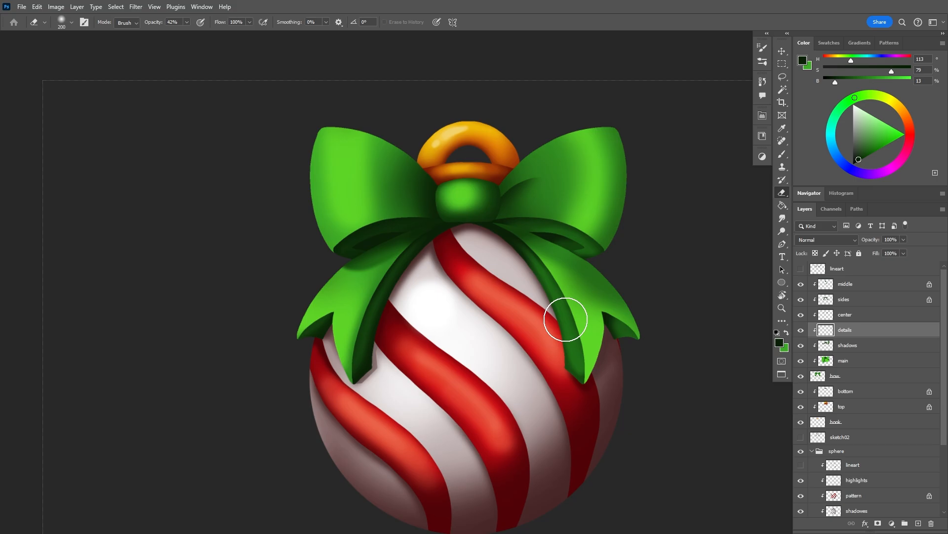
# Lasso a matching fold beside the knot in the left bow loop and shade it with a sampled dark green (brightness 15)
pyautogui.press('l')
pyautogui.moveTo(440, 202)
pyautogui.mouseDown()
pyautogui.moveTo(434, 194)
pyautogui.moveTo(439, 218)
pyautogui.mouseUp()
pyautogui.press('b')
pyautogui.keyDown('alt'); pyautogui.click(446, 222); pyautogui.keyUp('alt')
pyautogui.moveTo(420, 157)
pyautogui.mouseDown()
pyautogui.moveTo(495, 226)
pyautogui.moveTo(361, 201)
pyautogui.moveTo(370, 186)
pyautogui.mouseUp()
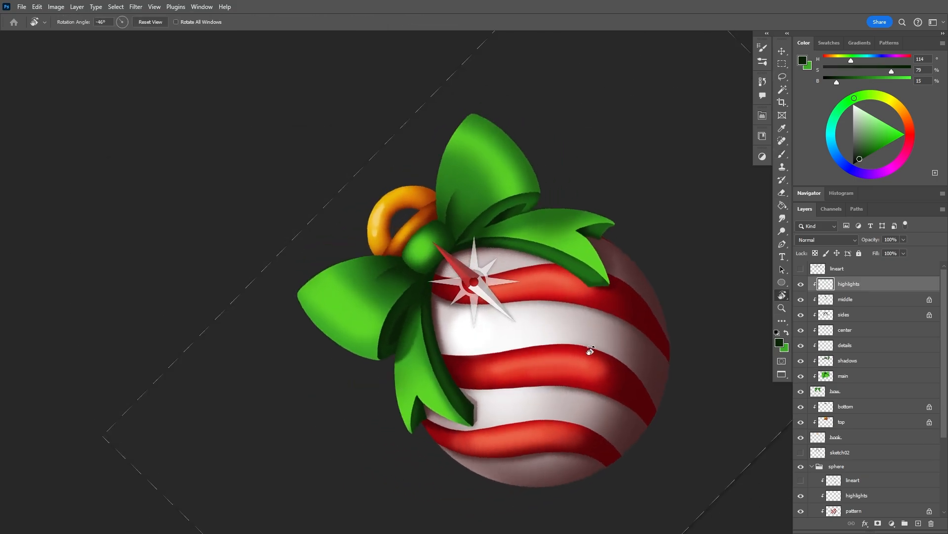
# On the bow's highlights layer, paint yellow-green highlights (hue 82, saturation 81, brightness 89) across both bow loops with a 150 px brush
pyautogui.moveTo(589, 349); pyautogui.dragTo(507, 208)
pyautogui.keyDown('alt'); pyautogui.click(505, 210); pyautogui.keyUp('alt')
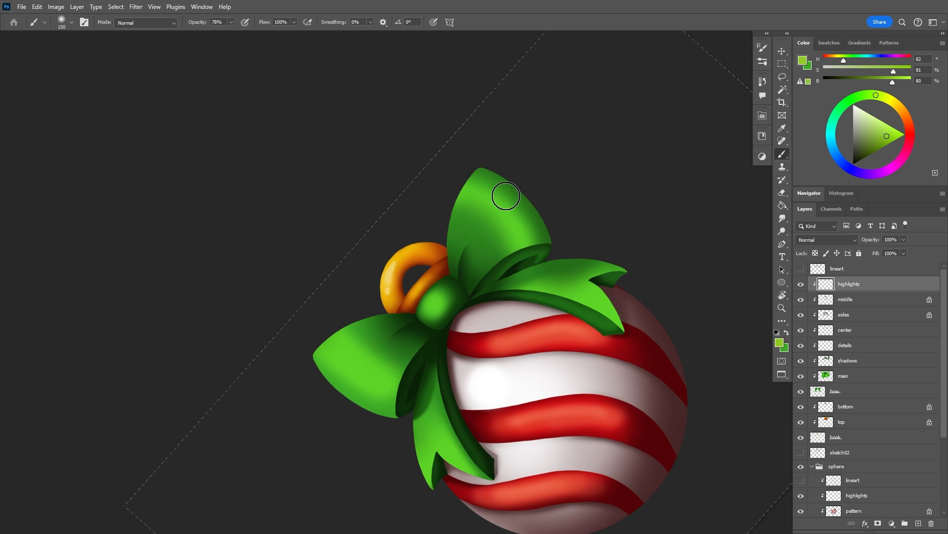
pyautogui.press('r')
pyautogui.moveTo(503, 280); pyautogui.dragTo(502, 275)
pyautogui.moveTo(464, 186); pyautogui.dragTo(515, 223)
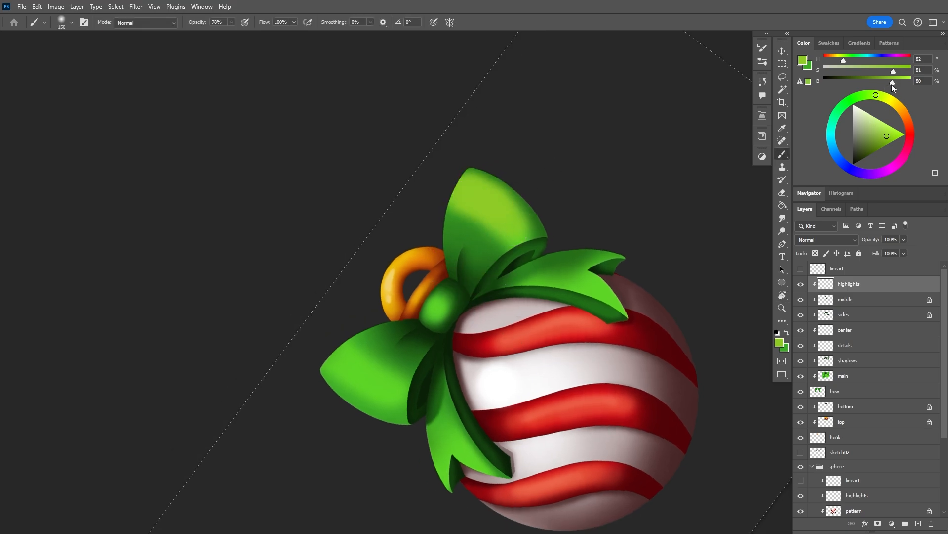
pyautogui.moveTo(467, 188); pyautogui.dragTo(514, 232)
pyautogui.moveTo(336, 350)
pyautogui.mouseDown()
pyautogui.moveTo(349, 368)
pyautogui.moveTo(391, 395)
pyautogui.mouseUp()
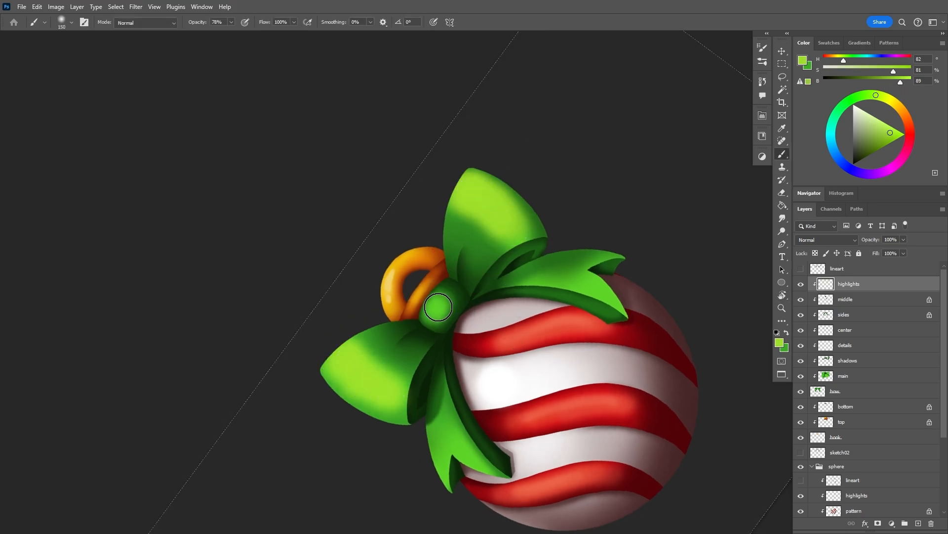
# Trim the edges of both bow loops' highlights into irregular bands with the eraser at 100% opacity, using 200 and 125 px sizes
pyautogui.press('e')
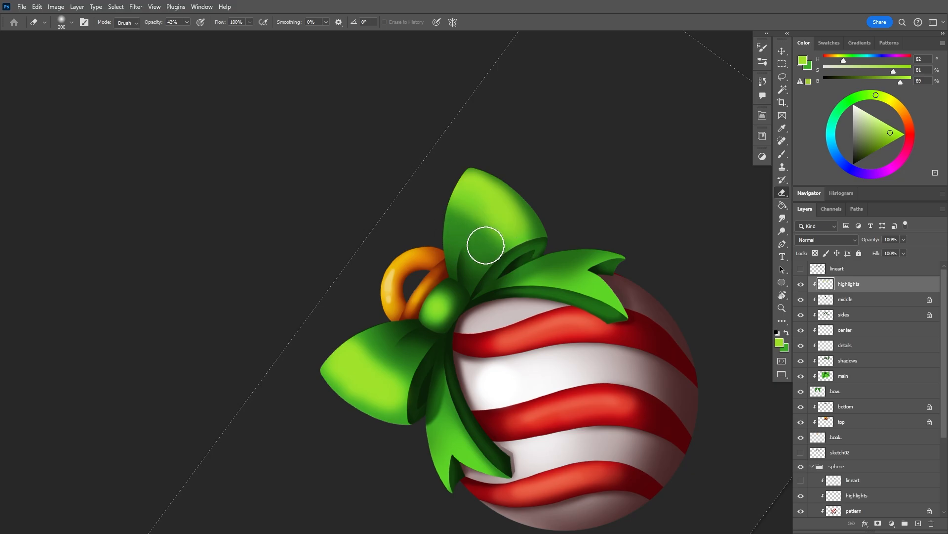
pyautogui.moveTo(186, 22); pyautogui.dragTo(245, 38)
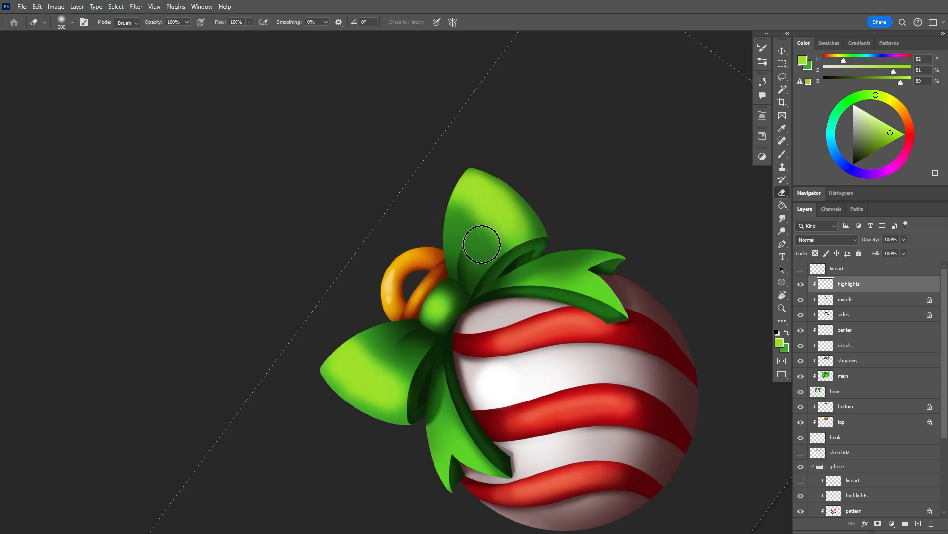
pyautogui.moveTo(543, 207)
pyautogui.mouseDown()
pyautogui.moveTo(498, 159)
pyautogui.moveTo(497, 174)
pyautogui.moveTo(535, 217)
pyautogui.mouseUp()
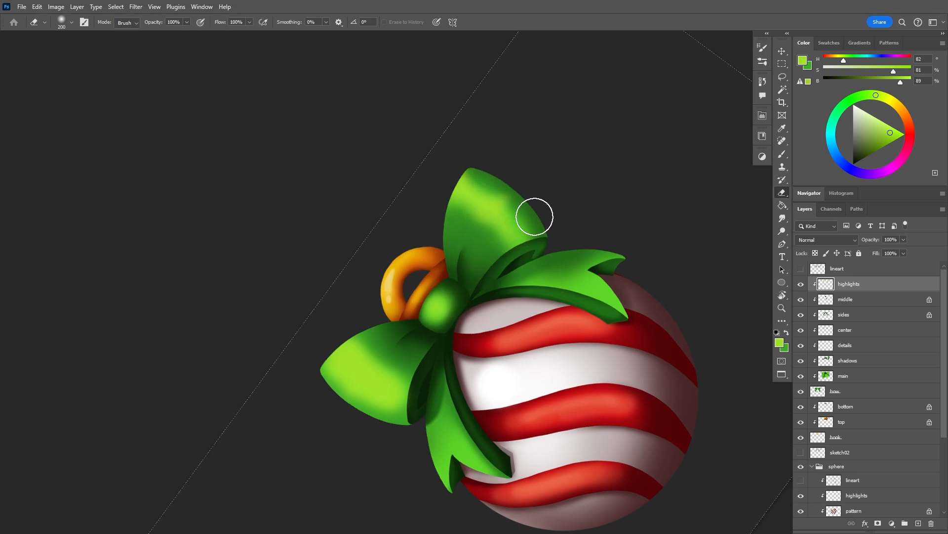
pyautogui.moveTo(435, 342); pyautogui.dragTo(511, 268)
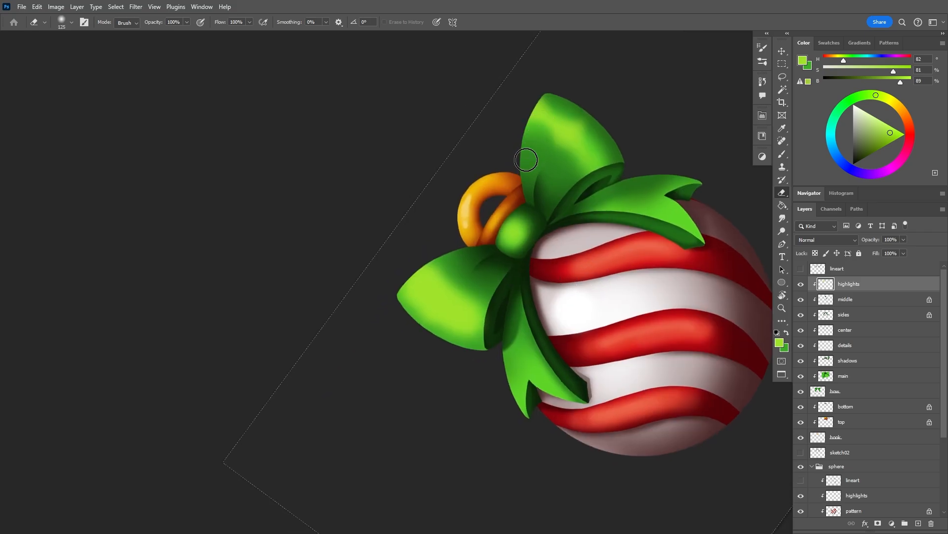
pyautogui.moveTo(451, 275)
pyautogui.mouseDown()
pyautogui.moveTo(470, 297)
pyautogui.moveTo(440, 345)
pyautogui.moveTo(404, 320)
pyautogui.moveTo(410, 359)
pyautogui.mouseUp()
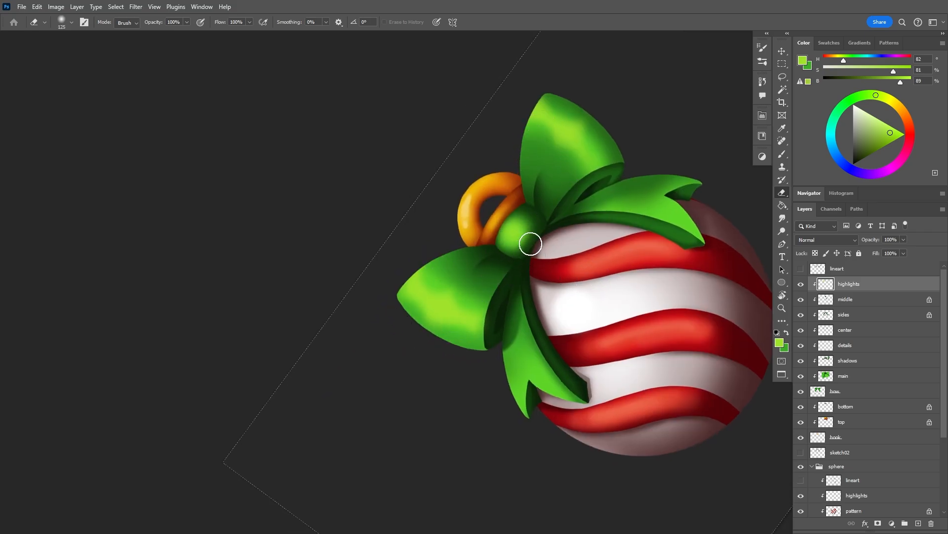
# On the main layer, sample yellow-green (hue 87, saturation 81, brightness 87) and lighten the outer edges and tips of both ribbon tails
pyautogui.press('Escape')
pyautogui.hotkey('ctrl', '+')
pyautogui.press('b')
pyautogui.keyDown('ctrl'); pyautogui.click(479, 313); pyautogui.keyUp('ctrl')
pyautogui.moveTo(447, 269); pyautogui.dragTo(497, 257)
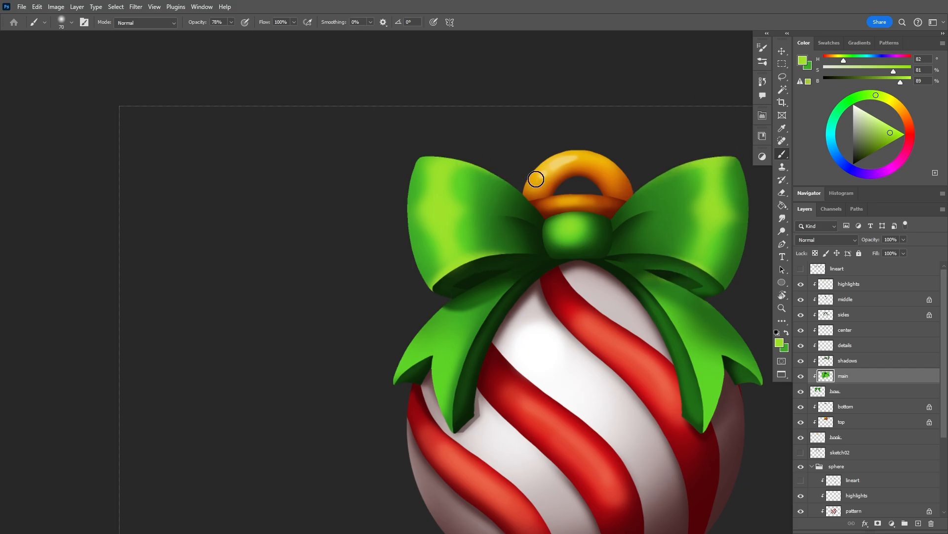
pyautogui.moveTo(396, 182); pyautogui.dragTo(385, 107)
pyautogui.keyDown('alt'); pyautogui.click(420, 144); pyautogui.keyUp('alt')
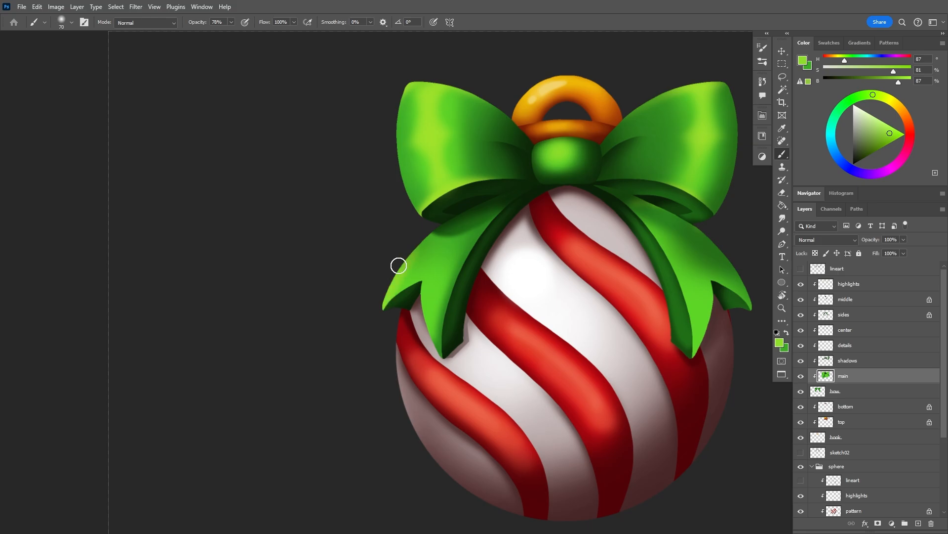
pyautogui.moveTo(568, 390); pyautogui.dragTo(495, 389)
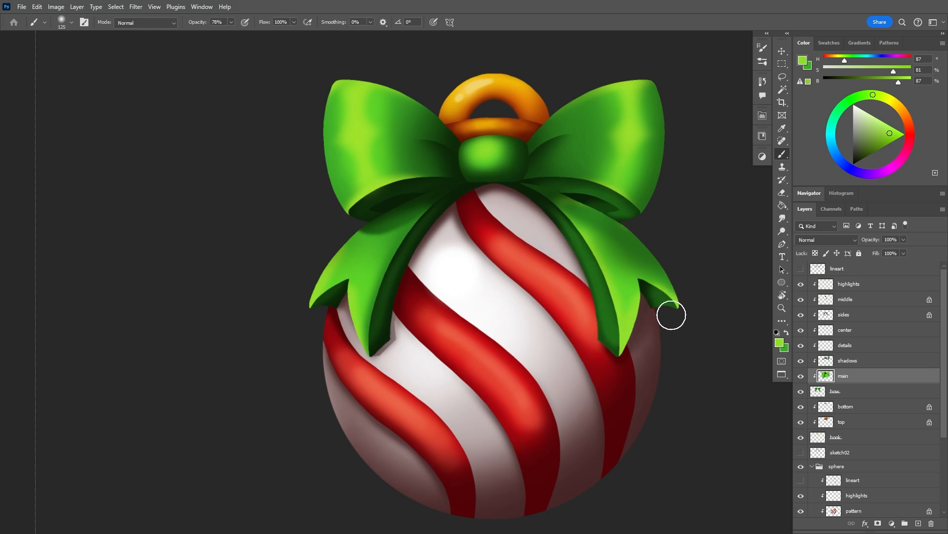
pyautogui.moveTo(670, 318); pyautogui.dragTo(633, 365)
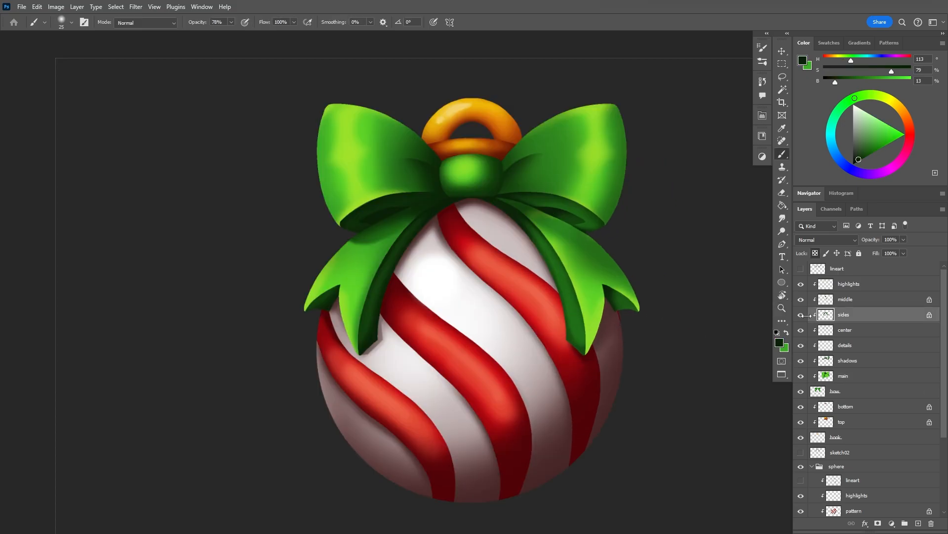
# Check the bow with the main layer hidden, and try to shade the right ribbon tail with a mid green (brightness 44)
pyautogui.click(801, 375)
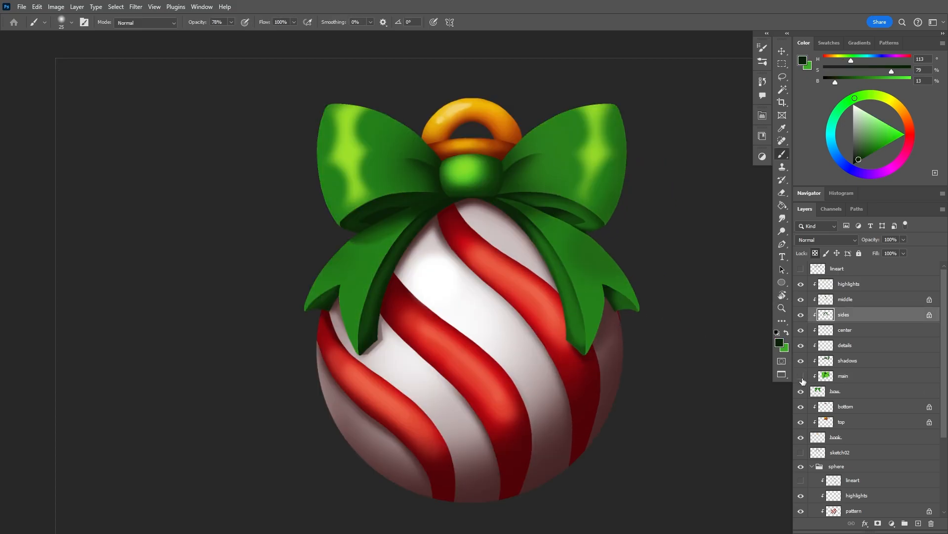
pyautogui.click(801, 375)
pyautogui.click(844, 376)
pyautogui.keyDown('alt'); pyautogui.click(582, 262); pyautogui.keyUp('alt')
pyautogui.rightClick(592, 264)
pyautogui.keyDown('alt'); pyautogui.click(578, 239); pyautogui.keyUp('alt')
pyautogui.moveTo(563, 238); pyautogui.dragTo(592, 273)
pyautogui.hotkey('ctrl', 'z')
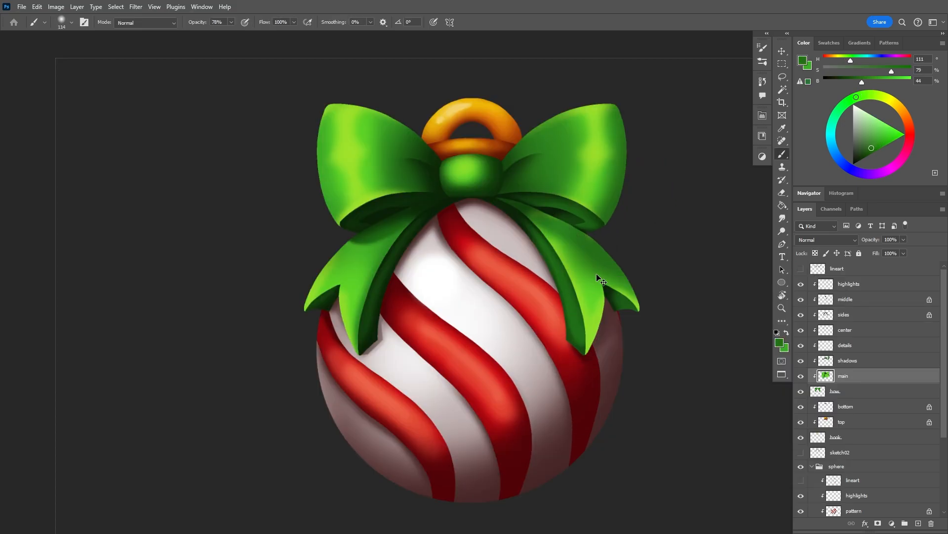
# On the bow's shadows layer, darken the bow's right side with dark green (saturation 79, brightness 26) using a large soft brush
pyautogui.click(231, 21)
pyautogui.moveTo(233, 33); pyautogui.dragTo(208, 34)
pyautogui.keyDown('alt'); pyautogui.click(595, 321); pyautogui.keyUp('alt')
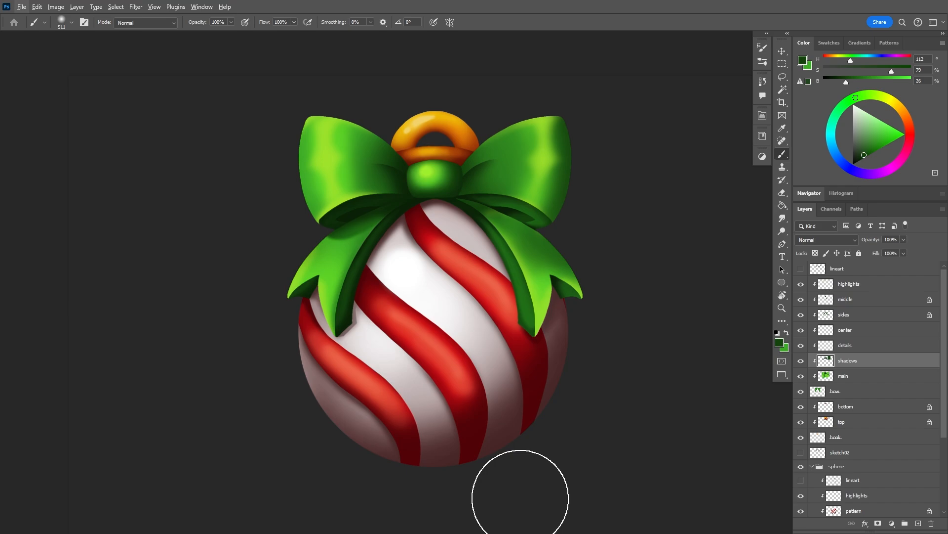
# Sample the hook's gold (hue 44) and paint a rim light along the bow's right edges on its highlights layer with a 150 px brush
pyautogui.keyDown('alt'); pyautogui.click(439, 117); pyautogui.keyUp('alt')
pyautogui.press('[')
pyautogui.press('[')
pyautogui.press('[')
pyautogui.press('[')
pyautogui.press('[')
pyautogui.press('[')
pyautogui.press('[')
pyautogui.press('[')
pyautogui.press('[')
pyautogui.hotkey('ctrl', 'z')
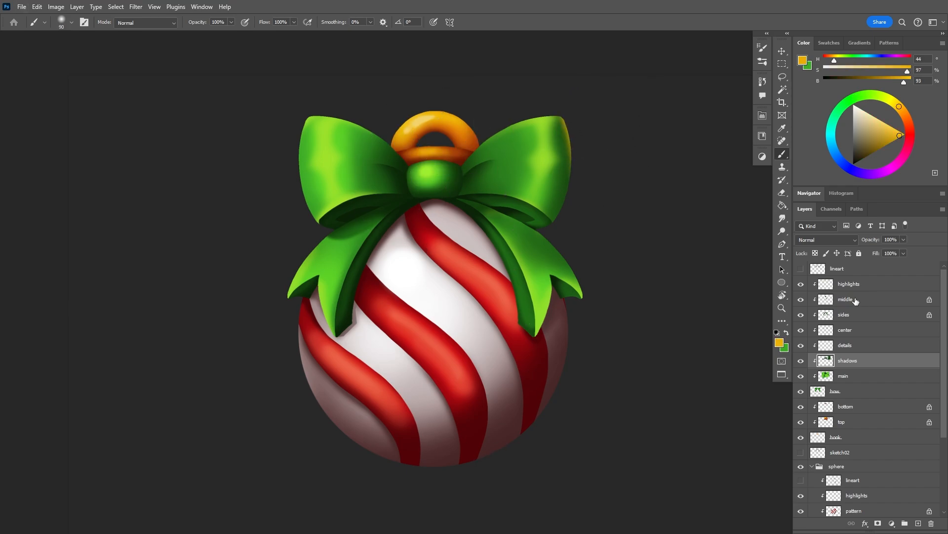
pyautogui.click(855, 285)
pyautogui.press(']')
pyautogui.press(']')
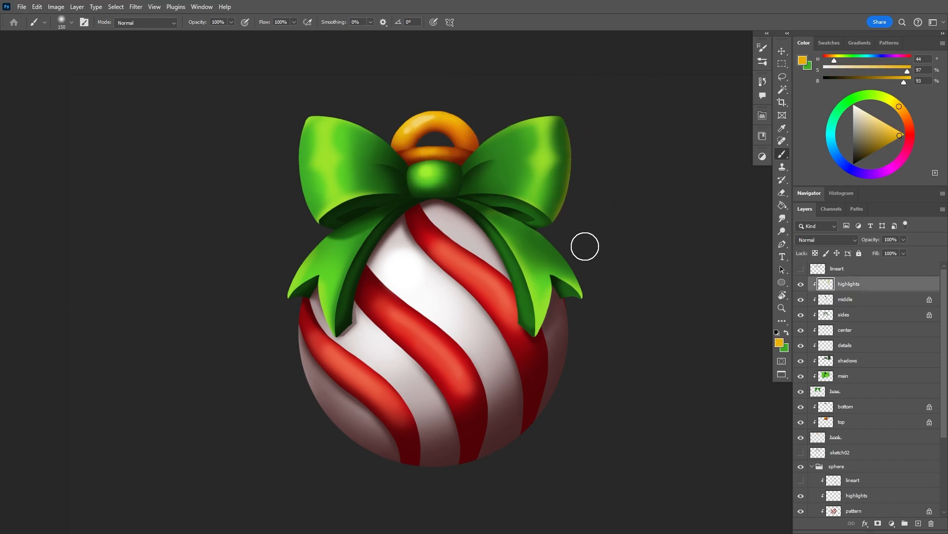
# On the sphere's highlights layer, paint a gold rim light along the ball's lower right edge with a 250 px brush
pyautogui.scroll(-3, 598, 272)
pyautogui.click(872, 495)
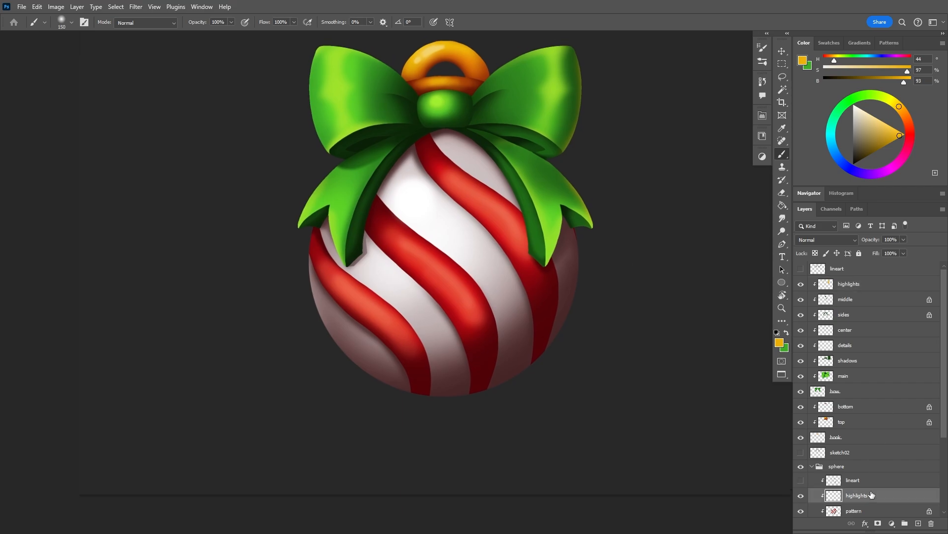
pyautogui.press('0')
pyautogui.press(']')
pyautogui.press(']')
pyautogui.press(']')
pyautogui.moveTo(597, 344)
pyautogui.mouseDown()
pyautogui.moveTo(619, 309)
pyautogui.moveTo(620, 265)
pyautogui.moveTo(547, 412)
pyautogui.mouseUp()
pyautogui.press('z')
pyautogui.moveTo(617, 348); pyautogui.dragTo(576, 349)
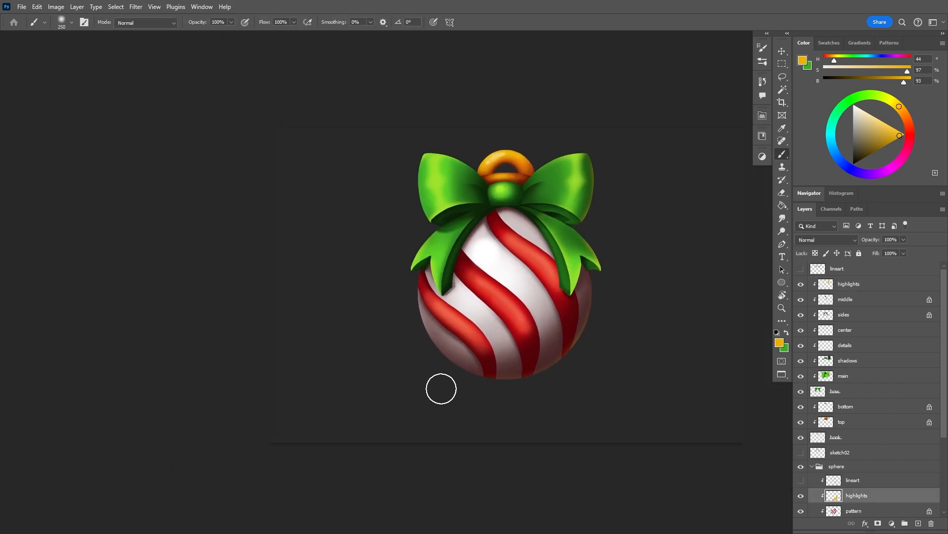
pyautogui.press('z')
pyautogui.moveTo(644, 281)
pyautogui.mouseDown()
pyautogui.moveTo(622, 292)
pyautogui.moveTo(645, 292)
pyautogui.mouseUp()
pyautogui.moveTo(523, 303); pyautogui.dragTo(563, 331)
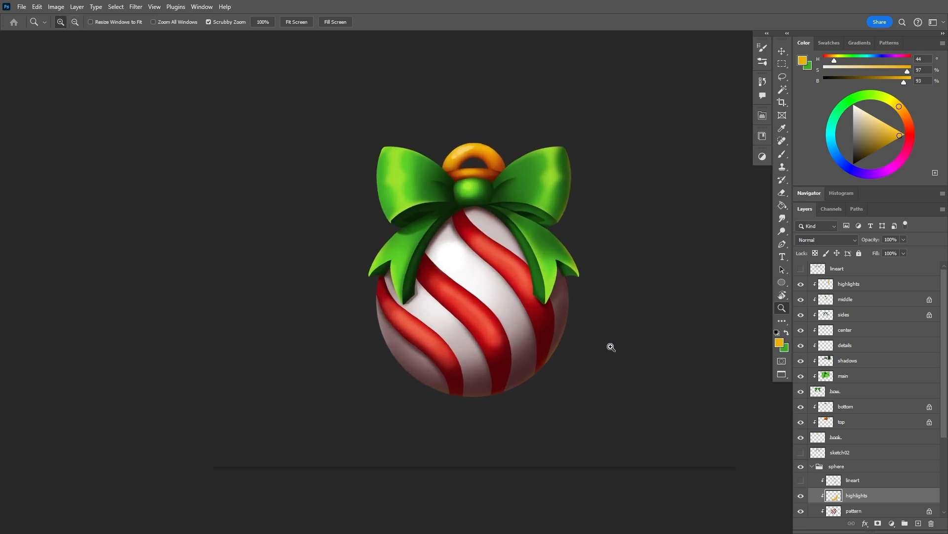
# Add a clipped layer named multiply above the bow's highlights layer and set its blend mode to Multiply
pyautogui.click(834, 285)
pyautogui.click(919, 523)
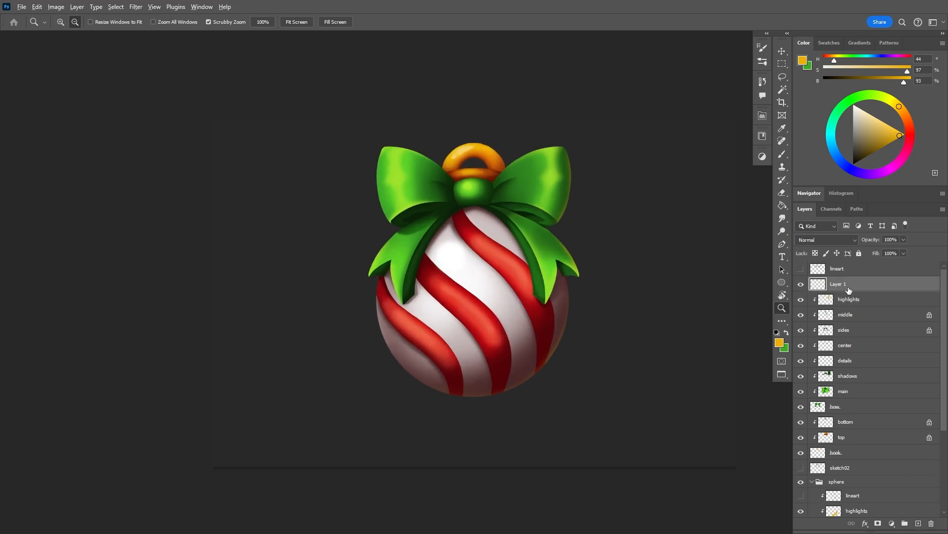
pyautogui.hotkey('ctrl', '0')
pyautogui.keyDown('alt'); pyautogui.click(848, 290); pyautogui.keyUp('alt')
pyautogui.doubleClick(848, 286)
pyautogui.click(840, 242)
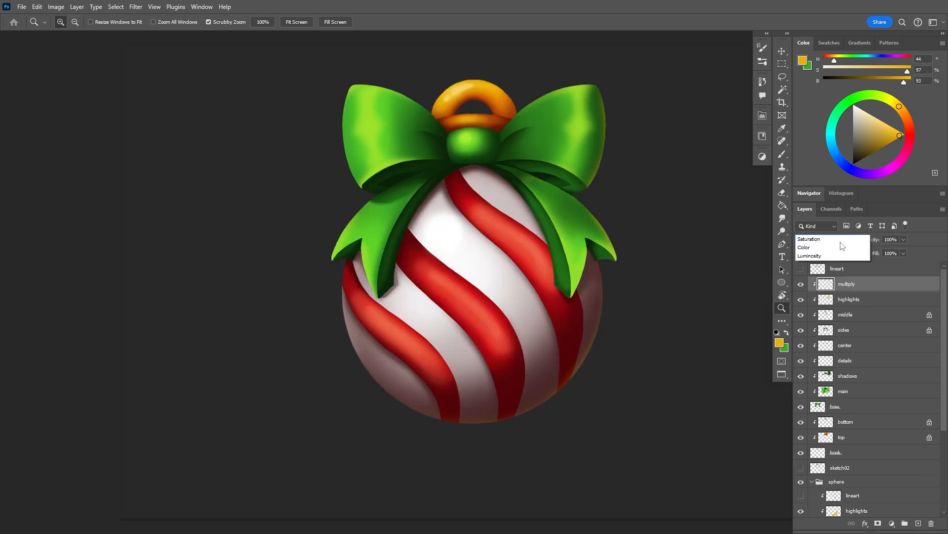
pyautogui.click(825, 278)
pyautogui.click(860, 296)
pyautogui.click(862, 285)
# Shade the bow on the multiply layer with dark green (hue 115, saturation 77, brightness 17), using a 500 px brush at 4% opacity
pyautogui.press('b')
pyautogui.keyDown('alt'); pyautogui.click(421, 167); pyautogui.keyUp('alt')
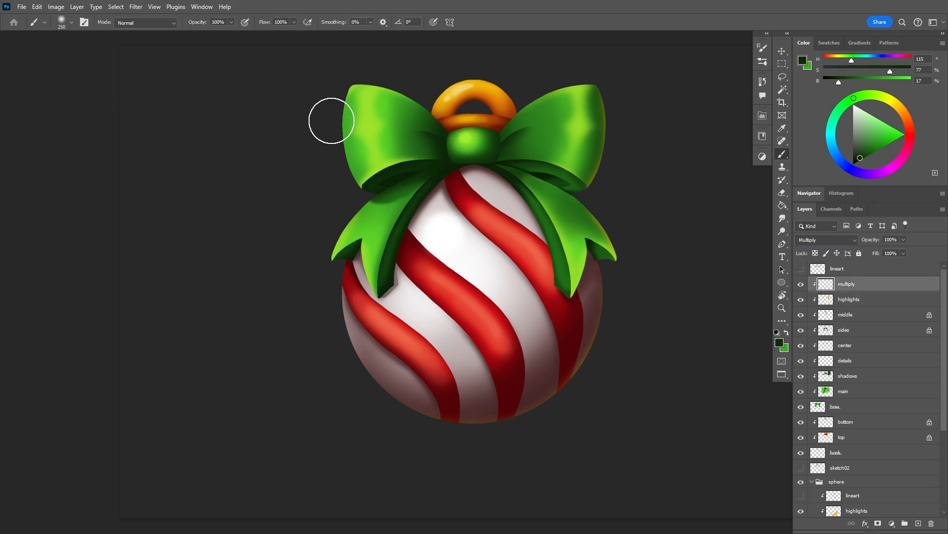
pyautogui.click(230, 22)
pyautogui.click(200, 33)
pyautogui.moveTo(449, 218); pyautogui.dragTo(467, 207)
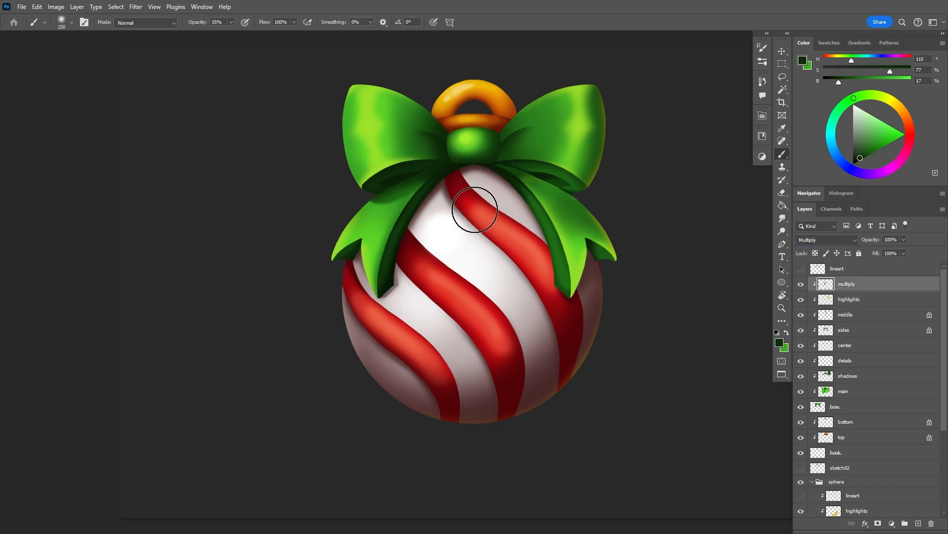
pyautogui.click(428, 135)
pyautogui.hotkey('ctrl', 'z')
pyautogui.press(']')
pyautogui.press(']')
pyautogui.press(']')
pyautogui.press(']')
pyautogui.press(']')
pyautogui.press('0')
pyautogui.press('4')
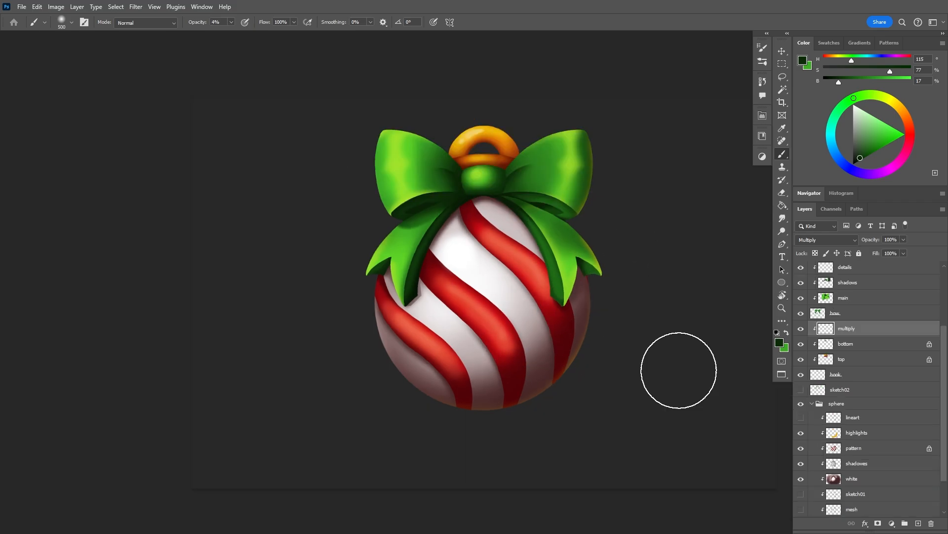
# On their clipped multiply layers, shade the hook with its sampled colour and the ball with a pinkish grey (saturation 24, brightness 45) at 4% opacity
pyautogui.keyDown('alt'); pyautogui.click(512, 148); pyautogui.keyUp('alt')
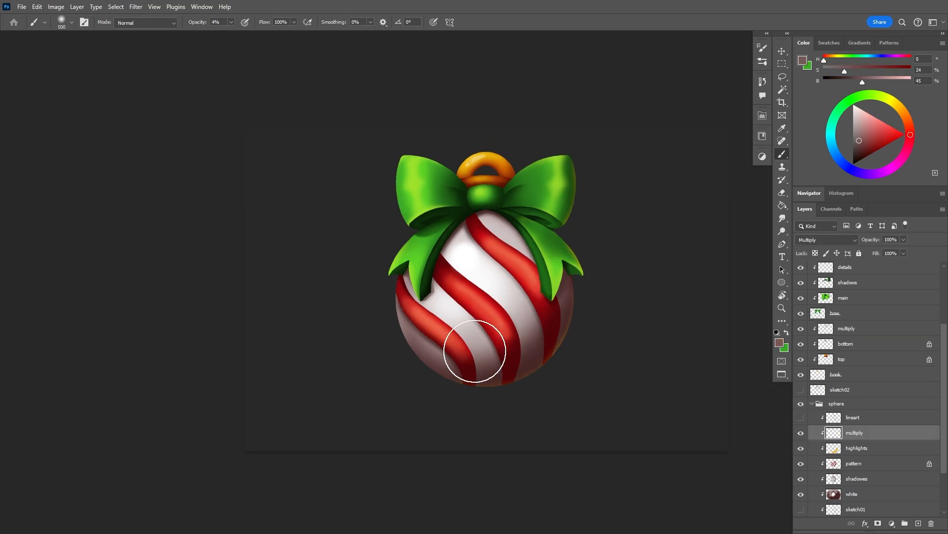
pyautogui.press(']')
pyautogui.press(']')
pyautogui.press(']')
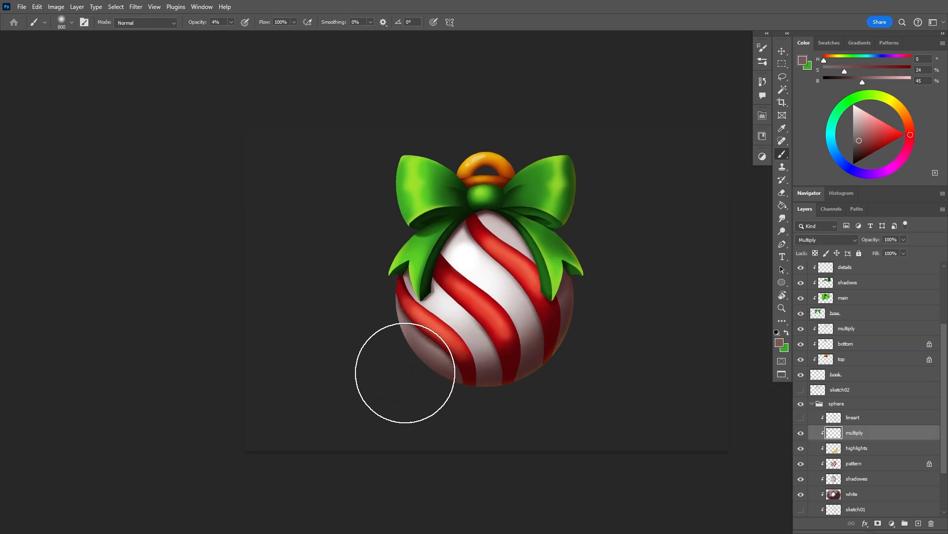
pyautogui.press('[')
pyautogui.press('[')
pyautogui.press('[')
pyautogui.press('[')
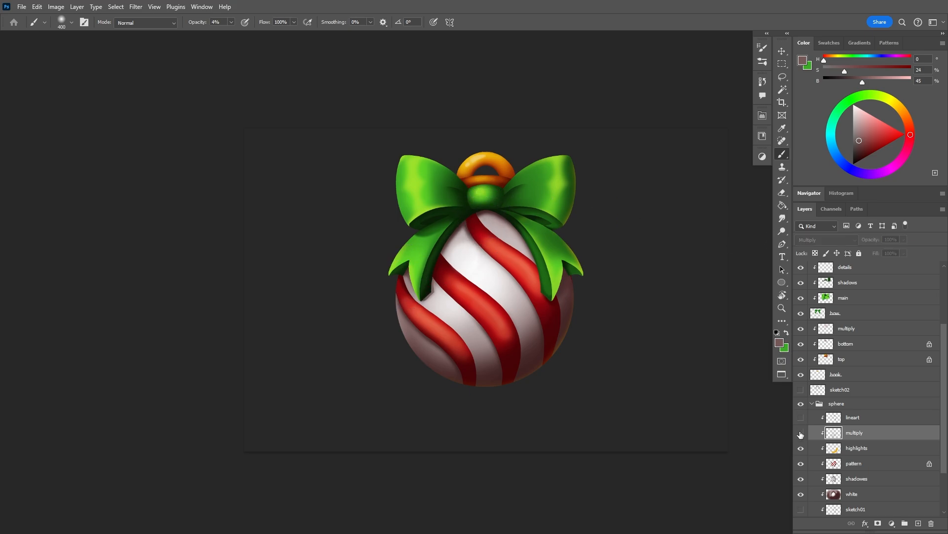
# On the sphere's soft light layer, add a warm orange glow (hue 33, saturation 90, brightness 97) with a 600 px brush at 4% opacity
pyautogui.keyDown('alt'); pyautogui.click(496, 310); pyautogui.keyUp('alt')
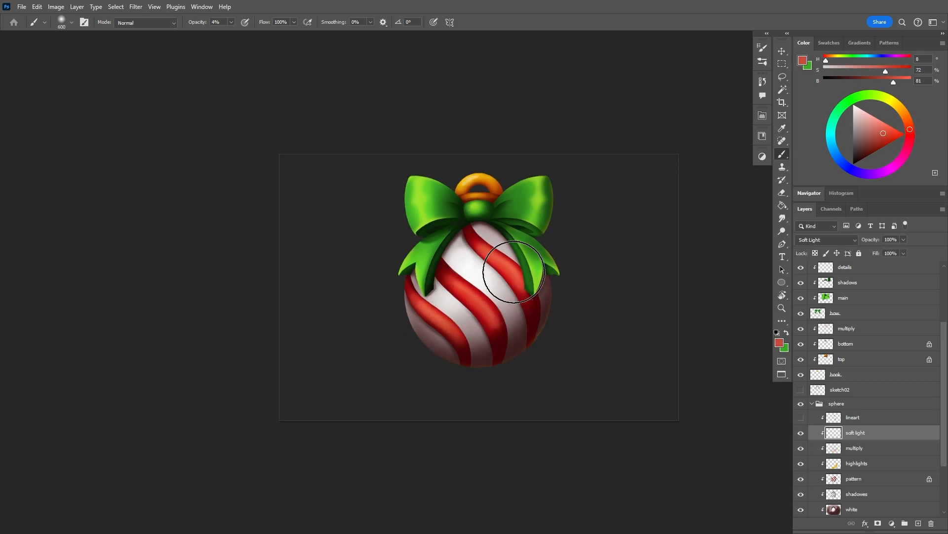
pyautogui.click(909, 124)
pyautogui.click(898, 132)
pyautogui.click(904, 112)
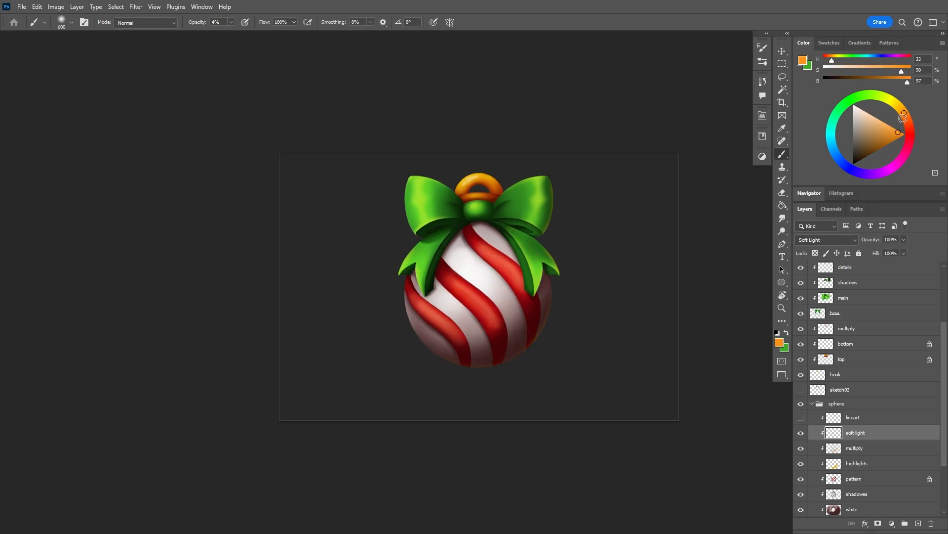
pyautogui.scroll(-5, 519, 299)
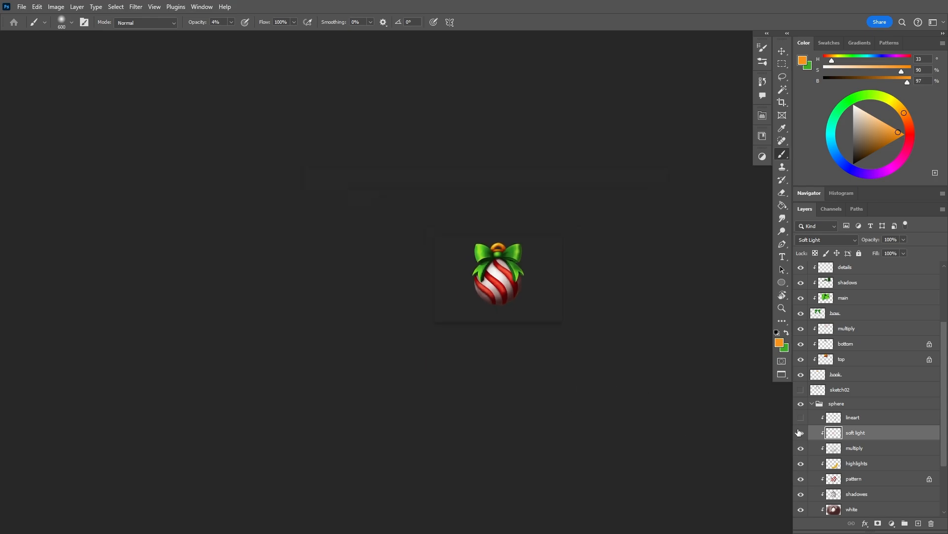
pyautogui.scroll(5, 510, 283)
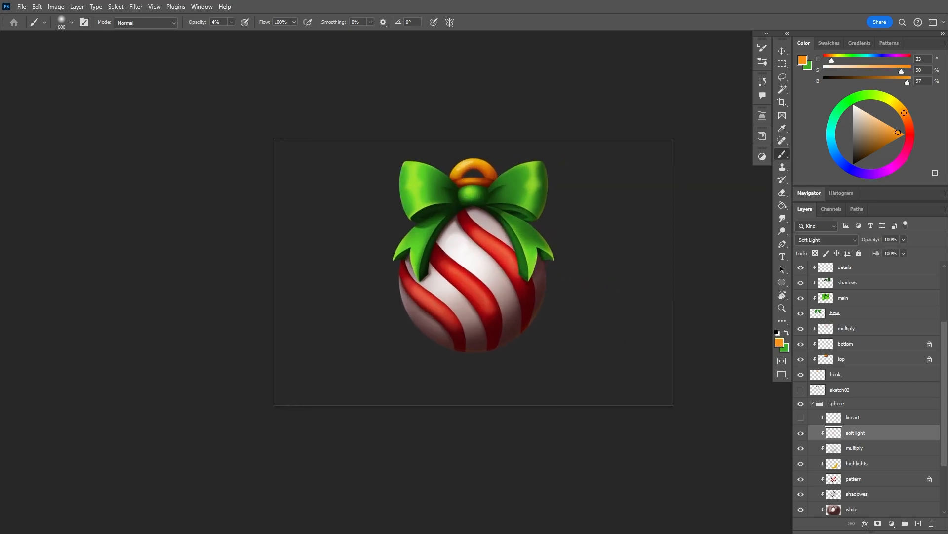